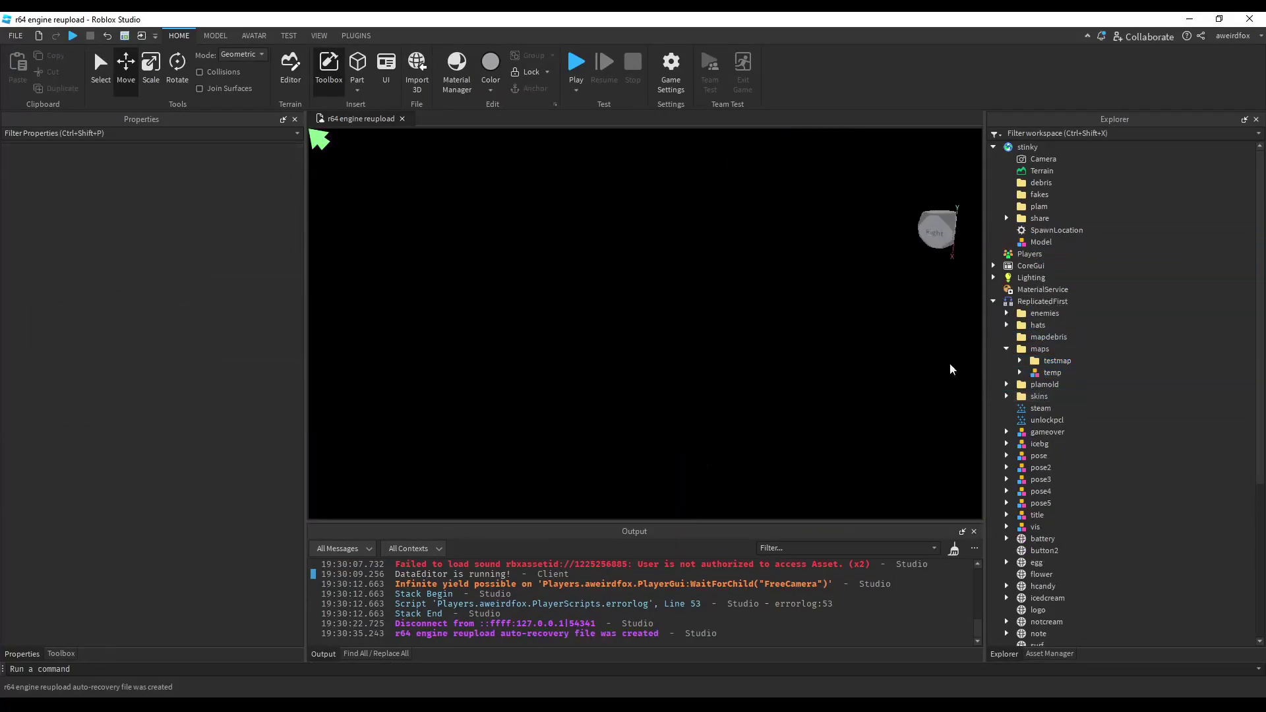
# - Move the pose2 model from ReplicatedFirst into the workspace for editing
pyautogui.moveTo(1068, 466); pyautogui.dragTo(1035, 145)
pyautogui.click(719, 370)
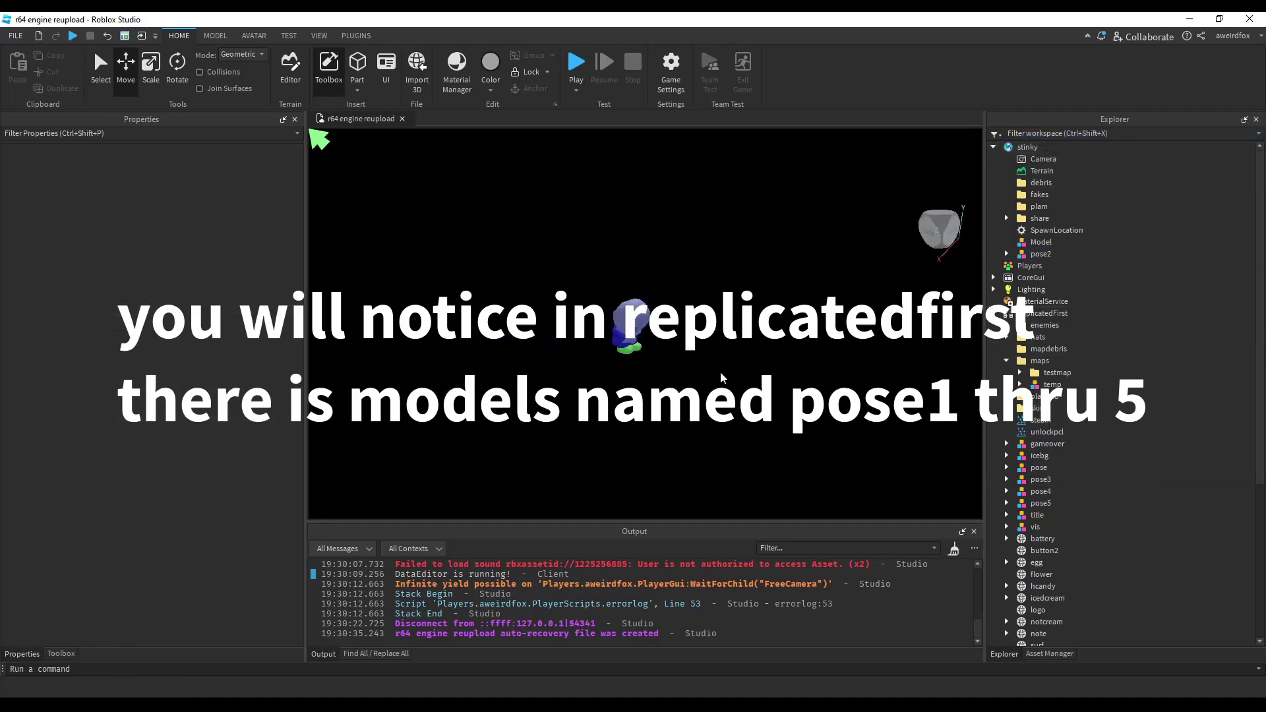
pyautogui.scroll(-5, 718, 370)
pyautogui.scroll(5, 719, 371)
pyautogui.scroll(-4, 720, 374)
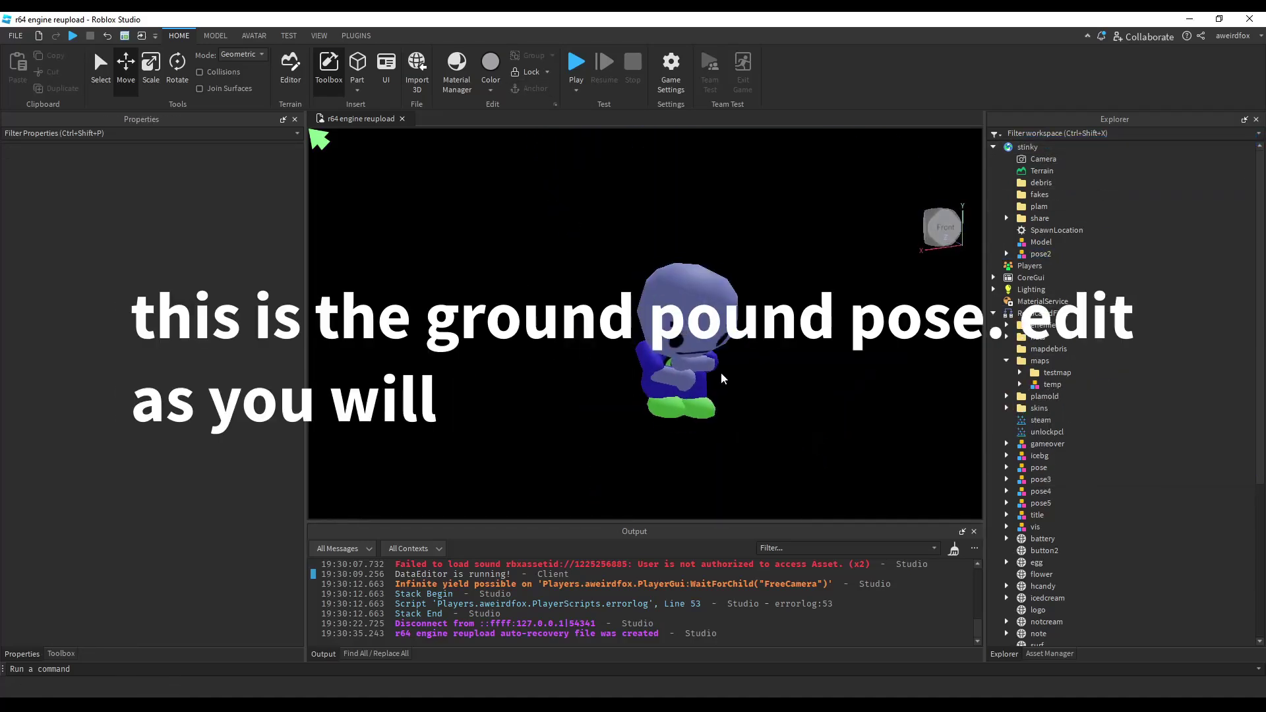
# - Rotate the armC forearm of pose2 away from the front of the chest
pyautogui.click(670, 376)
pyautogui.scroll(5, 728, 410)
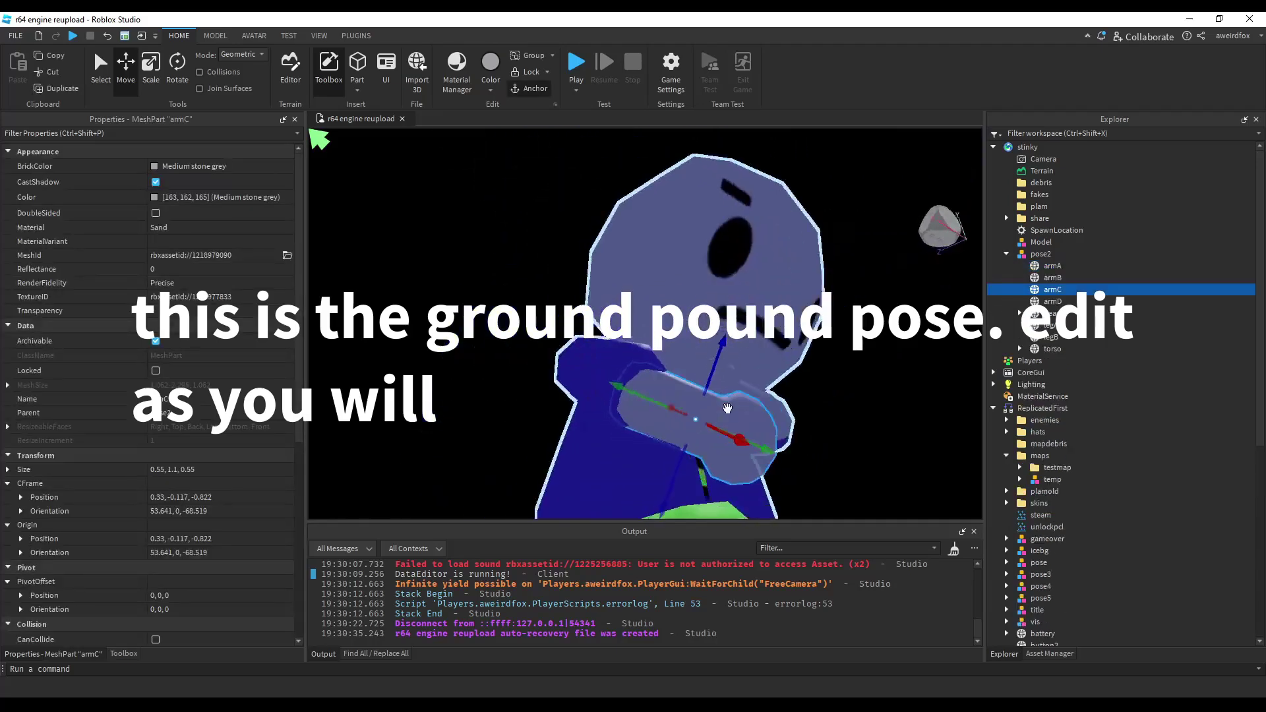
pyautogui.scroll(-8, 727, 408)
pyautogui.click(731, 414)
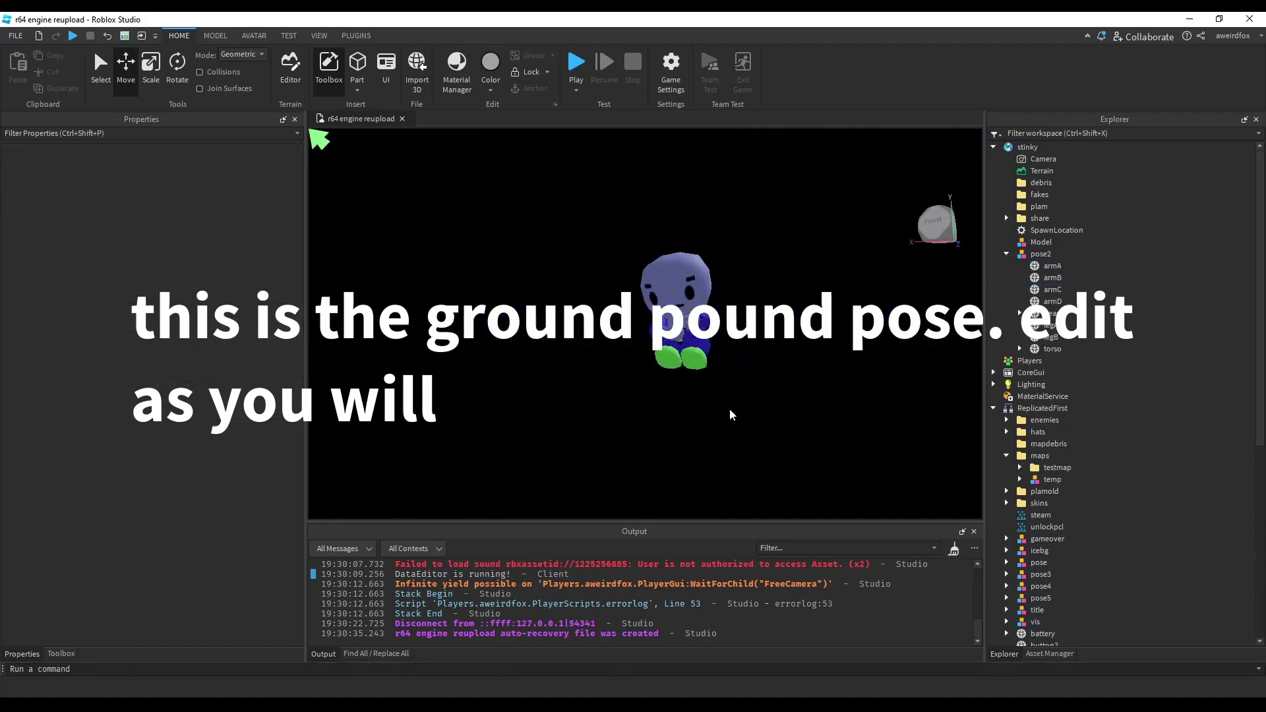
pyautogui.scroll(4, 731, 409)
pyautogui.click(659, 349)
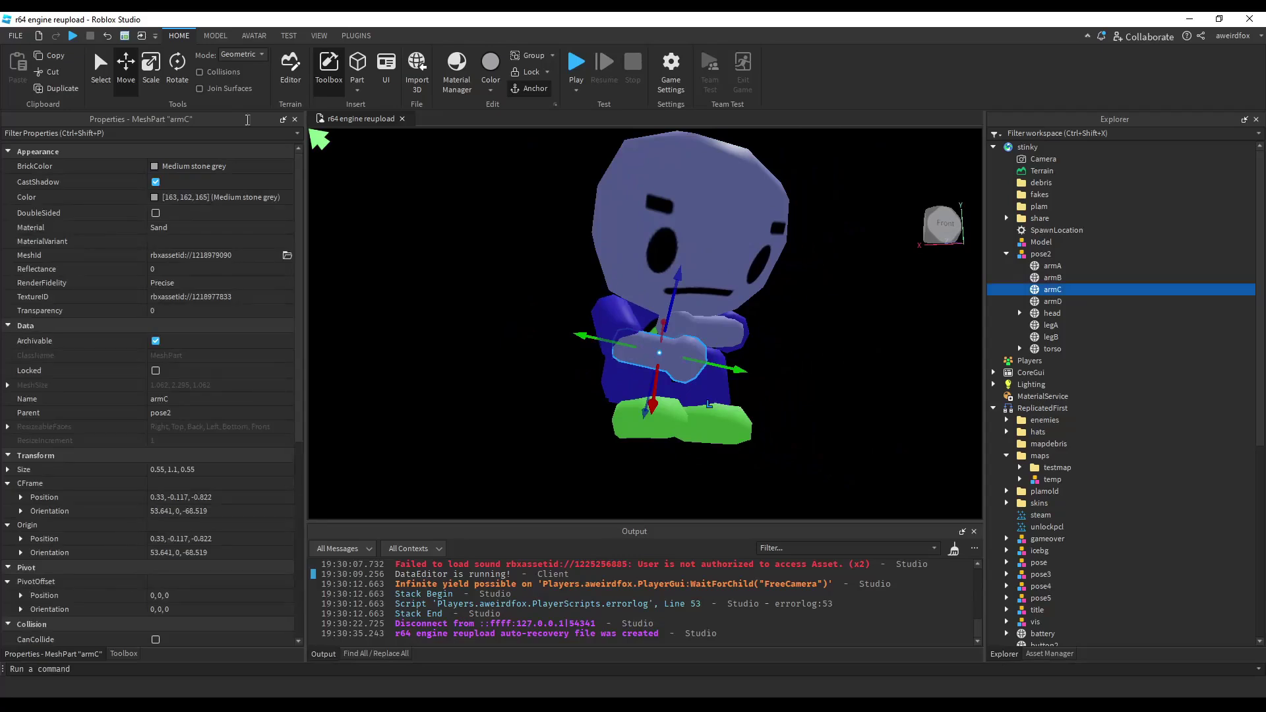
pyautogui.click(177, 63)
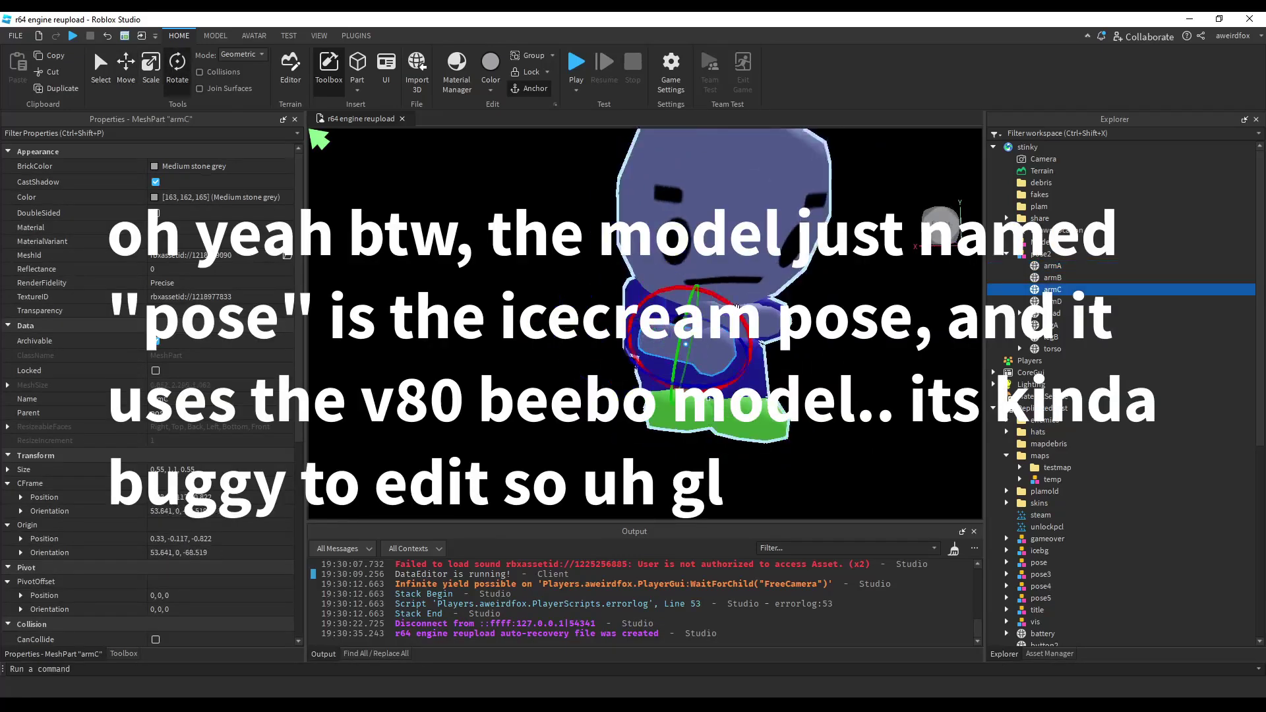
pyautogui.moveTo(660, 296); pyautogui.dragTo(880, 280, button='right')
pyautogui.click(880, 281)
# - Rotate and move the armD forearm so it hangs down beside pose2's torso
pyautogui.click(1053, 302)
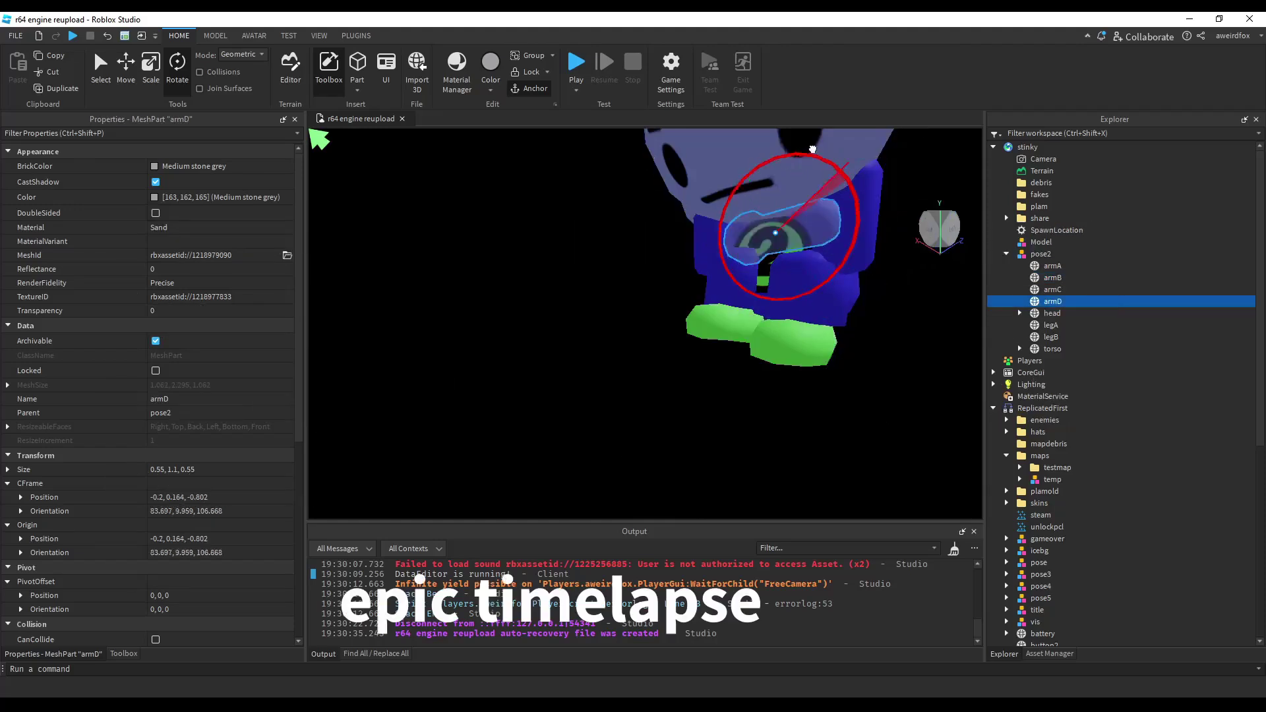
pyautogui.click(131, 84)
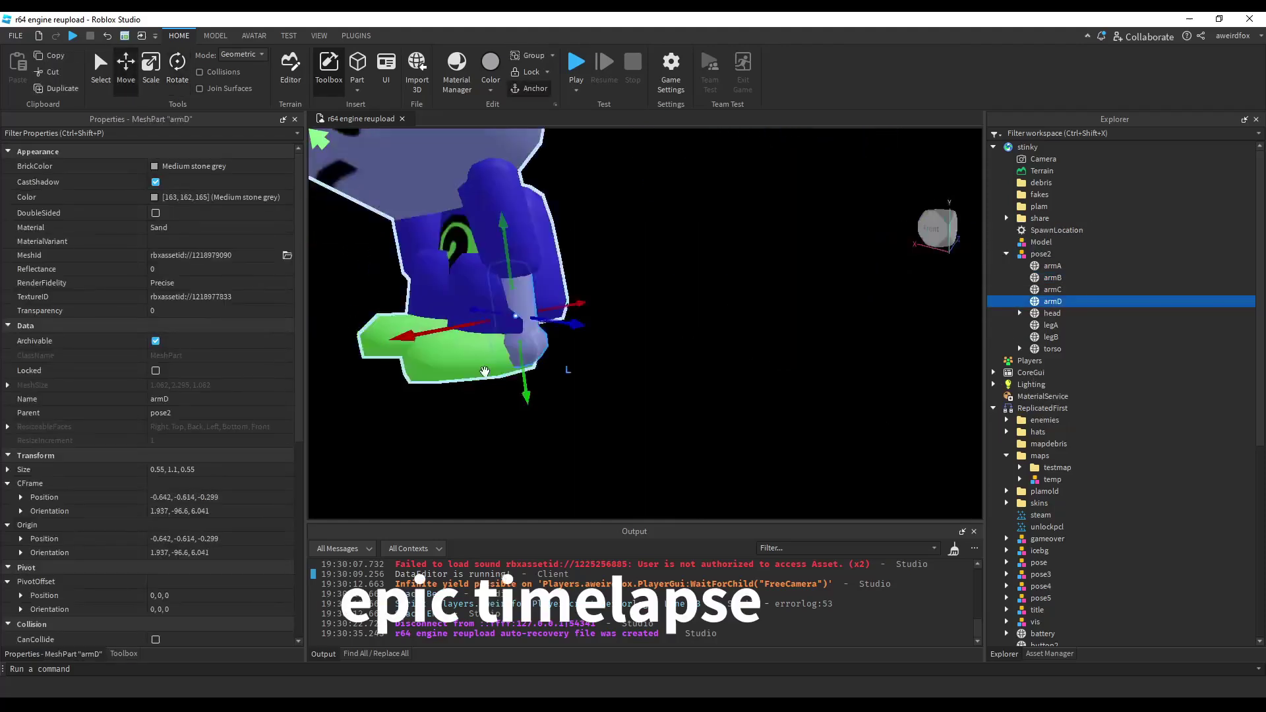
pyautogui.moveTo(736, 291); pyautogui.dragTo(655, 249, button='right')
pyautogui.click(715, 305)
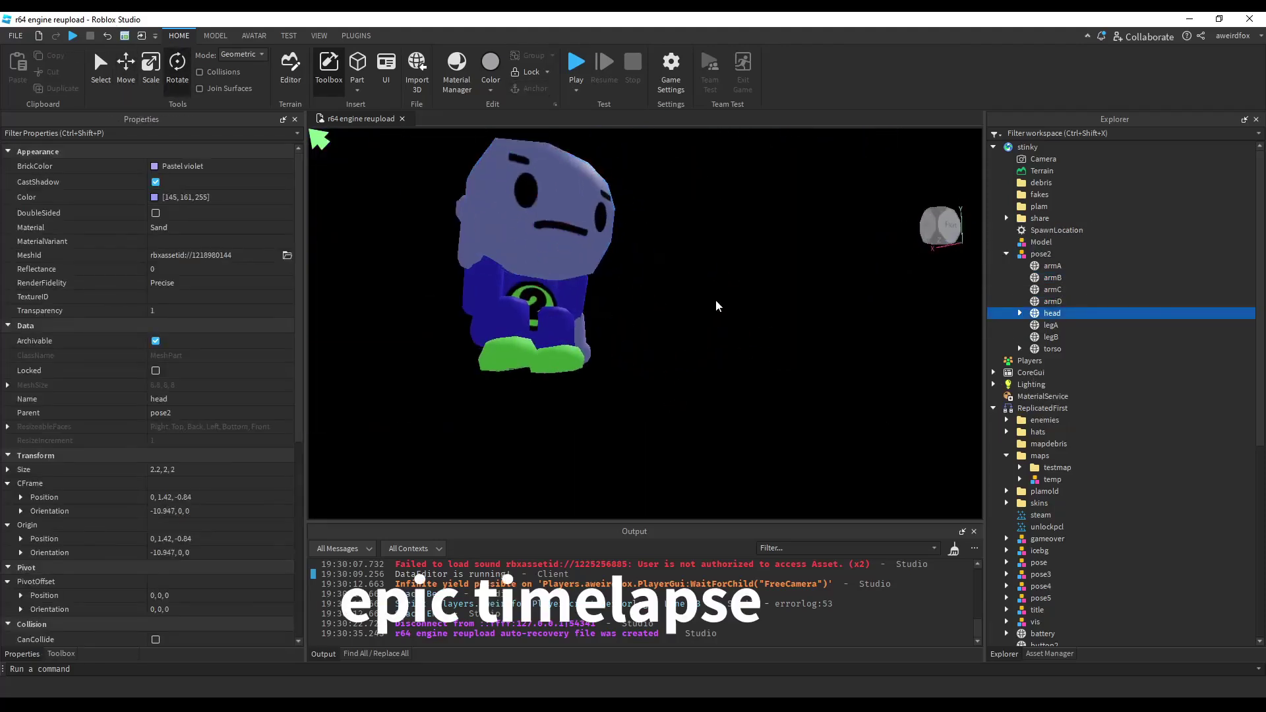
# - Rotate one leg of pose2 so that its foot points upward, and clear the selection
pyautogui.moveTo(714, 305); pyautogui.dragTo(692, 343, button='right')
pyautogui.click(692, 362)
pyautogui.moveTo(692, 297); pyautogui.dragTo(646, 277, button='right')
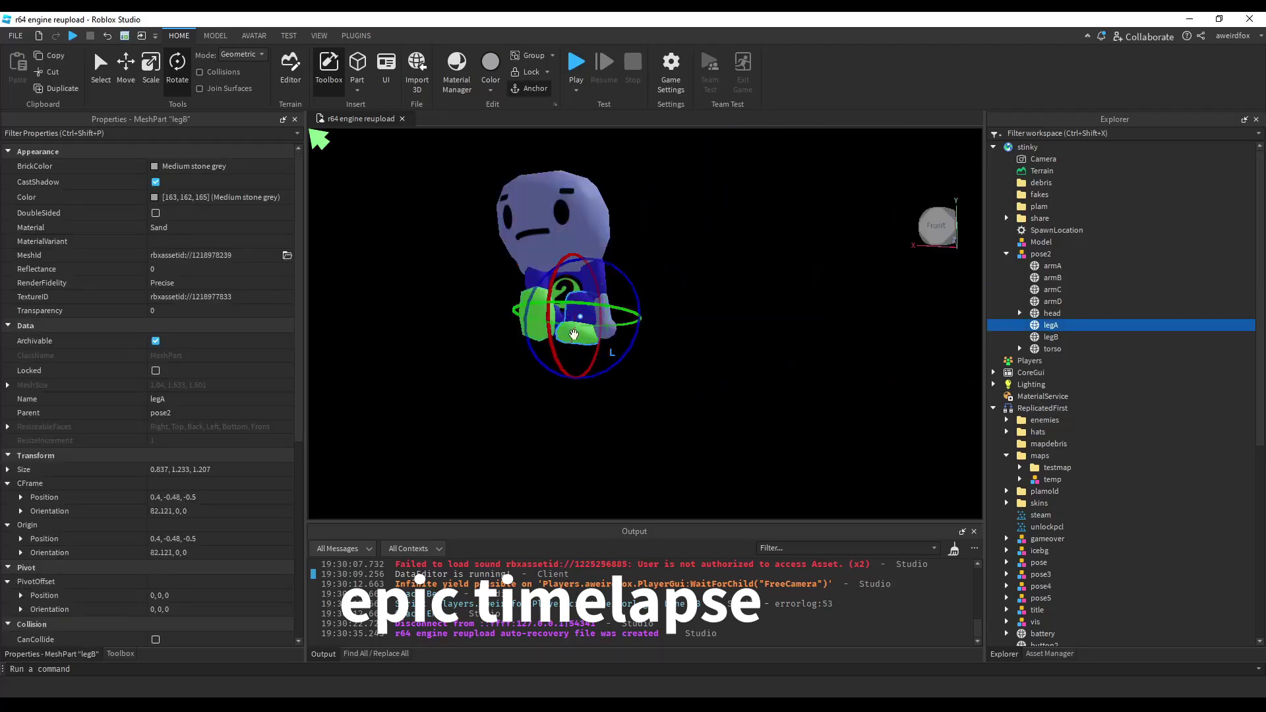
pyautogui.click(557, 290)
pyautogui.moveTo(557, 290); pyautogui.dragTo(709, 211, button='right')
pyautogui.click(650, 290)
pyautogui.click(651, 217)
pyautogui.click(720, 311)
pyautogui.scroll(3, 721, 303)
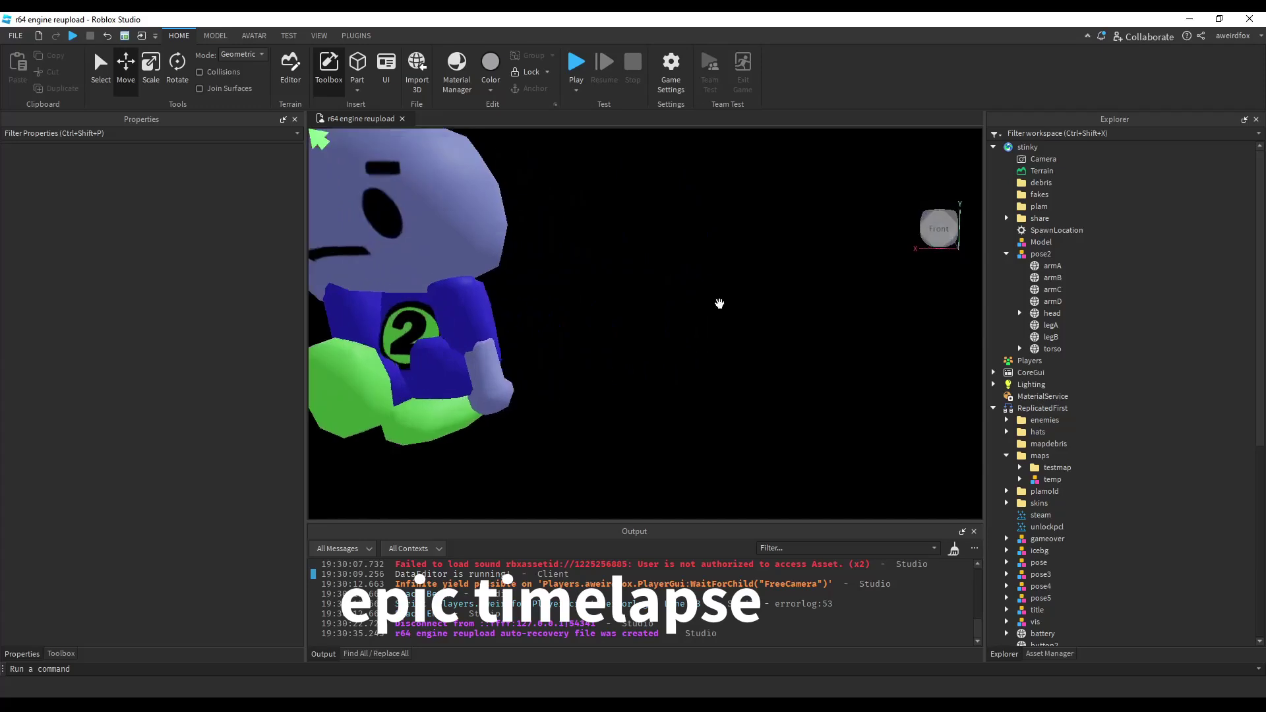
# - Move pose2 back into ReplicatedFirst and playtest the edited ground pound pose
pyautogui.moveTo(1041, 254); pyautogui.dragTo(1037, 410)
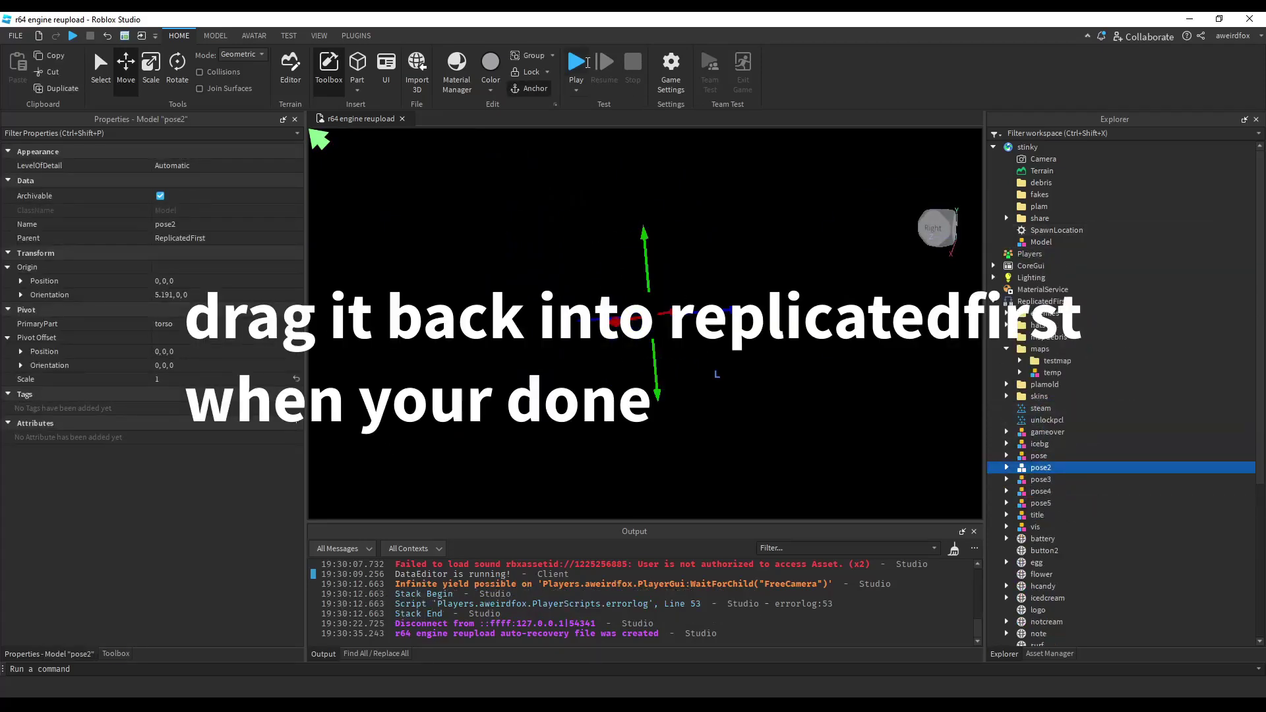
pyautogui.click(585, 63)
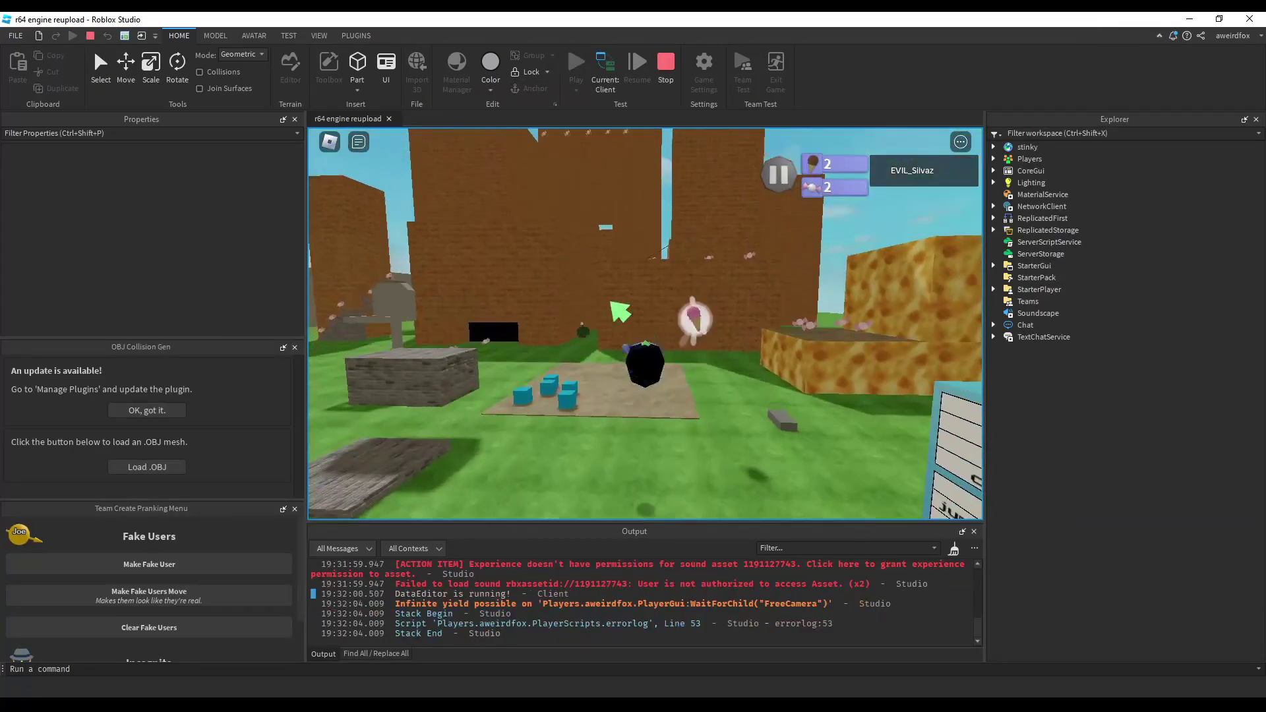
pyautogui.press('w')
pyautogui.moveTo(620, 309); pyautogui.dragTo(619, 308, button='right')
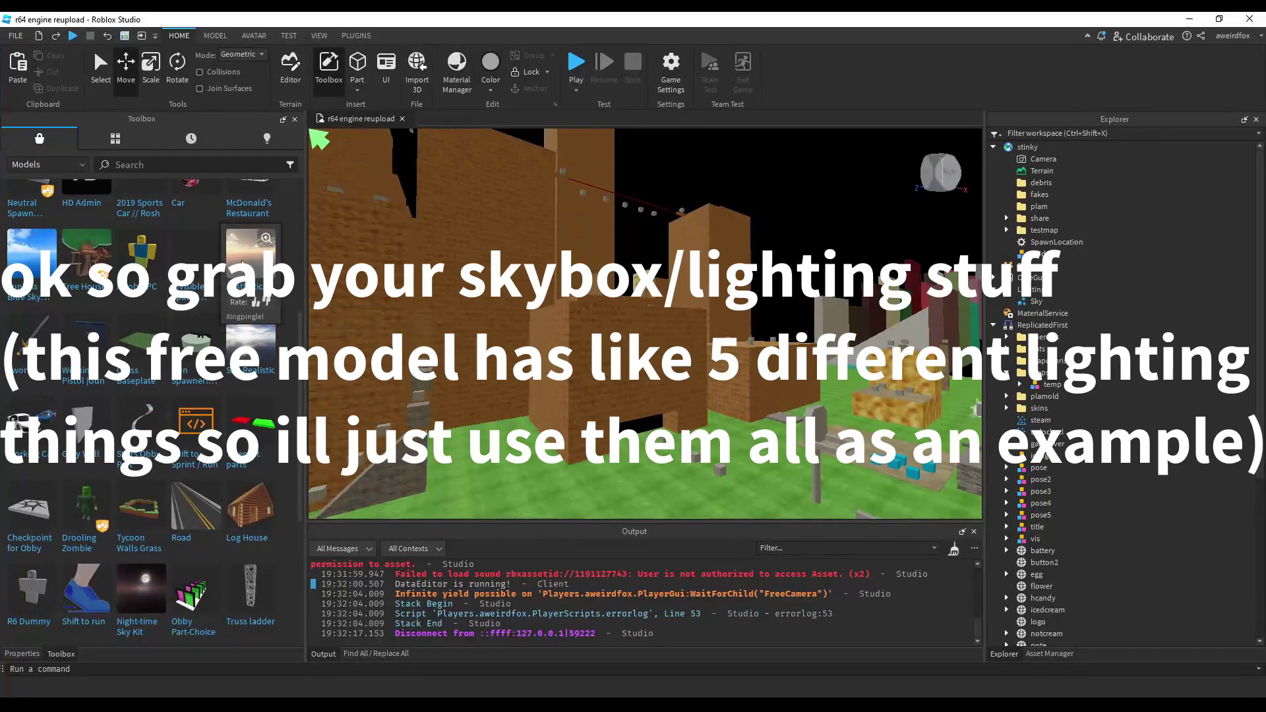
# - Insert the Aesthetic sky model from the Toolbox and cut all of its inserted lighting objects
pyautogui.click(242, 262)
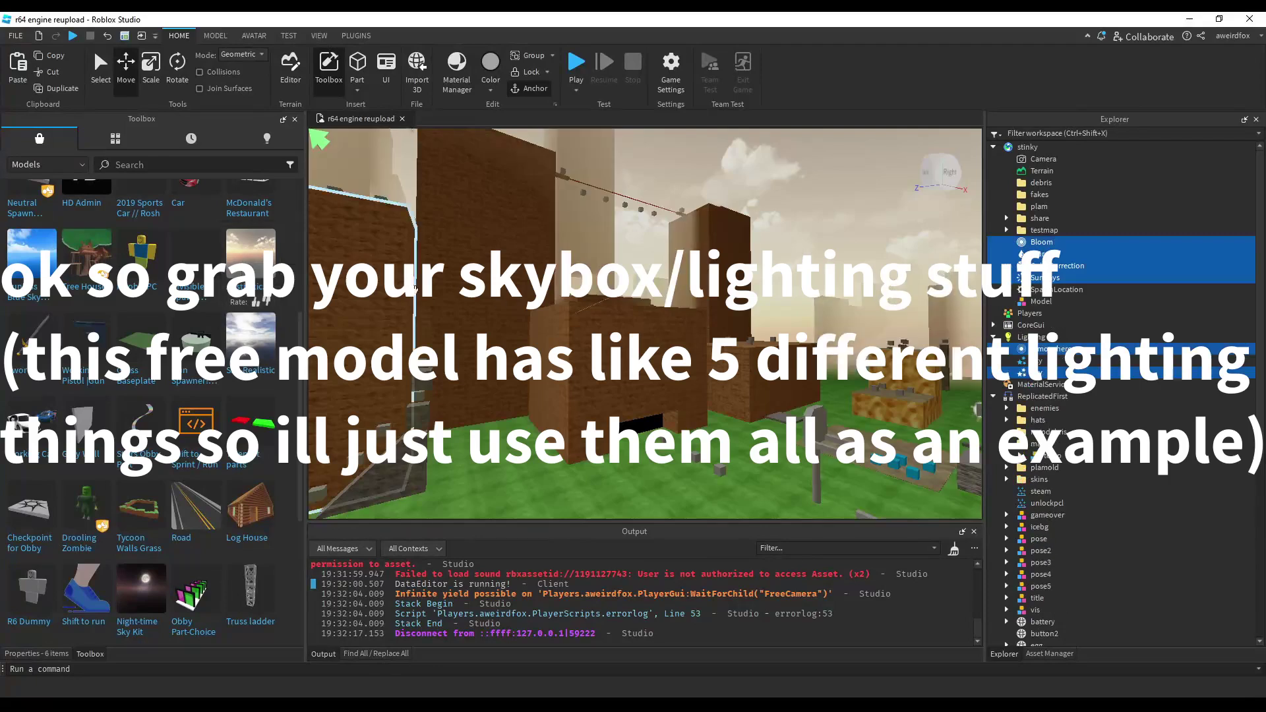
pyautogui.rightClick(1033, 257)
pyautogui.click(1055, 259)
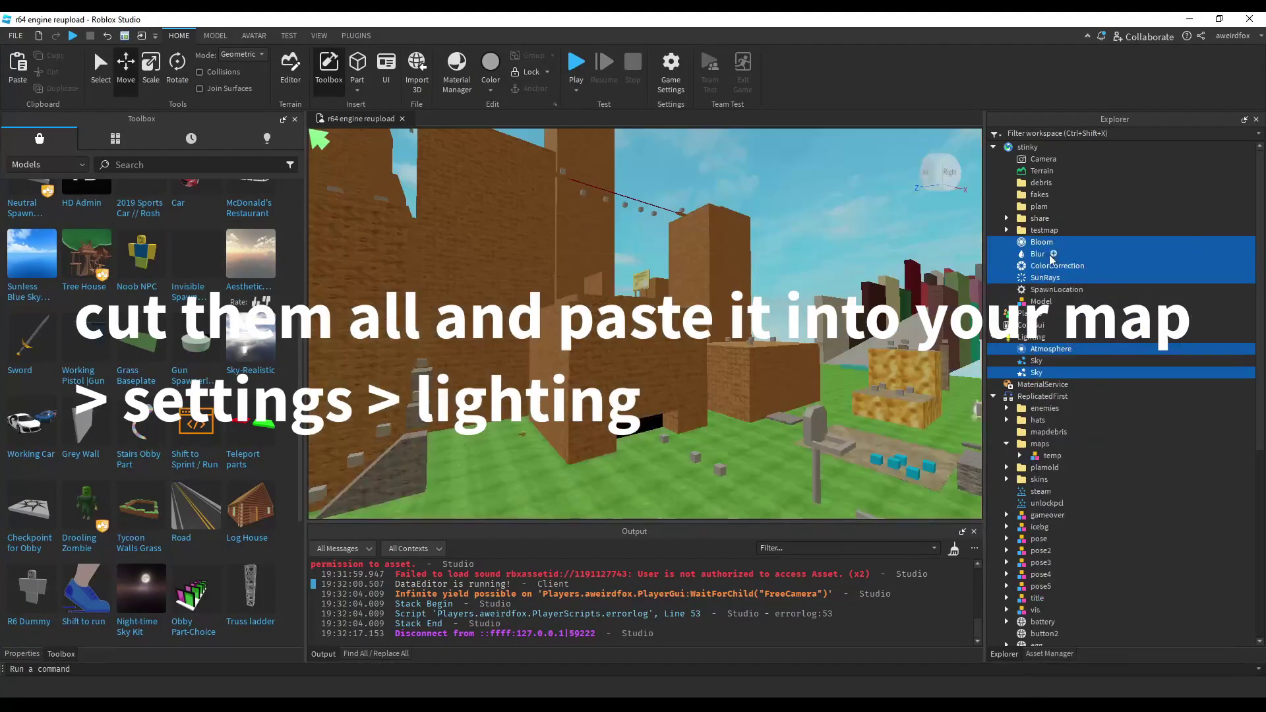
# - Paste the cut lighting objects into the lighting folder under testmap's settings
pyautogui.click(1007, 231)
pyautogui.click(1065, 266)
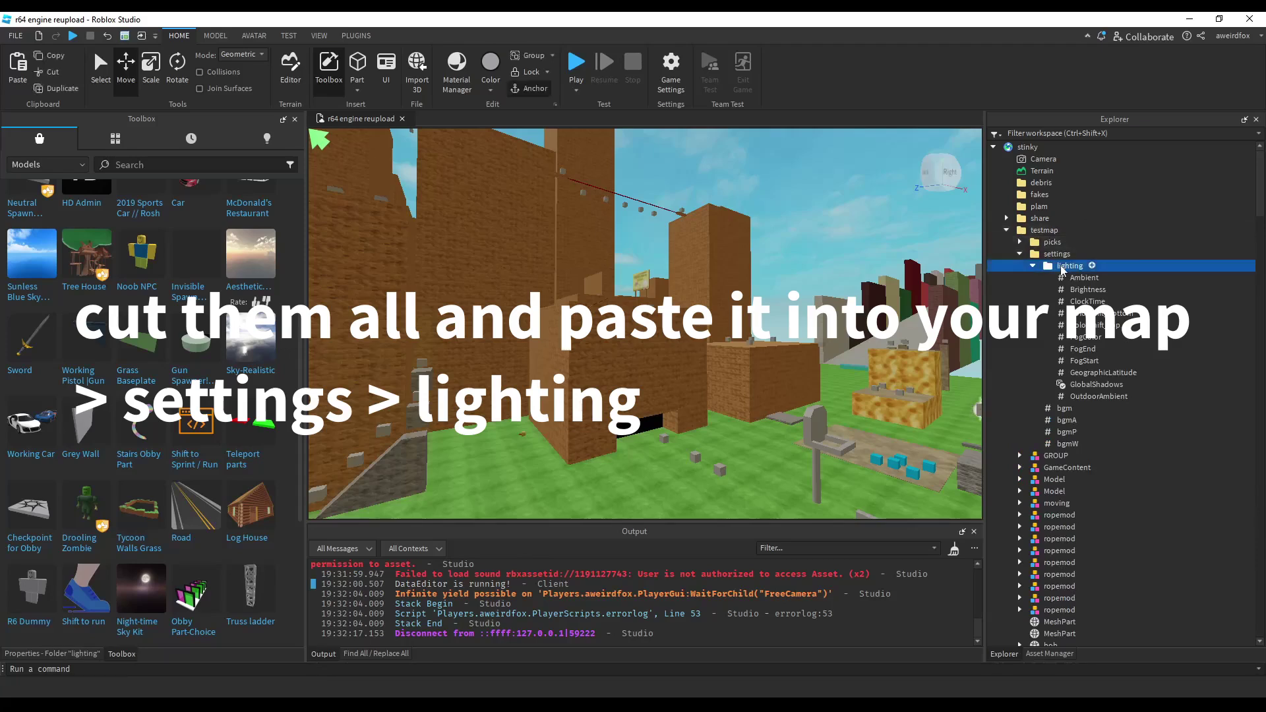
pyautogui.rightClick(1062, 265)
pyautogui.click(1124, 63)
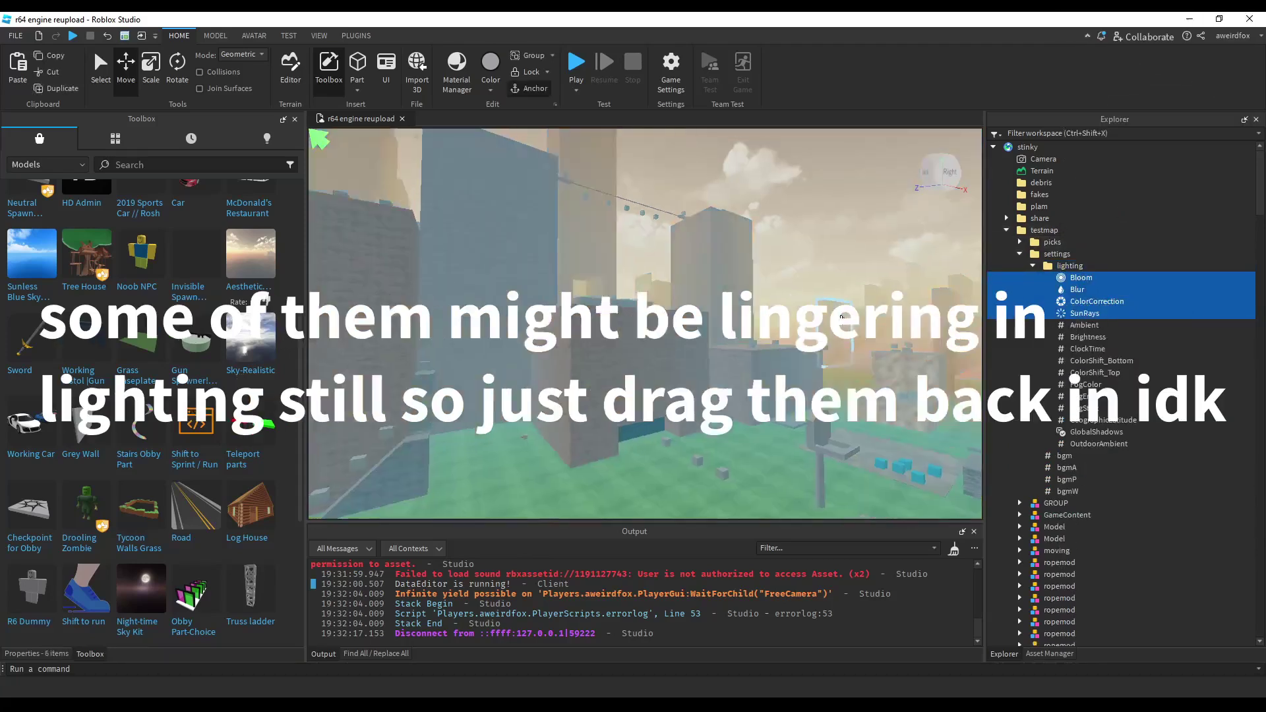
# - Move the leftover Atmosphere and Sky from the Lighting service into testmap's settings lighting folder
pyautogui.click(1006, 230)
pyautogui.click(1038, 312)
pyautogui.keyDown('shift'); pyautogui.click(1048, 301); pyautogui.keyUp('shift')
pyautogui.rightClick(1033, 312)
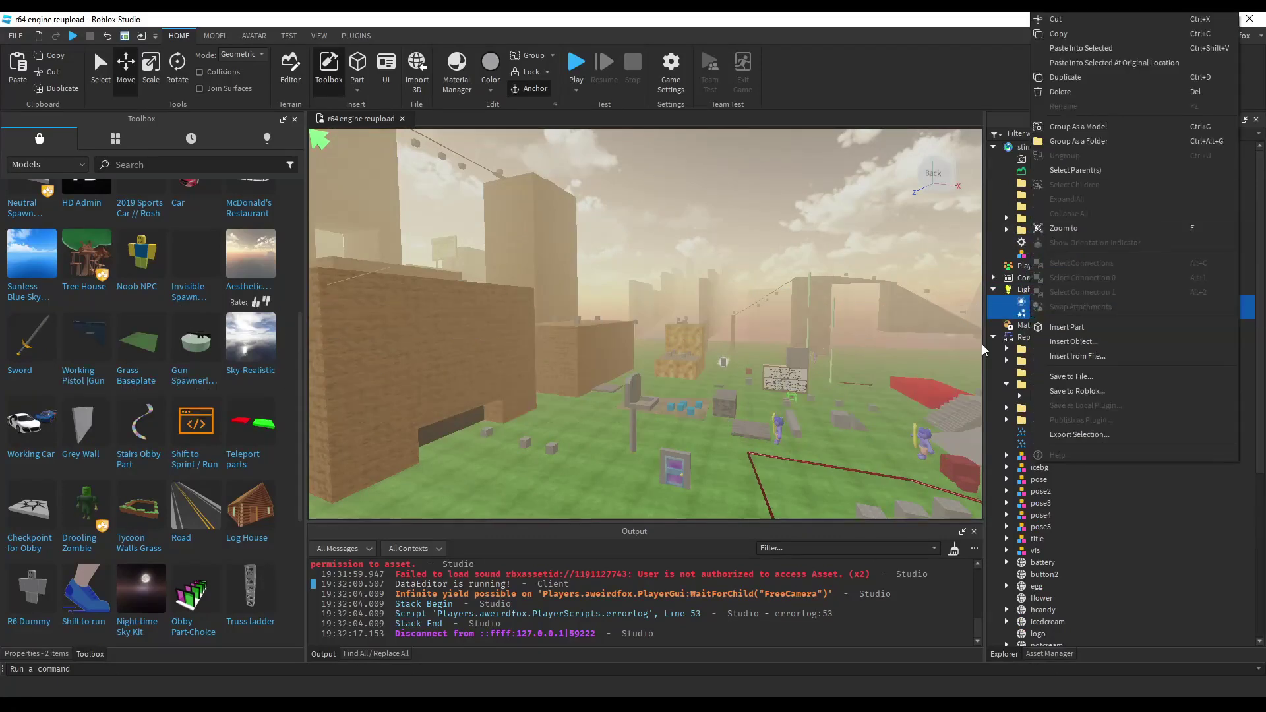
pyautogui.press('Escape')
pyautogui.moveTo(1042, 307); pyautogui.dragTo(1065, 285)
# - Rename Atmosphere, Sky, Bloom, Blur, ColorCorrection and SunRays in the map's lighting folder to "copy"
pyautogui.moveTo(1135, 337); pyautogui.dragTo(1095, 281)
pyautogui.click(57, 653)
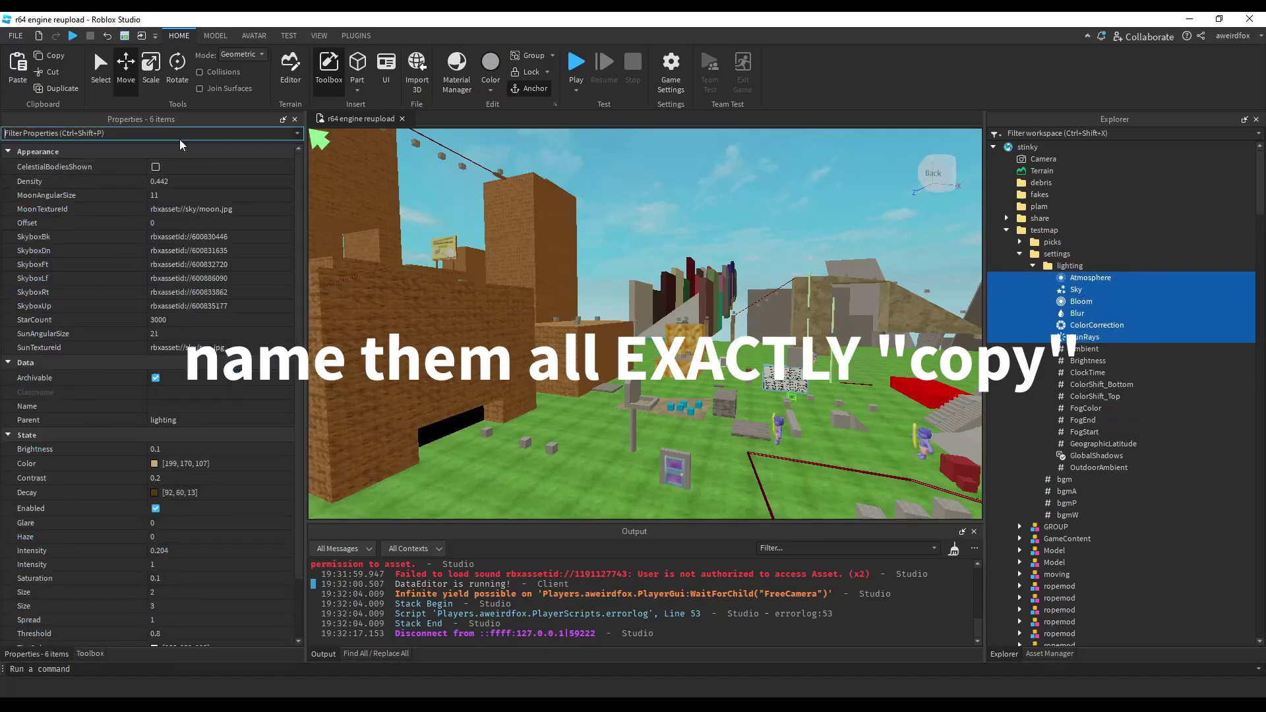
pyautogui.write('na')
pyautogui.click(154, 223)
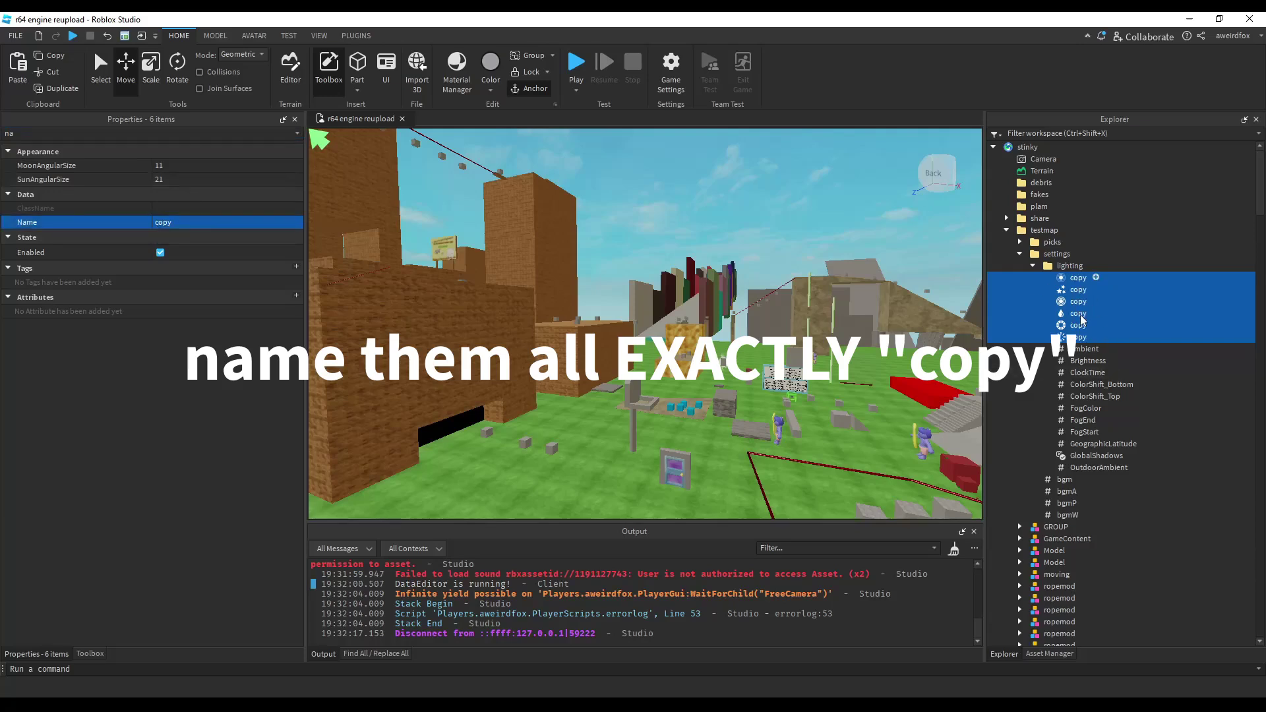
# - Playtest the game and walk through testmap to check the new sky and lighting
pyautogui.click(1006, 230)
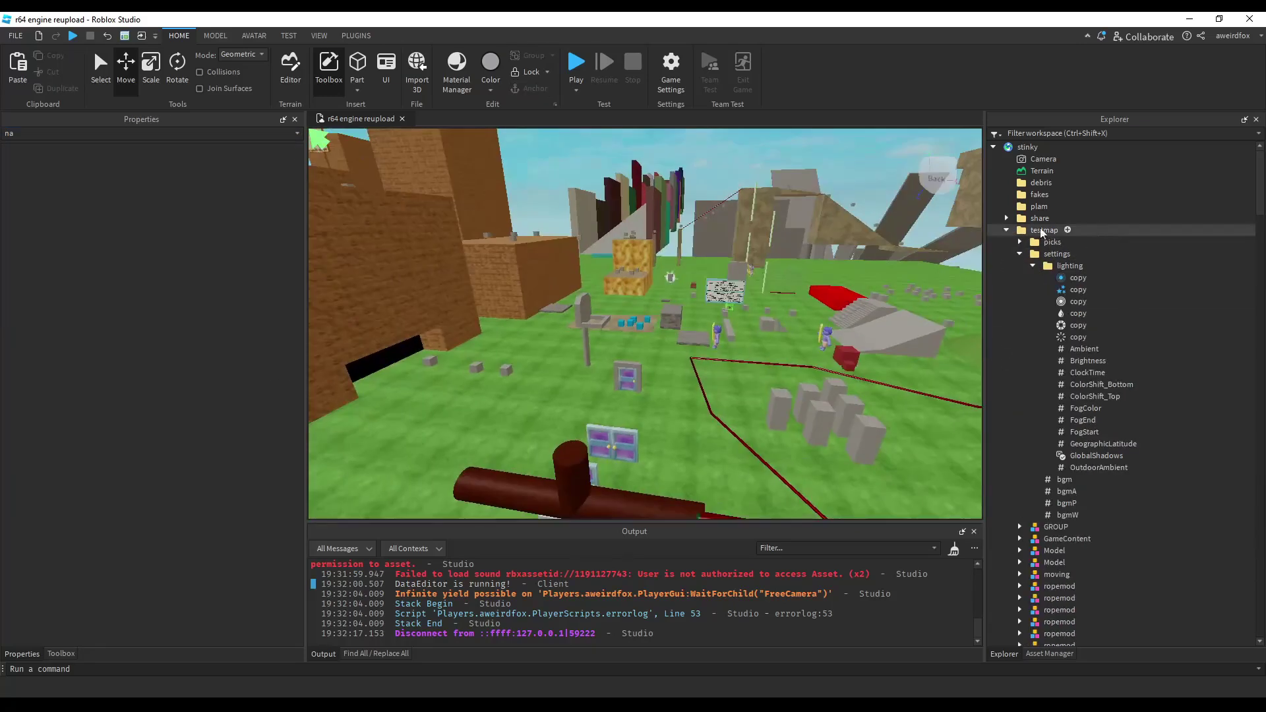
pyautogui.click(1078, 337)
pyautogui.click(1078, 290)
pyautogui.click(575, 65)
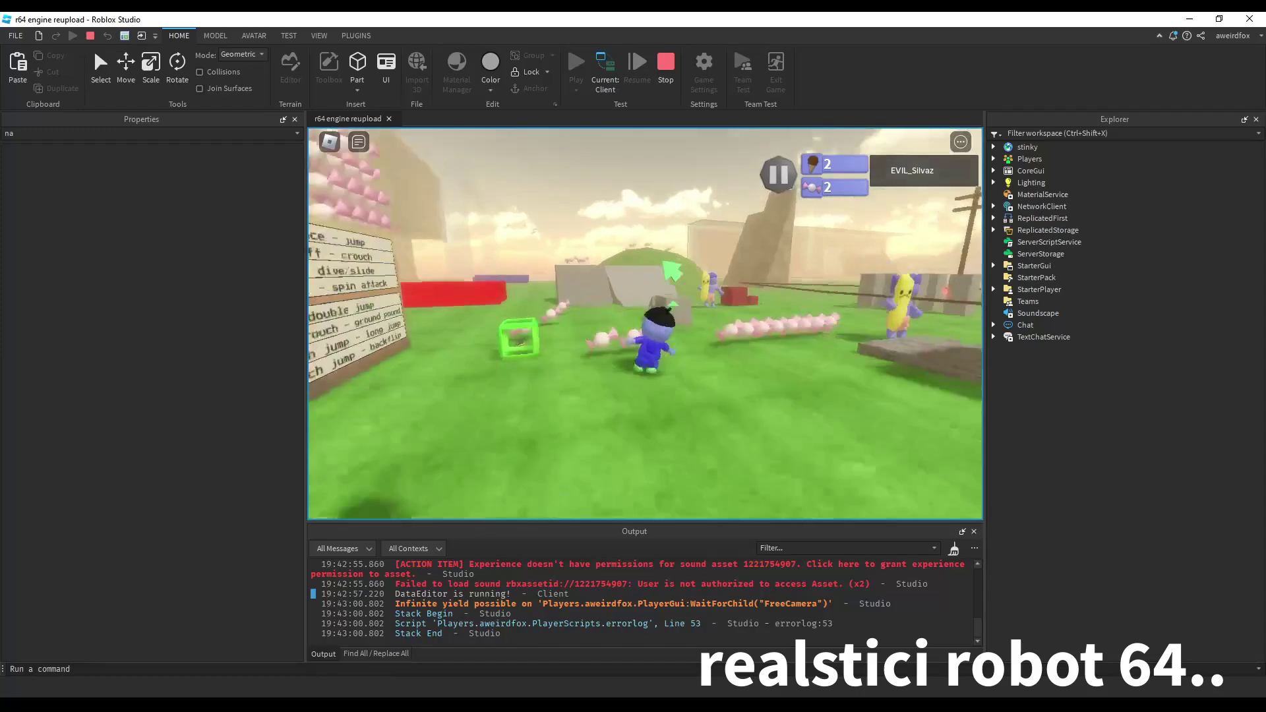
pyautogui.press('w')
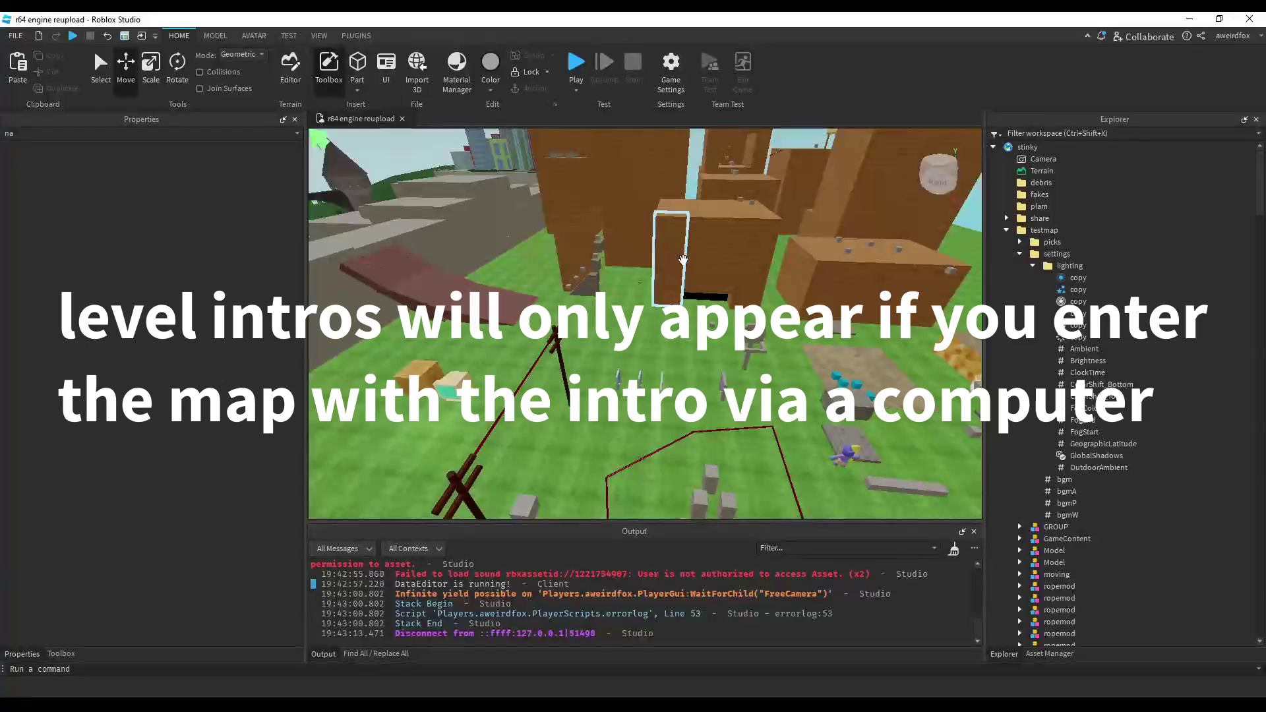
# - Add a StringValue to testmap's settings folder and name it "title"
pyautogui.press('w')
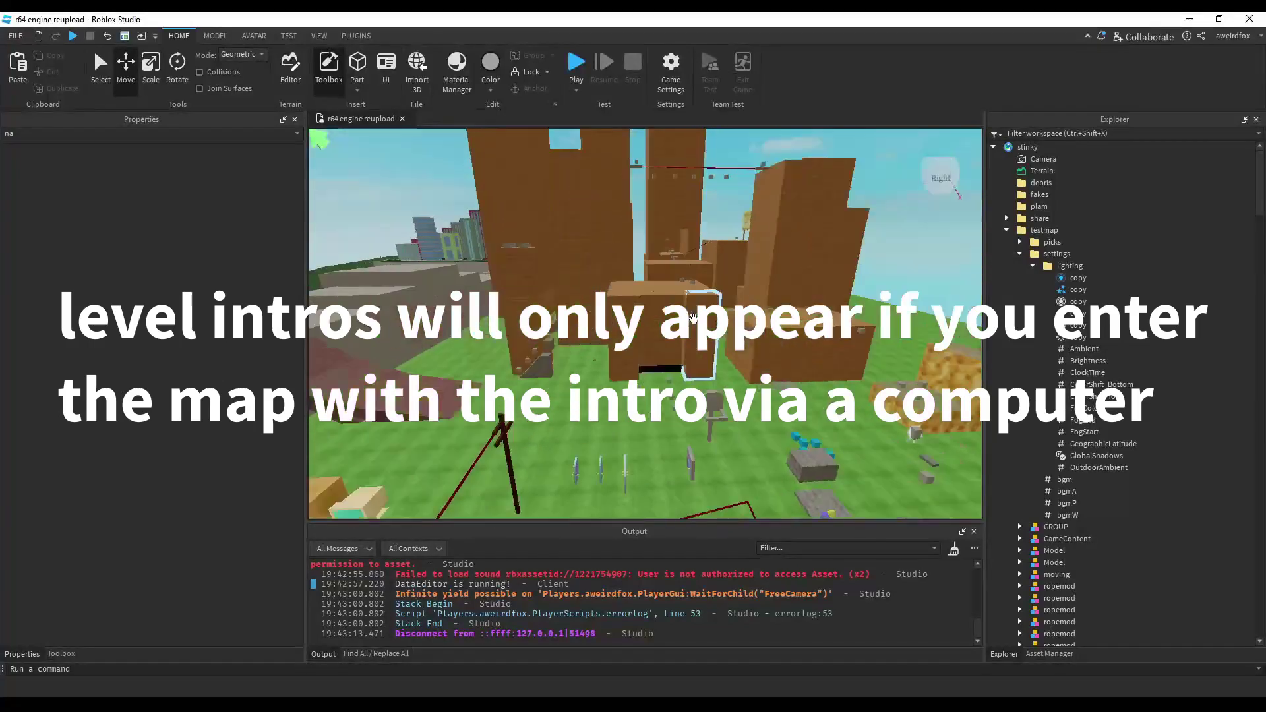
pyautogui.press('w')
pyautogui.moveTo(918, 300); pyautogui.dragTo(714, 318, button='right')
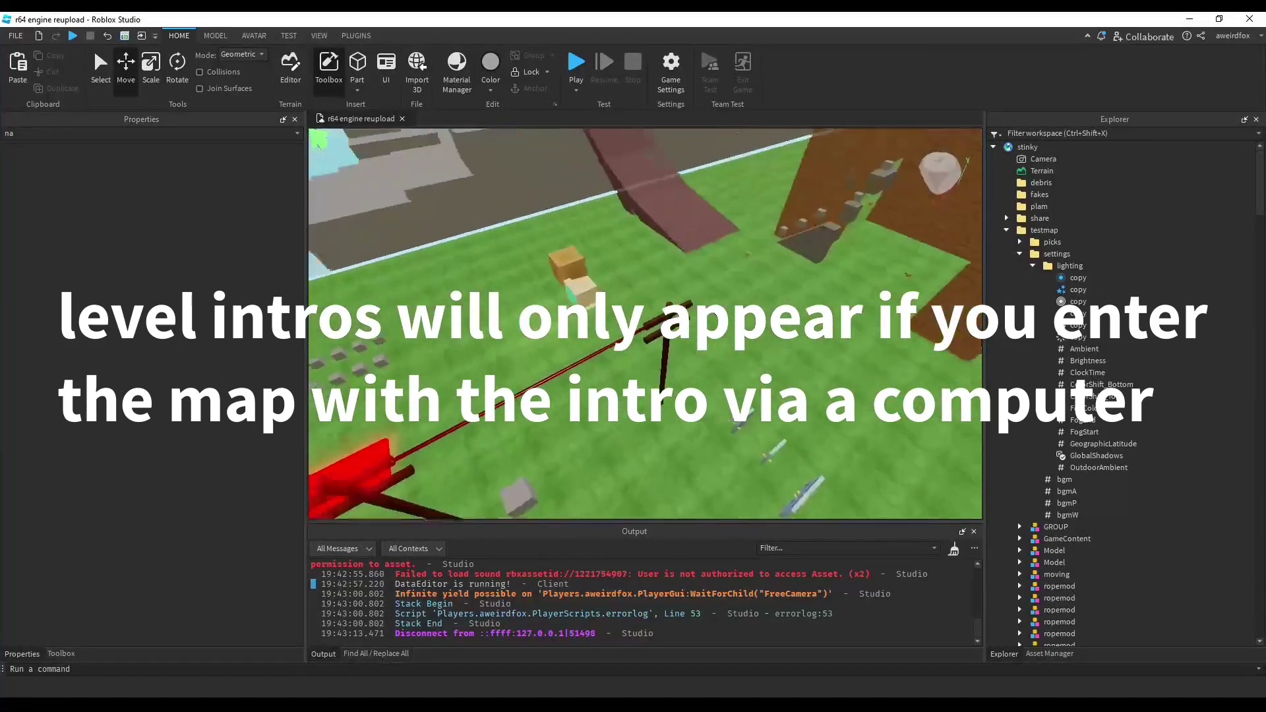
pyautogui.press('w')
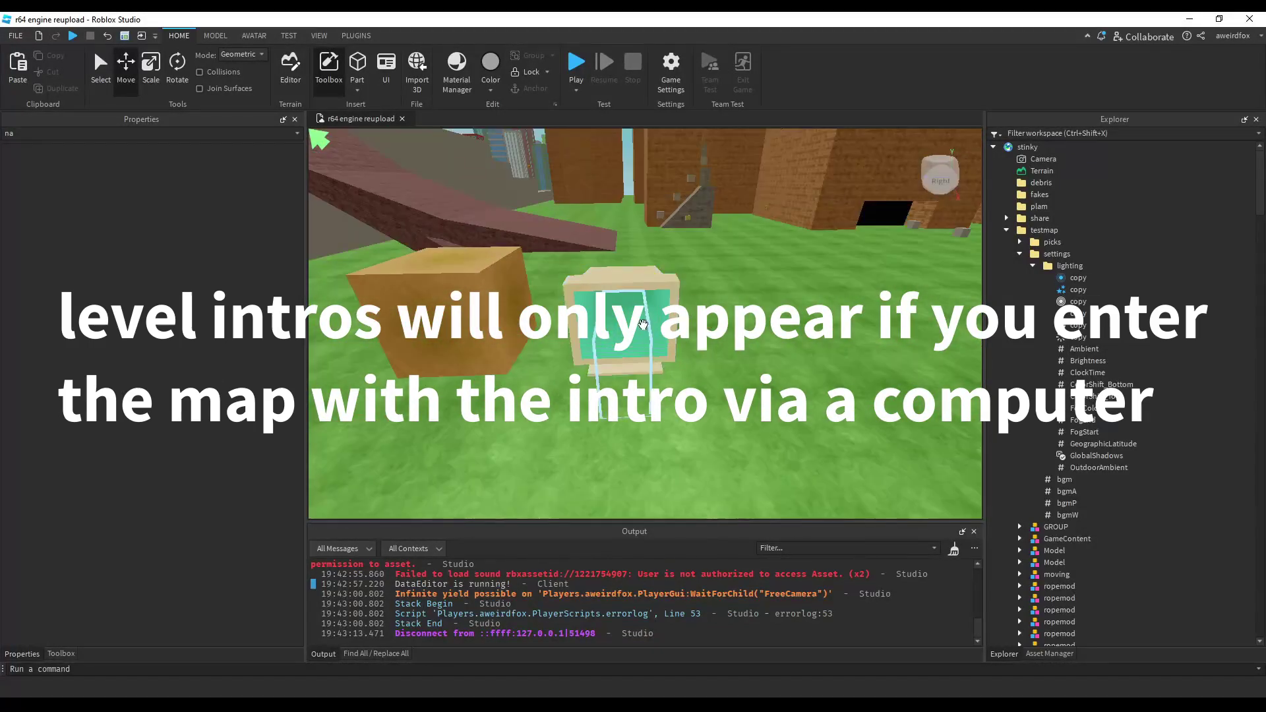
pyautogui.click(1049, 253)
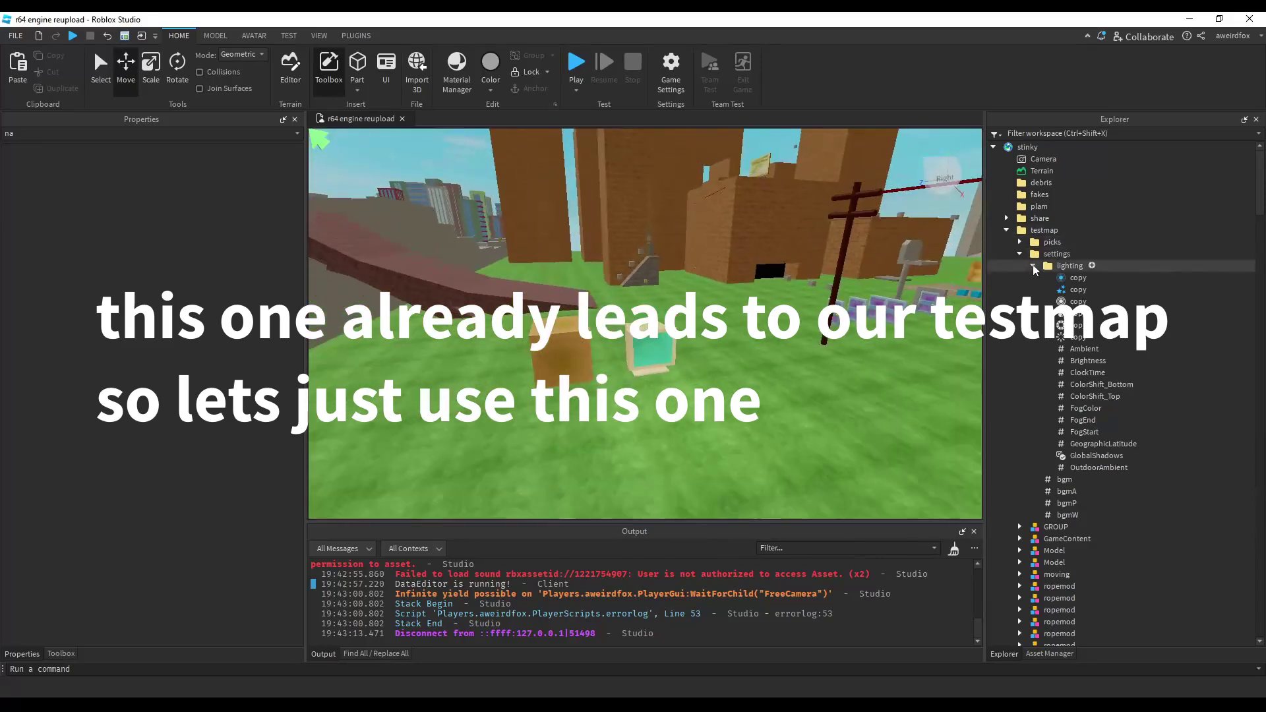
pyautogui.click(1077, 255)
pyautogui.write('str')
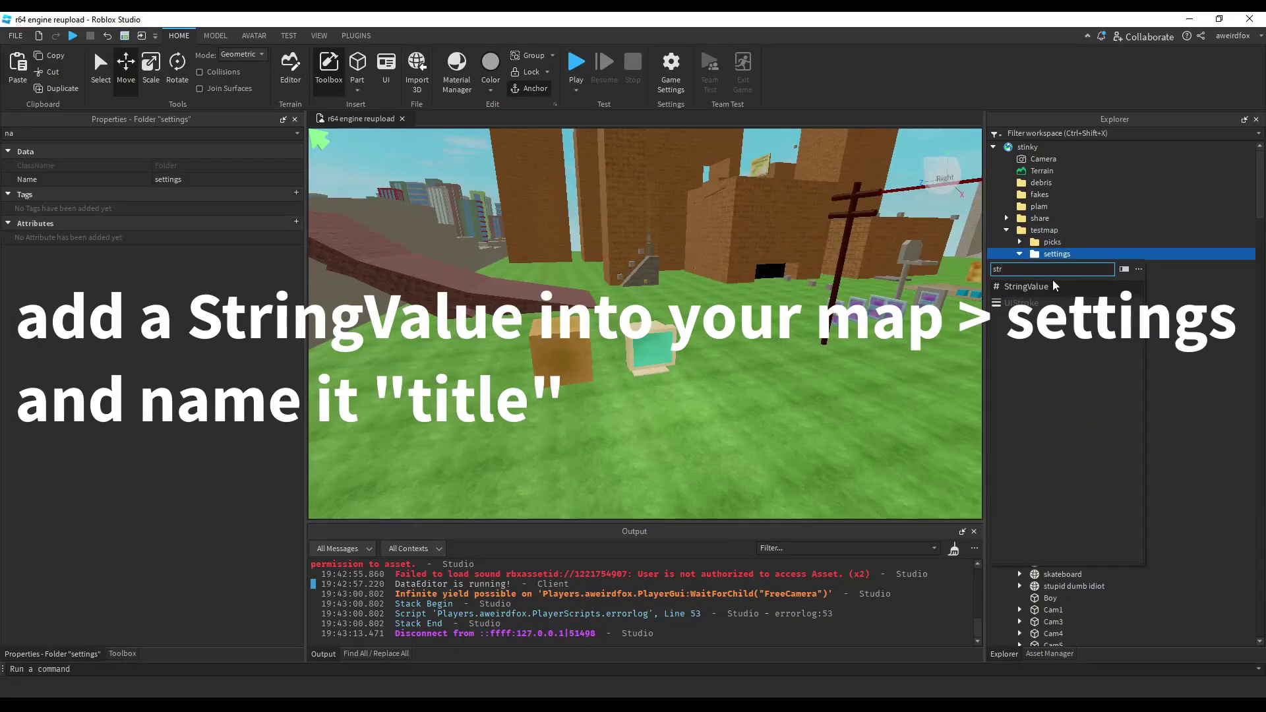
pyautogui.click(1026, 287)
pyautogui.click(1054, 277)
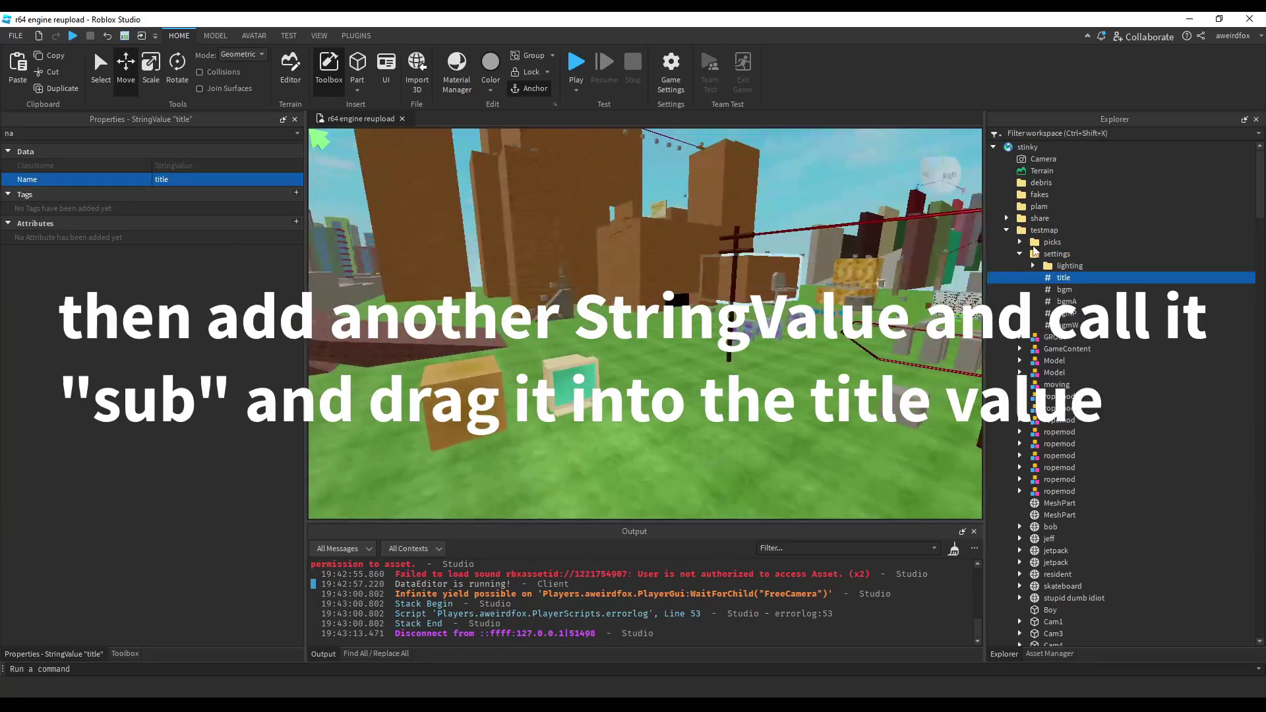
# - Duplicate the title StringValue, nest the copy inside the original and rename it "sub"
pyautogui.hotkey('ctrl', 'd')
pyautogui.moveTo(1066, 326); pyautogui.dragTo(1063, 277)
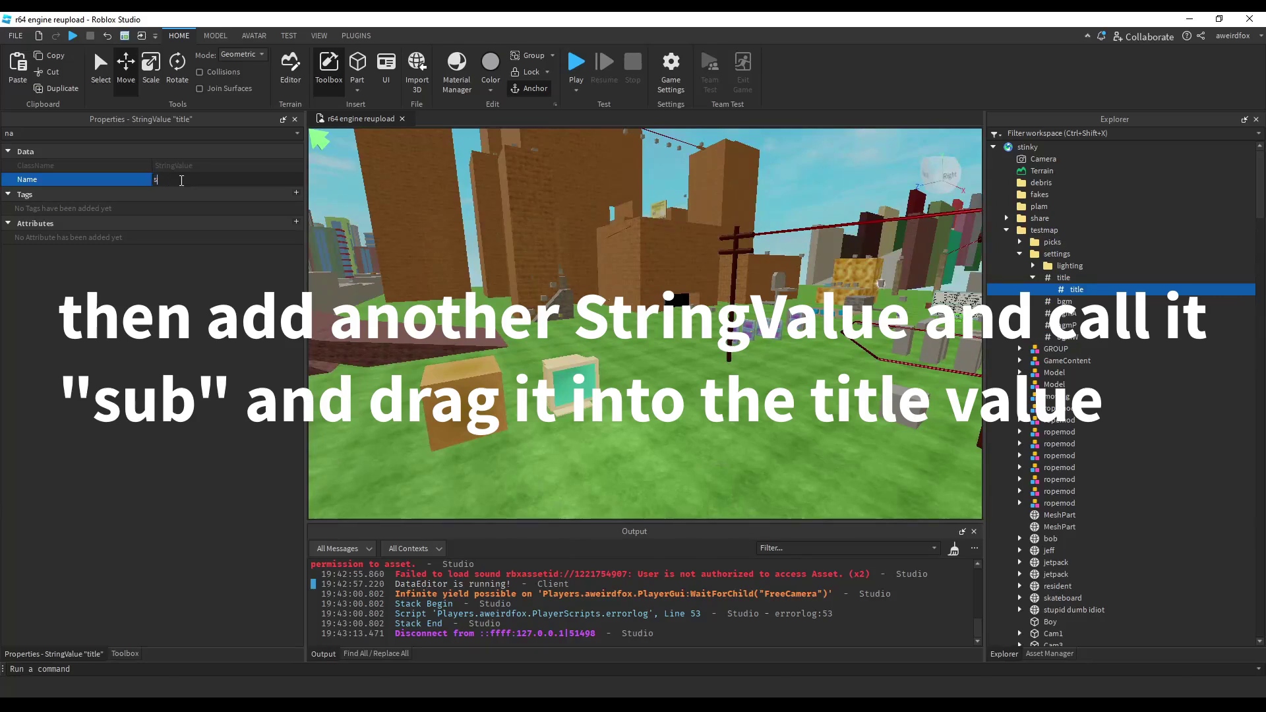
pyautogui.press('BackSpace')
pyautogui.press('BackSpace')
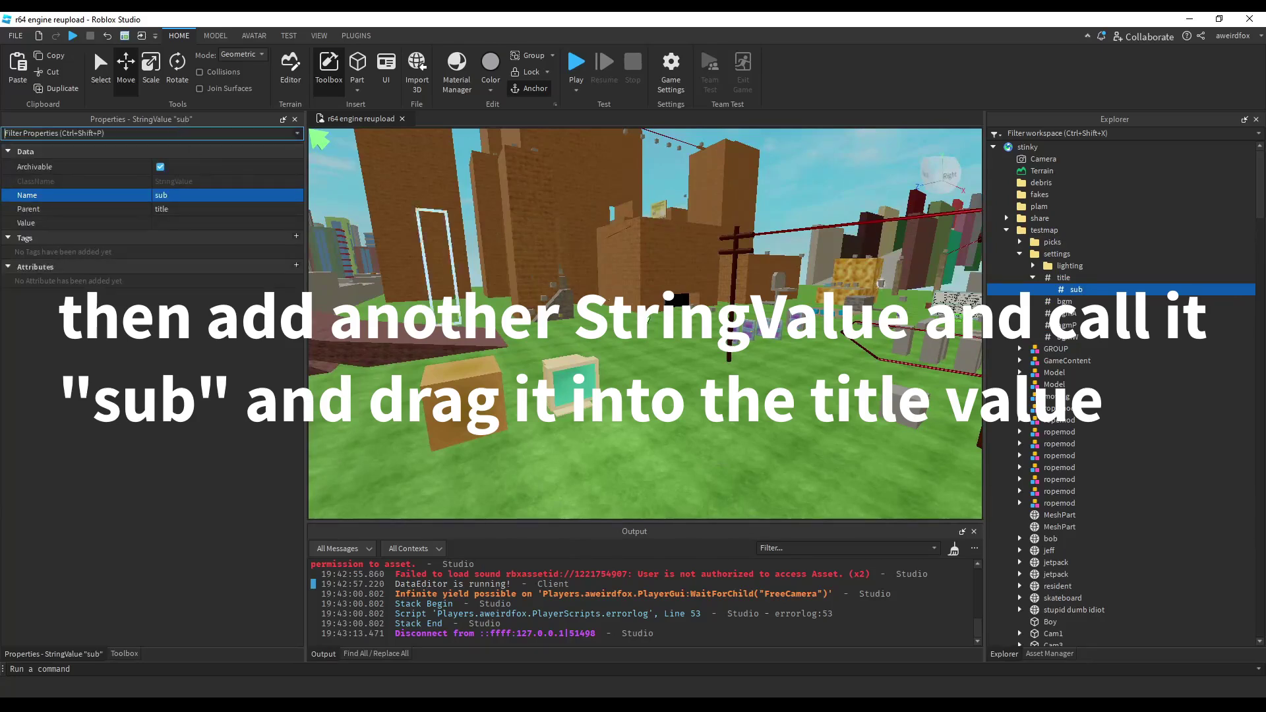
# - Set the title StringValue's value to "Testing Map"
pyautogui.click(1064, 278)
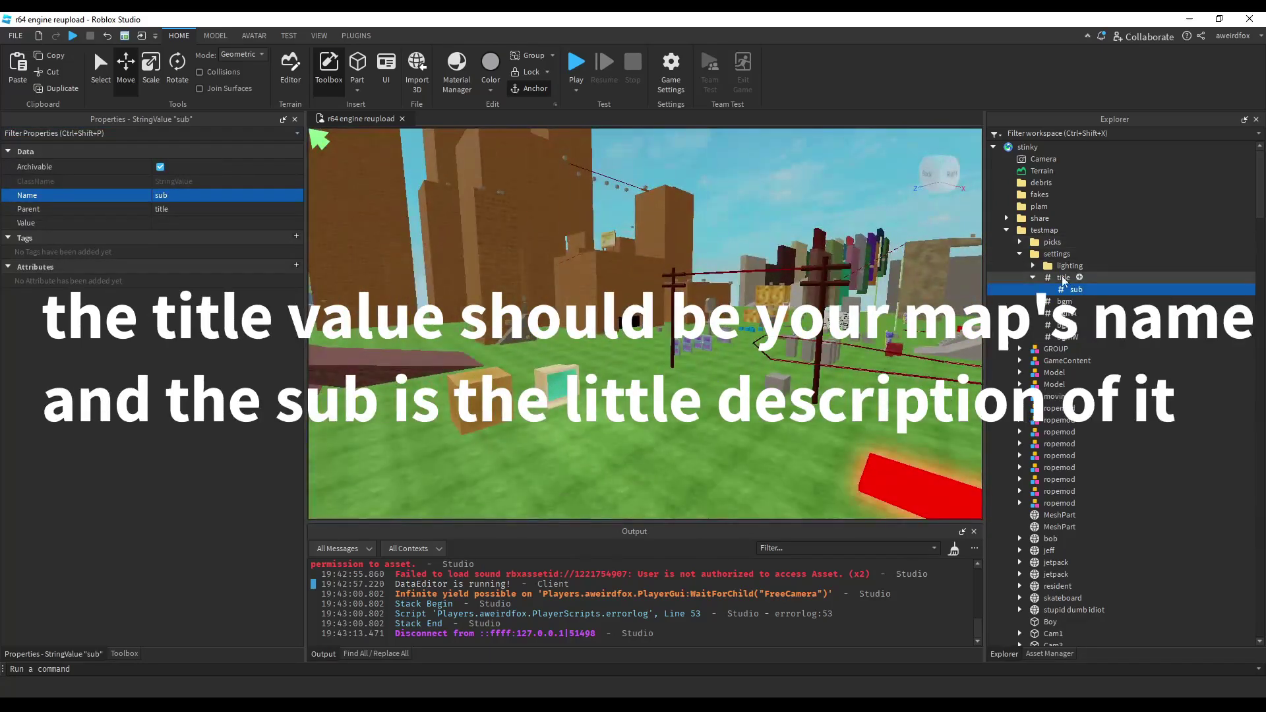
pyautogui.click(185, 223)
pyautogui.write('Testing Map')
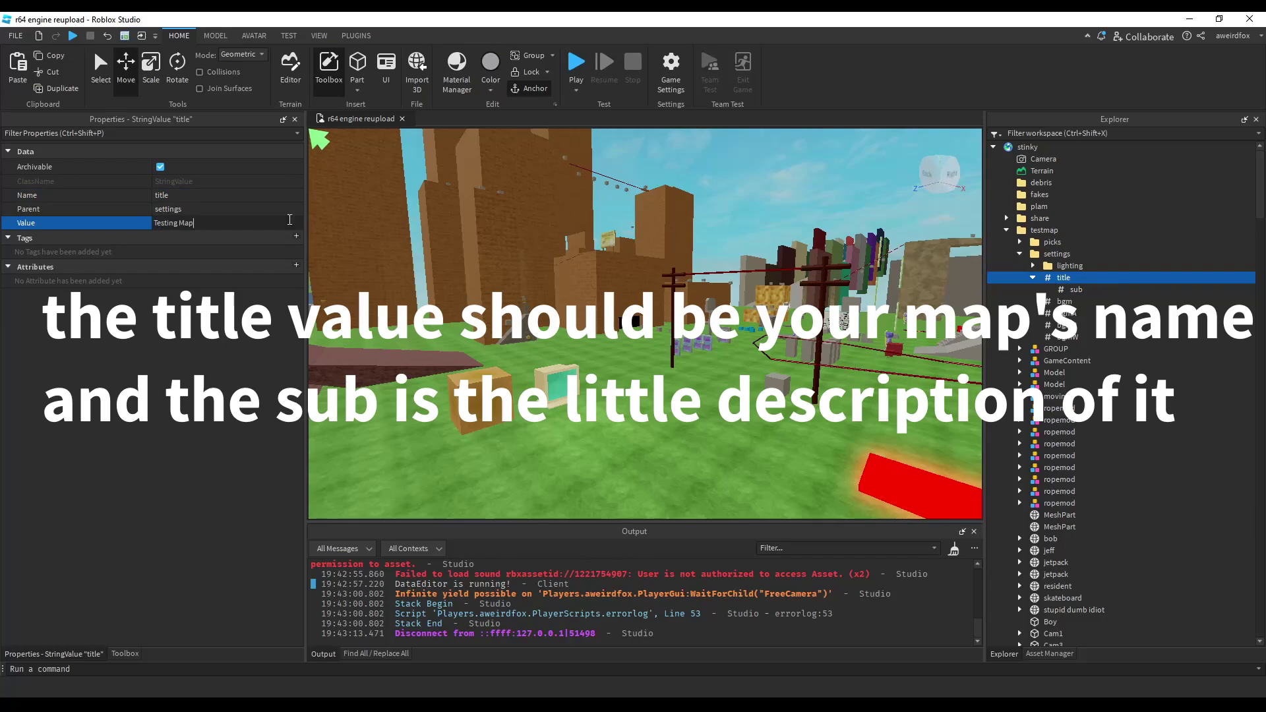
# - Set the value of the sub StringValue under title to "Place The Holder"
pyautogui.click(1076, 290)
pyautogui.click(155, 223)
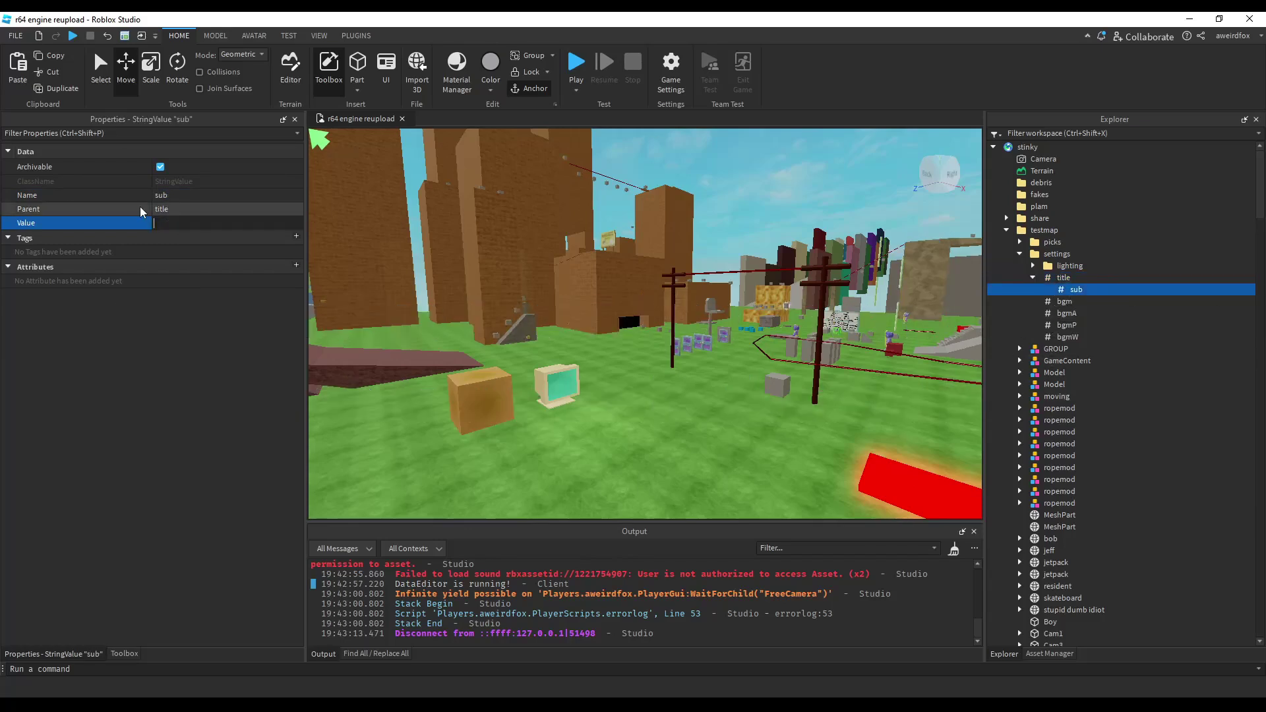
pyautogui.write('Place The Holder')
pyautogui.press('Return')
pyautogui.moveTo(738, 335); pyautogui.dragTo(686, 336, button='right')
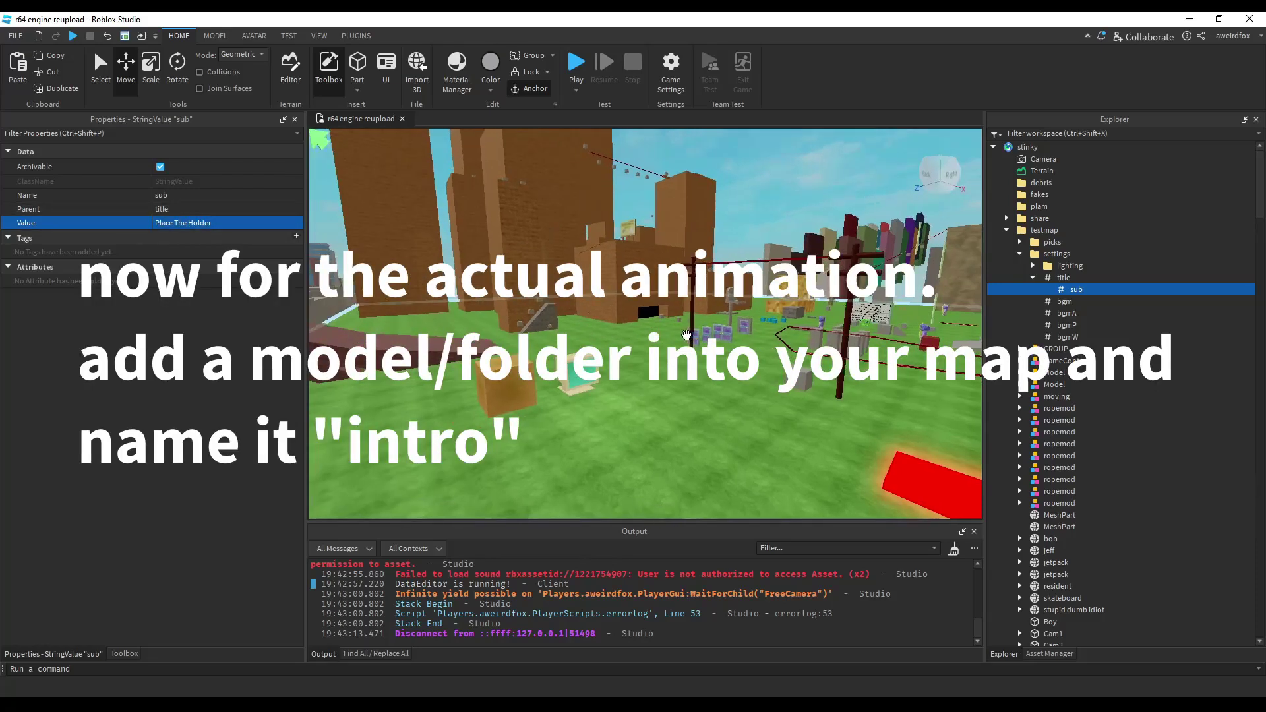
# - Add a model to the testmap folder and name it "intro"
pyautogui.click(1019, 254)
pyautogui.click(1066, 231)
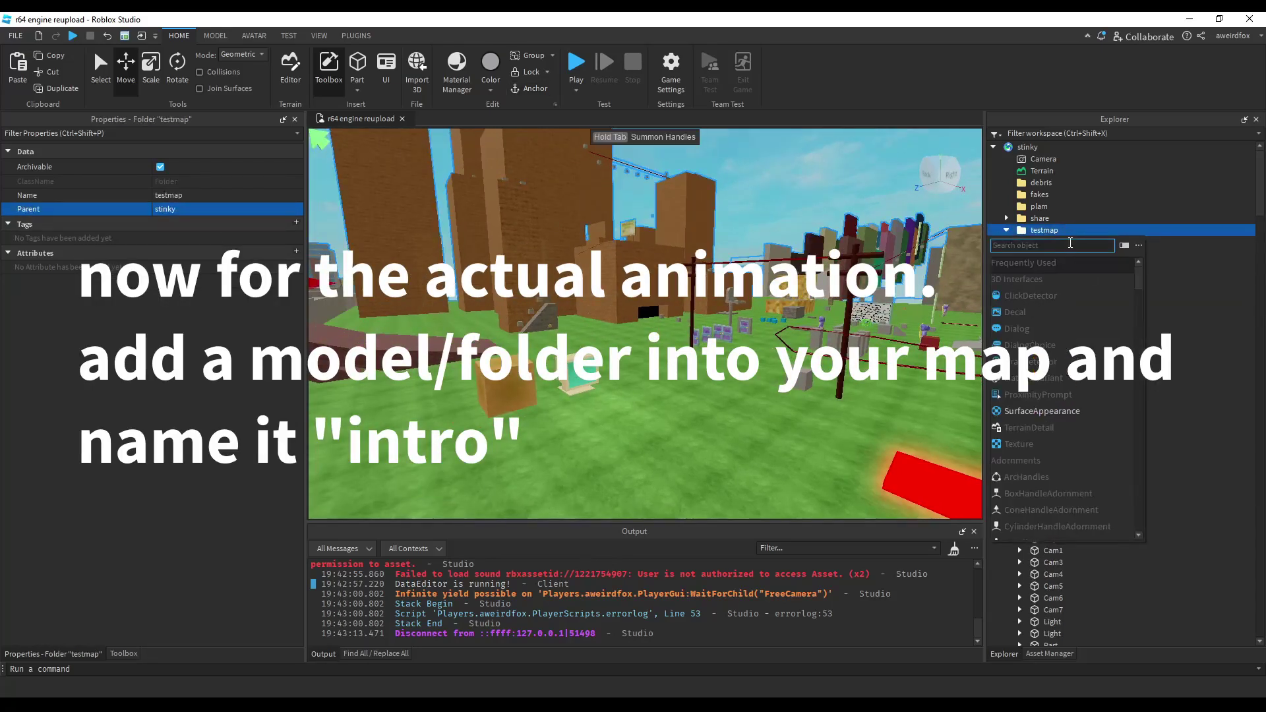
pyautogui.press('Escape')
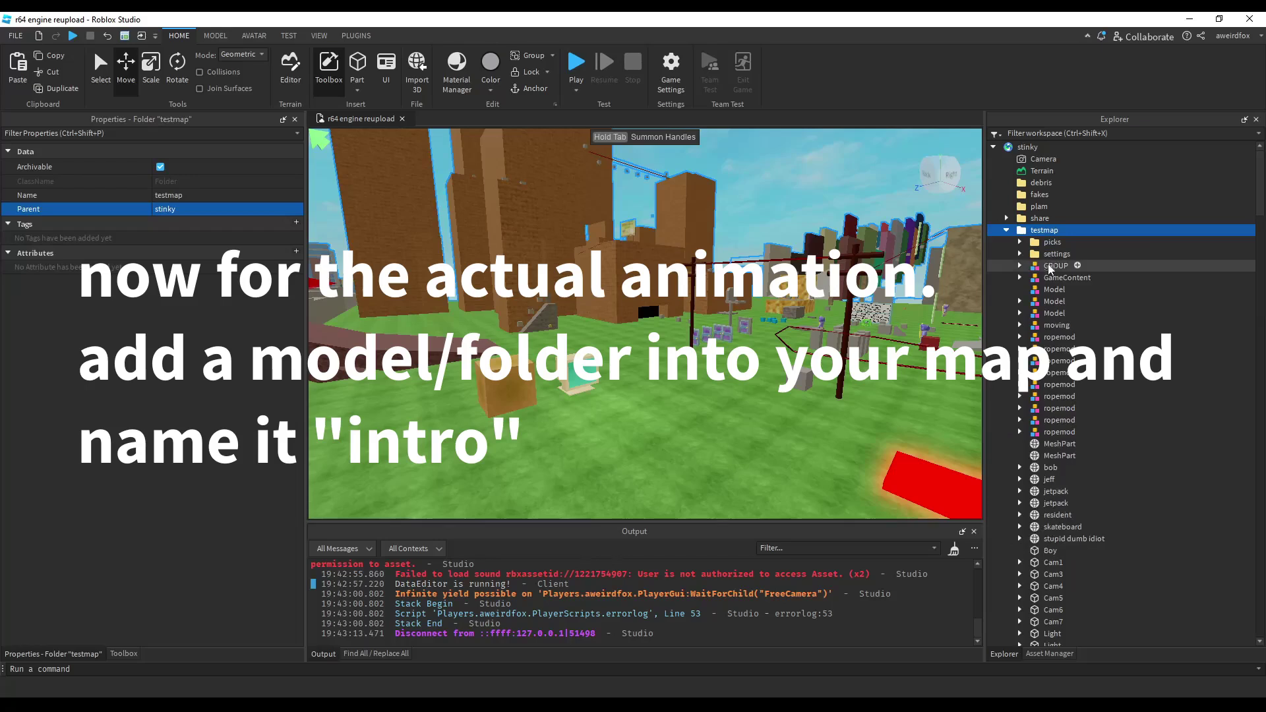
pyautogui.click(1053, 289)
pyautogui.click(184, 224)
pyautogui.write('intro')
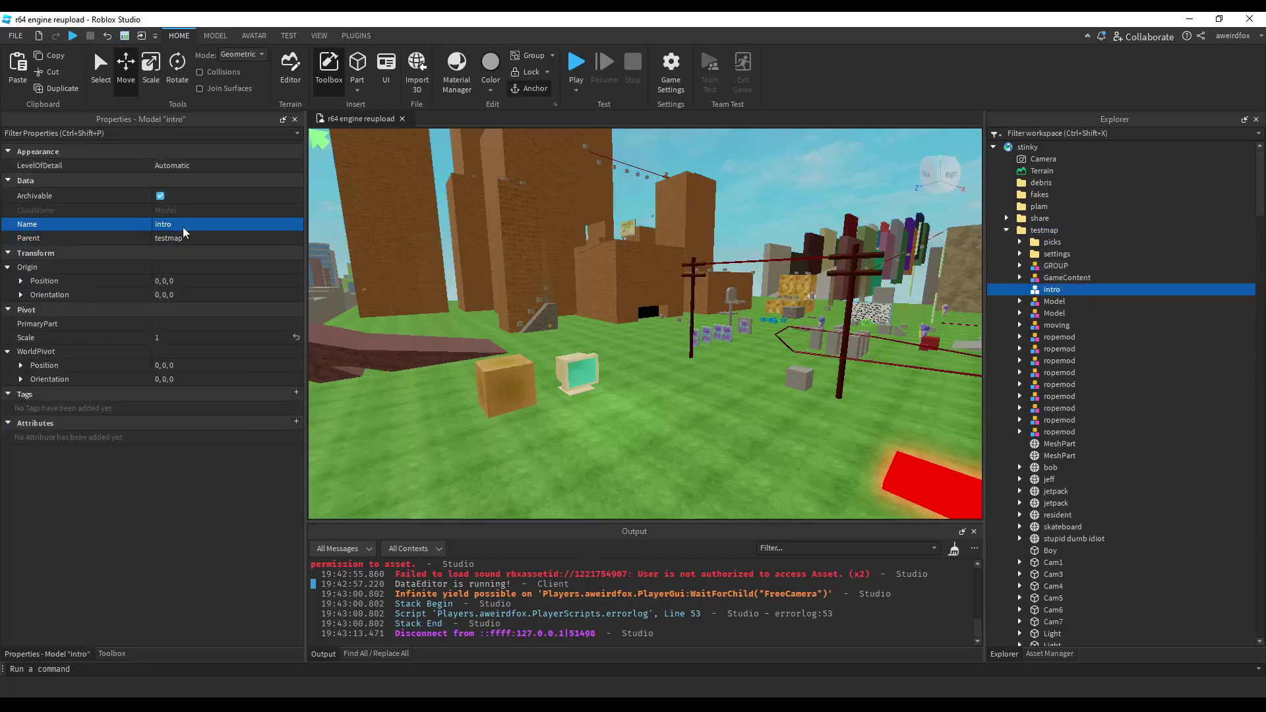
pyautogui.moveTo(647, 290); pyautogui.dragTo(791, 290, button='right')
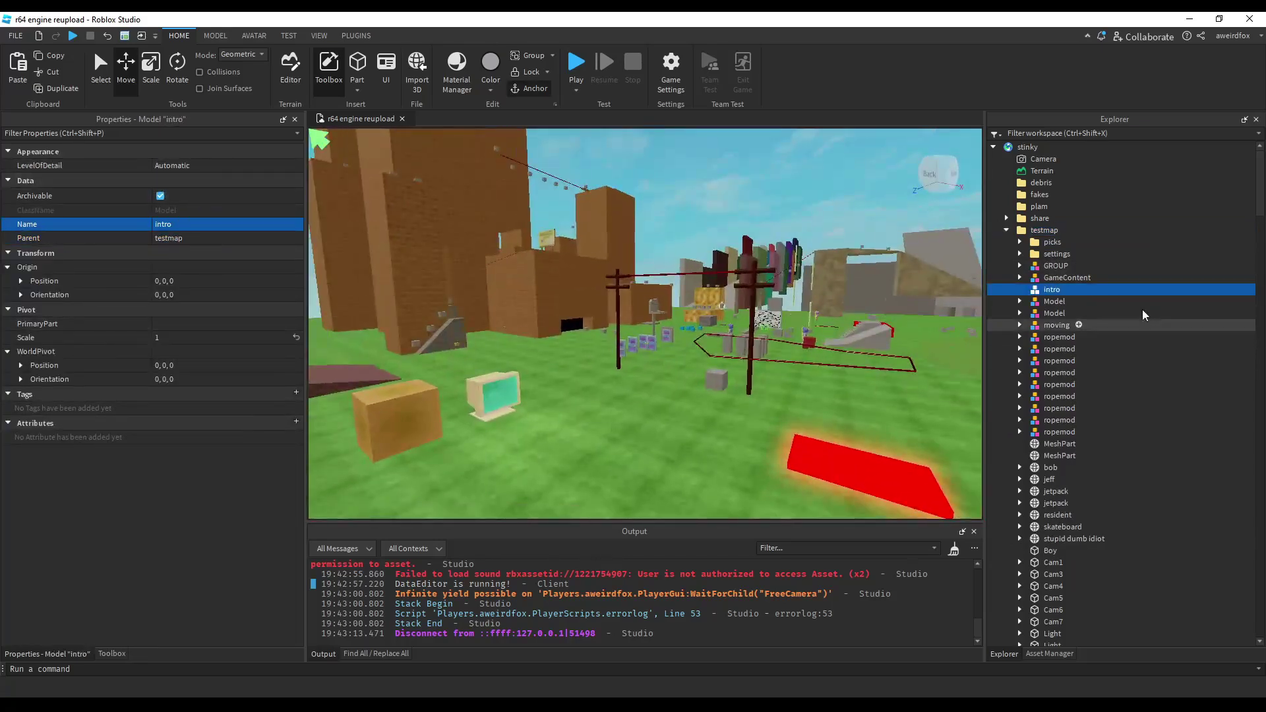
# - Insert a new part into the workspace and set its Transparency to 1
pyautogui.click(1005, 230)
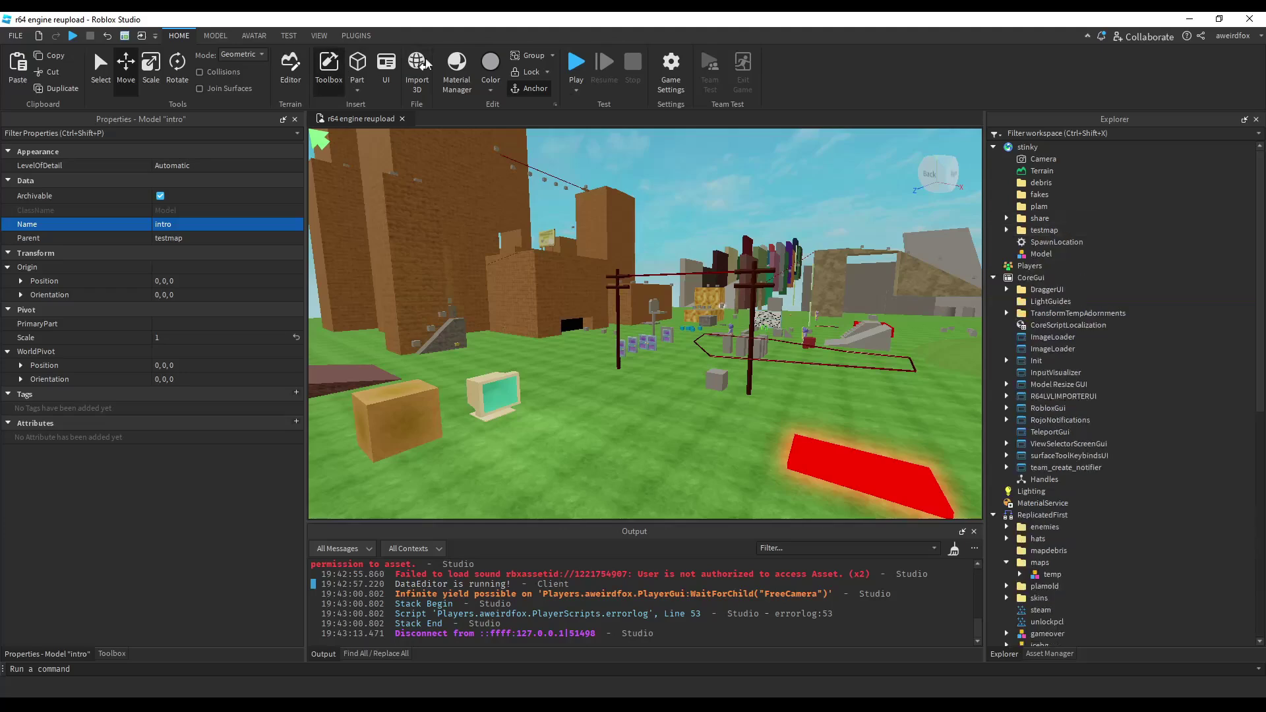
pyautogui.click(359, 66)
pyautogui.press('f')
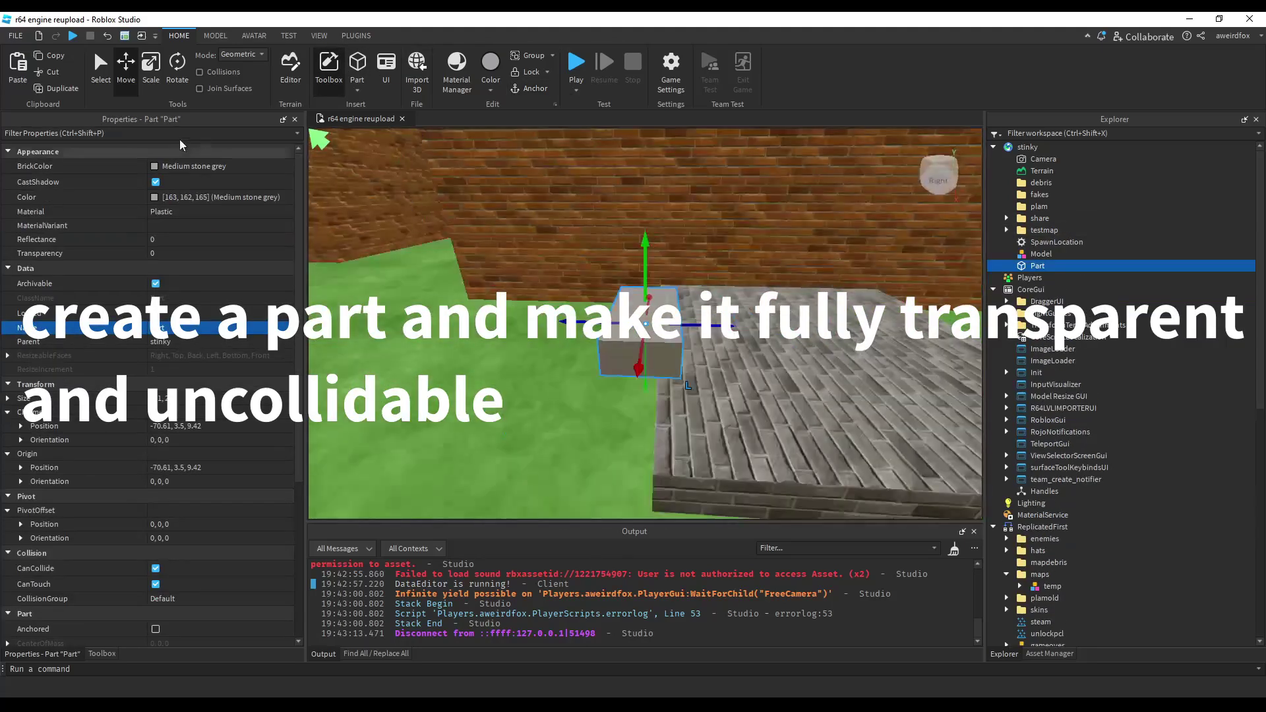
pyautogui.click(156, 133)
pyautogui.write('tr')
pyautogui.click(184, 166)
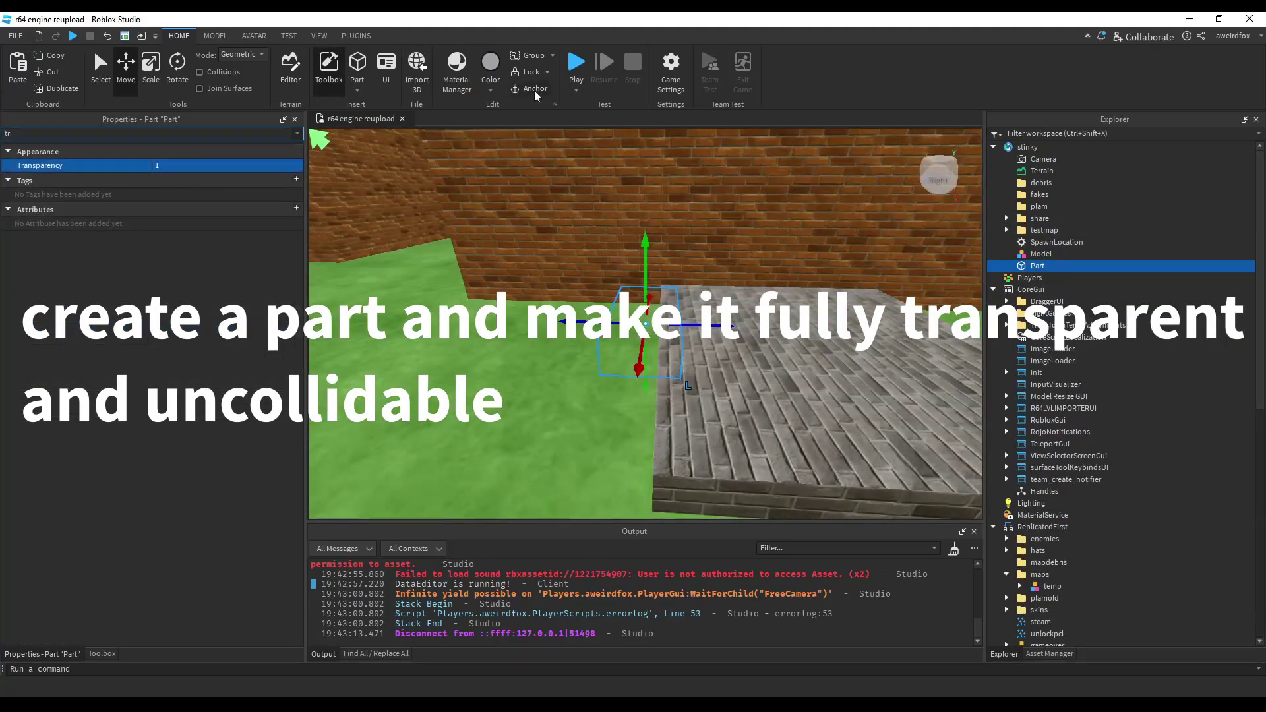
# - Anchor the transparent part and turn off its CanCollide property
pyautogui.press('BackSpace')
pyautogui.scroll(1, 537, 246)
pyautogui.press('BackSpace')
pyautogui.write('ca')
pyautogui.click(160, 198)
pyautogui.moveTo(659, 317); pyautogui.dragTo(684, 320, button='right')
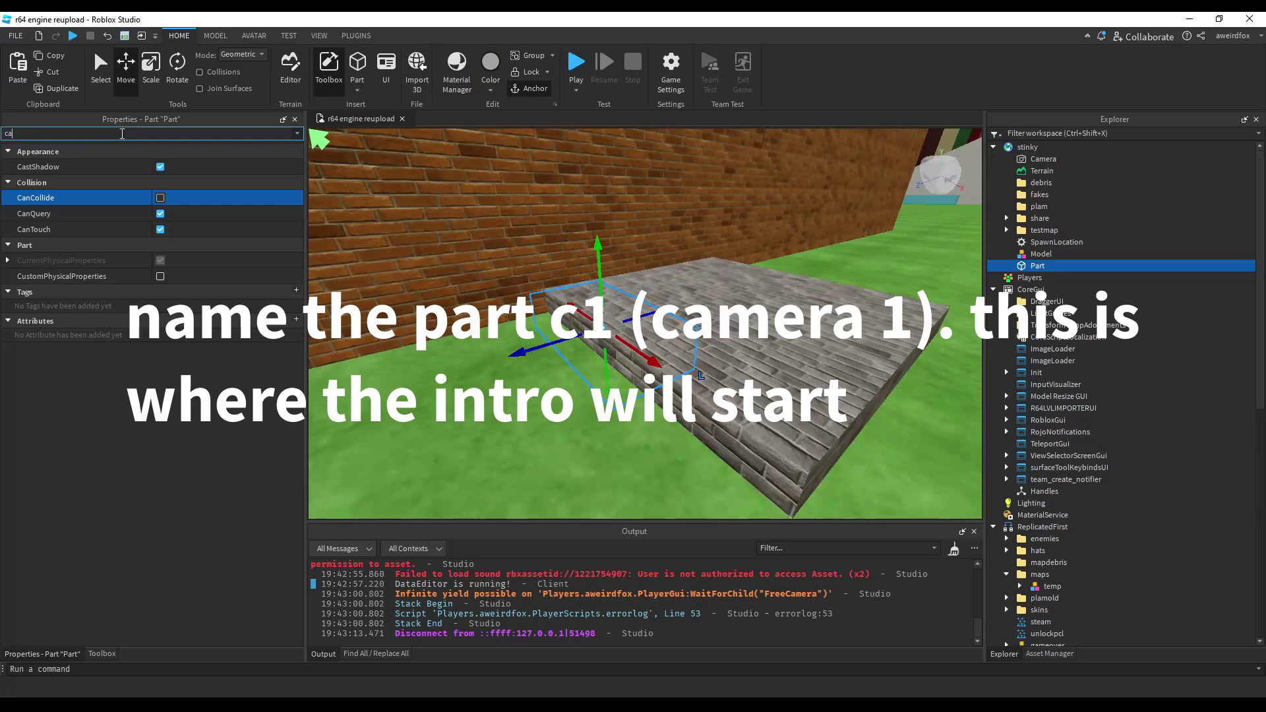
# - Rename the part "c1" and move it into testmap's intro model
pyautogui.press('BackSpace')
pyautogui.press('BackSpace')
pyautogui.write('na')
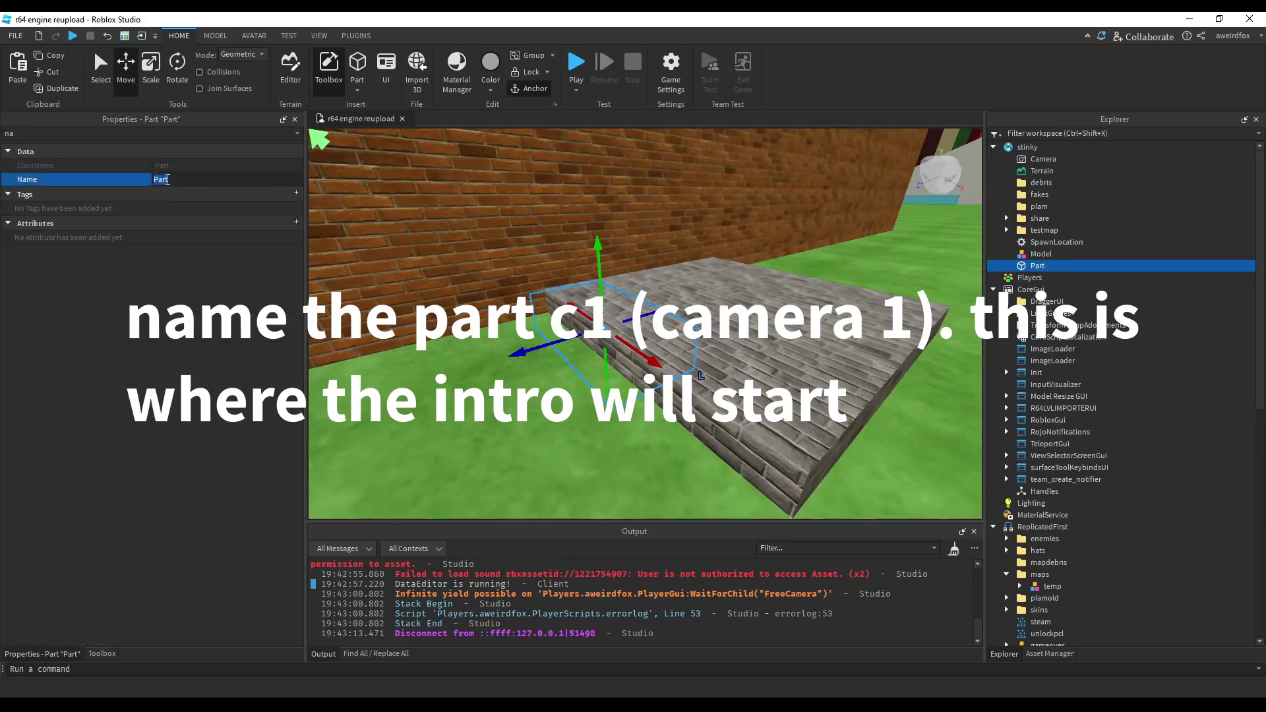
pyautogui.click(167, 179)
pyautogui.write('c1')
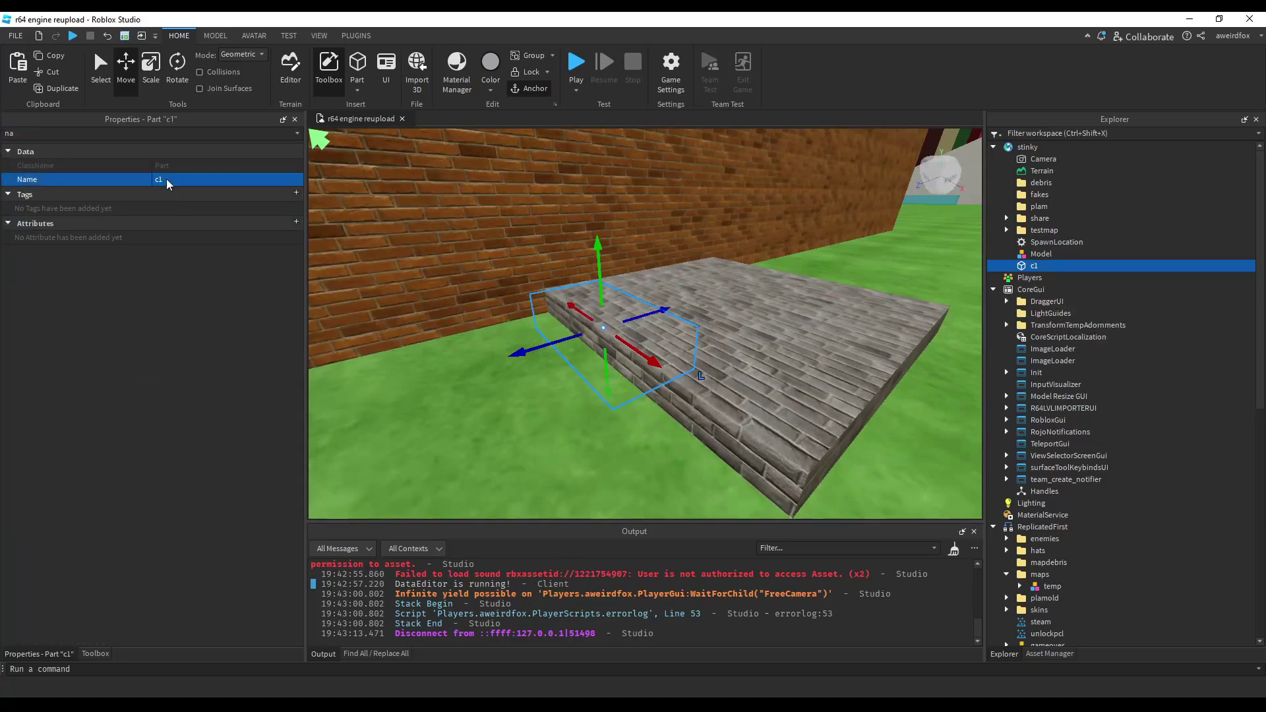
pyautogui.moveTo(1023, 266); pyautogui.dragTo(1045, 230)
pyautogui.moveTo(1049, 641); pyautogui.dragTo(1048, 293)
pyautogui.scroll(10, 1062, 561)
pyautogui.scroll(5, 1062, 407)
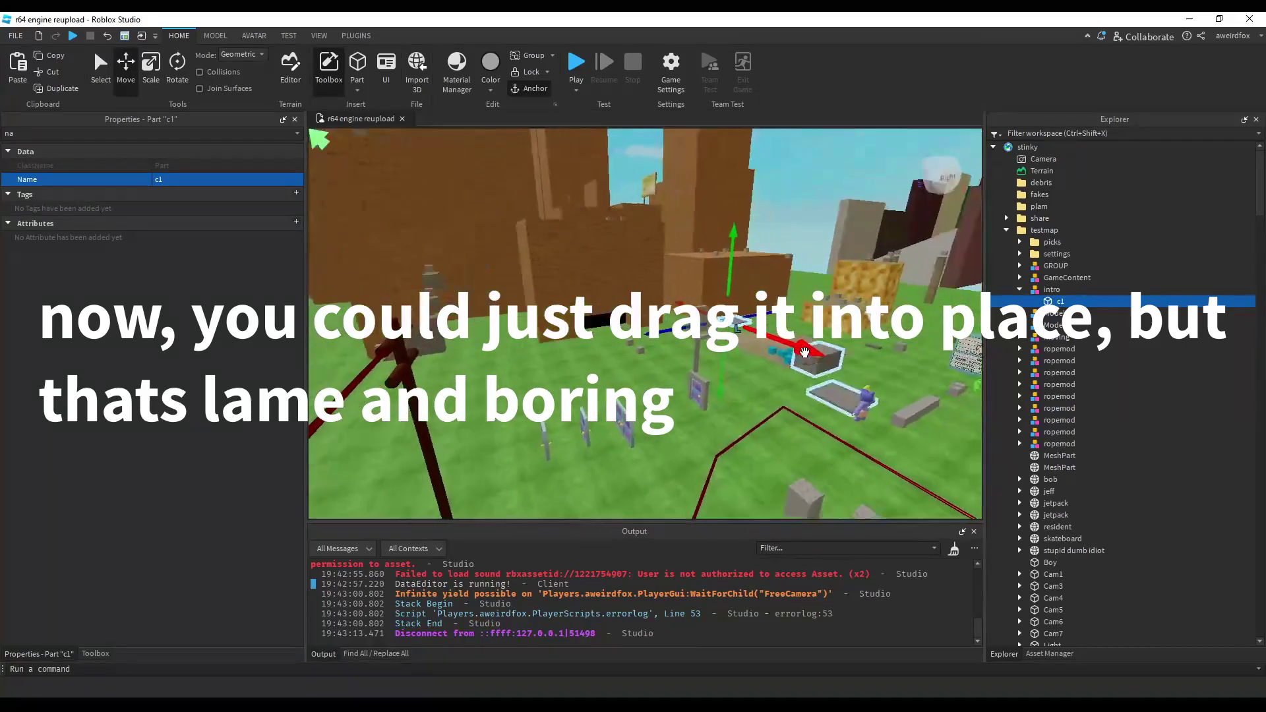
# - Run the command workspace.testmap.intro.c1.CFrame = workspace.Camera.CFrame with the camera at the intro's starting view
pyautogui.click(755, 205)
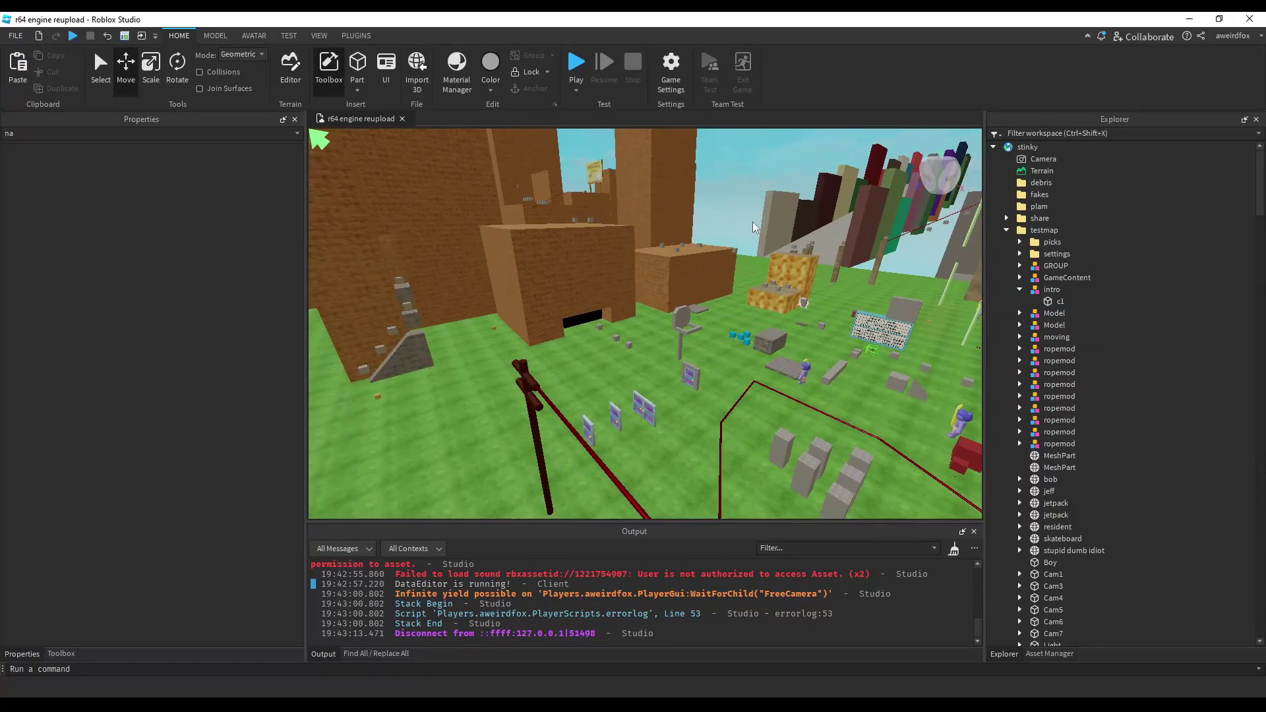
pyautogui.click(117, 668)
pyautogui.write('workspace.Cam')
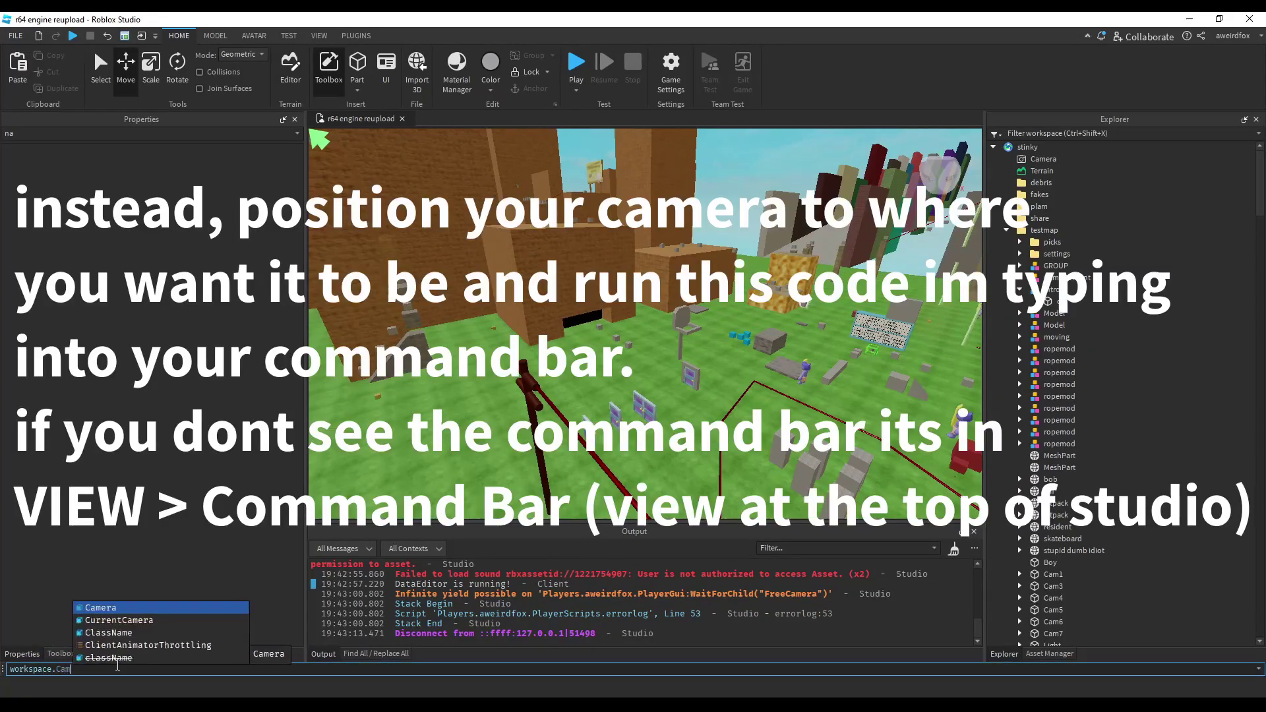
pyautogui.hotkey('ctrl', 'a')
pyautogui.write('workspace.testmap.intro.c1.CFrame = workspace.Camera.')
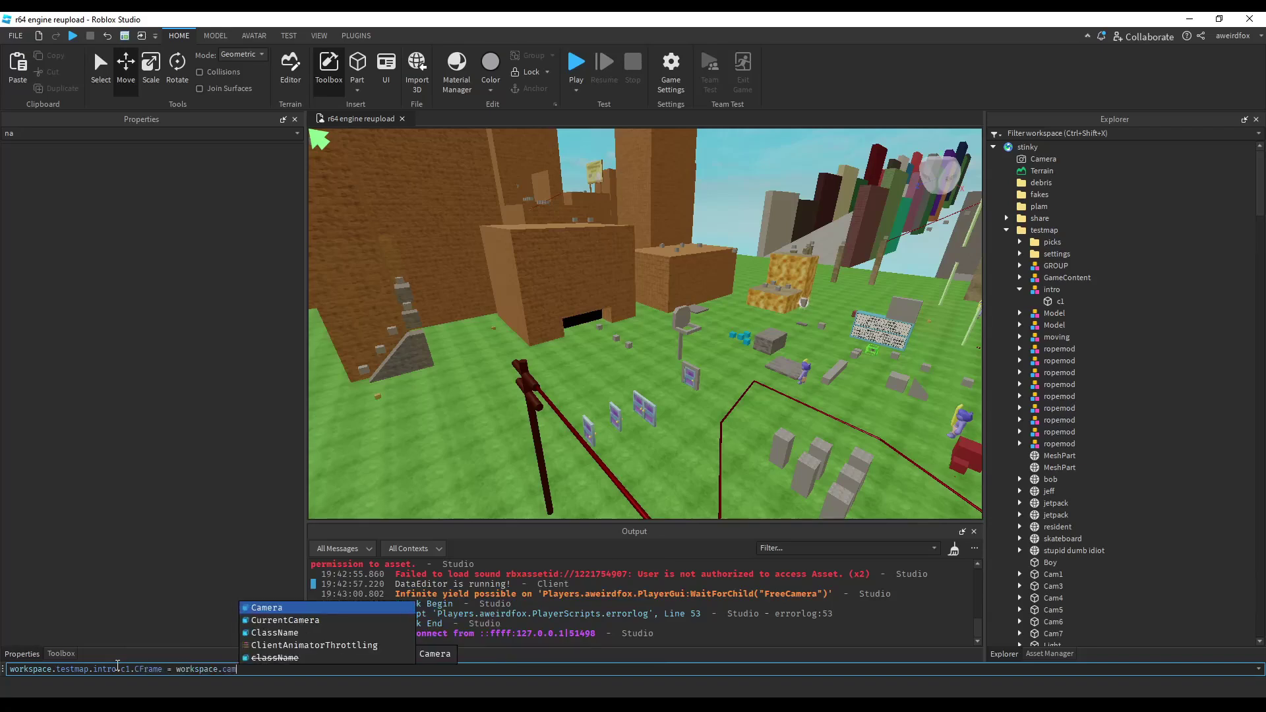
pyautogui.write('CFrame')
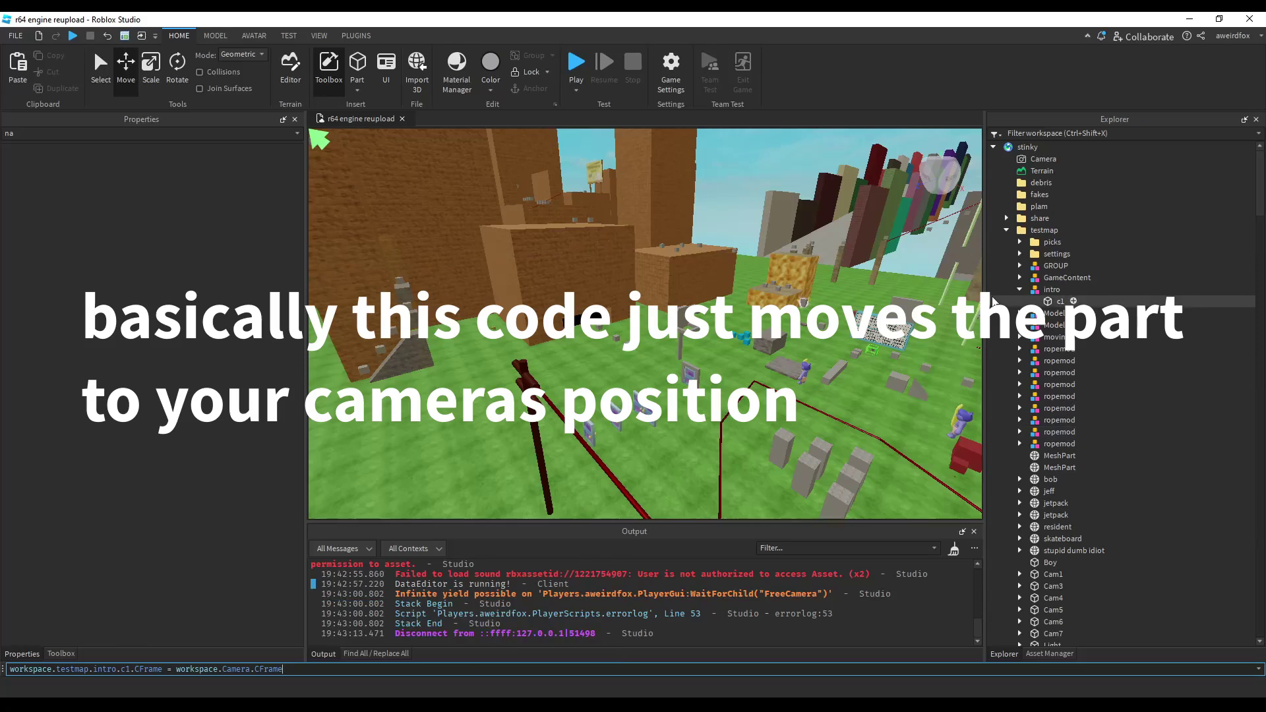
pyautogui.press('Return')
# - Duplicate the c1 part inside intro and rename the copy "c2"
pyautogui.click(1060, 302)
pyautogui.press('f')
pyautogui.moveTo(645, 324); pyautogui.dragTo(645, 323, button='right')
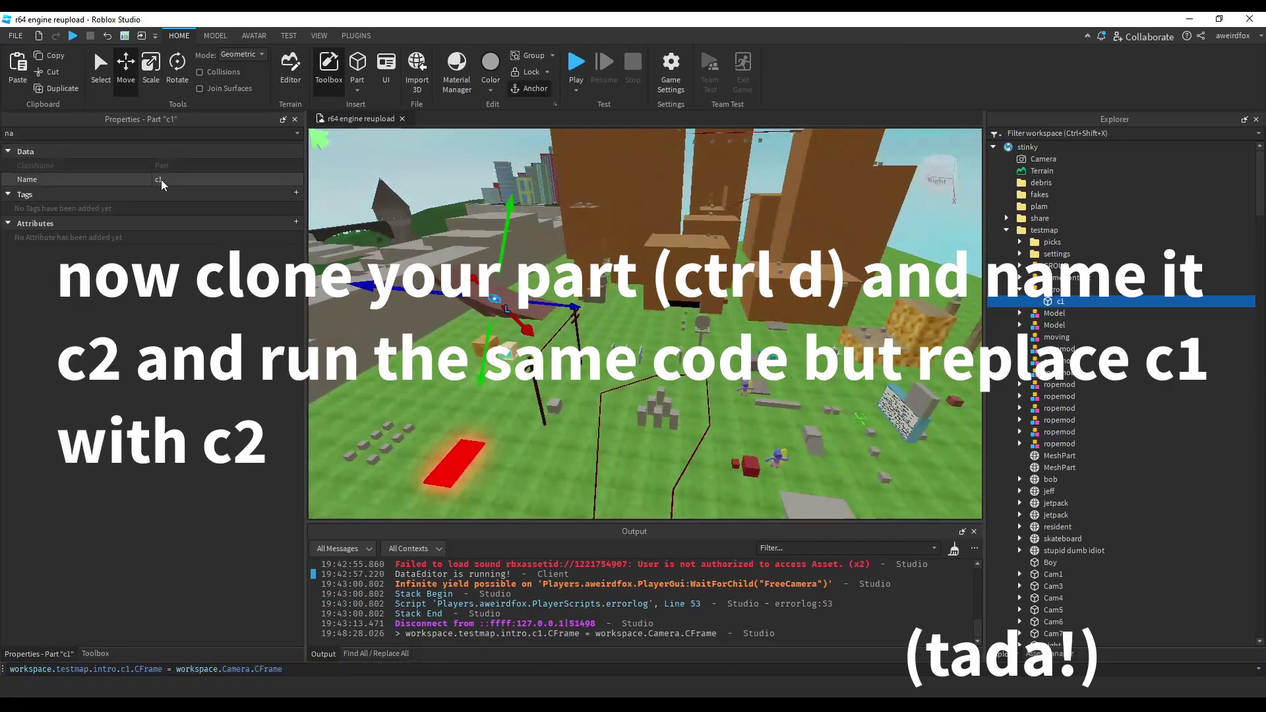
pyautogui.hotkey('ctrl', 'd')
pyautogui.click(192, 180)
pyautogui.write('c2')
pyautogui.press('Return')
# - Run workspace.testmap.intro.c2.CFrame = workspace.Camera.CFrame from a second camera viewpoint
pyautogui.moveTo(607, 262); pyautogui.dragTo(607, 262, button='right')
pyautogui.click(130, 669)
pyautogui.press('BackSpace')
pyautogui.write('2')
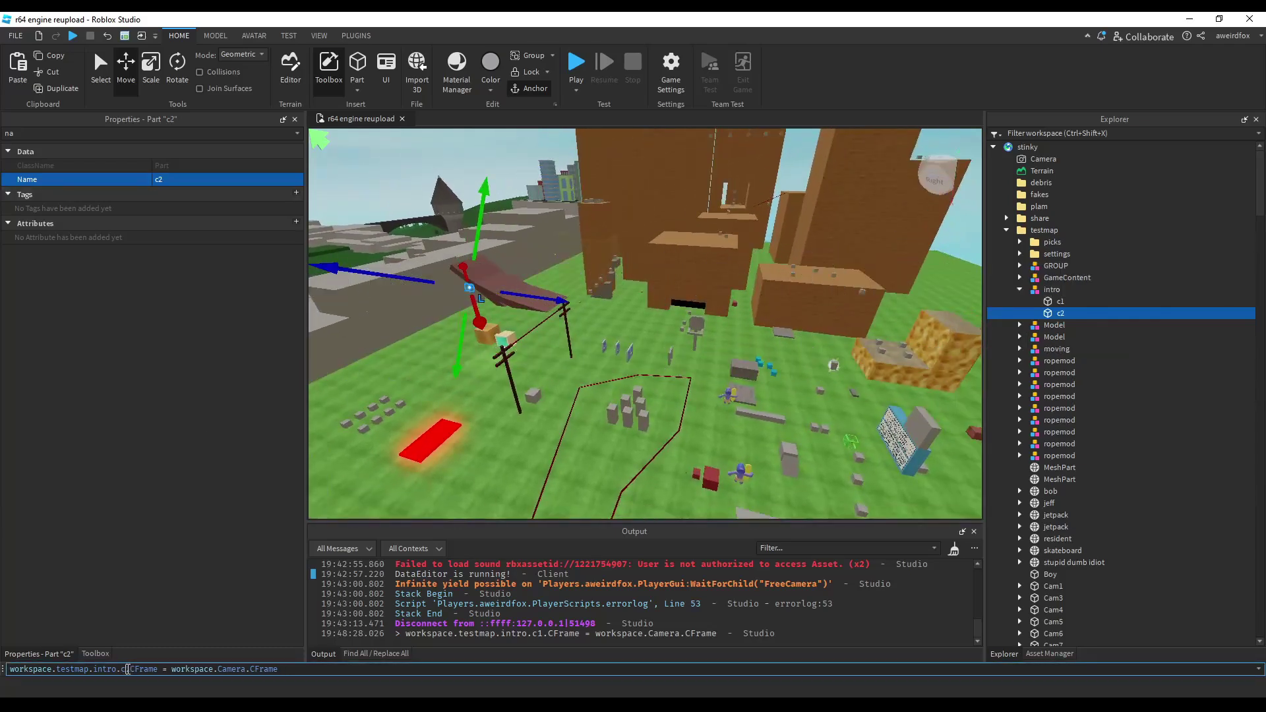
pyautogui.press('Return')
# - Duplicate c2 and try to run workspace.testmap.intro.c3.CFrame = workspace.Camera.CFrame from a third viewpoint
pyautogui.moveTo(639, 395); pyautogui.dragTo(648, 395, button='right')
pyautogui.hotkey('ctrl', 'd')
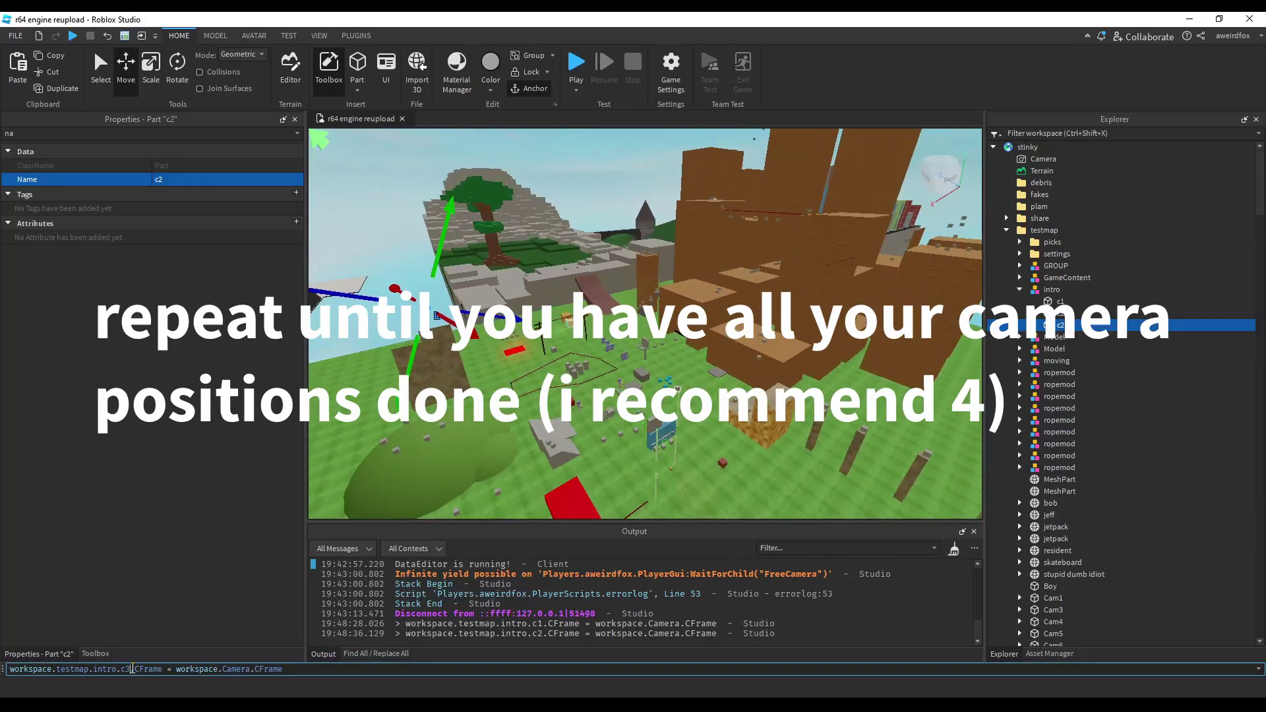
pyautogui.press('Return')
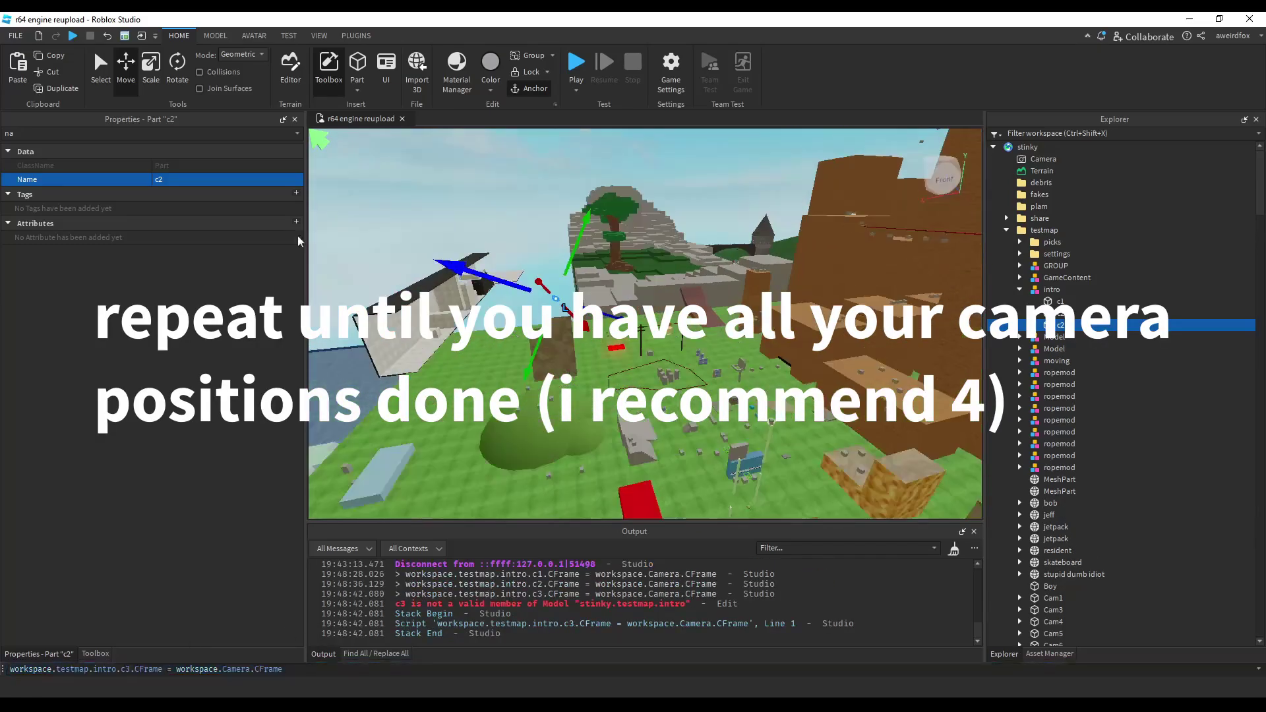
# - Duplicate c2, rename the copy "c3" and run the command that sets c3's CFrame to the camera's
pyautogui.hotkey('ctrl', 'd')
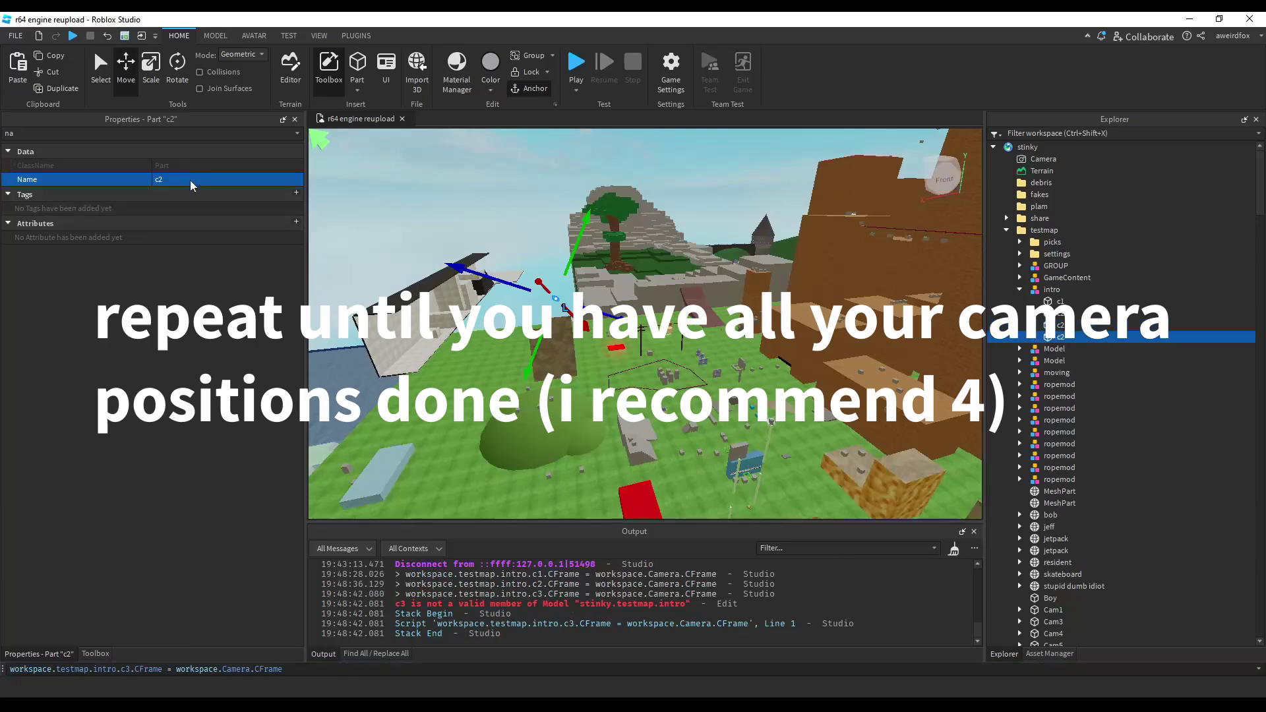
pyautogui.write('c3')
pyautogui.press('Return')
pyautogui.moveTo(739, 327); pyautogui.dragTo(647, 403, button='right')
pyautogui.press('Return')
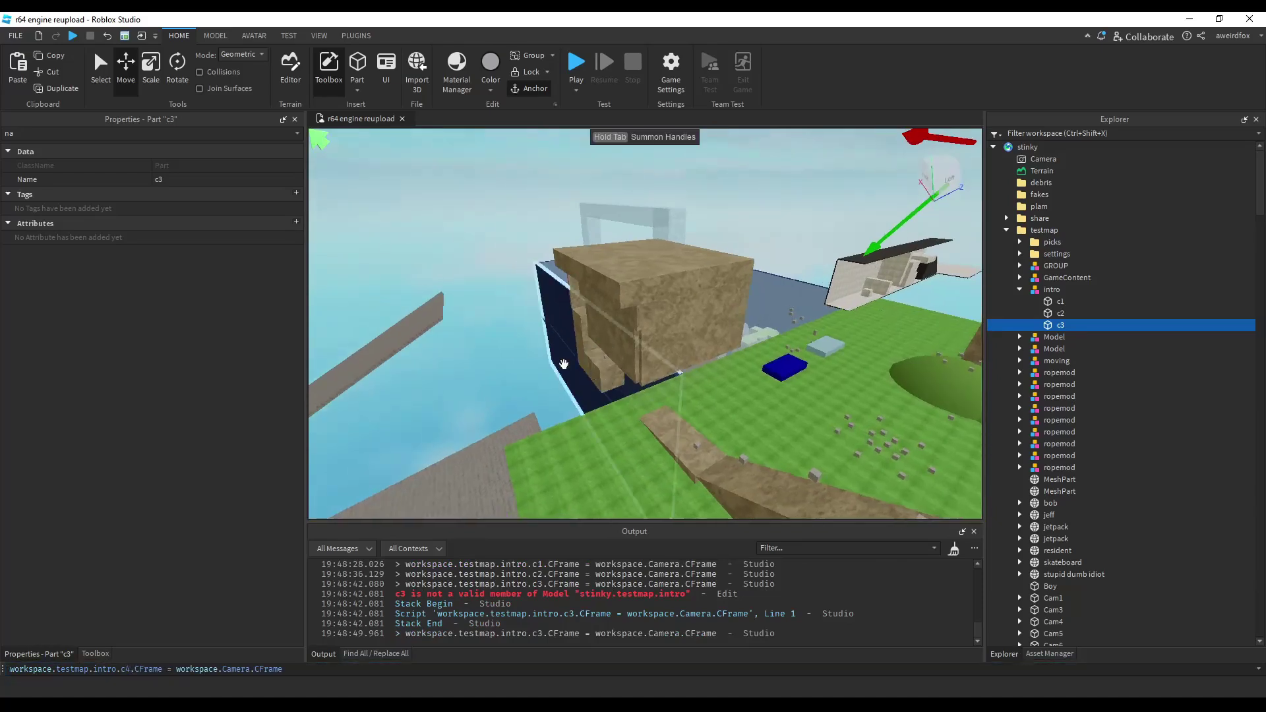
# - Duplicate c3, rename the copy "c4" and run the command that sets c4's CFrame to the camera's
pyautogui.hotkey('ctrl', 'd')
pyautogui.press('BackSpace')
pyautogui.write('4')
pyautogui.press('Return')
pyautogui.write('a')
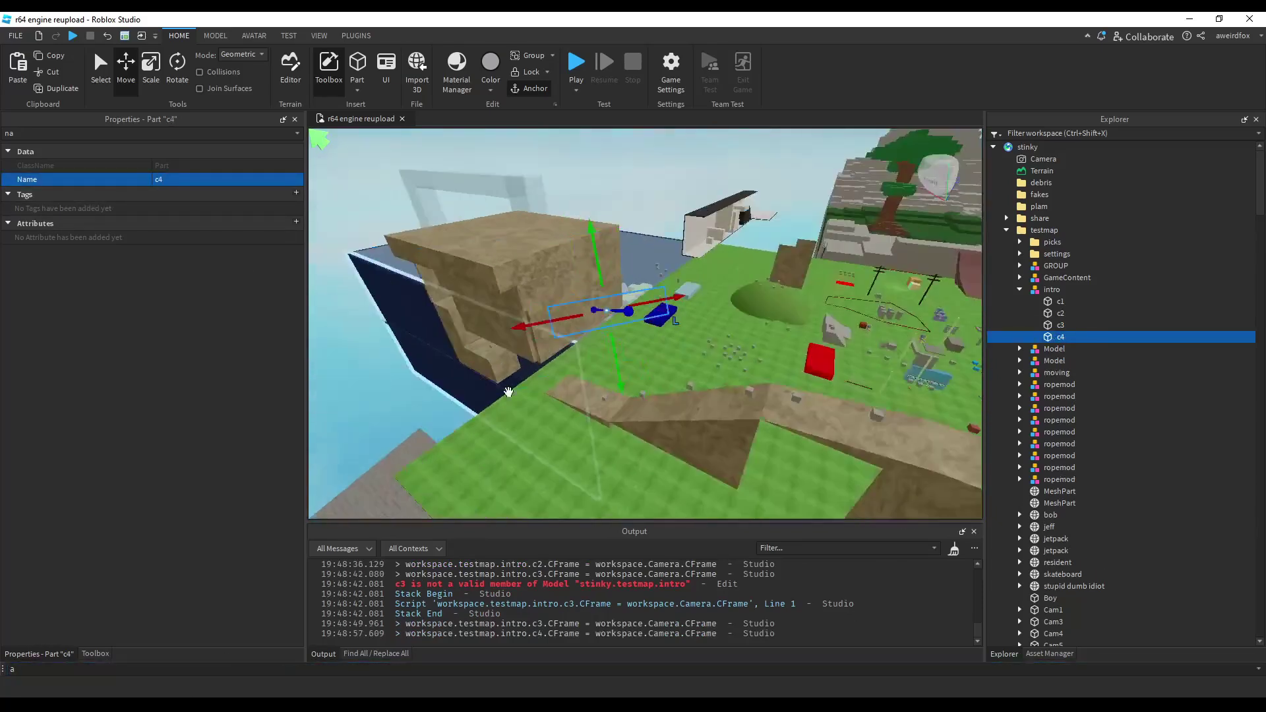
# - Playtest the game to check the testmap level intro
pyautogui.click(576, 58)
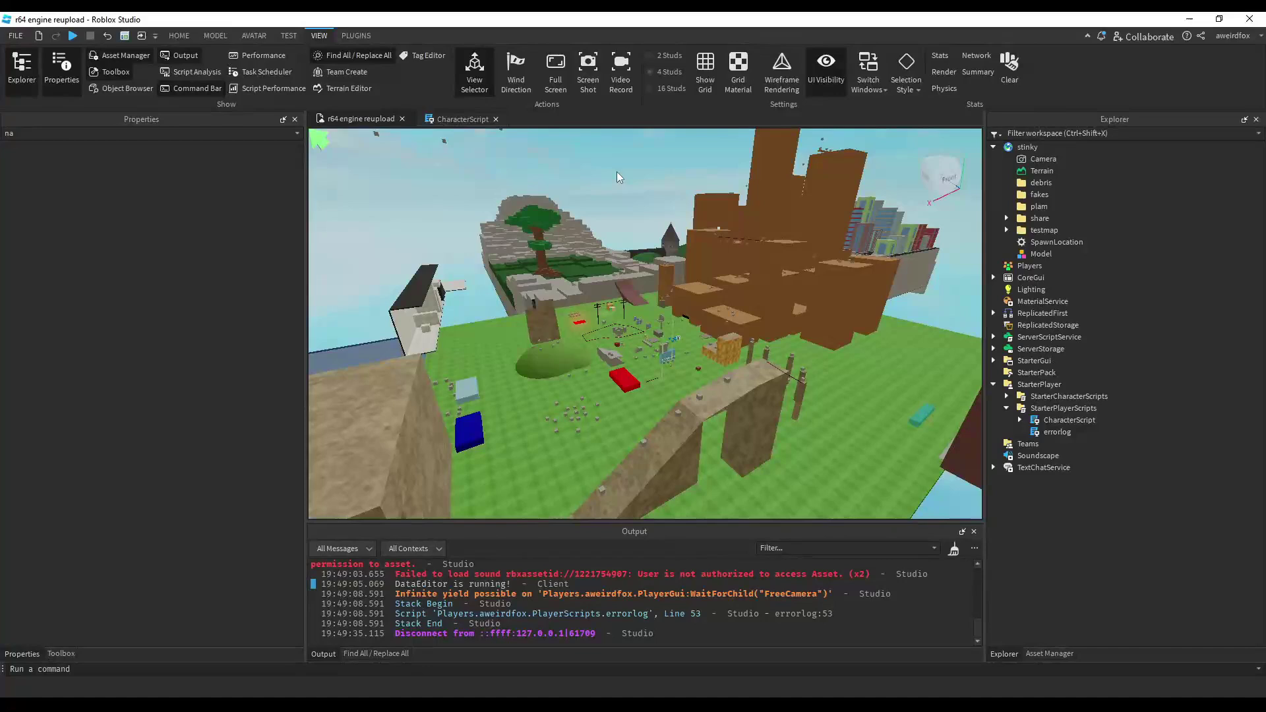
pyautogui.moveTo(615, 173); pyautogui.dragTo(583, 176, button='right')
# - Make the pause frame in StarterGui's UI and its bg image visible
pyautogui.click(992, 360)
pyautogui.click(1007, 372)
pyautogui.click(1020, 443)
pyautogui.scroll(-2, 1030, 431)
pyautogui.click(1033, 427)
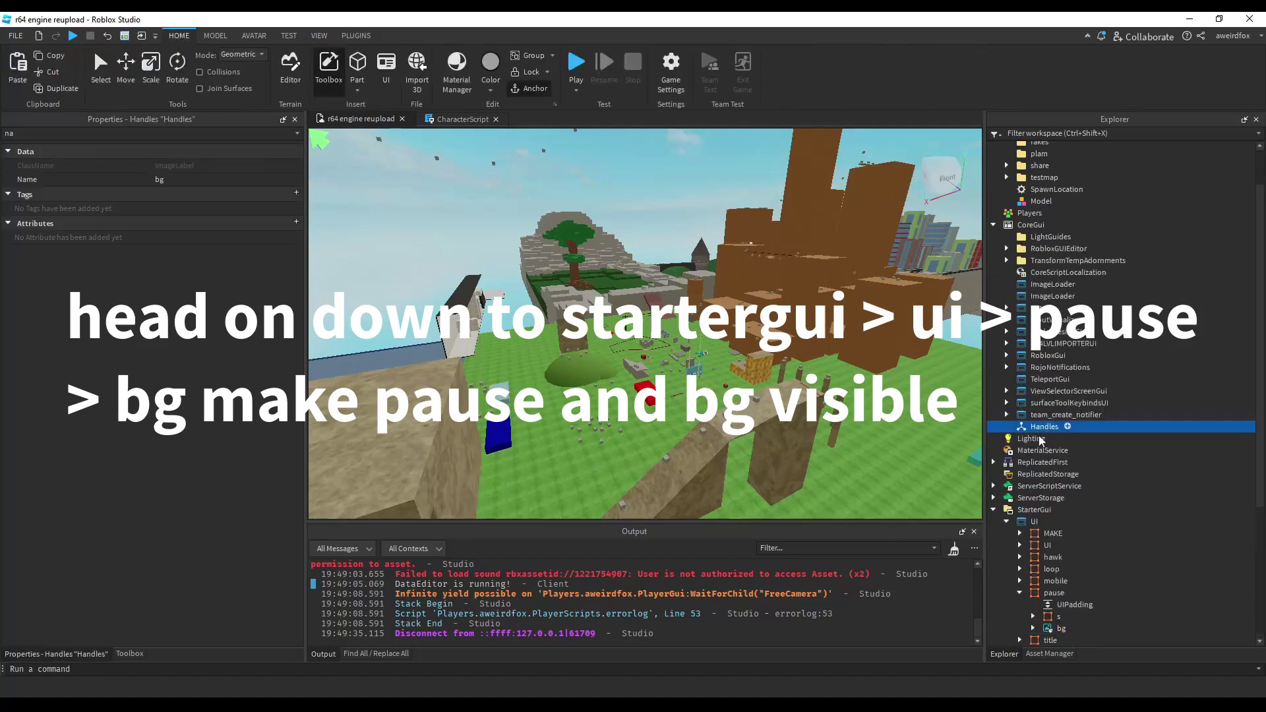
pyautogui.doubleClick(1040, 429)
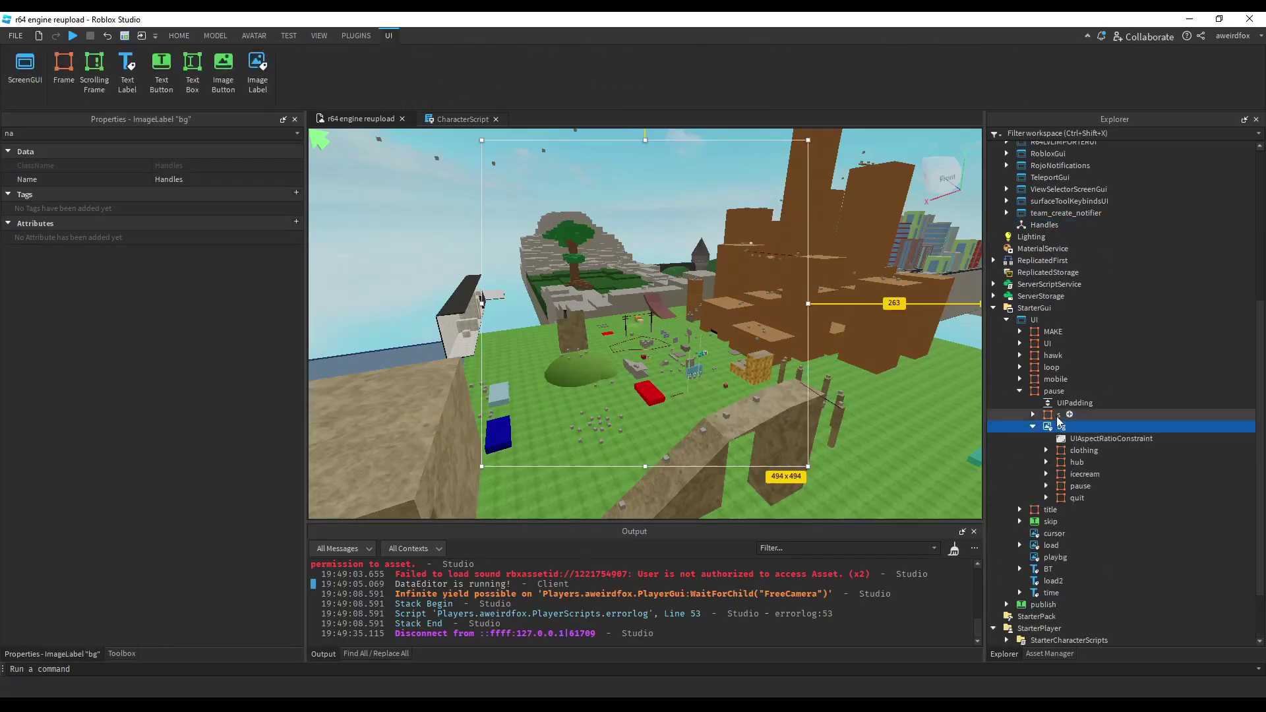
pyautogui.scroll(-2, 1049, 383)
pyautogui.keyDown('ctrl'); pyautogui.click(1043, 325); pyautogui.keyUp('ctrl')
pyautogui.press('BackSpace')
pyautogui.press('BackSpace')
pyautogui.write('v')
pyautogui.click(161, 197)
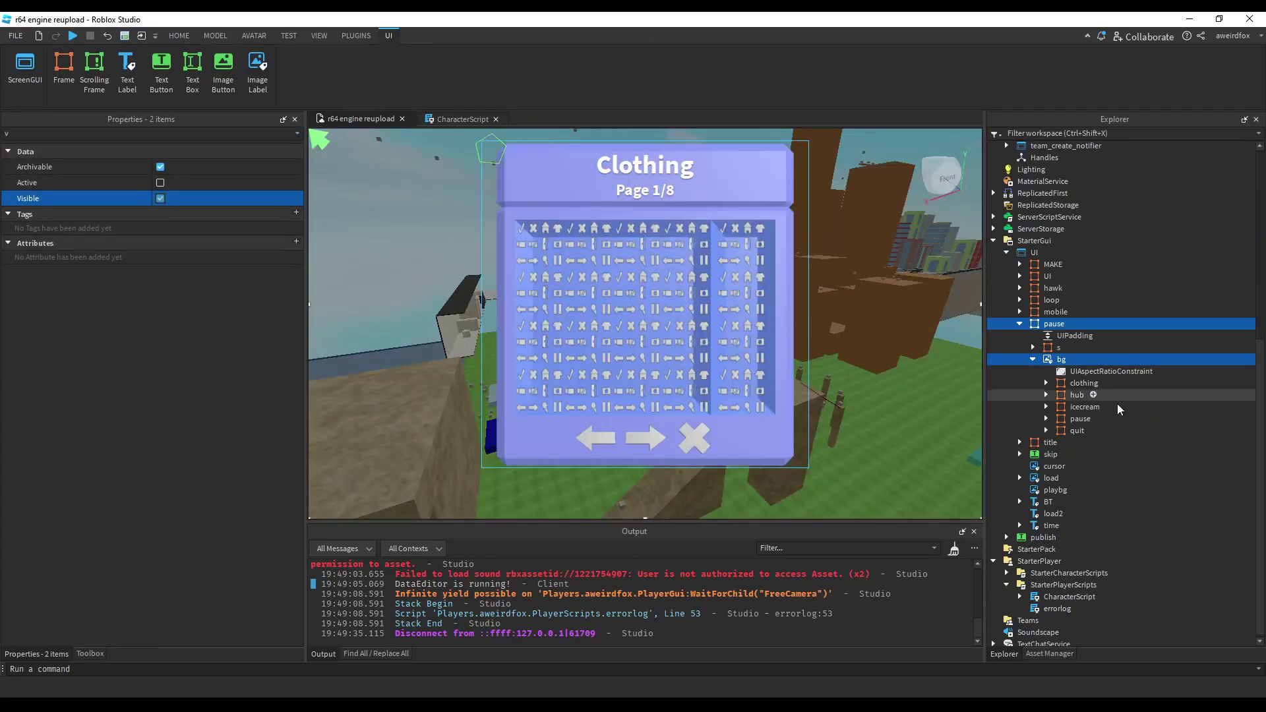
# - Hide the clothing frame inside bg and make bg's inner pause frame visible
pyautogui.click(1084, 383)
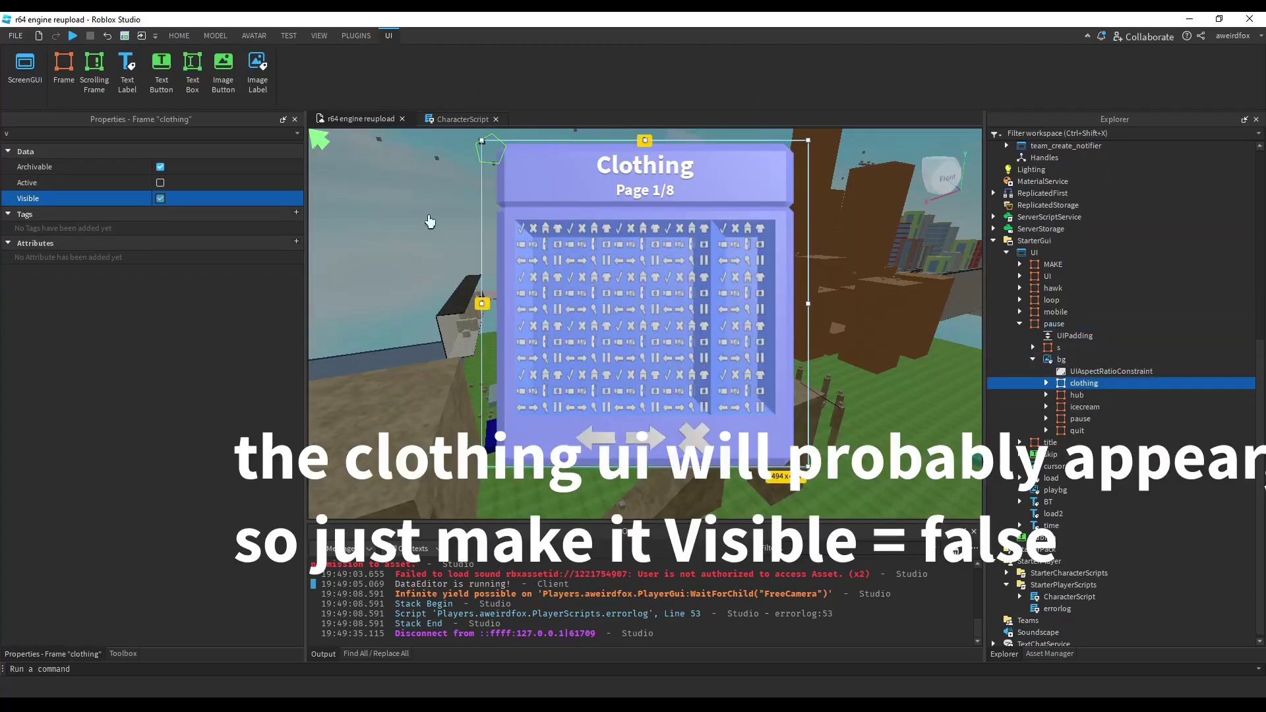
pyautogui.click(160, 197)
pyautogui.click(1080, 419)
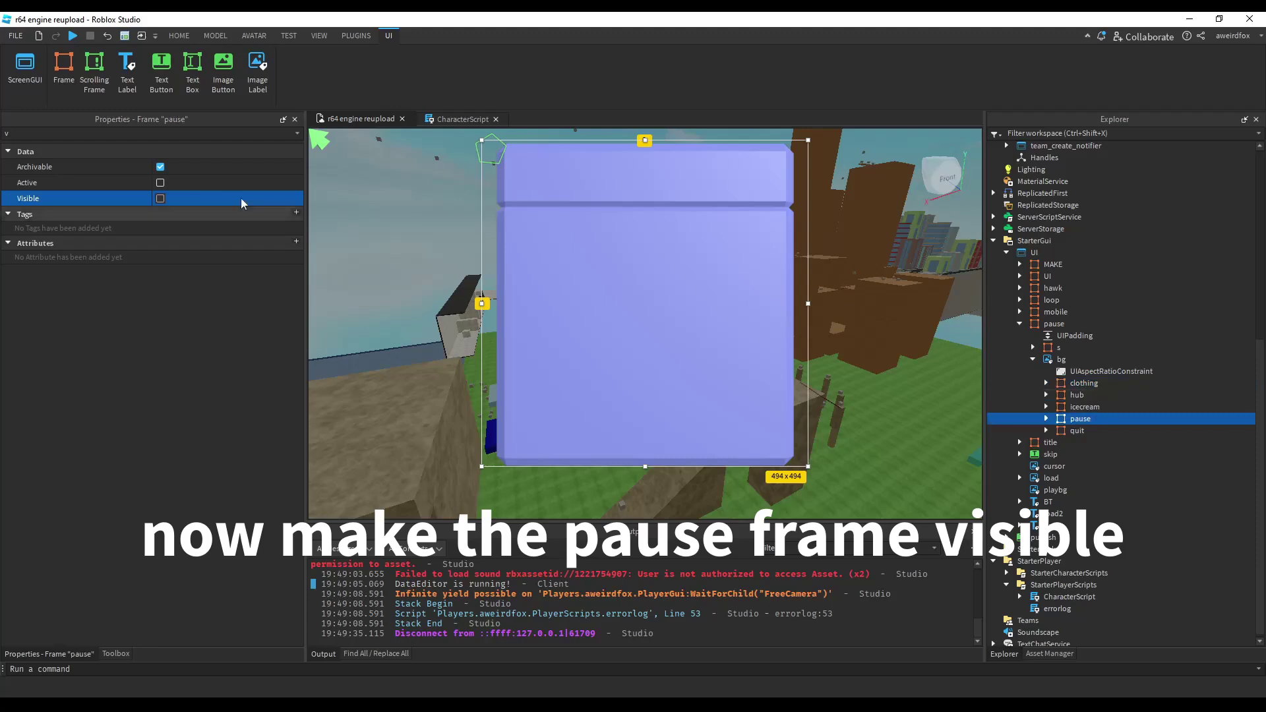
pyautogui.click(161, 197)
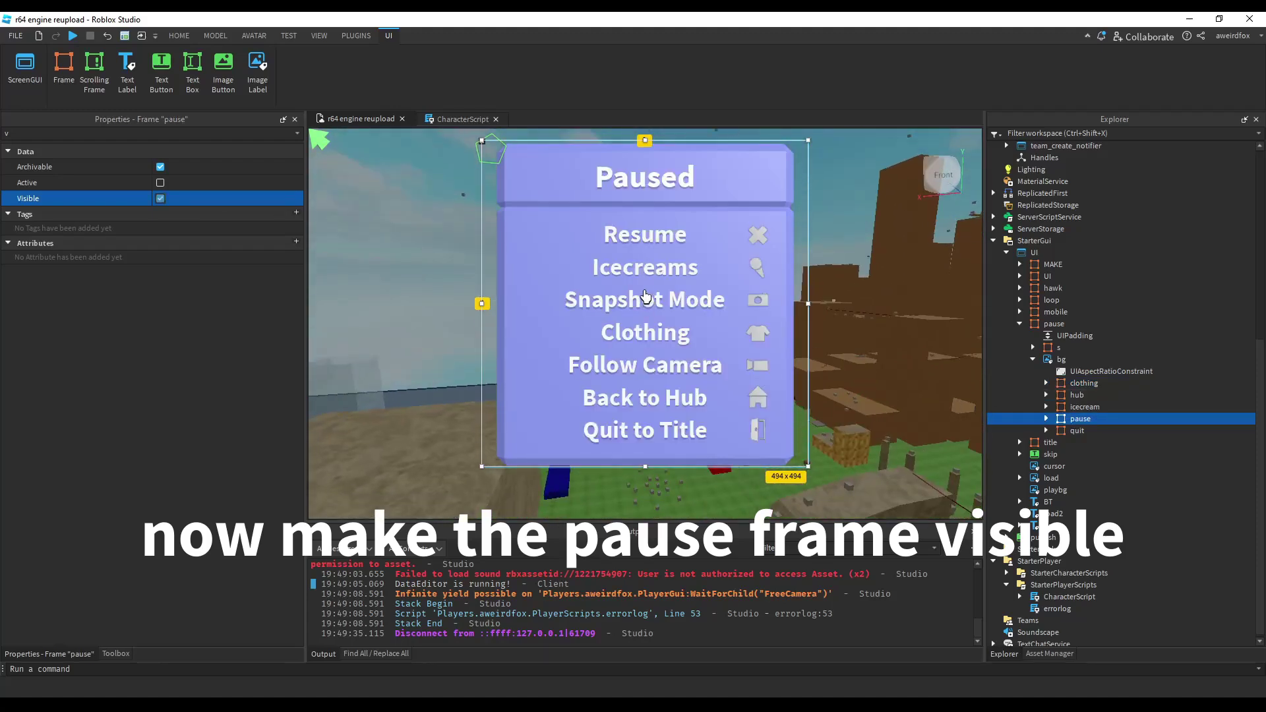
# - Duplicate the Quit to Title button and place the copy just below it at the bottom of the pause menu
pyautogui.click(658, 396)
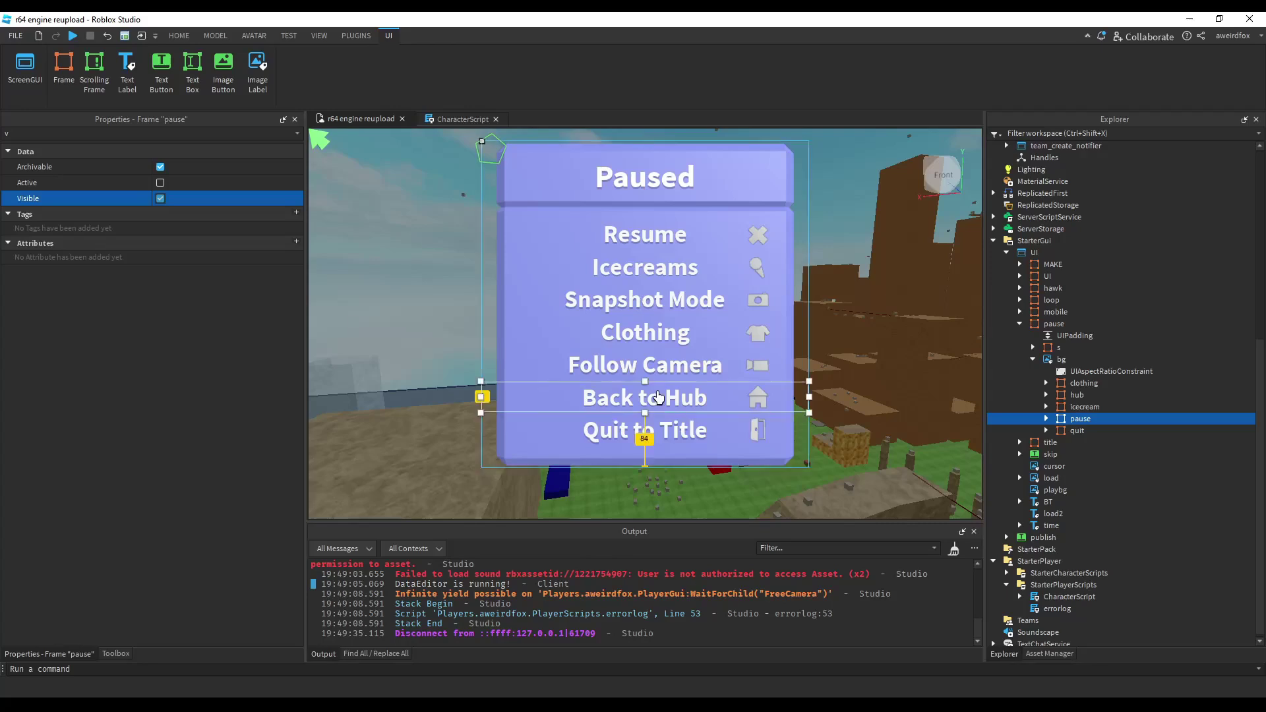
pyautogui.click(625, 435)
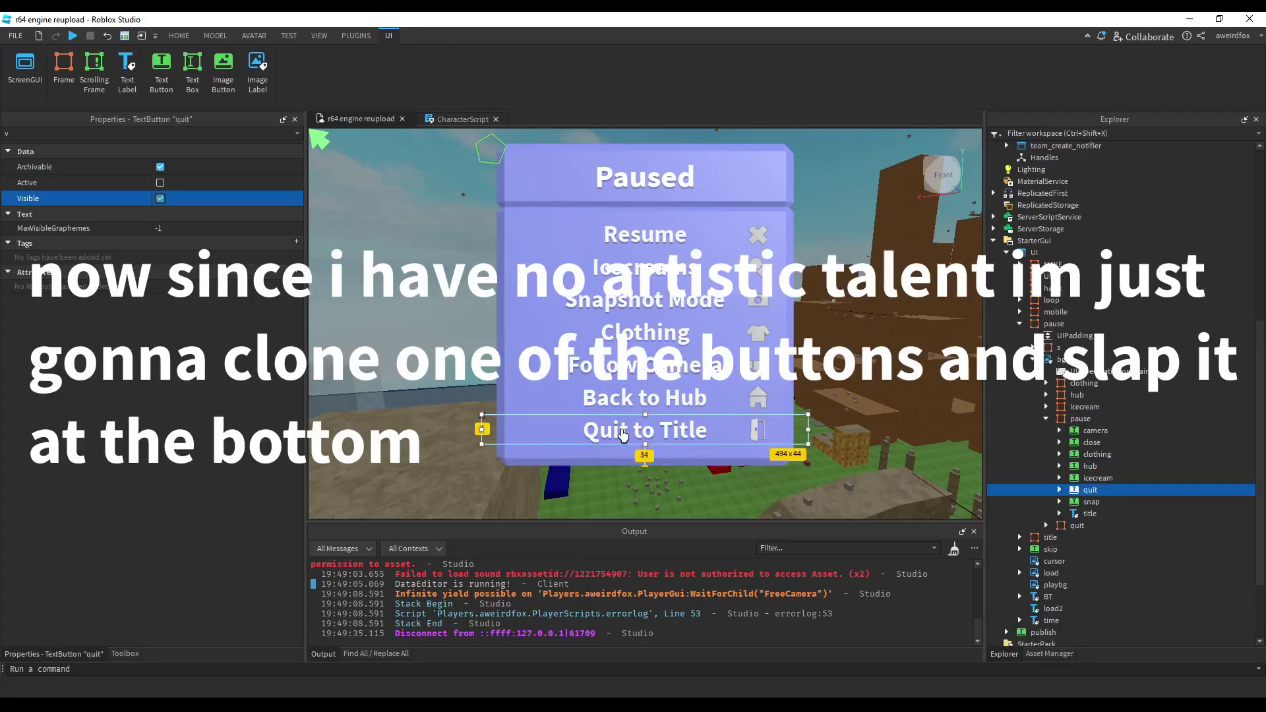
pyautogui.hotkey('ctrl', 'd')
pyautogui.moveTo(618, 435); pyautogui.dragTo(619, 458)
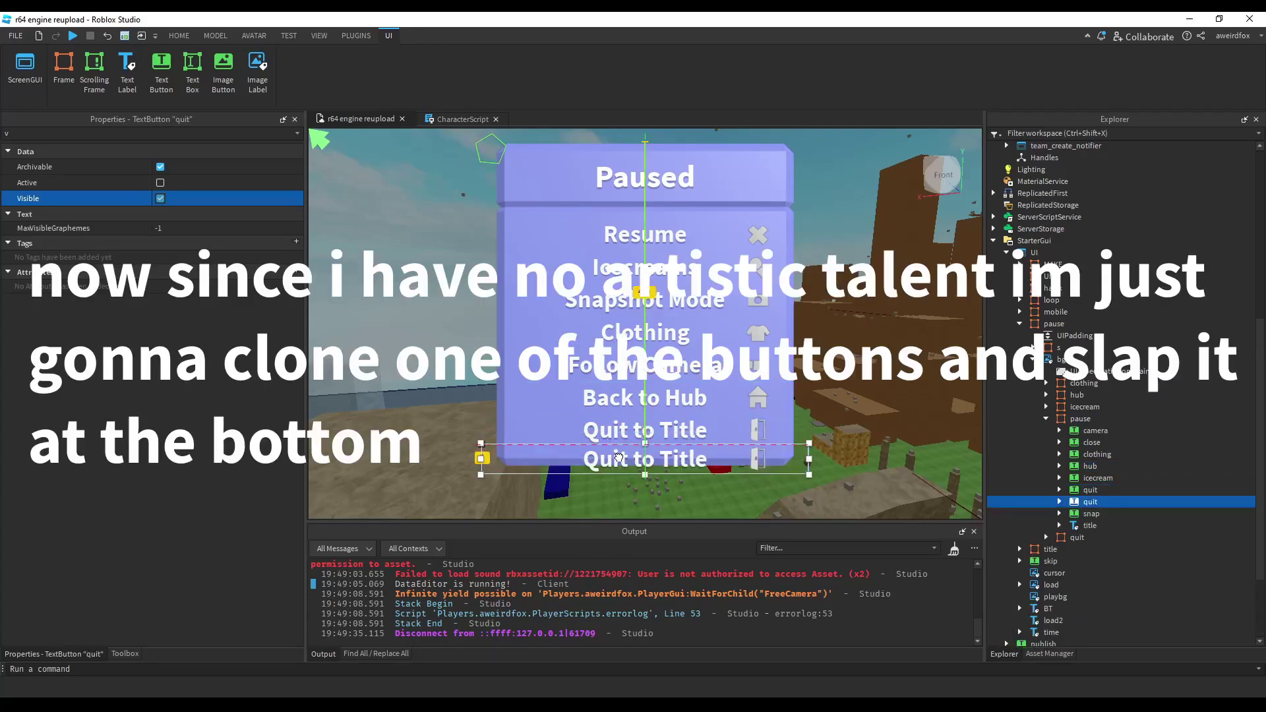
# - Change the duplicated Quit to Title button's text to "funny menu"
pyautogui.click(132, 134)
pyautogui.press('BackSpace')
pyautogui.write('te')
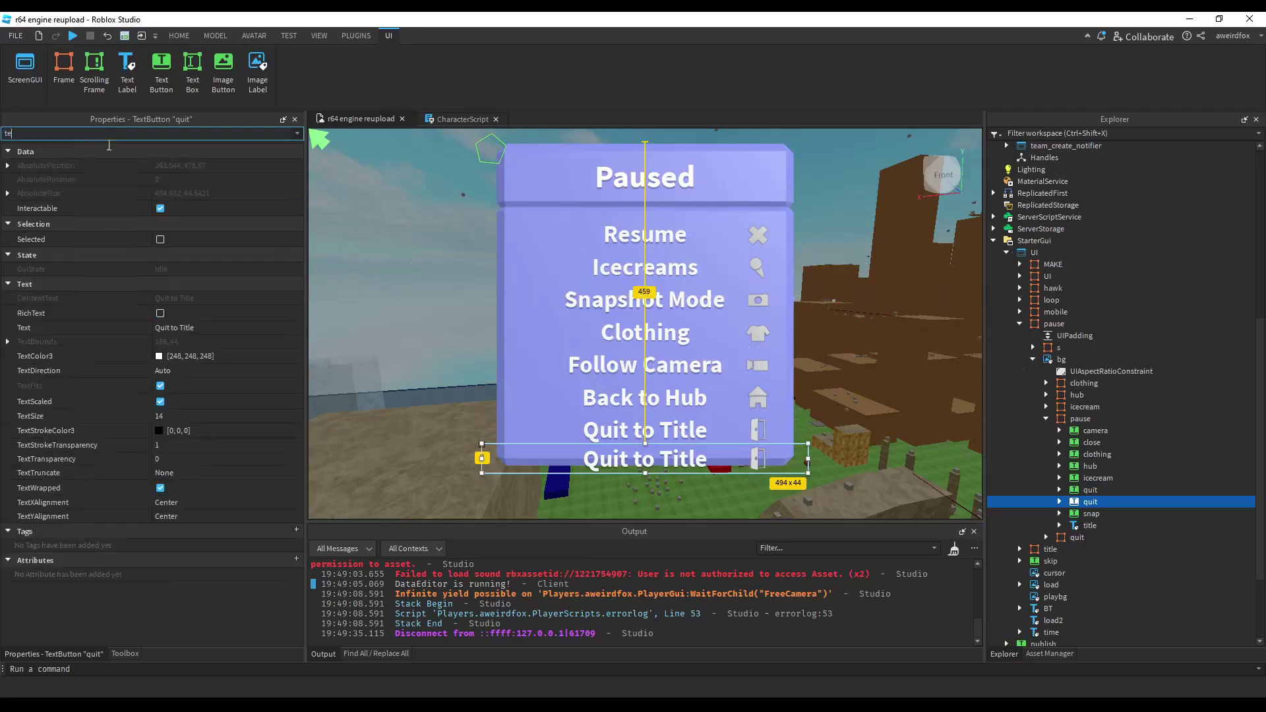
pyautogui.click(196, 328)
pyautogui.write('funny menu')
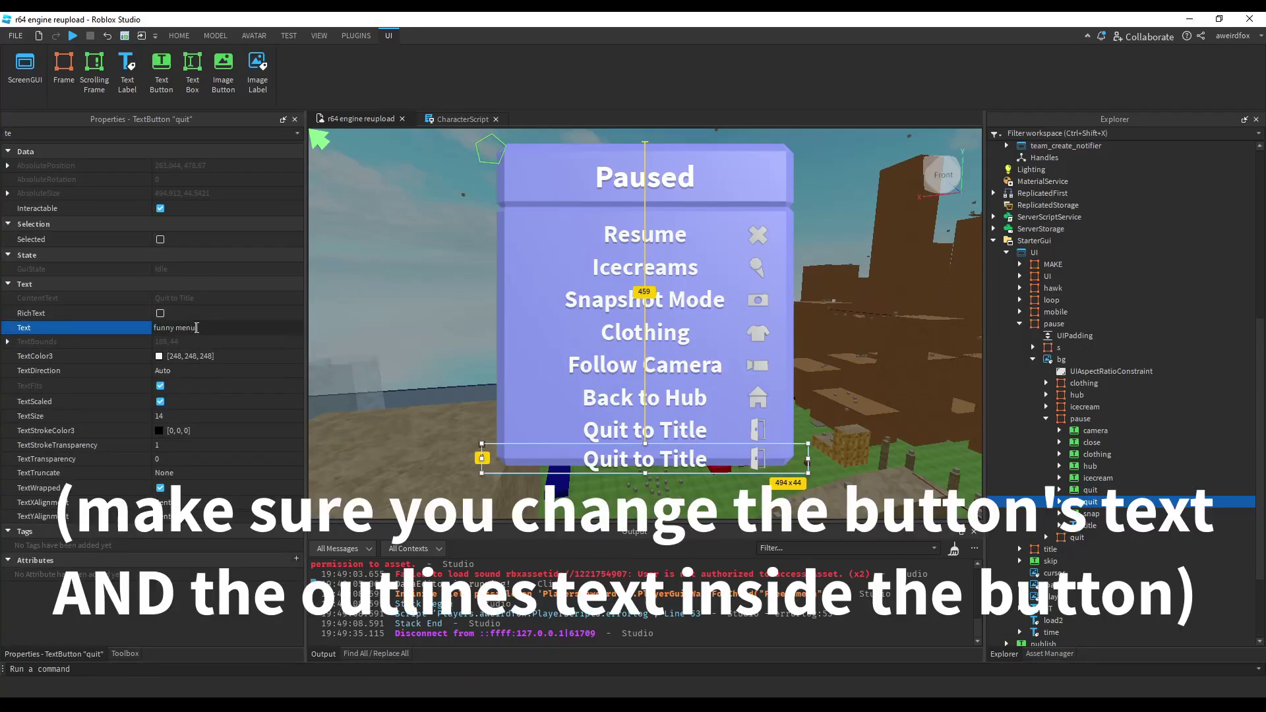
pyautogui.press('Return')
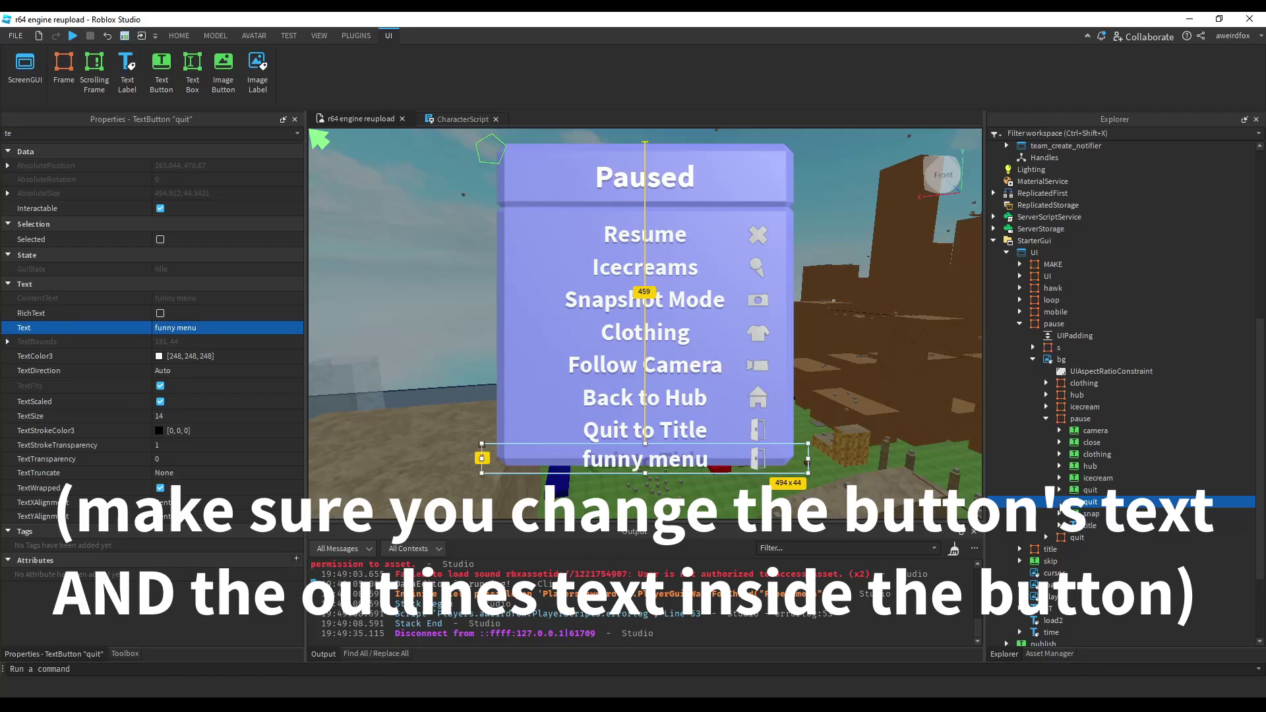
# - Set the text of the outline label inside the duplicated button to "funny menu" as well
pyautogui.click(1089, 524)
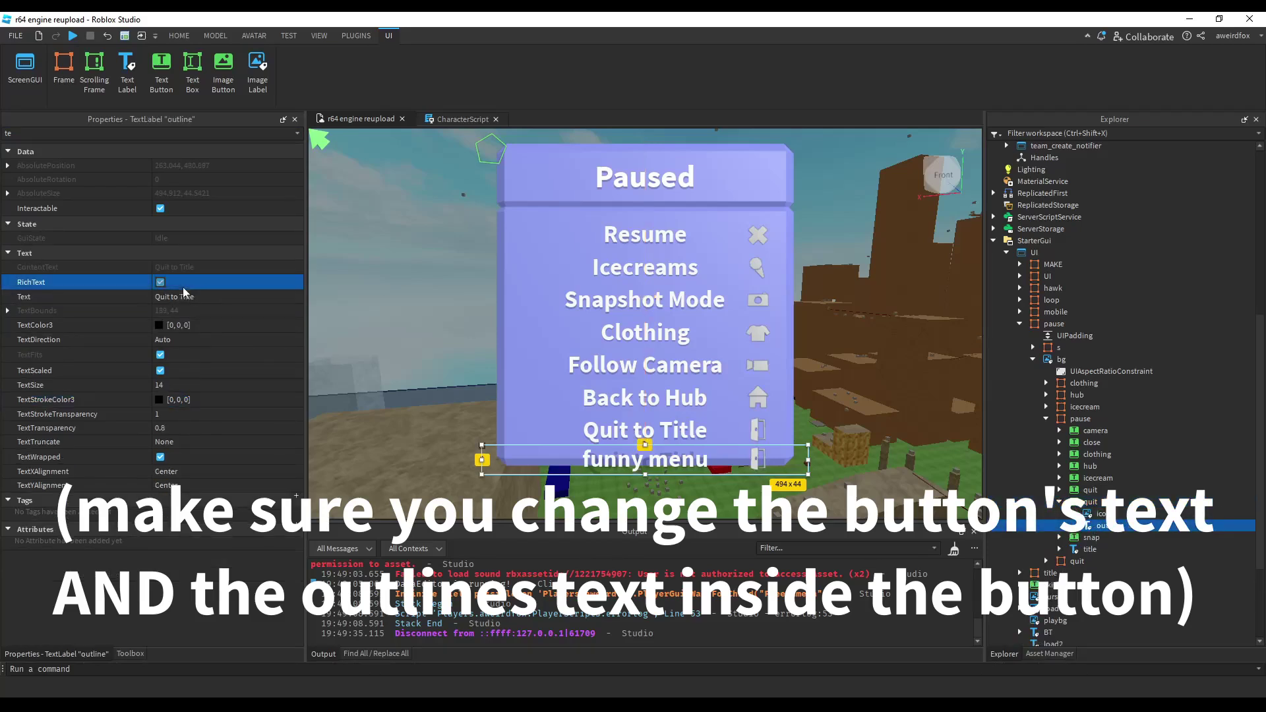
pyautogui.click(193, 297)
pyautogui.write('funny menu')
pyautogui.press('Return')
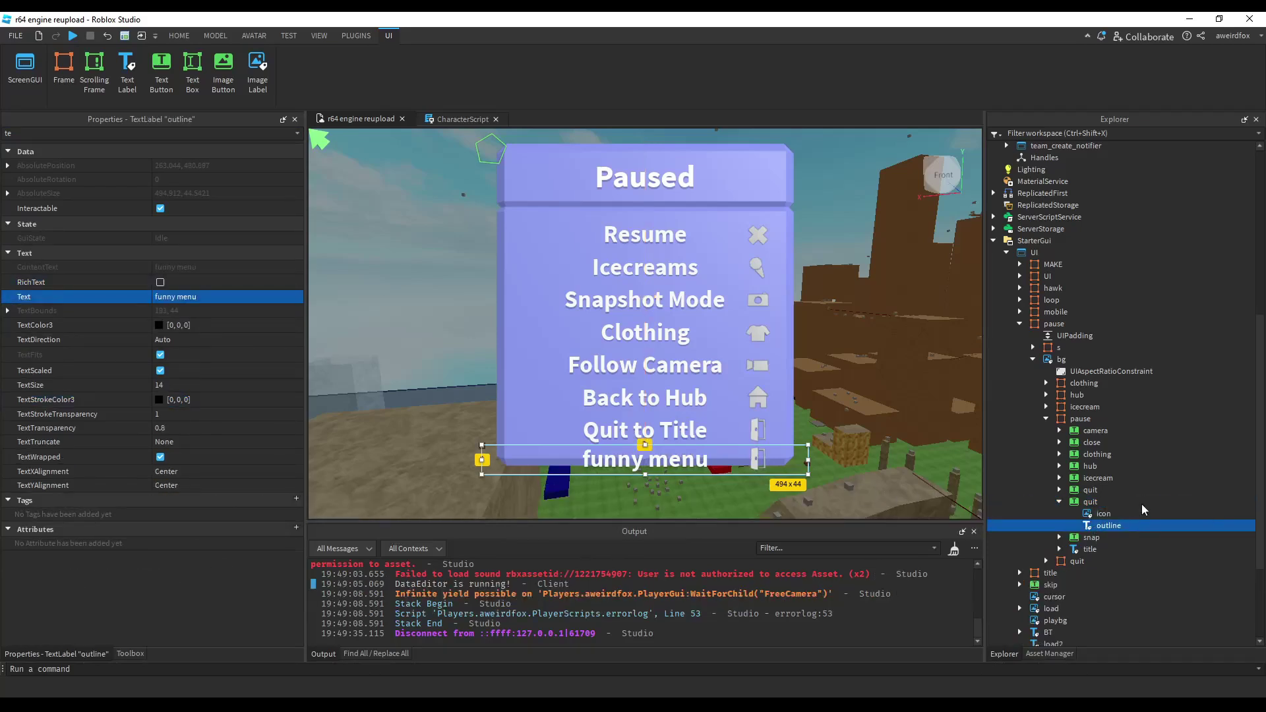
# - Rename the duplicated quit button as funny
pyautogui.click(1090, 501)
pyautogui.click(132, 133)
pyautogui.write('na')
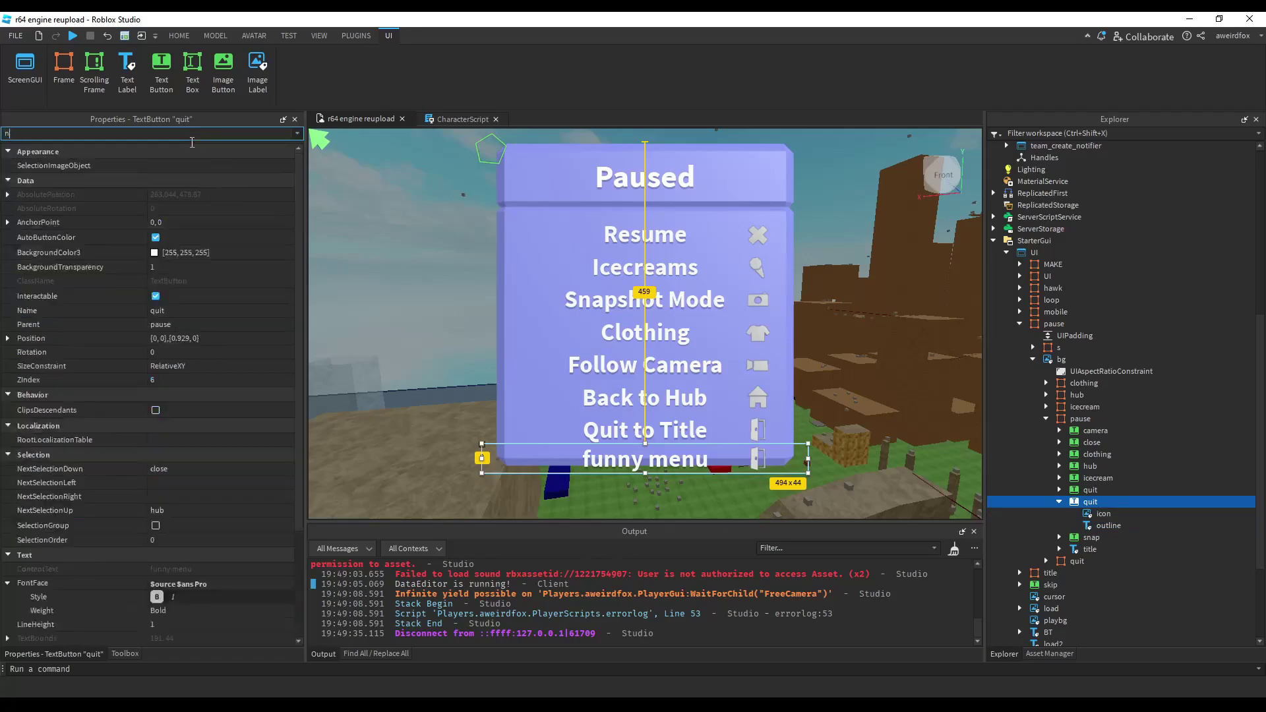
pyautogui.click(212, 180)
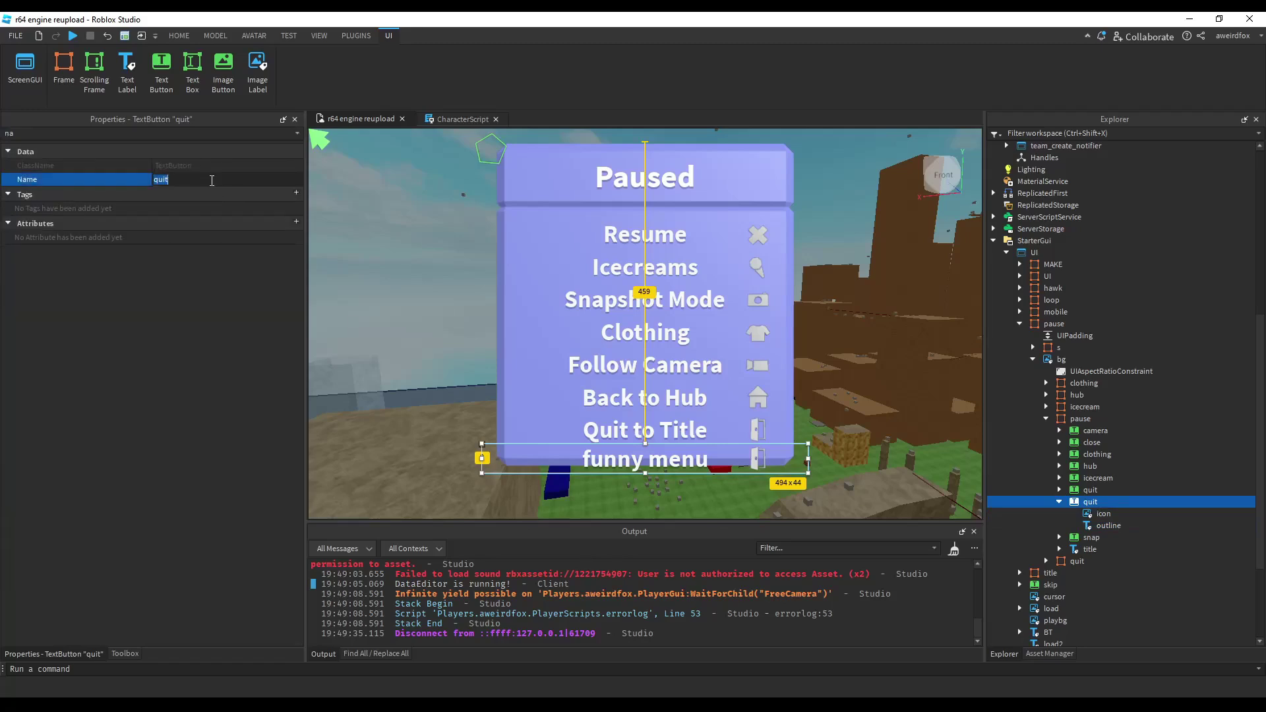
pyautogui.write('funny')
pyautogui.press('Return')
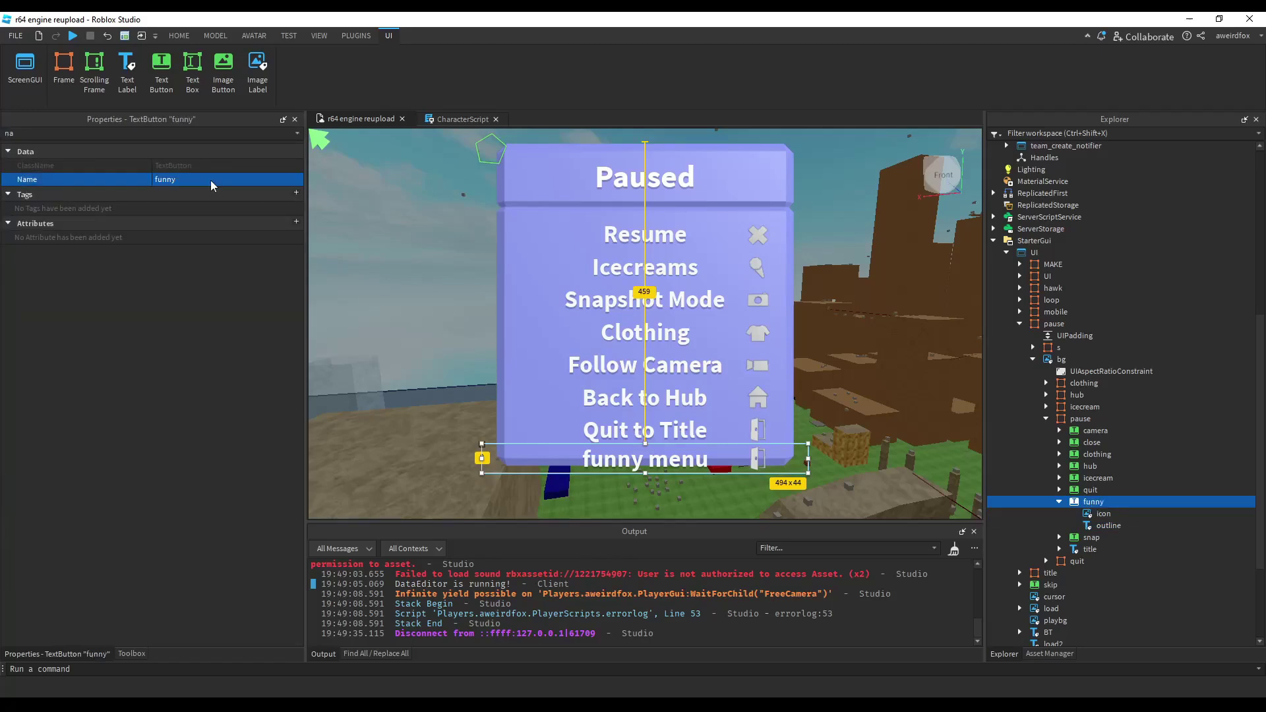
pyautogui.click(758, 455)
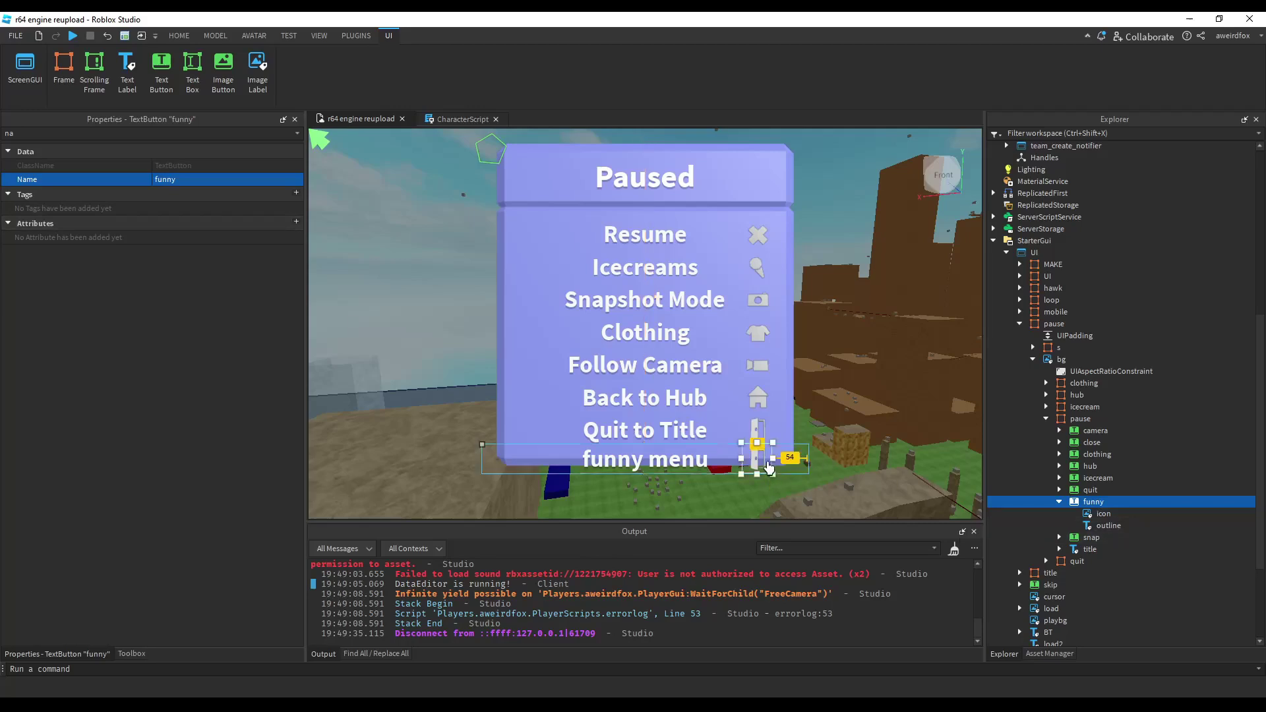
pyautogui.doubleClick(40, 133)
pyautogui.press('BackSpace')
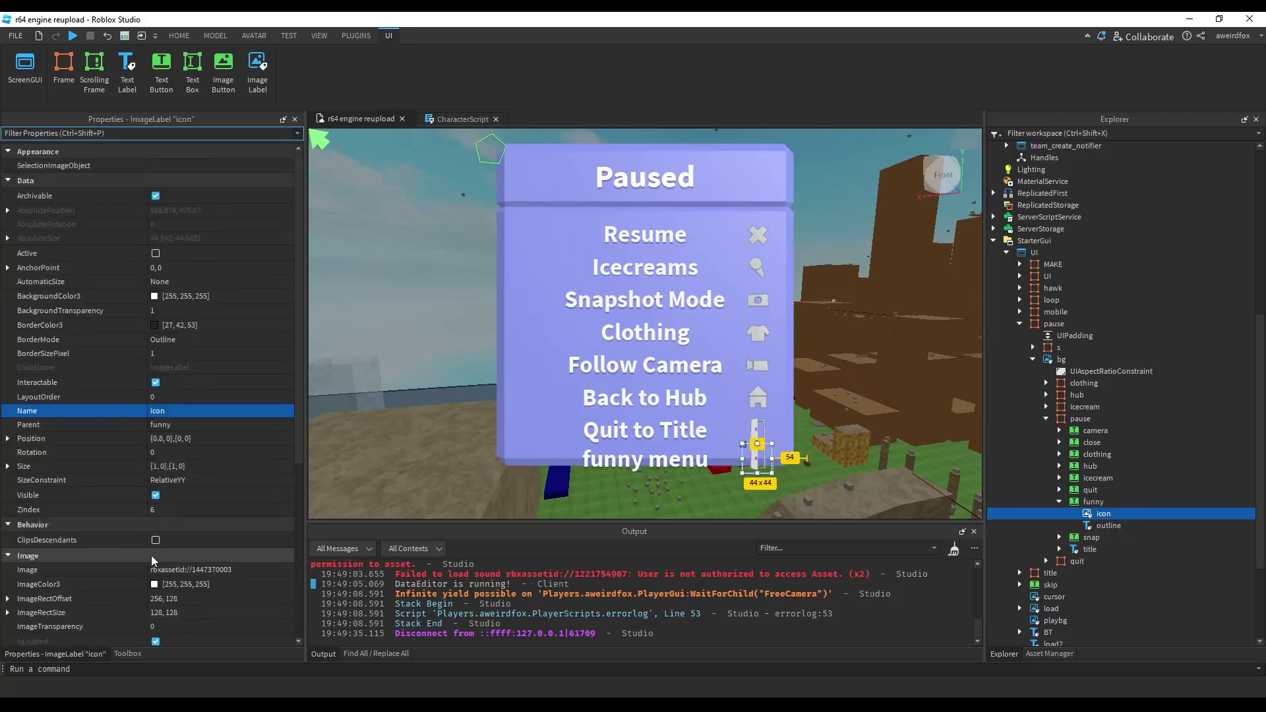
pyautogui.scroll(-3, 153, 561)
pyautogui.click(181, 443)
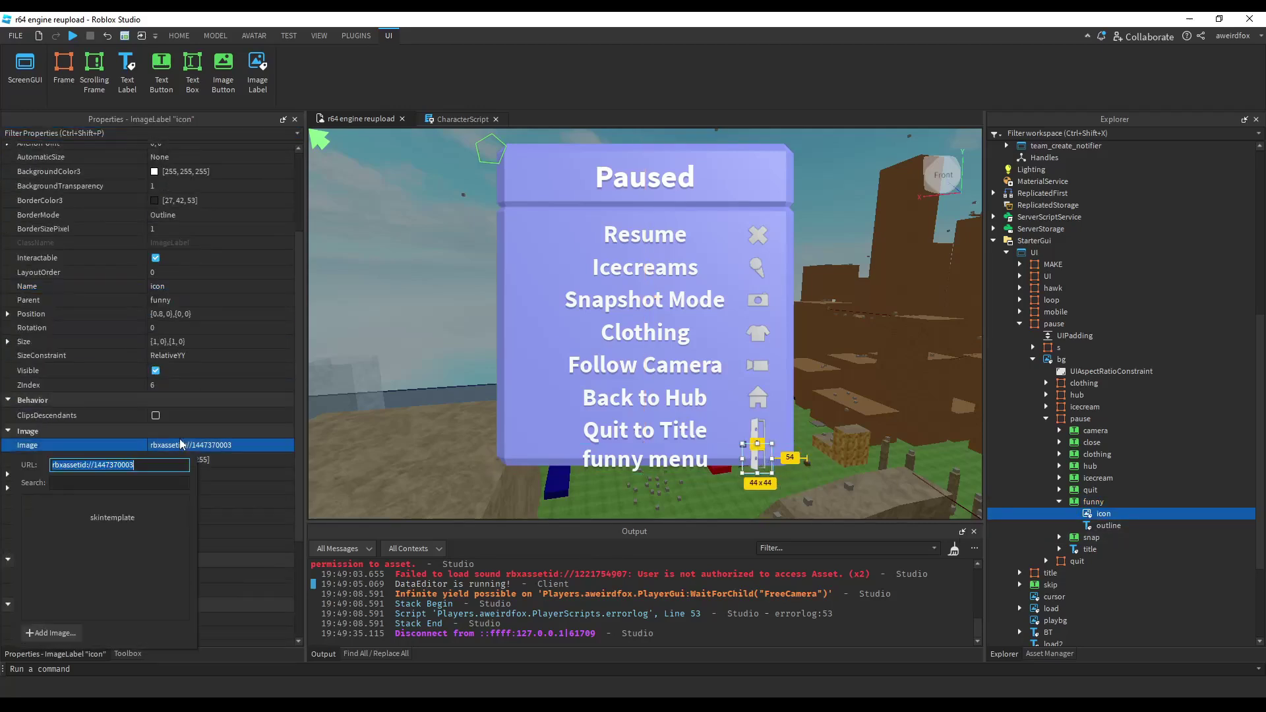
pyautogui.hotkey('ctrl', 'v')
pyautogui.press('Return')
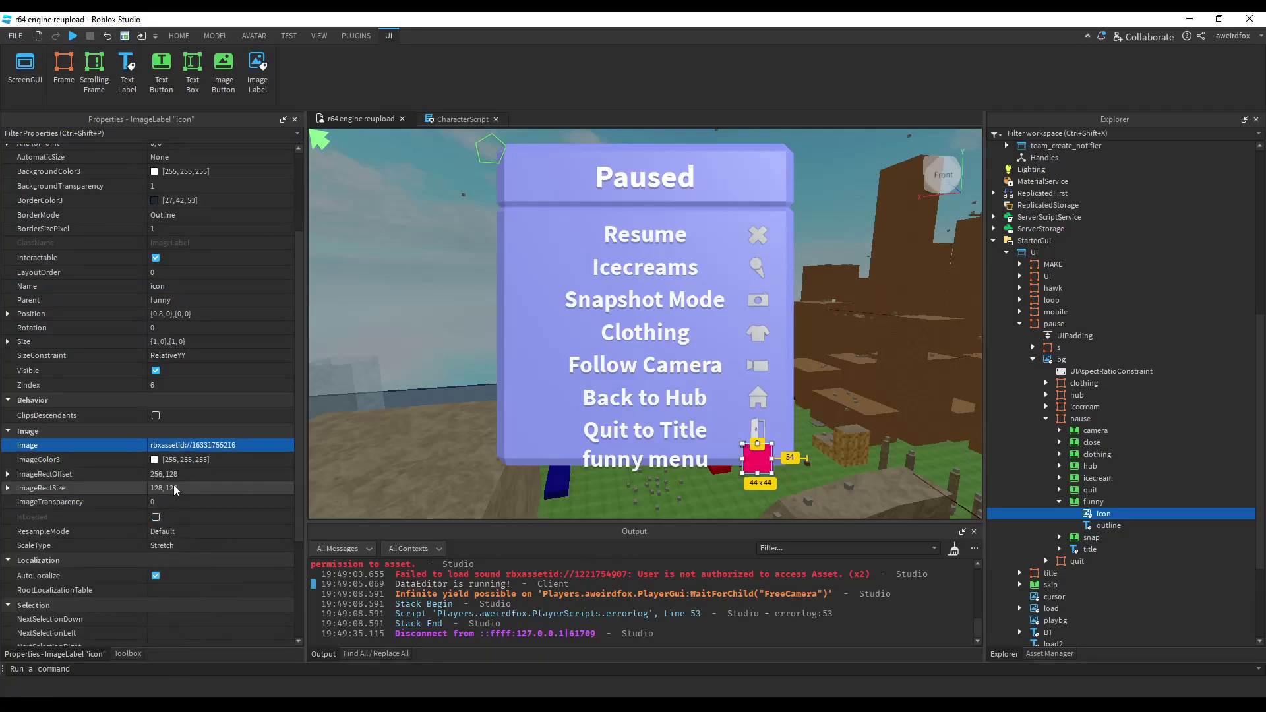
# - Set the icon's ImageRectSize and ImageRectOffset both to 0, 0
pyautogui.click(176, 488)
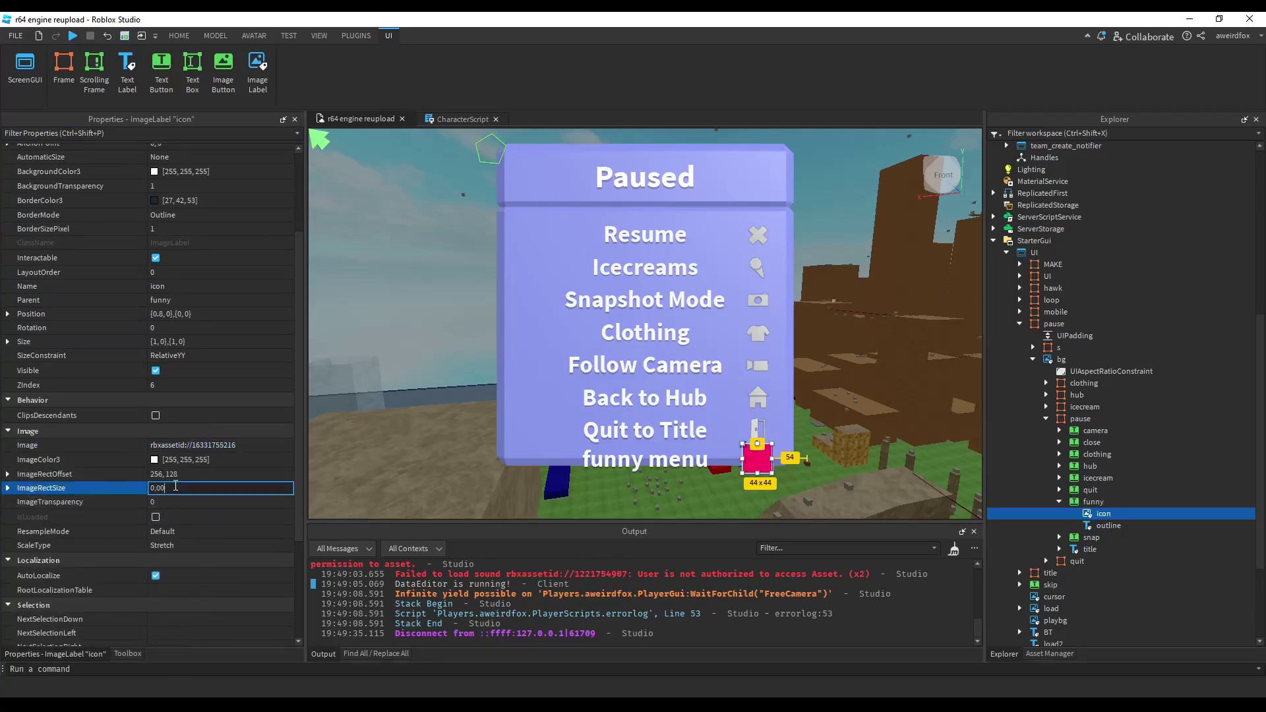
pyautogui.write('0,00')
pyautogui.click(181, 474)
pyautogui.write('0,0')
pyautogui.press('Return')
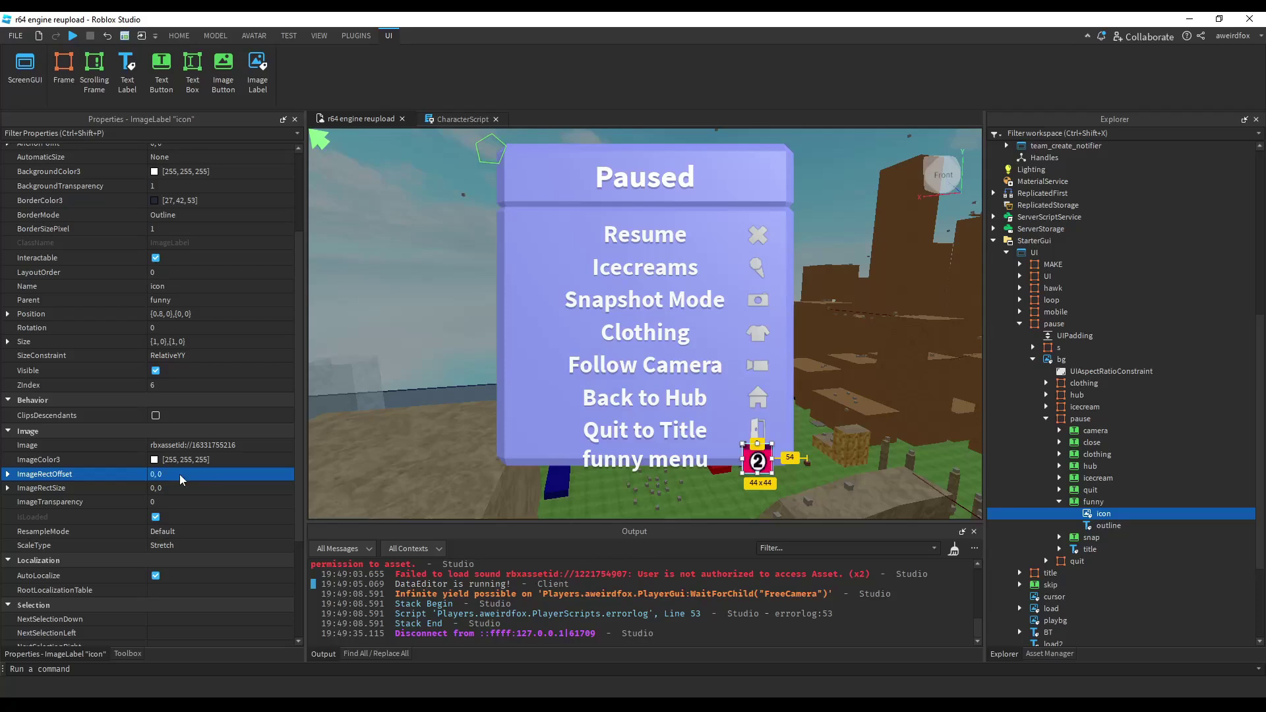
# - Examine the NextSelection properties of the close and quit buttons in the pause menu
pyautogui.click(1088, 443)
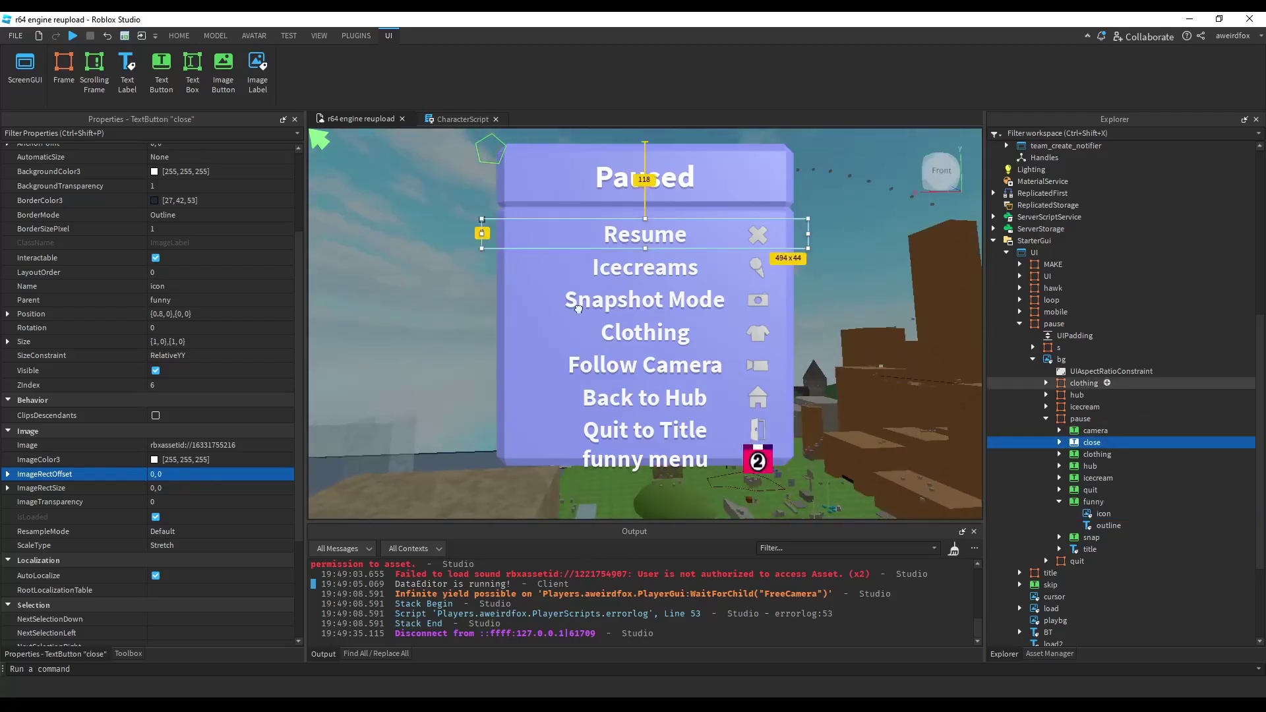
pyautogui.moveTo(613, 370); pyautogui.dragTo(613, 369, button='right')
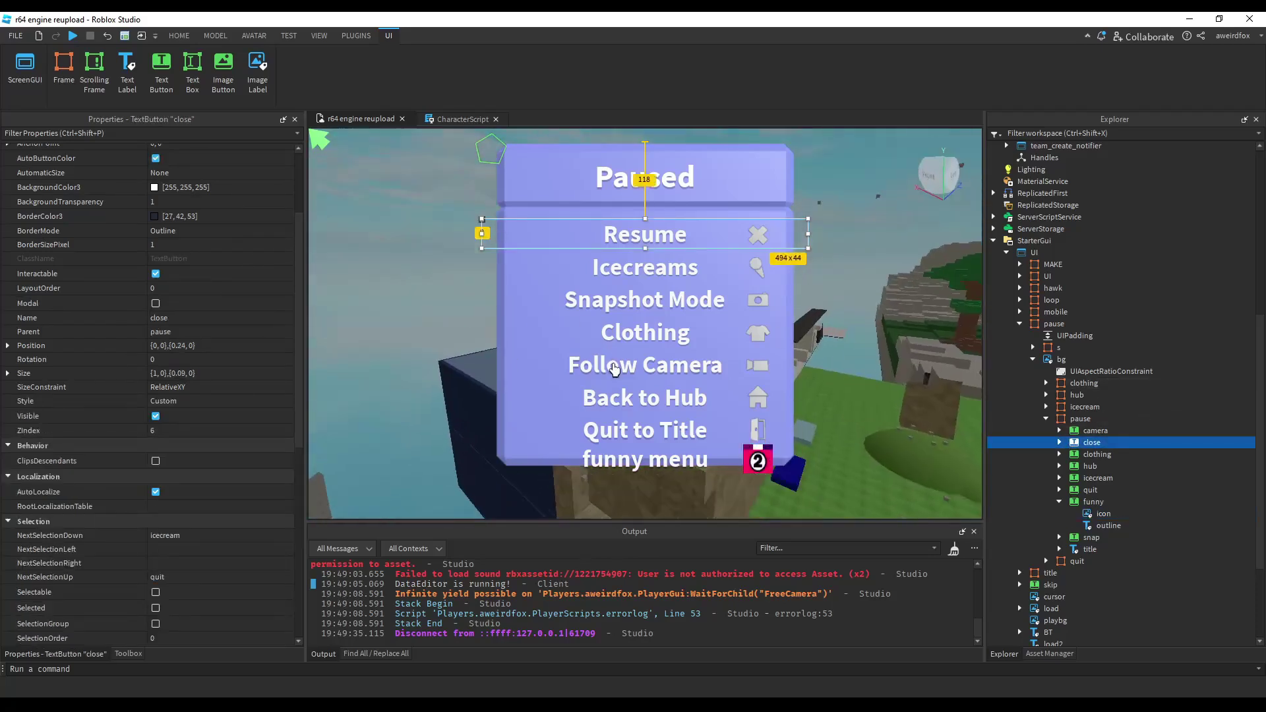
pyautogui.click(1088, 491)
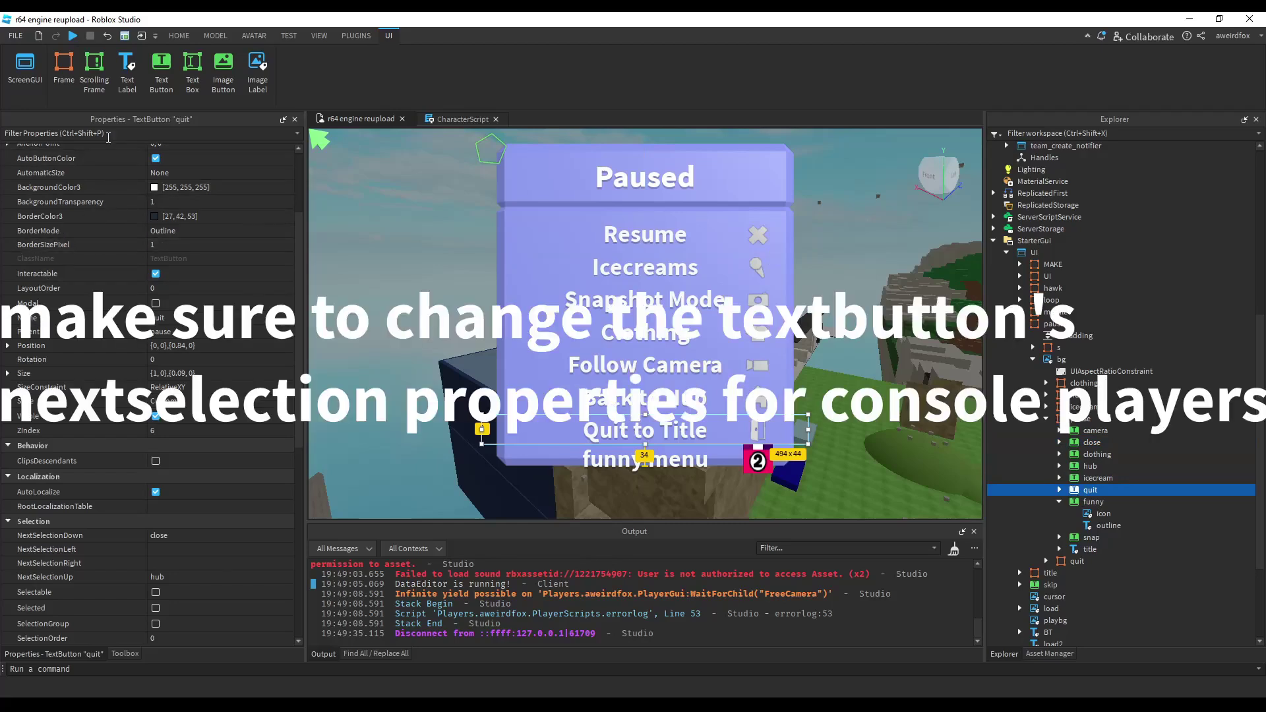
pyautogui.click(109, 133)
pyautogui.write('nex')
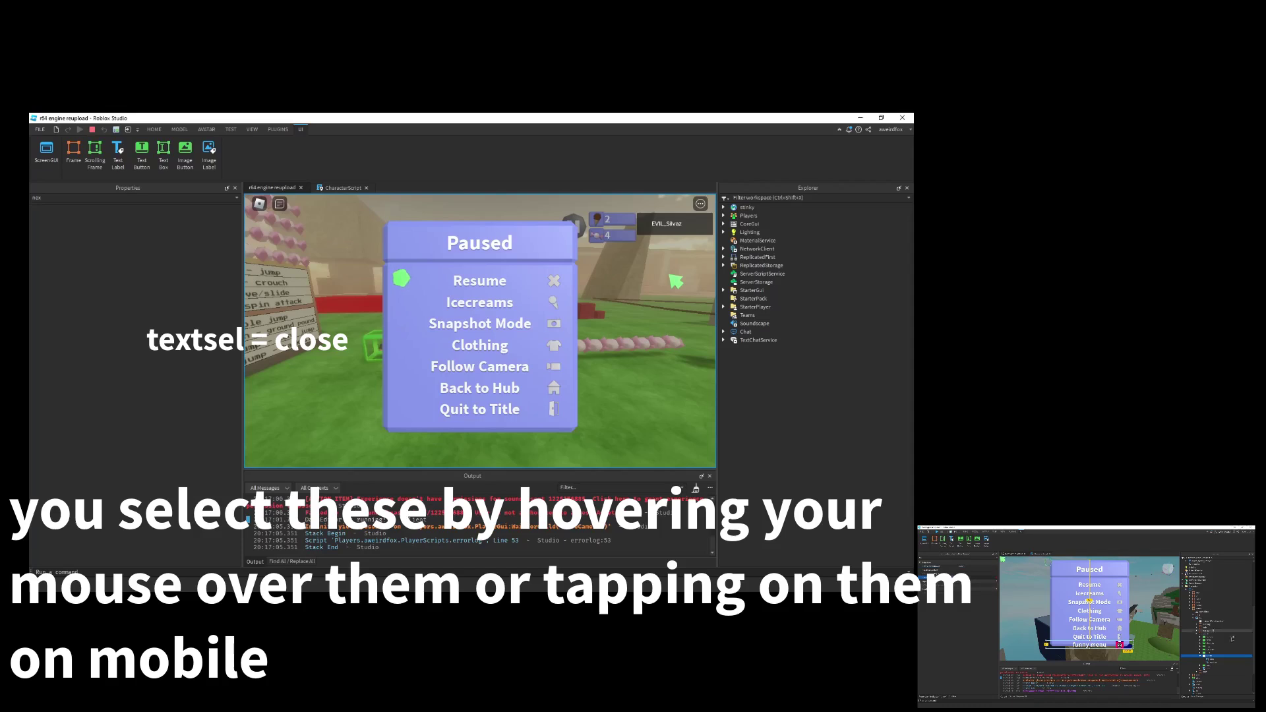
# - Playtest keyboard selection in the pause menu by moving down through the entries and back up
pyautogui.press('s')
pyautogui.press('s')
pyautogui.press('s')
pyautogui.press('s')
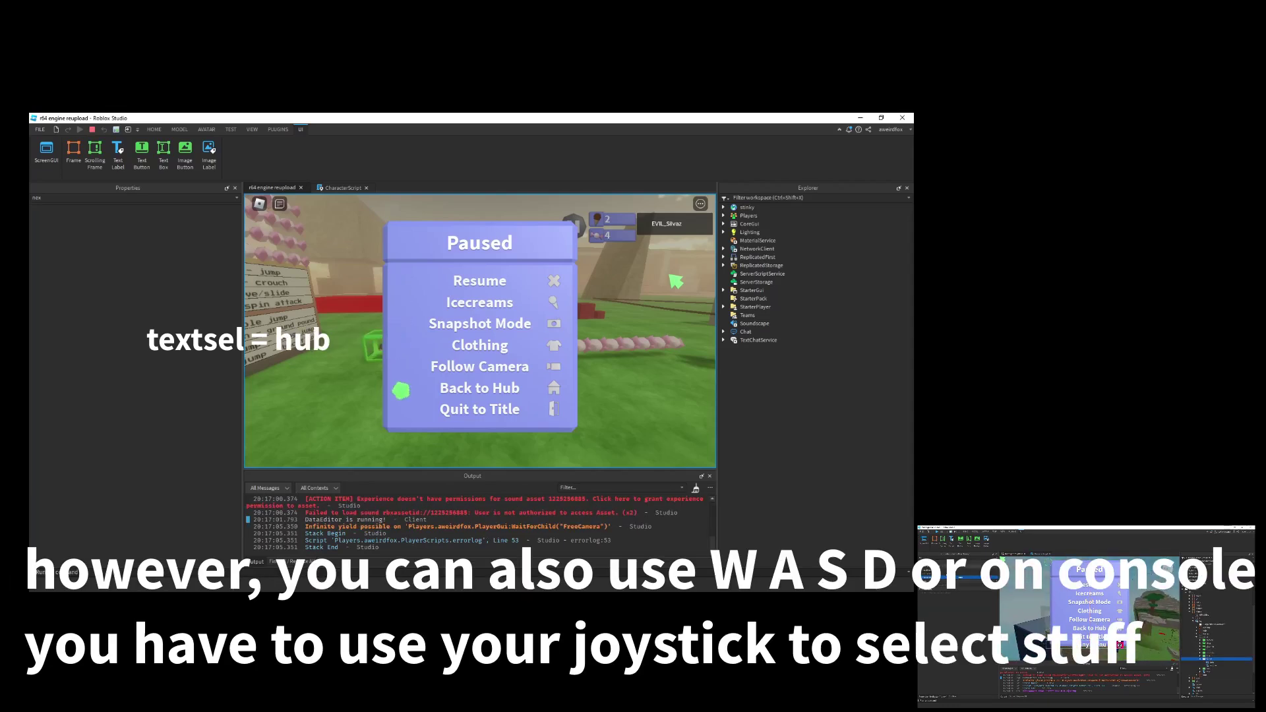
pyautogui.press('s')
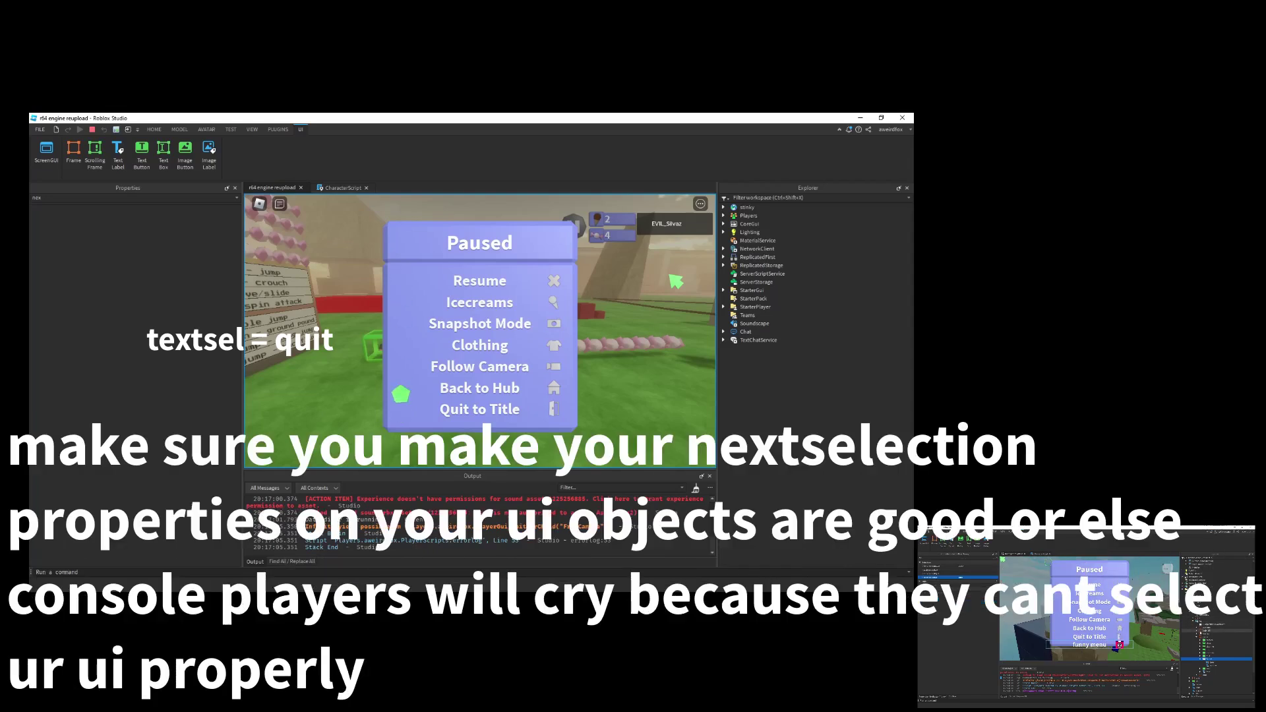
pyautogui.press('w')
pyautogui.press('w')
pyautogui.press('w')
pyautogui.press('w')
pyautogui.press('w')
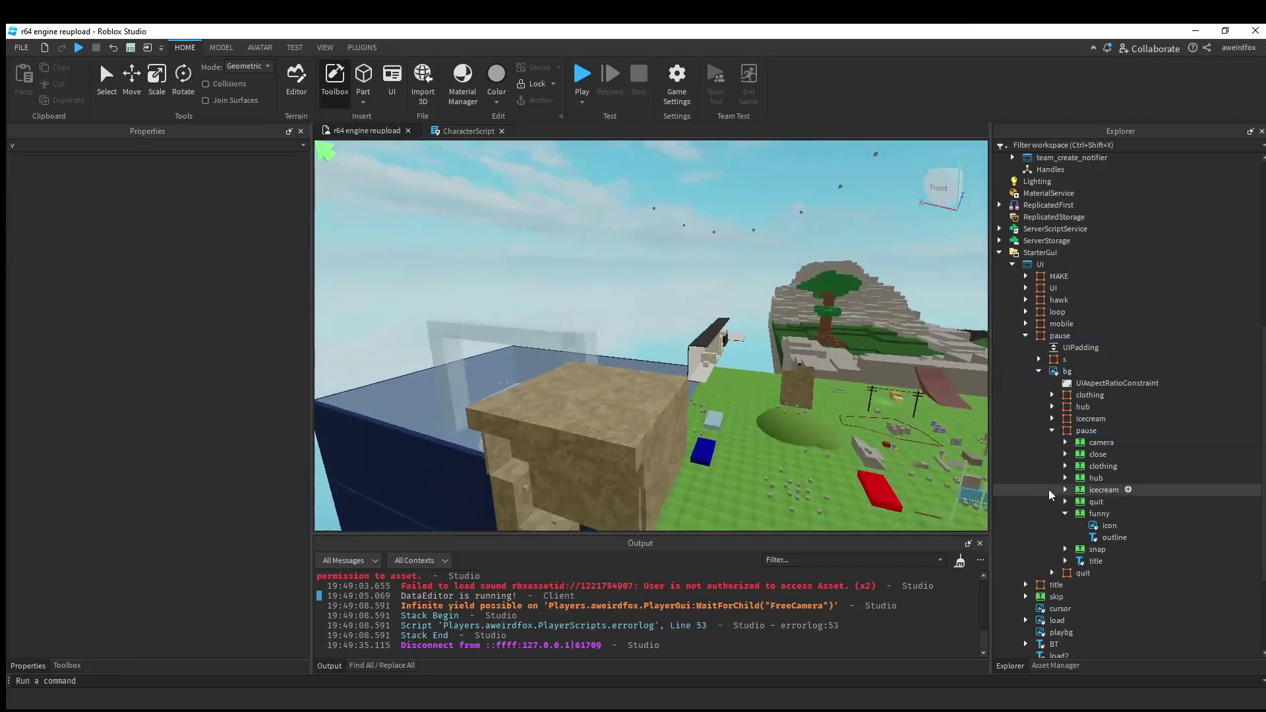
# - Select the funny button and search CharacterScript for "textbuttons"
pyautogui.click(1099, 514)
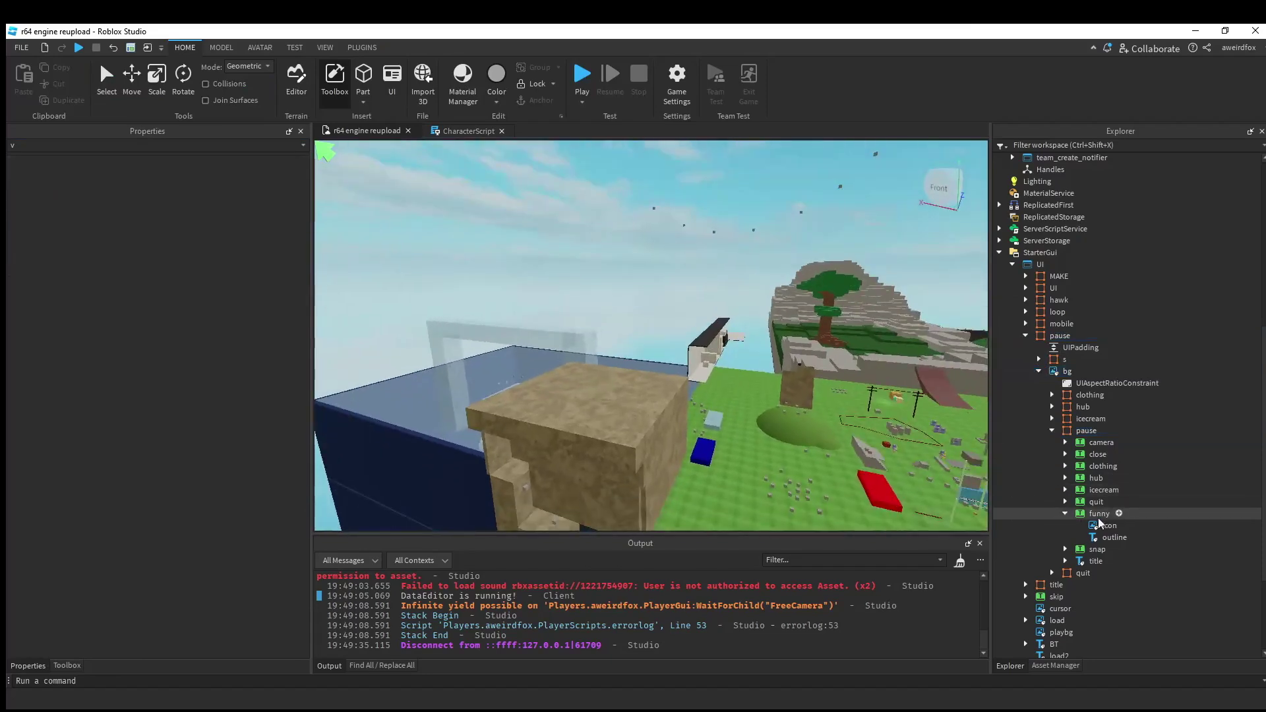
pyautogui.click(468, 130)
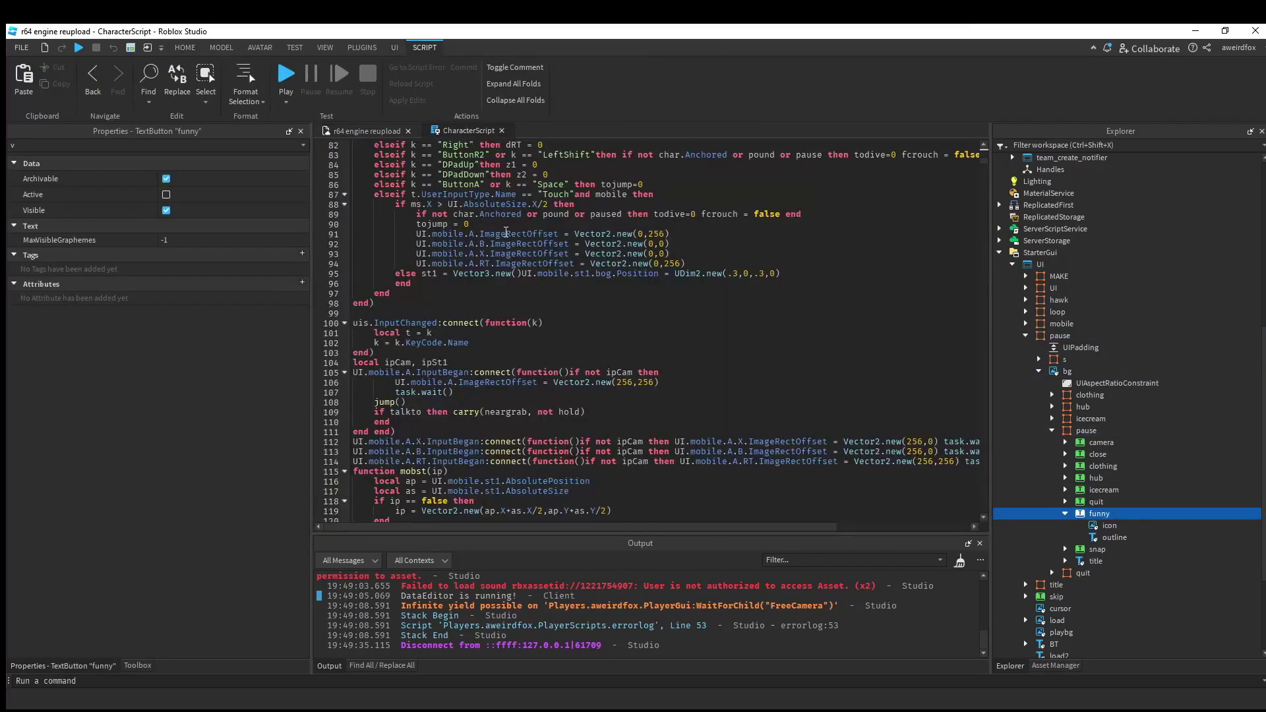
pyautogui.click(511, 262)
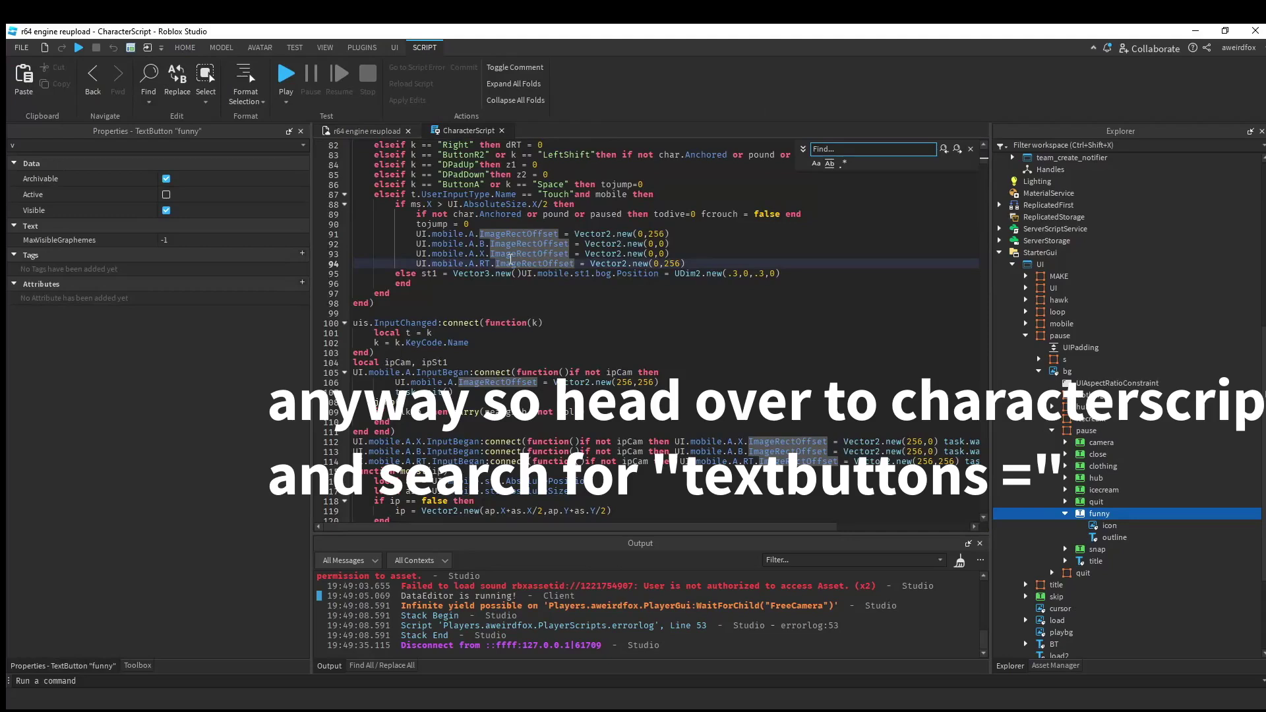
pyautogui.write('t')
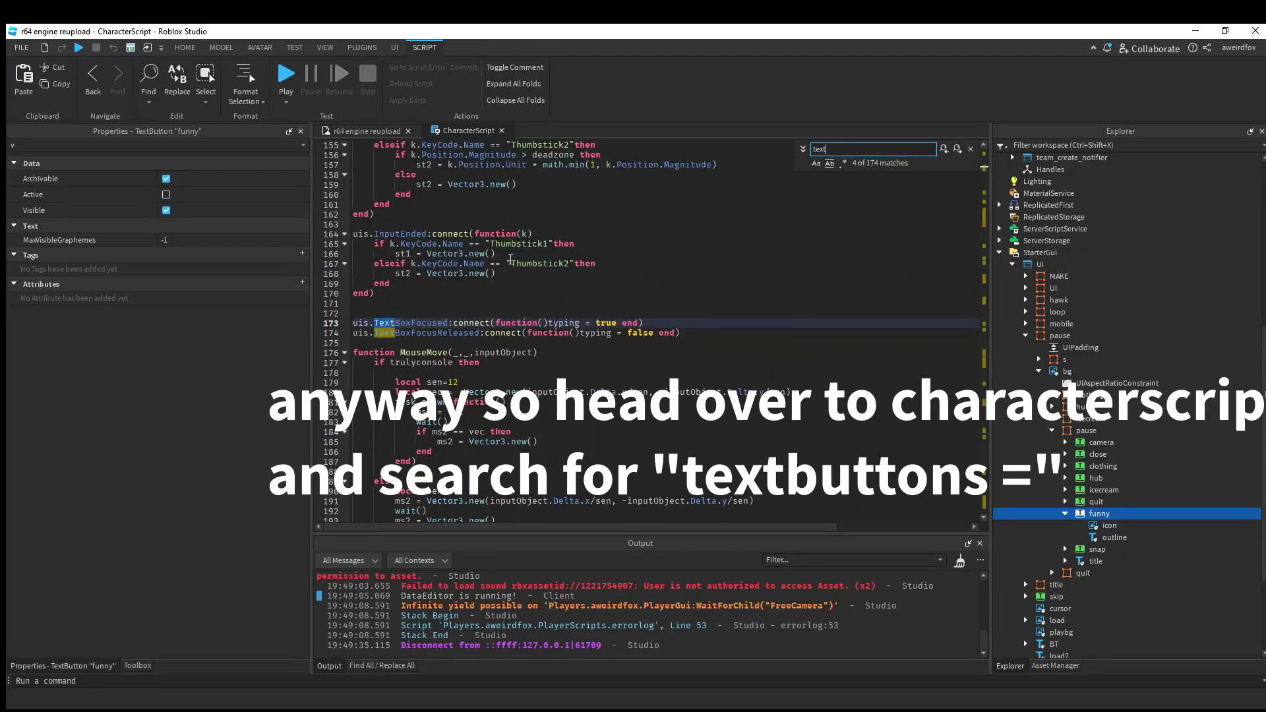
pyautogui.write('exbbuttons')
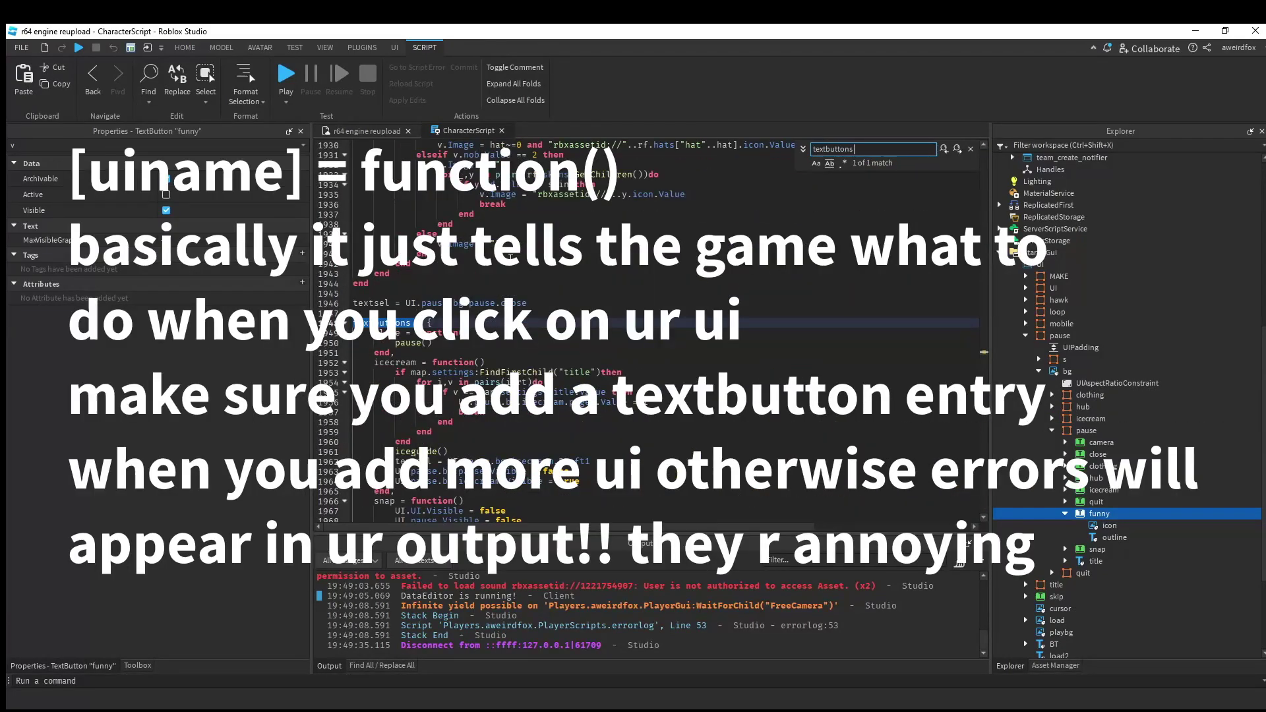
# - Duplicate the icecream function entry in the textbuttons table directly below itself and rename the copy funny
pyautogui.scroll(-4, 413, 443)
pyautogui.click(415, 292)
pyautogui.scroll(-1, 429, 303)
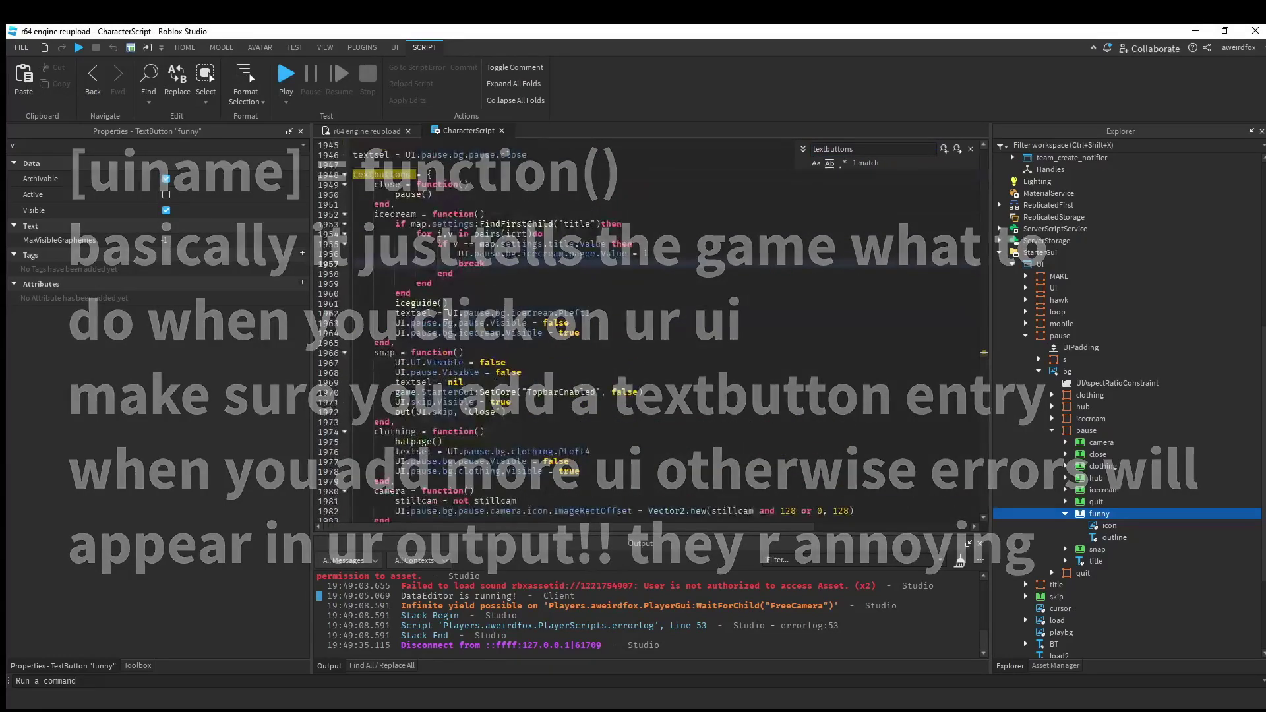
pyautogui.moveTo(410, 343); pyautogui.dragTo(316, 221)
pyautogui.hotkey('ctrl', 'c')
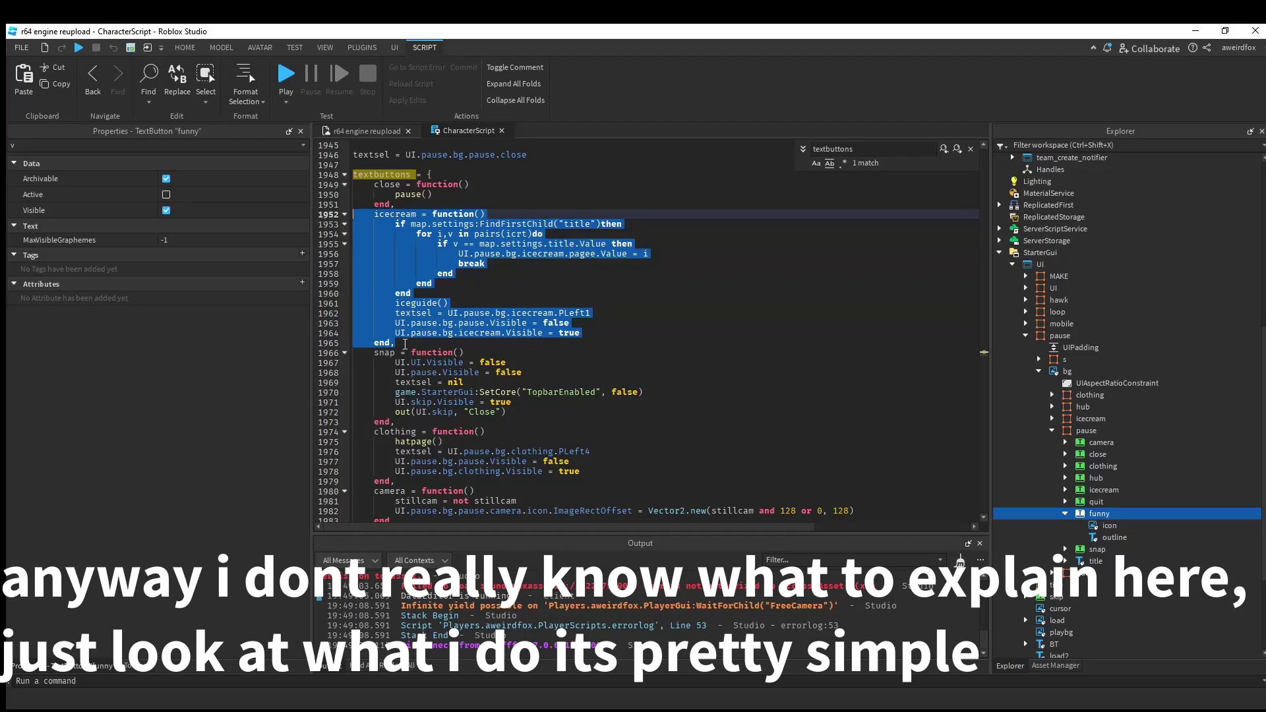
pyautogui.click(404, 343)
pyautogui.press('Return')
pyautogui.hotkey('ctrl', 'v')
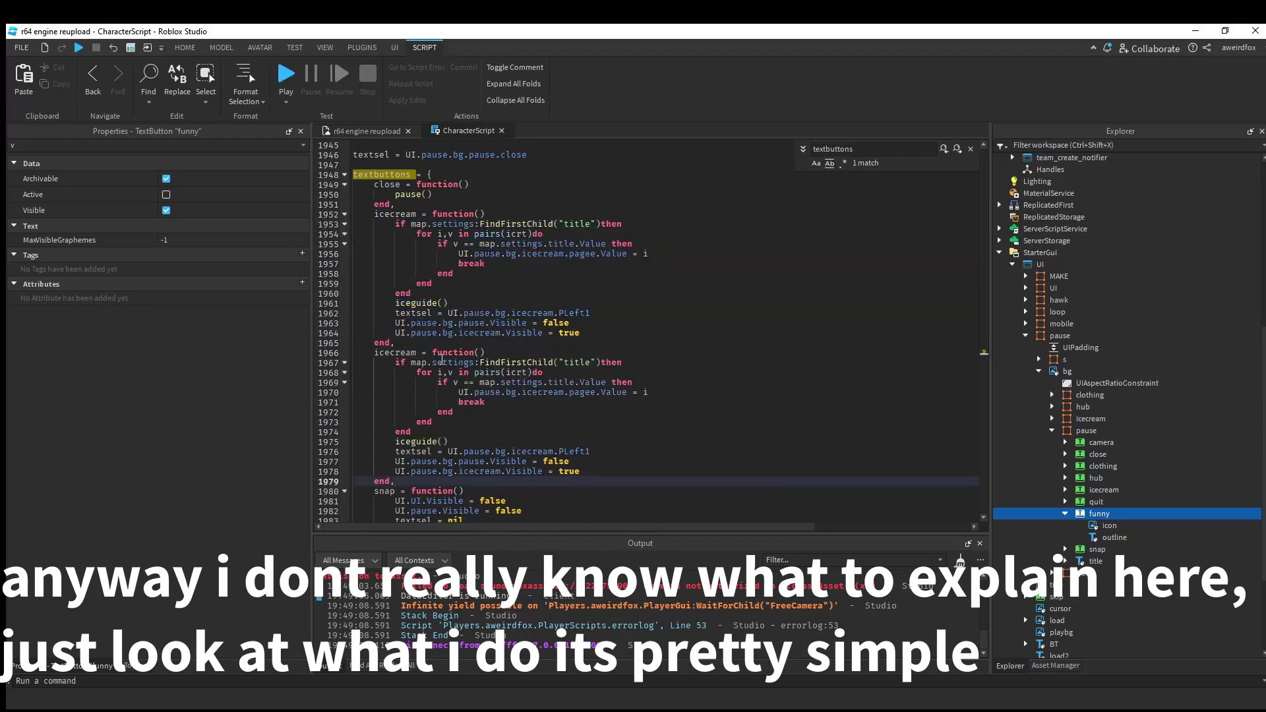
pyautogui.doubleClick(400, 352)
pyautogui.write('funny')
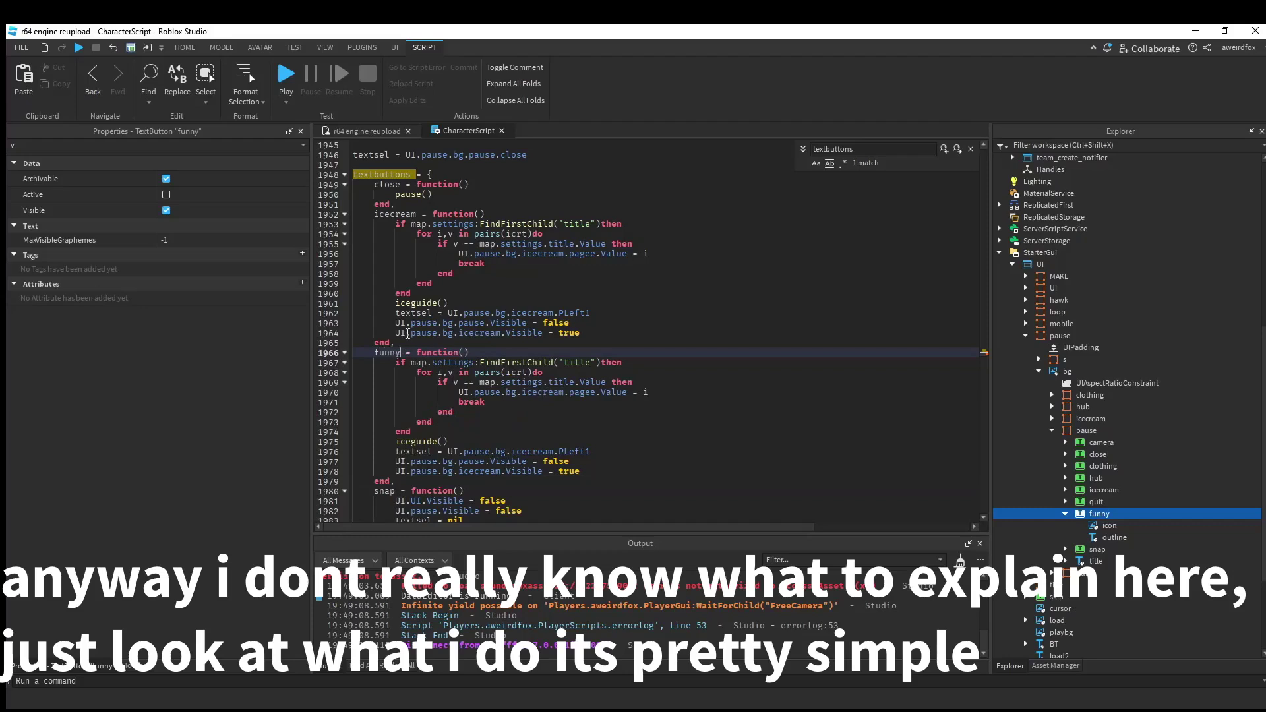
# - Delete the map title check and the iceguide() call from the funny function, and return to the game viewport
pyautogui.scroll(-2, 407, 334)
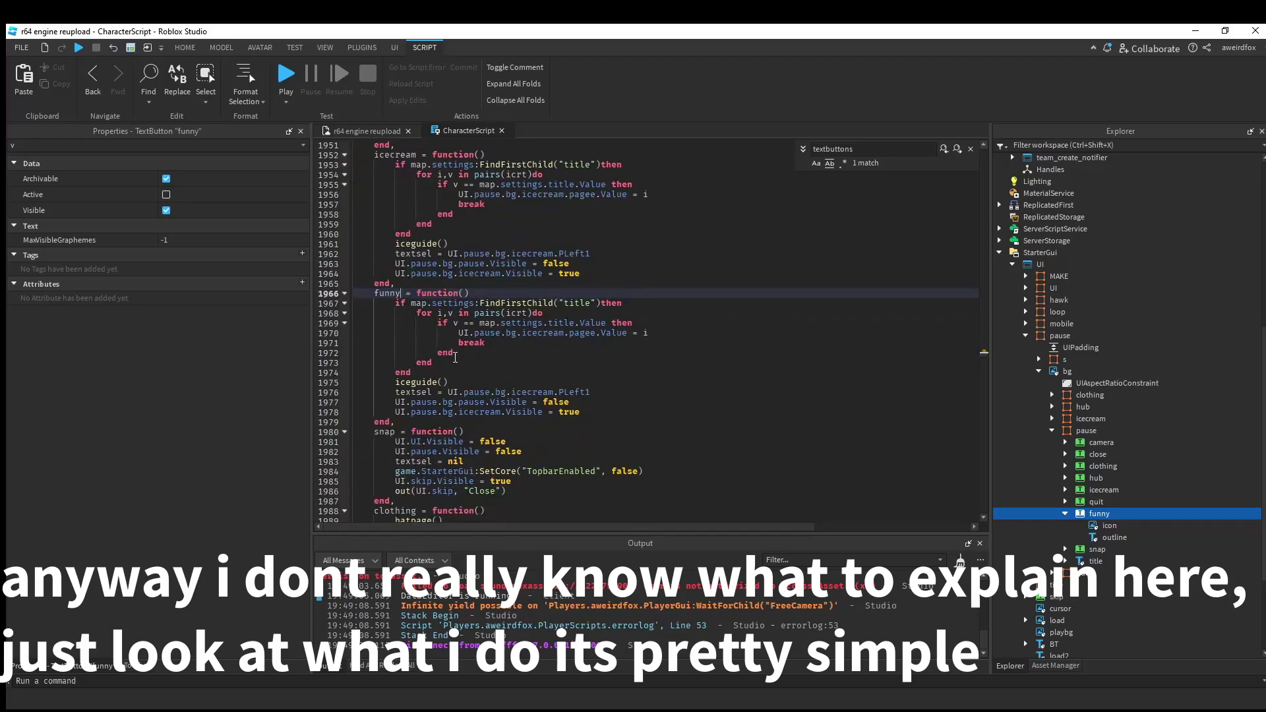
pyautogui.scroll(-1, 455, 356)
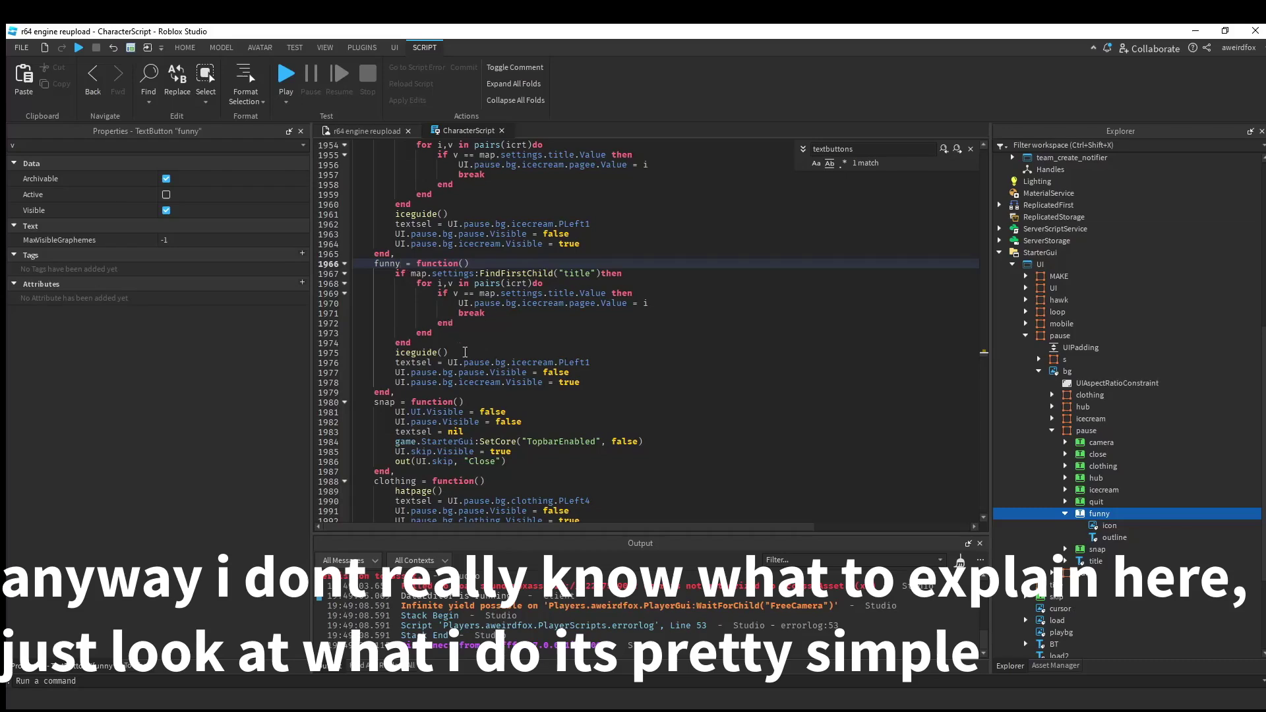
pyautogui.moveTo(465, 352); pyautogui.dragTo(343, 274)
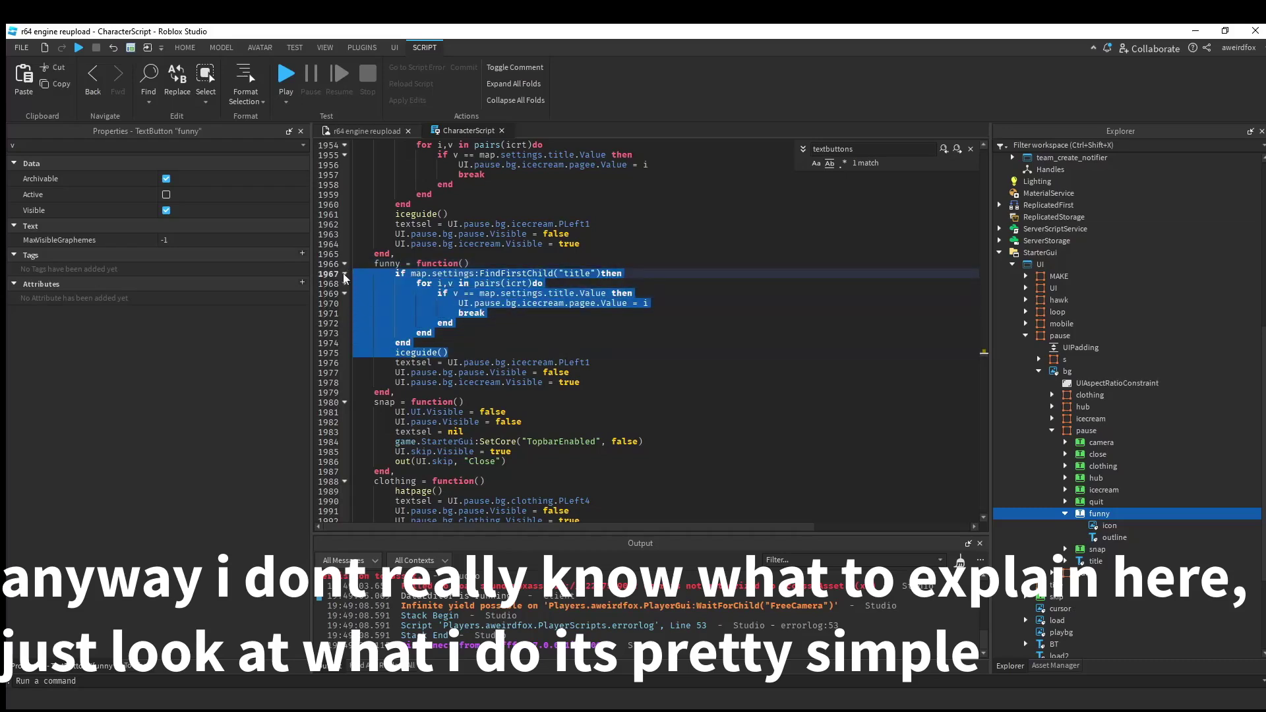
pyautogui.press('BackSpace')
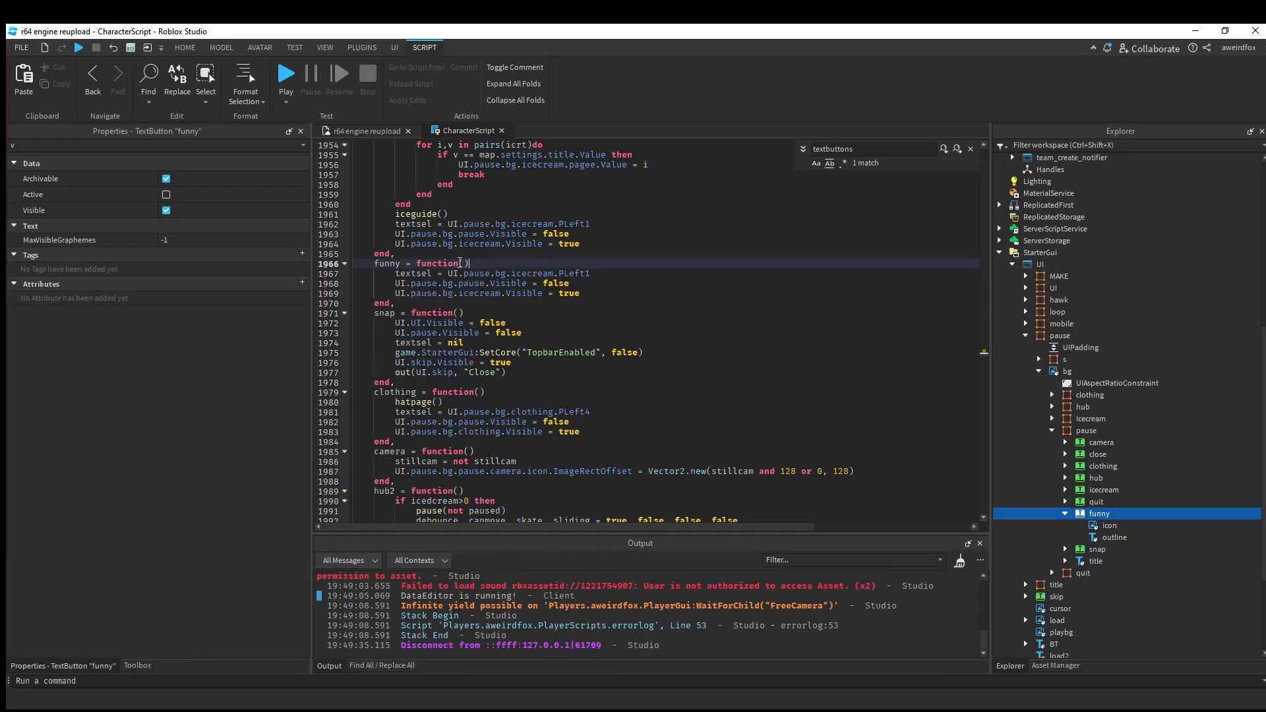
pyautogui.click(373, 131)
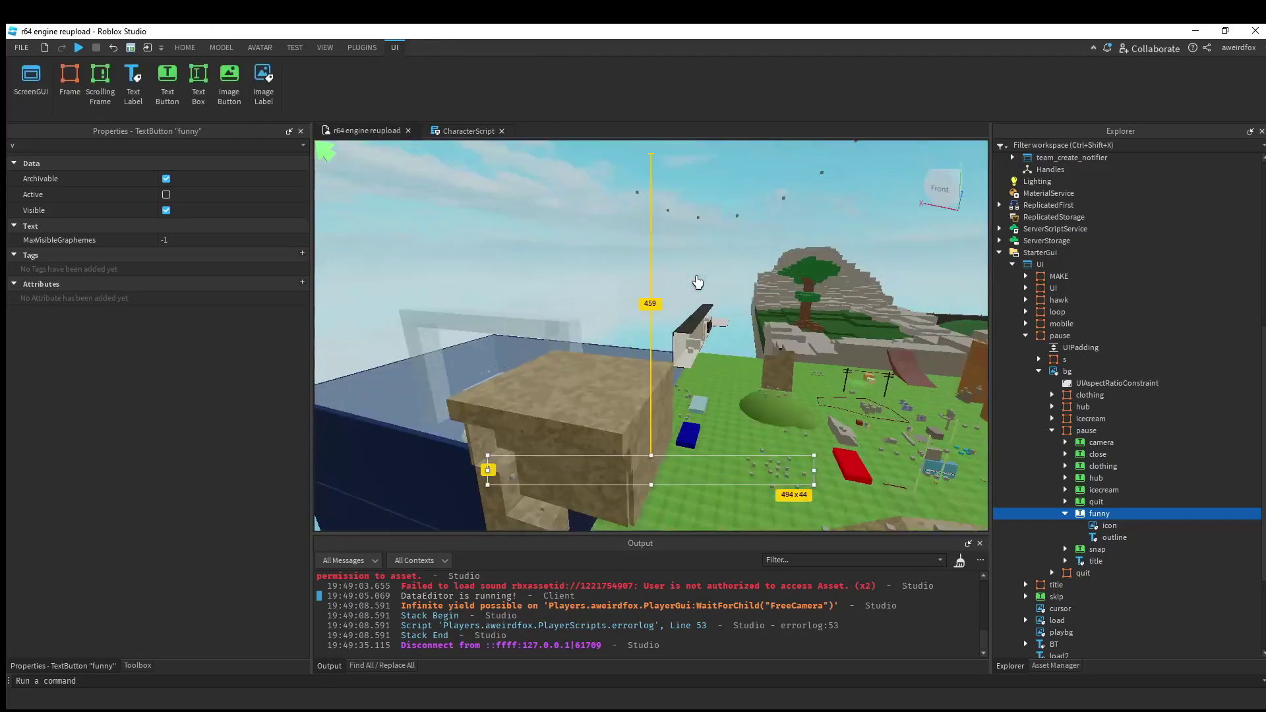
# - Hide the pause frame inside bg and duplicate it as funnymenu, keeping only the title label in the copy
pyautogui.click(1080, 418)
pyautogui.click(160, 198)
pyautogui.hotkey('ctrl', 'd')
pyautogui.click(132, 133)
pyautogui.press('BackSpace')
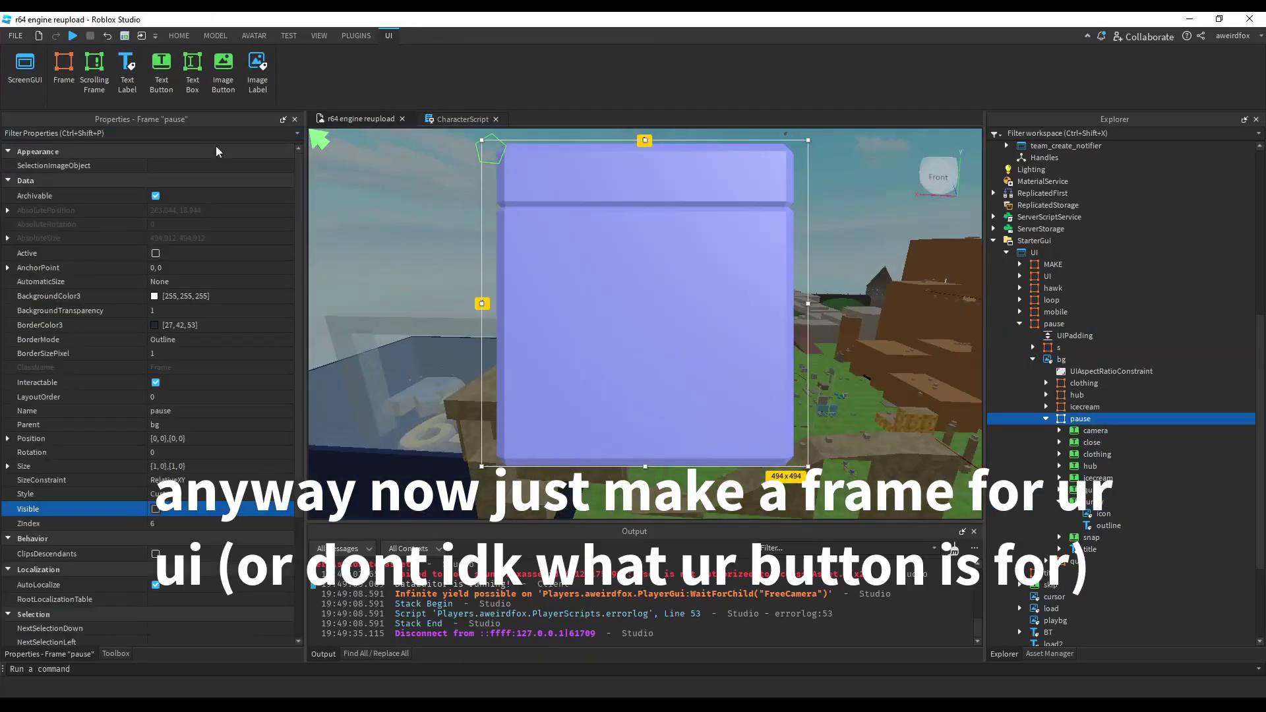
pyautogui.write('na')
pyautogui.click(204, 180)
pyautogui.write('funnymenu')
pyautogui.press('Return')
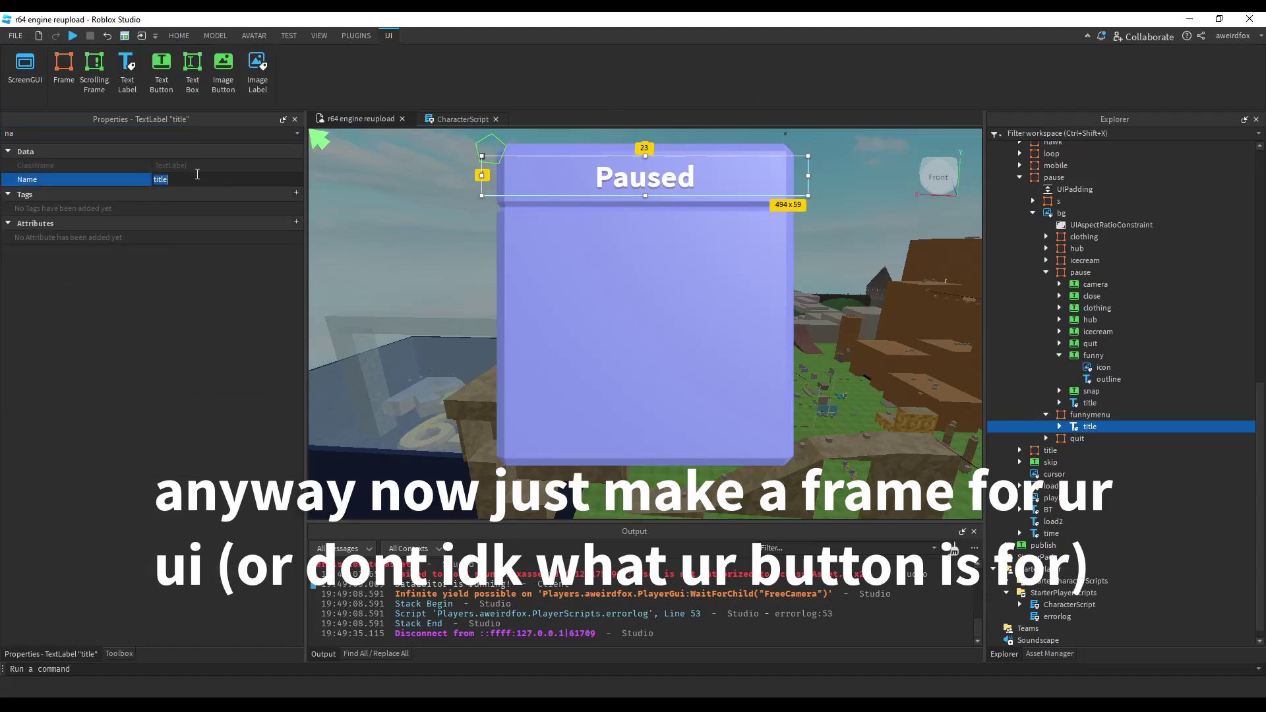
# - Set the text of funnymenu's title label and its outline to "funky"
pyautogui.click(132, 133)
pyautogui.press('BackSpace')
pyautogui.press('BackSpace')
pyautogui.write('te')
pyautogui.doubleClick(198, 296)
pyautogui.write('funky')
pyautogui.press('Return')
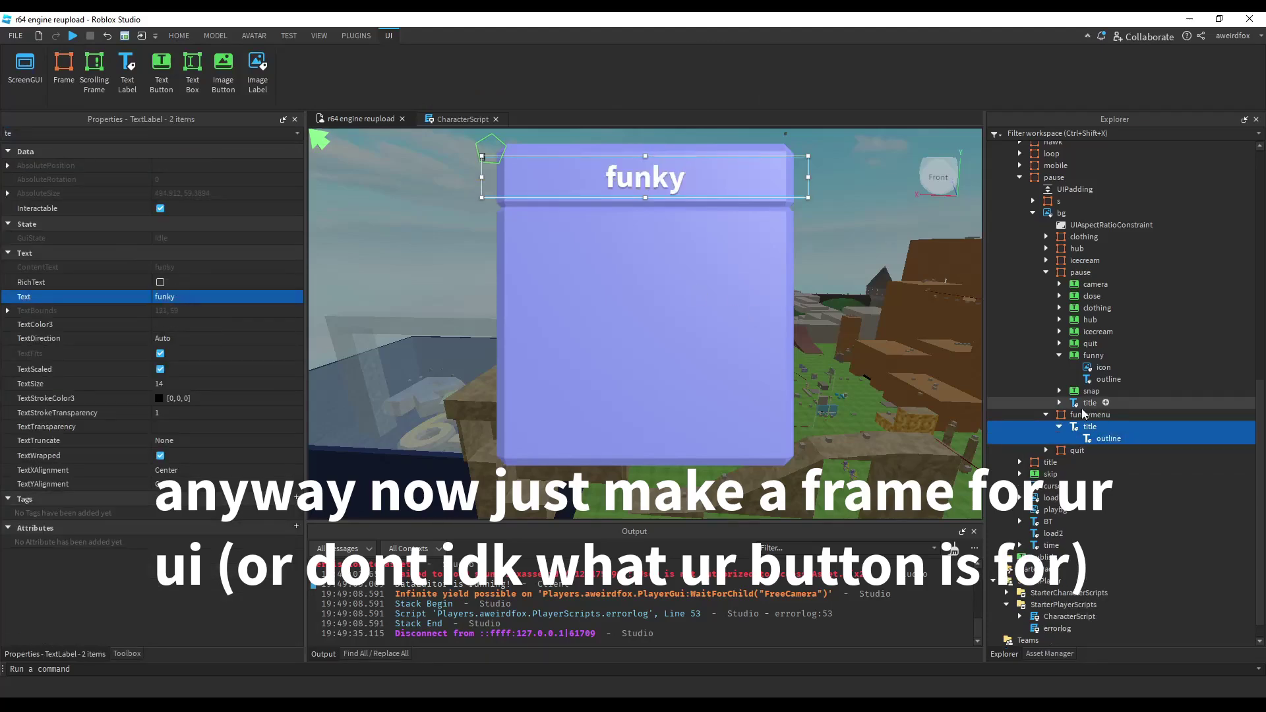
# - Duplicate the funnymenu title into the middle of the frame and set the copy's text to "this page is really cool!!!"
pyautogui.hotkey('ctrl', 'd')
pyautogui.moveTo(591, 185); pyautogui.dragTo(591, 327)
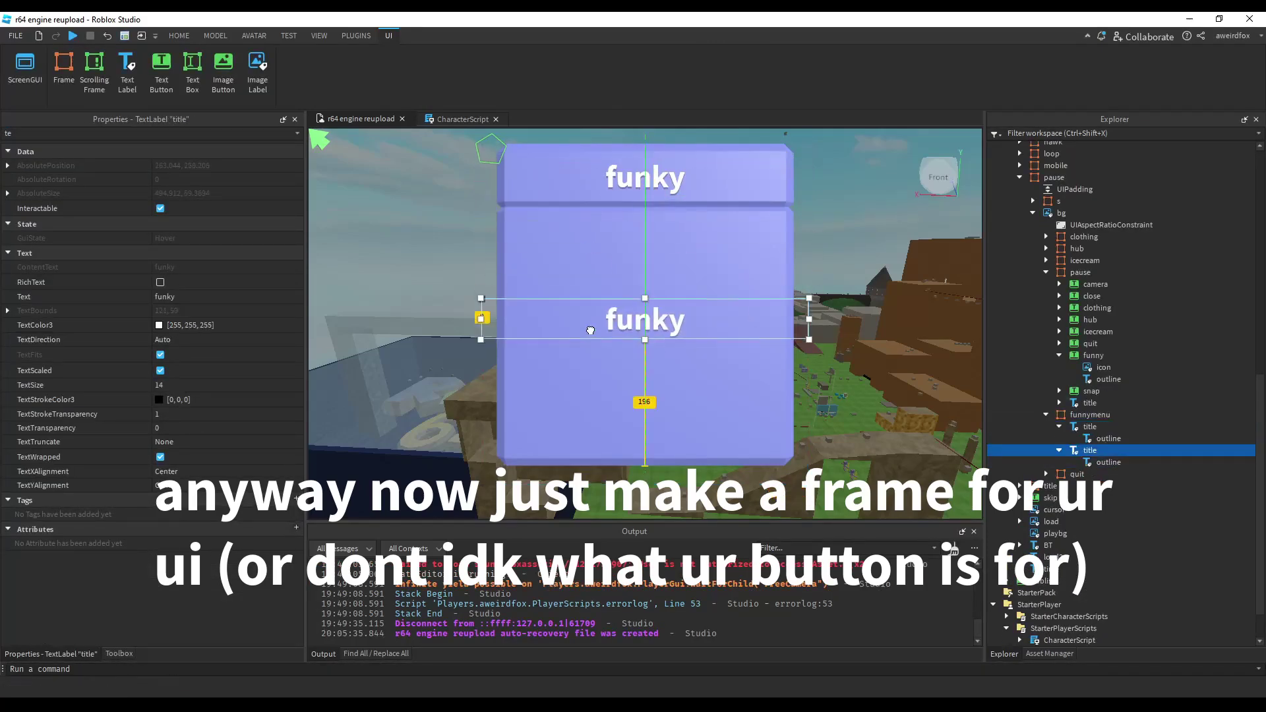
pyautogui.click(182, 296)
pyautogui.write('this page is really cool!!!')
pyautogui.press('Return')
# - Shrink the copied label to about 372 × 21 near the frame's lower edge and paste the Resume button into funnymenu
pyautogui.click(527, 319)
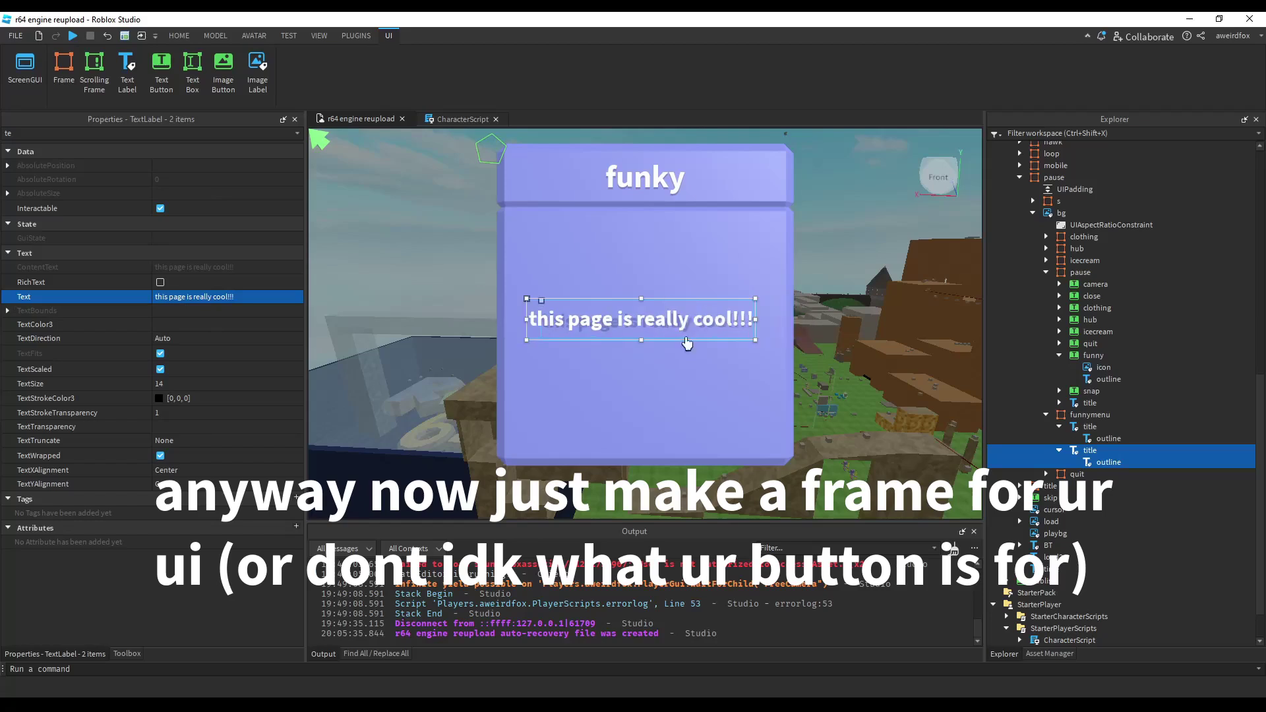
pyautogui.moveTo(527, 319); pyautogui.dragTo(382, 323, button='right')
pyautogui.moveTo(690, 310); pyautogui.dragTo(691, 416)
pyautogui.hotkey('ctrl', 'v')
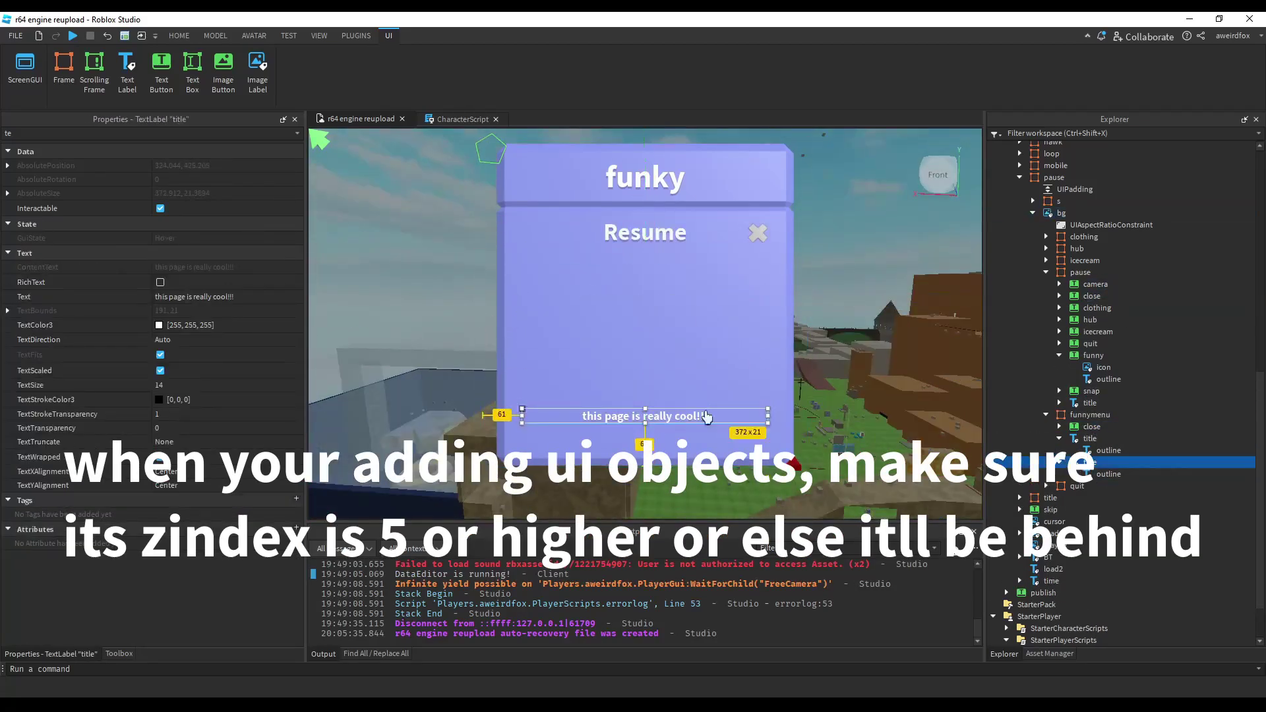
# - Browse the Images category of the Toolbox for a picture to use in the menu
pyautogui.click(119, 653)
pyautogui.click(46, 164)
pyautogui.click(34, 232)
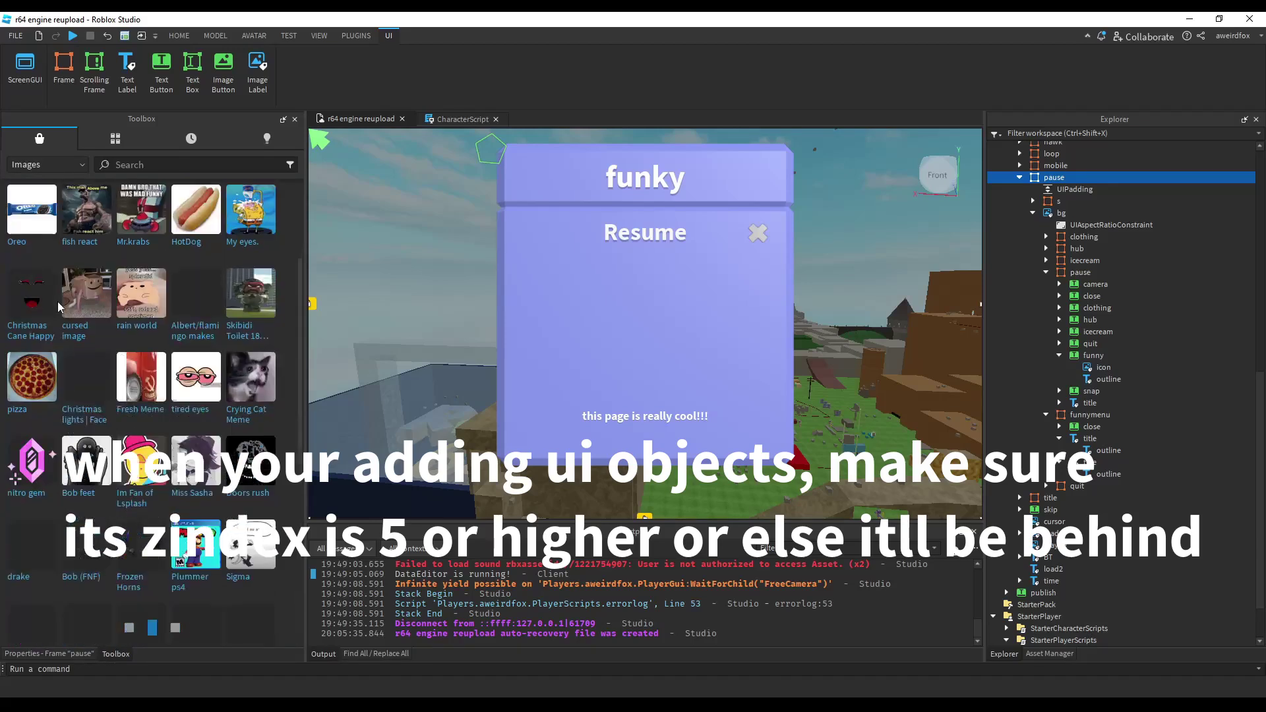
pyautogui.click(66, 654)
pyautogui.click(1089, 415)
pyautogui.click(257, 66)
pyautogui.tripleClick(145, 133)
pyautogui.write('z')
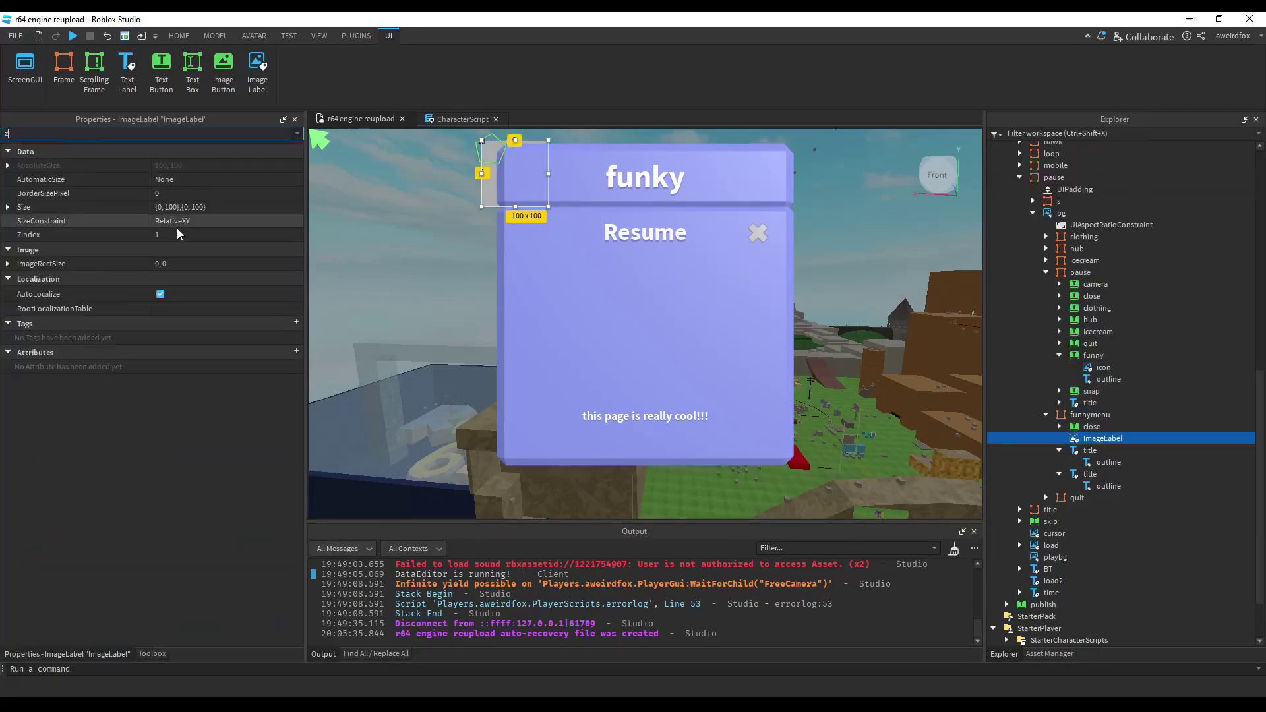
pyautogui.doubleClick(224, 234)
pyautogui.write('5')
pyautogui.moveTo(502, 205); pyautogui.dragTo(762, 288)
pyautogui.moveTo(647, 334); pyautogui.dragTo(645, 367)
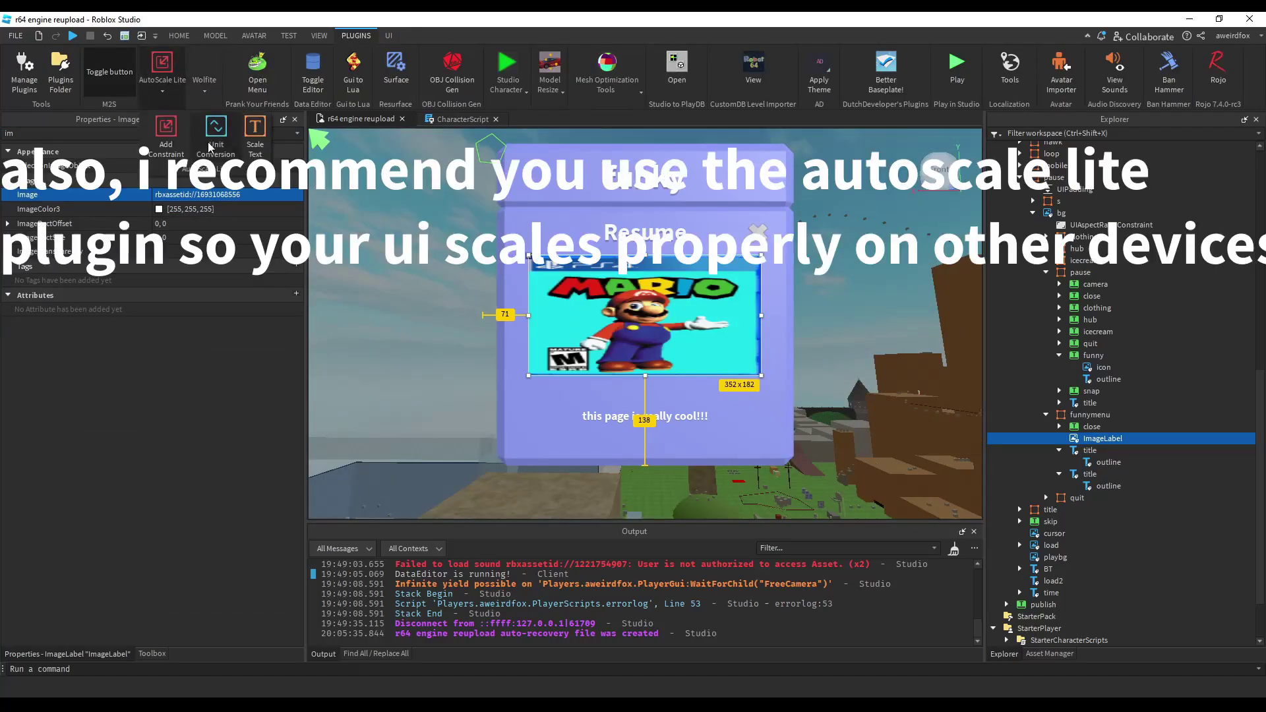
# - Convert the image label's size and position to Scale with AutoScale Lite, and shift the image slightly down
pyautogui.click(161, 66)
pyautogui.click(599, 406)
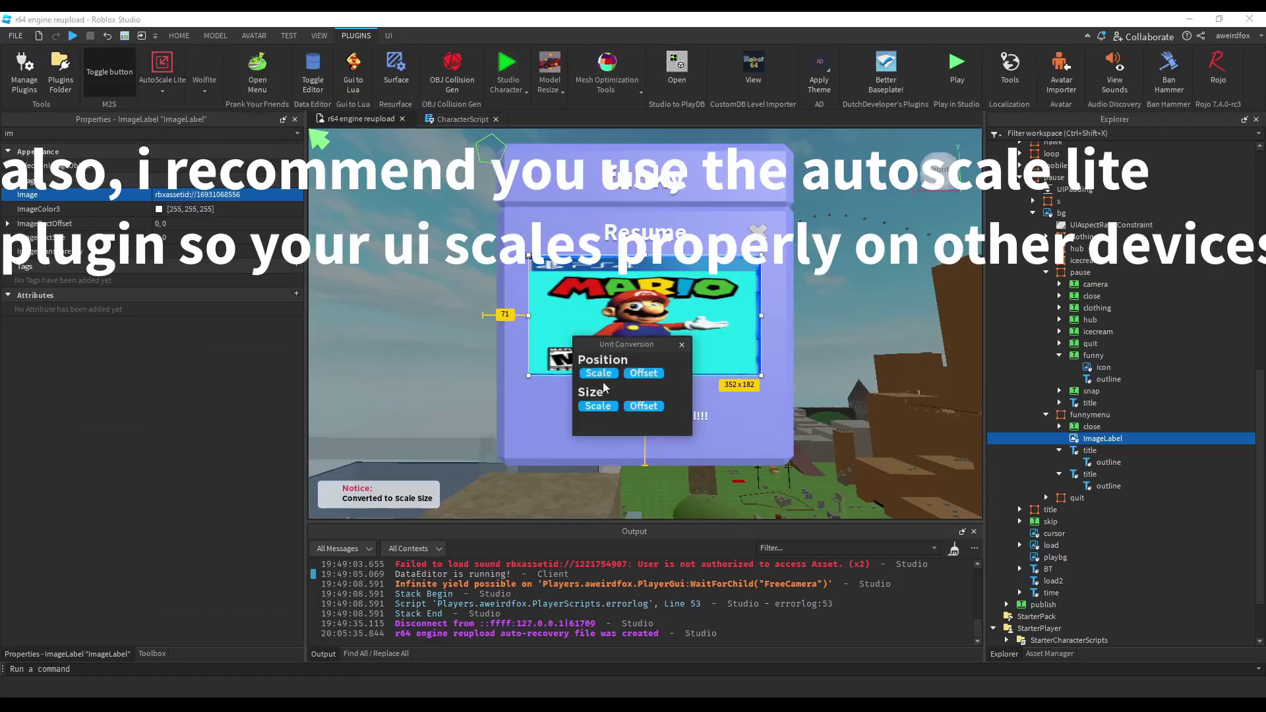
pyautogui.click(599, 373)
pyautogui.click(682, 344)
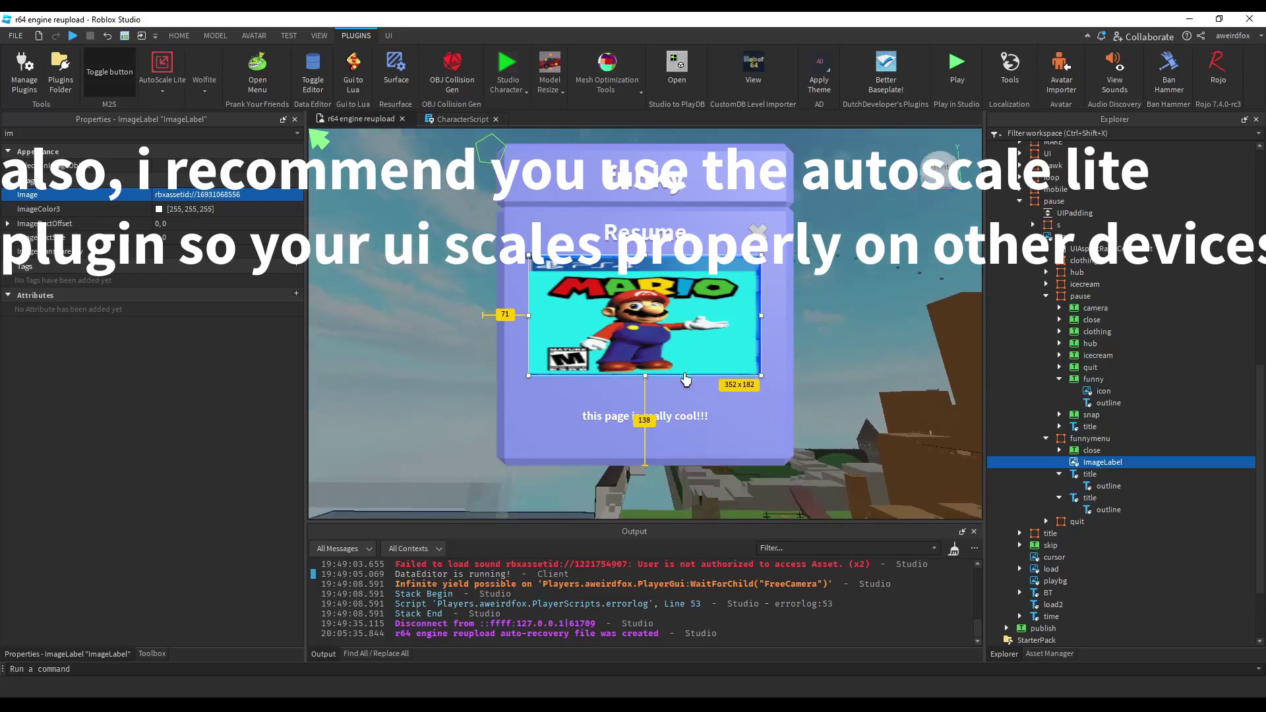
pyautogui.moveTo(673, 361); pyautogui.dragTo(677, 371)
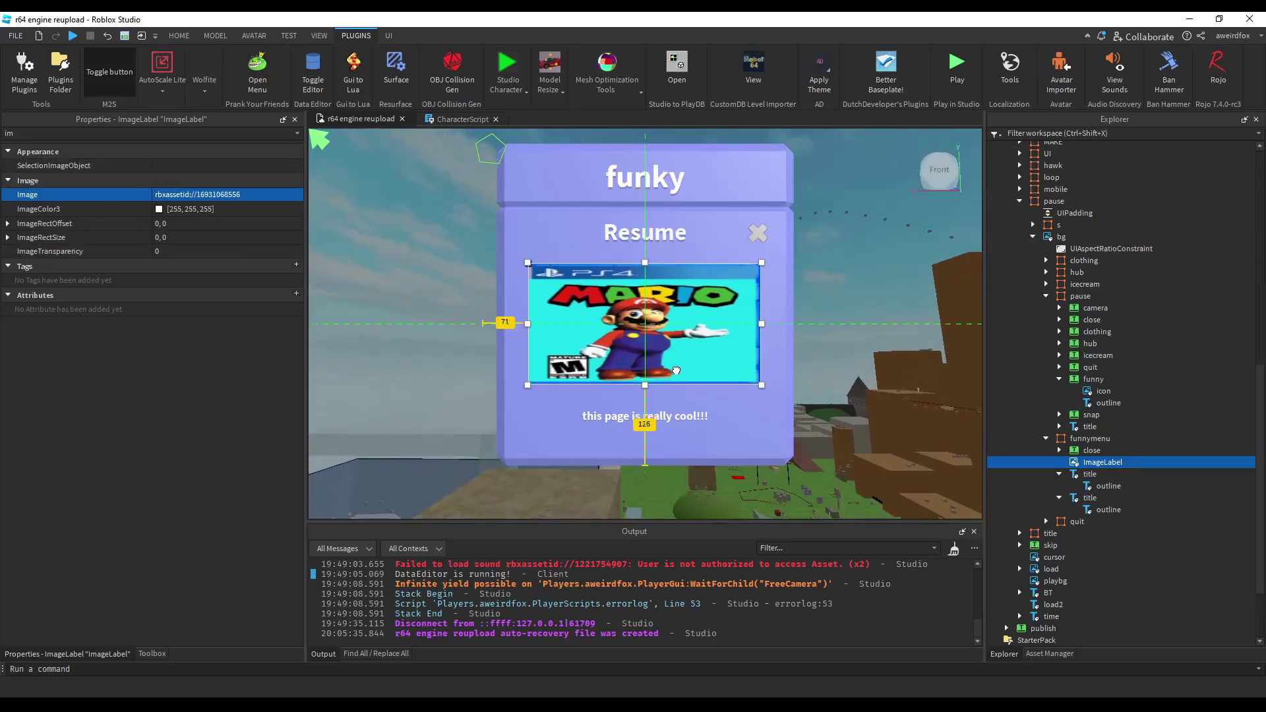
pyautogui.click(686, 399)
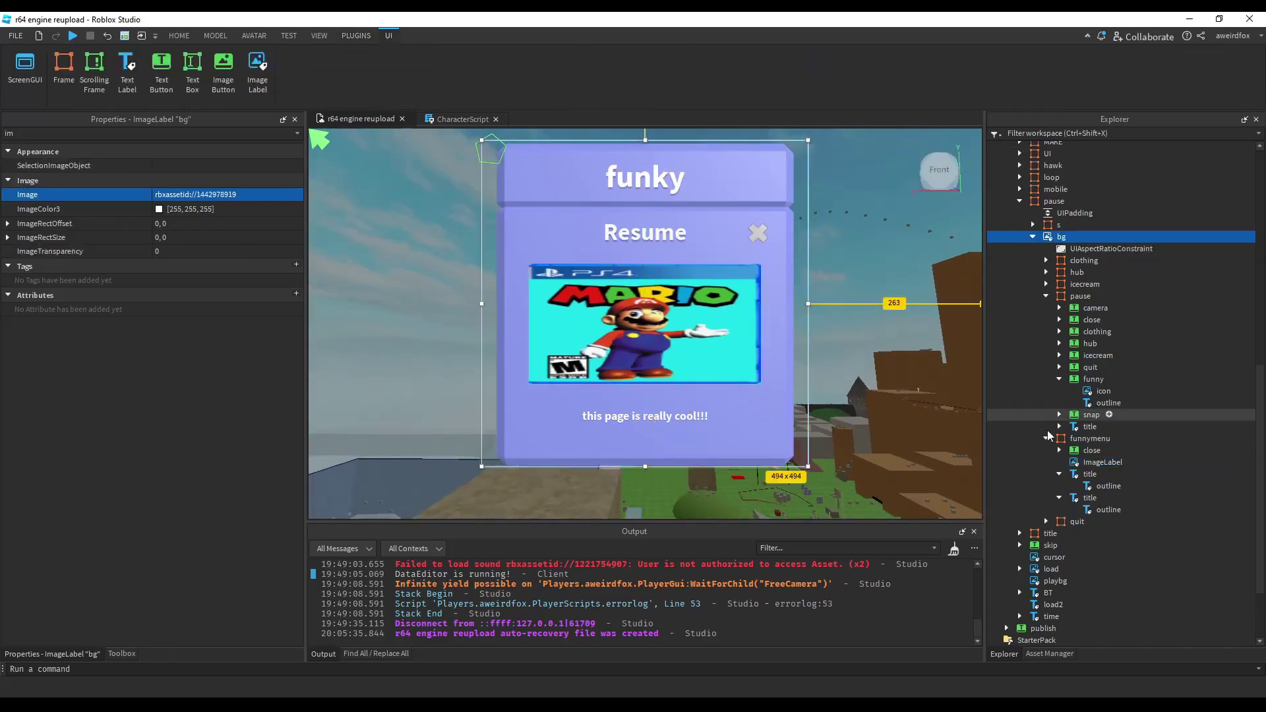
# - Select the funnymenu frame and filter its properties down to Visible
pyautogui.click(1089, 439)
pyautogui.doubleClick(9, 133)
pyautogui.write('v')
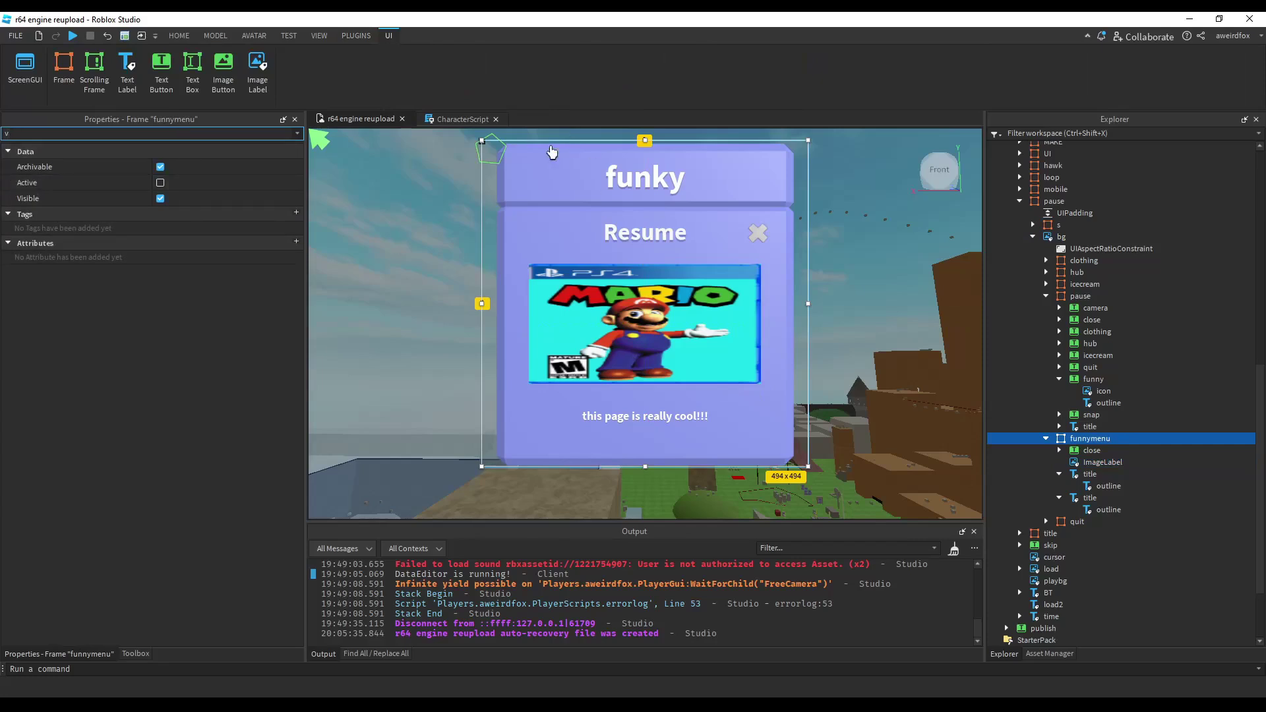
# - In CharacterScript's funny function, point textsel to UI.pause.bg.funnymenu.close and change the frame being shown from icecream to funnymenu
pyautogui.click(437, 122)
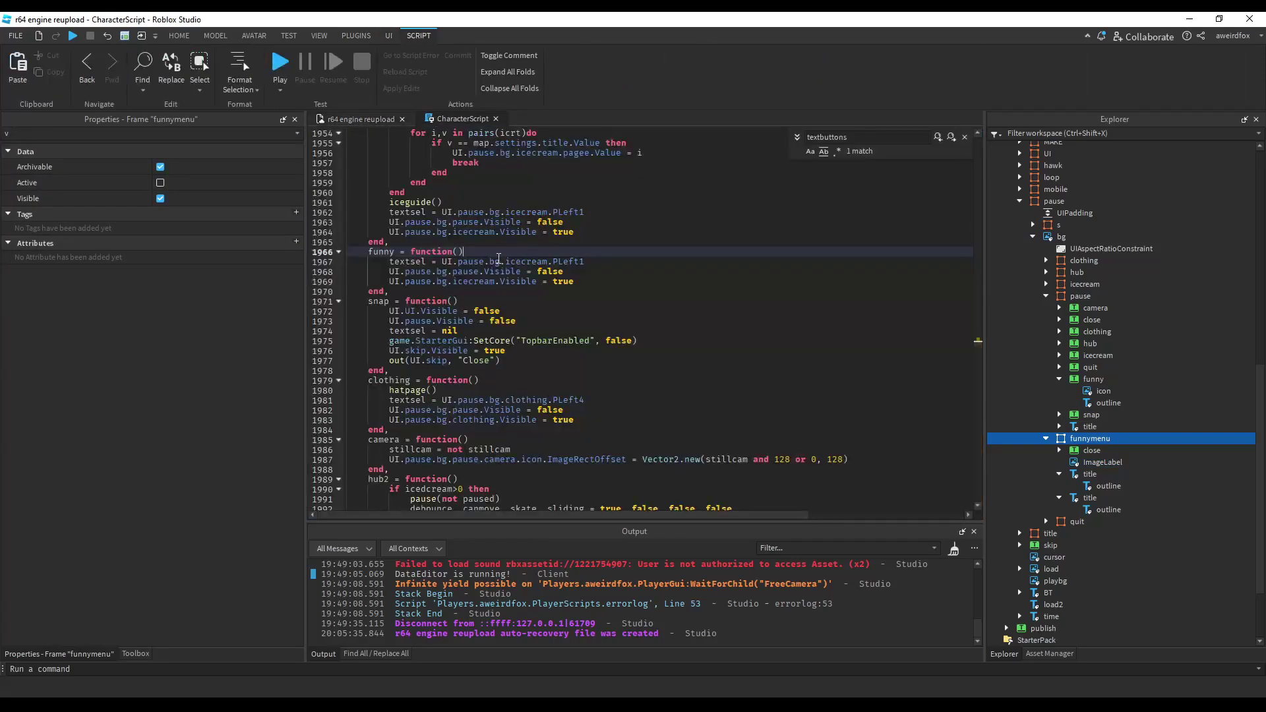
pyautogui.doubleClick(506, 261)
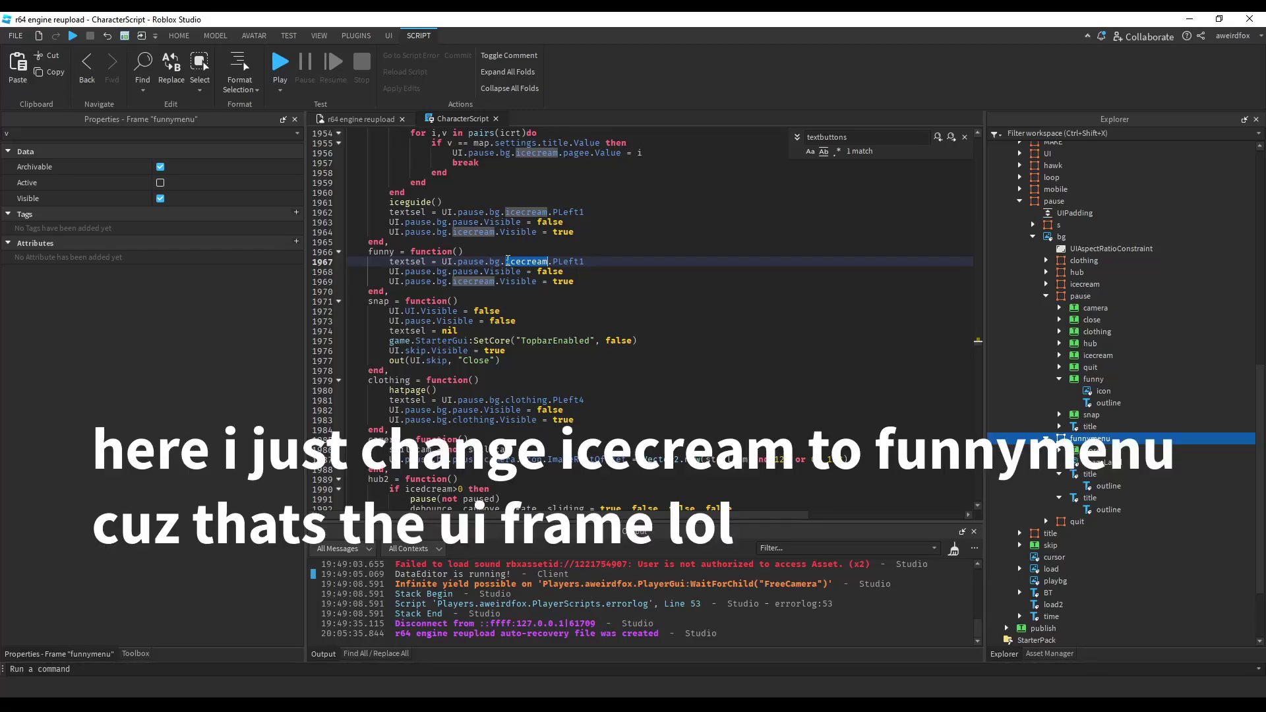
pyautogui.press('BackSpace')
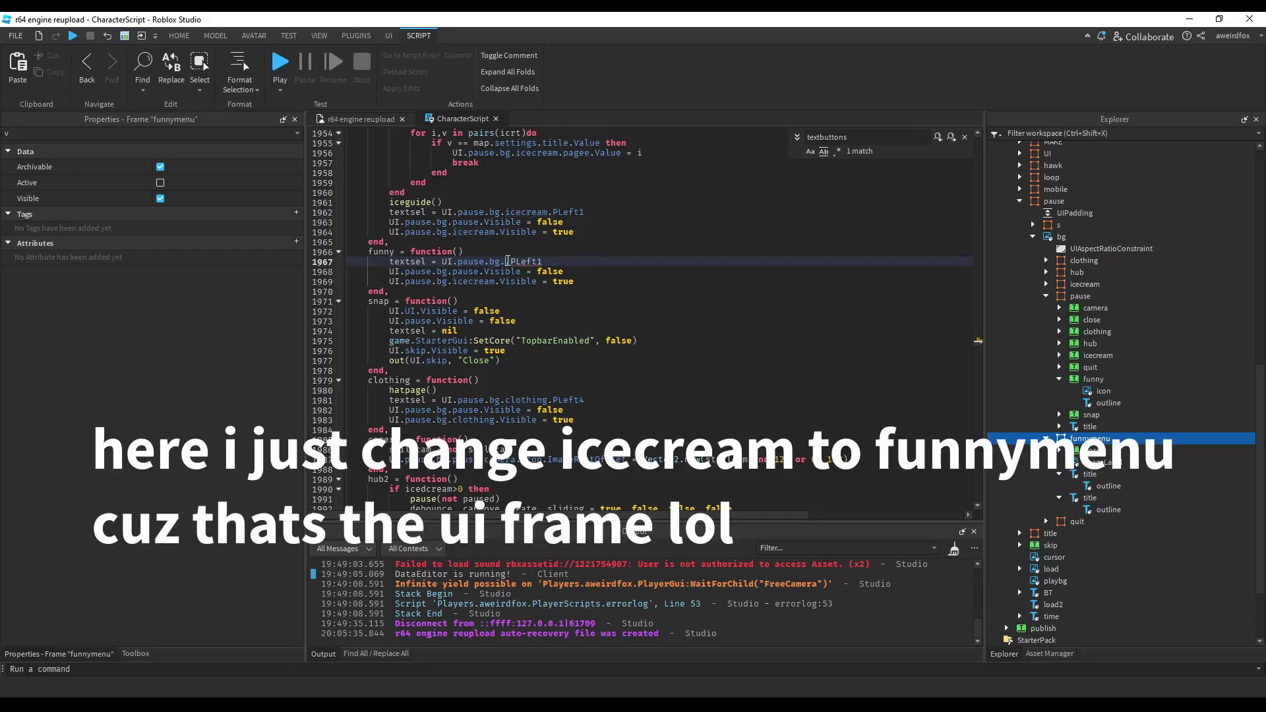
pyautogui.write('funnymenu.close')
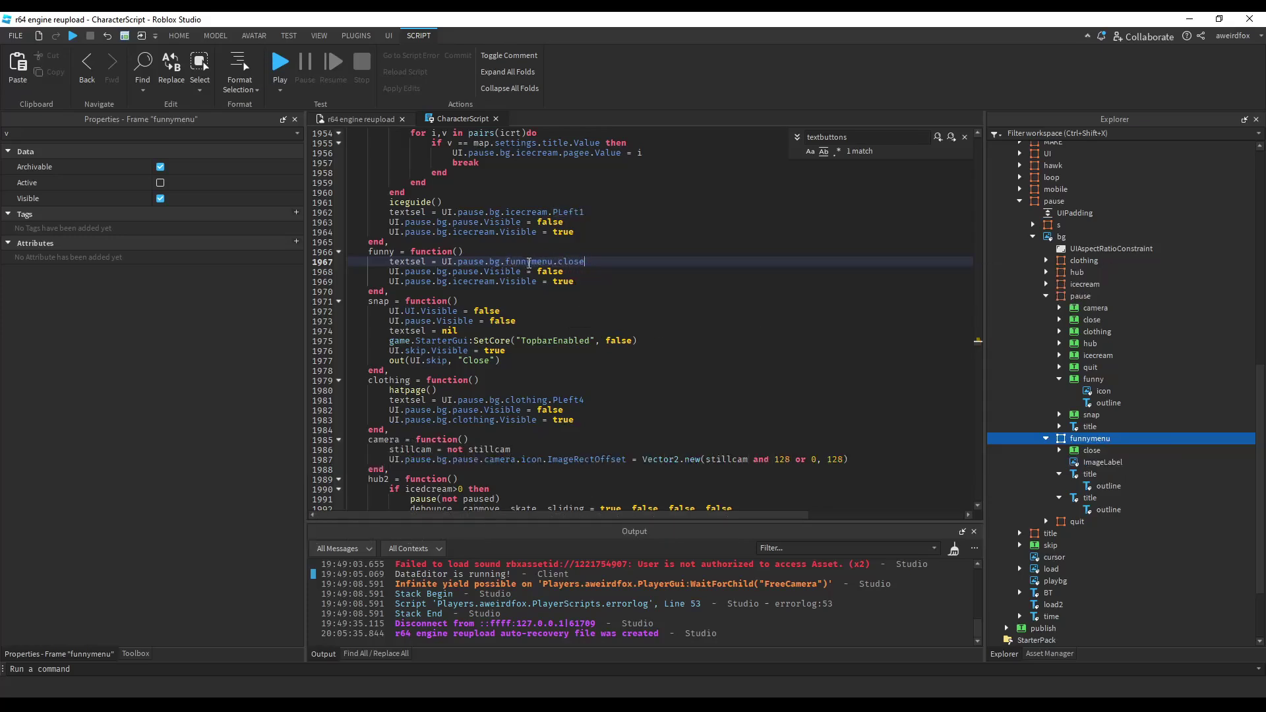
pyautogui.doubleClick(477, 281)
pyautogui.write('funnymenu')
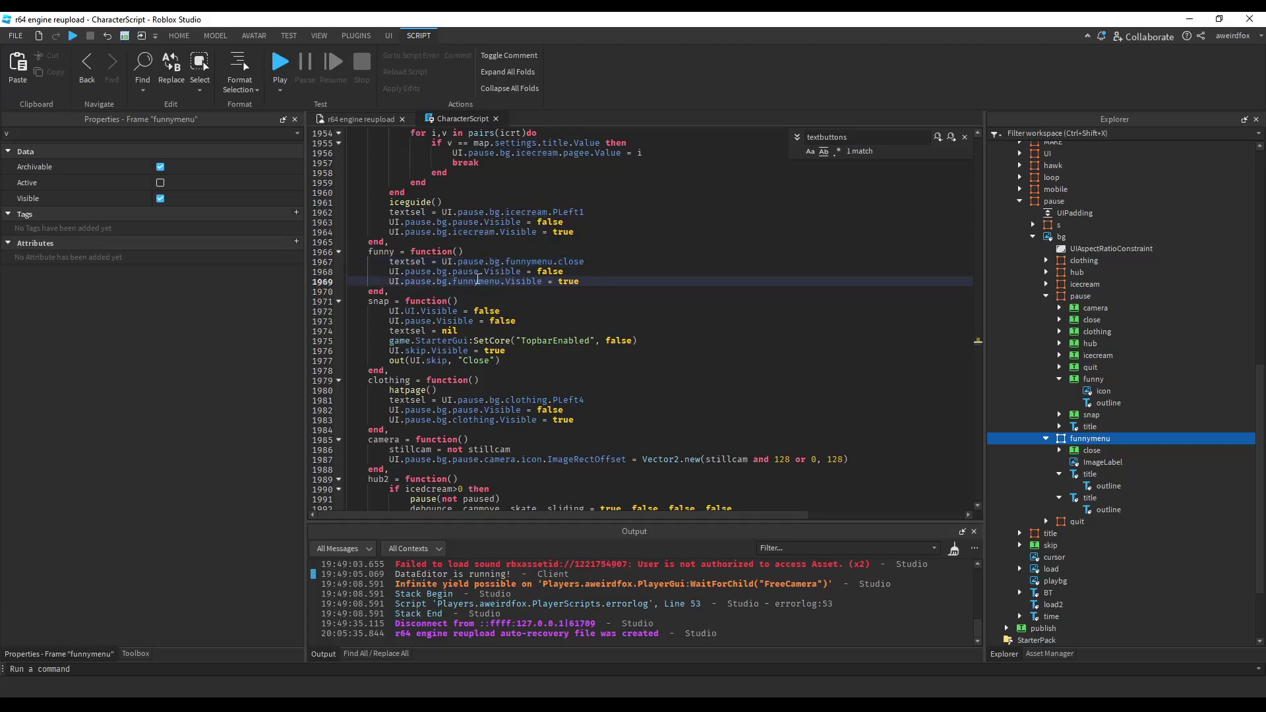
# - Turn off Visible for pause, bg and funnymenu together in the place's UI
pyautogui.click(362, 119)
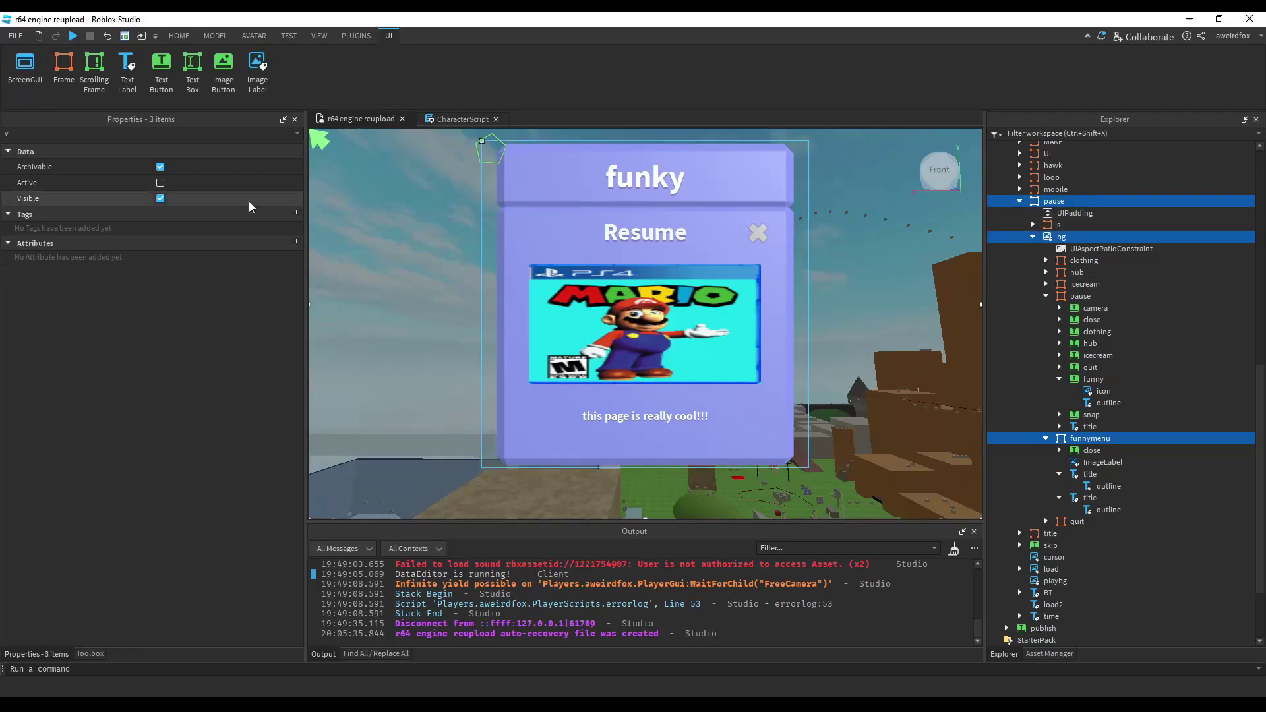
pyautogui.click(160, 197)
pyautogui.click(646, 317)
pyautogui.moveTo(646, 316); pyautogui.dragTo(791, 303, button='right')
# - Playtest the funny menu: open it from the pause menu, resume, pause again, and stop the test
pyautogui.press('F5')
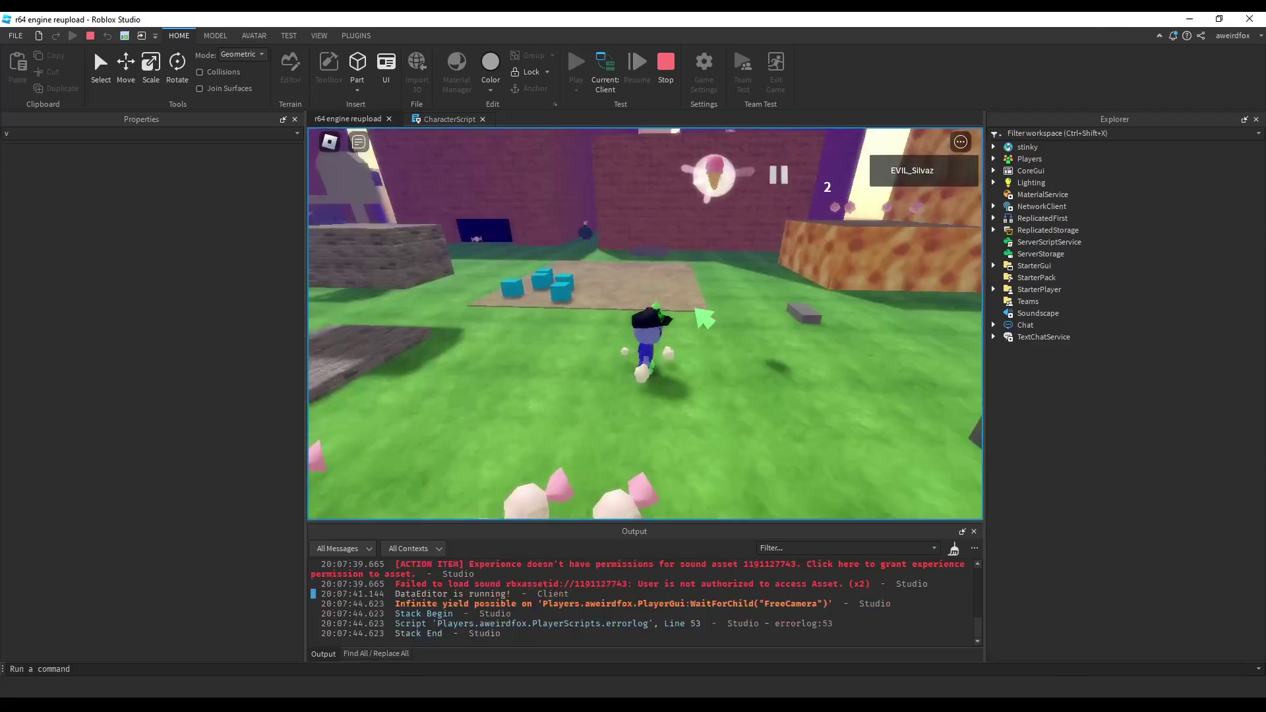
pyautogui.press('Tab')
pyautogui.press('Down')
pyautogui.press('Down')
pyautogui.press('Return')
pyautogui.click(726, 459)
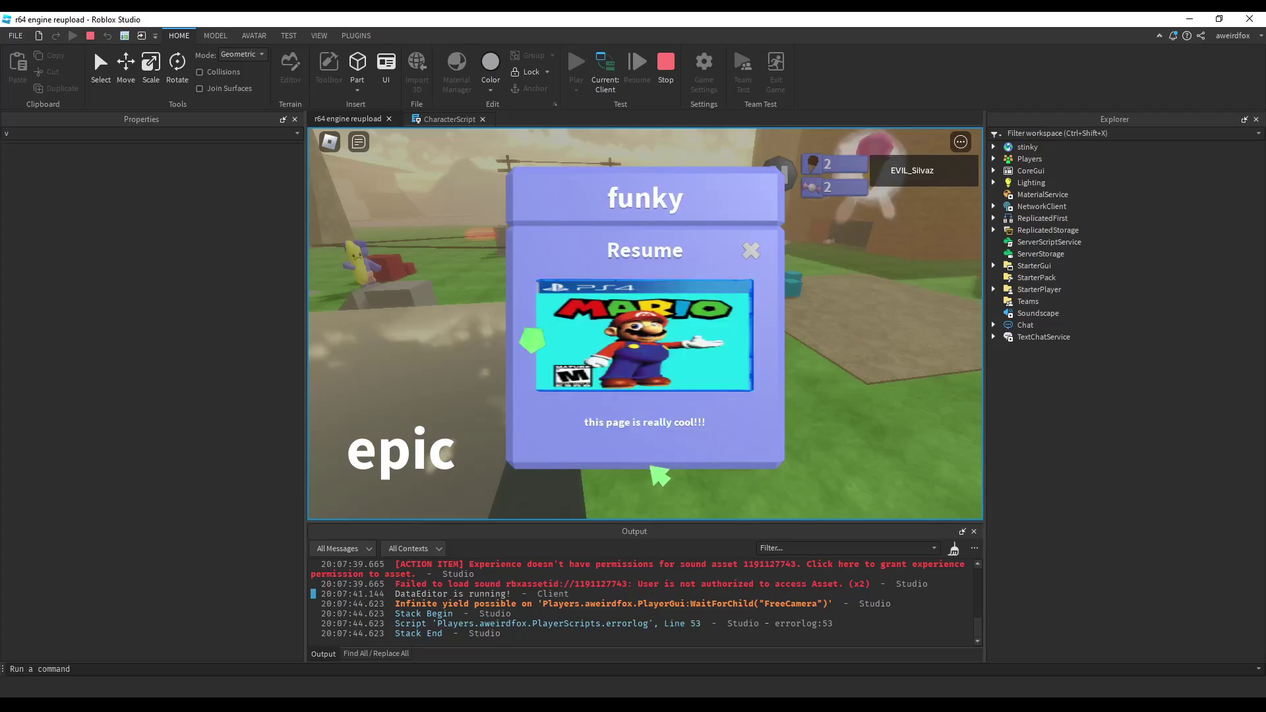
pyautogui.click(664, 257)
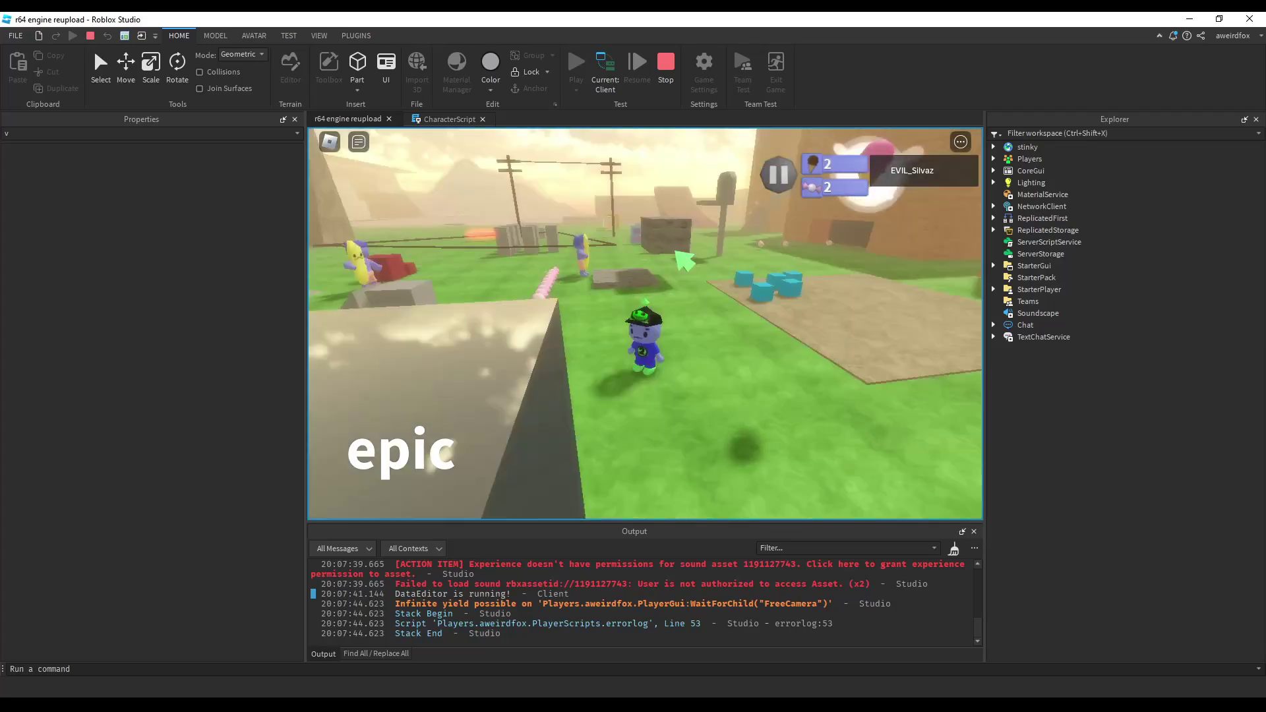
pyautogui.press('Tab')
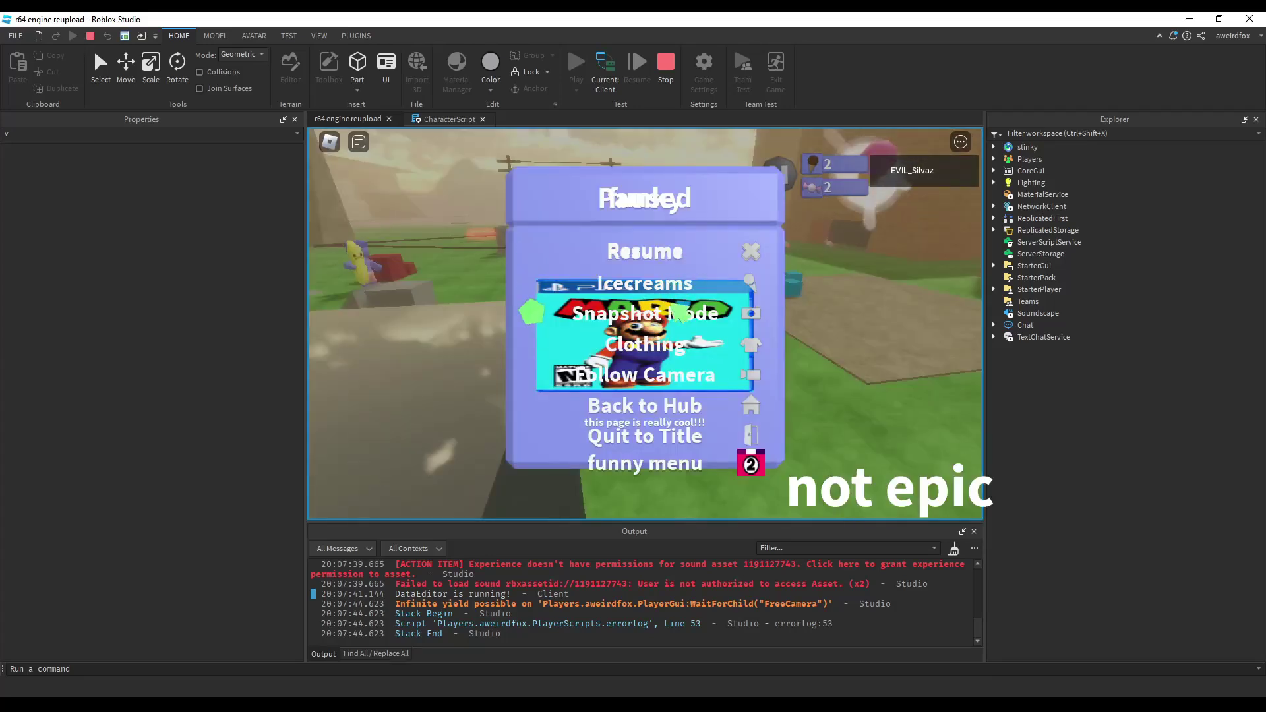
pyautogui.click(666, 66)
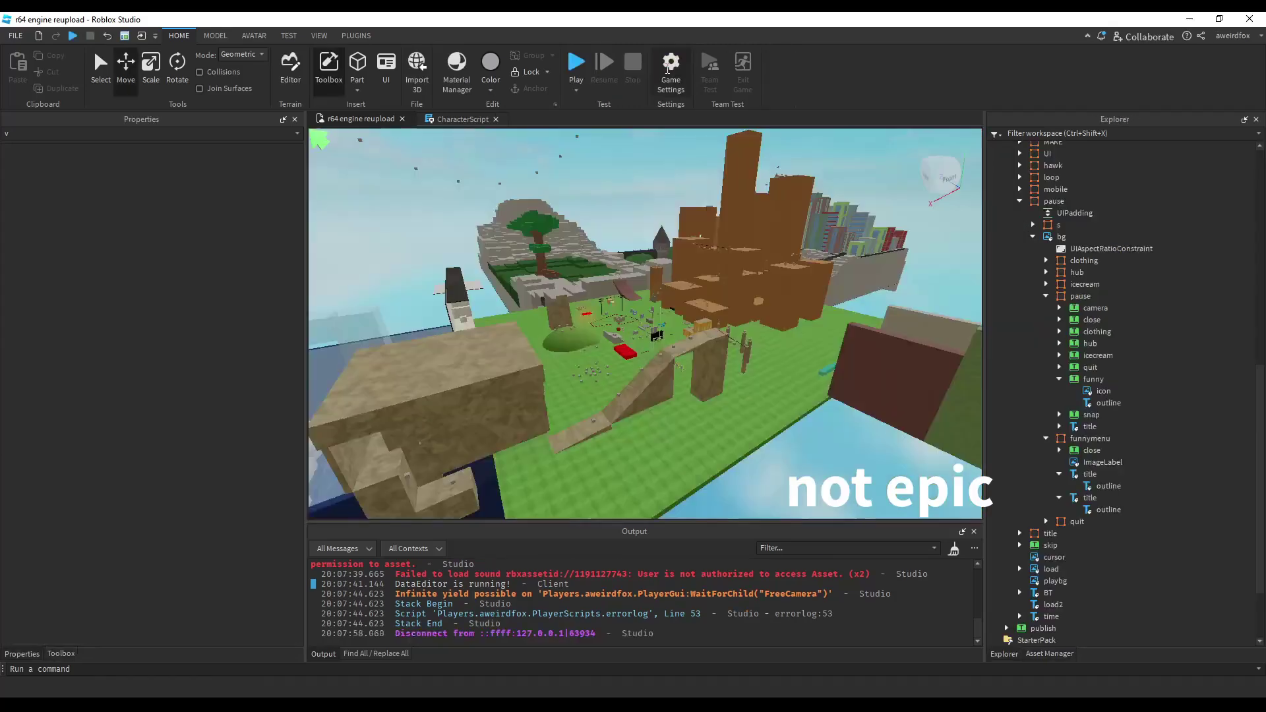
# - Add UI.pause.bg.funnymenu.Visible = false above pause() in the close function of CharacterScript's textbuttons table
pyautogui.click(442, 119)
pyautogui.scroll(5, 436, 333)
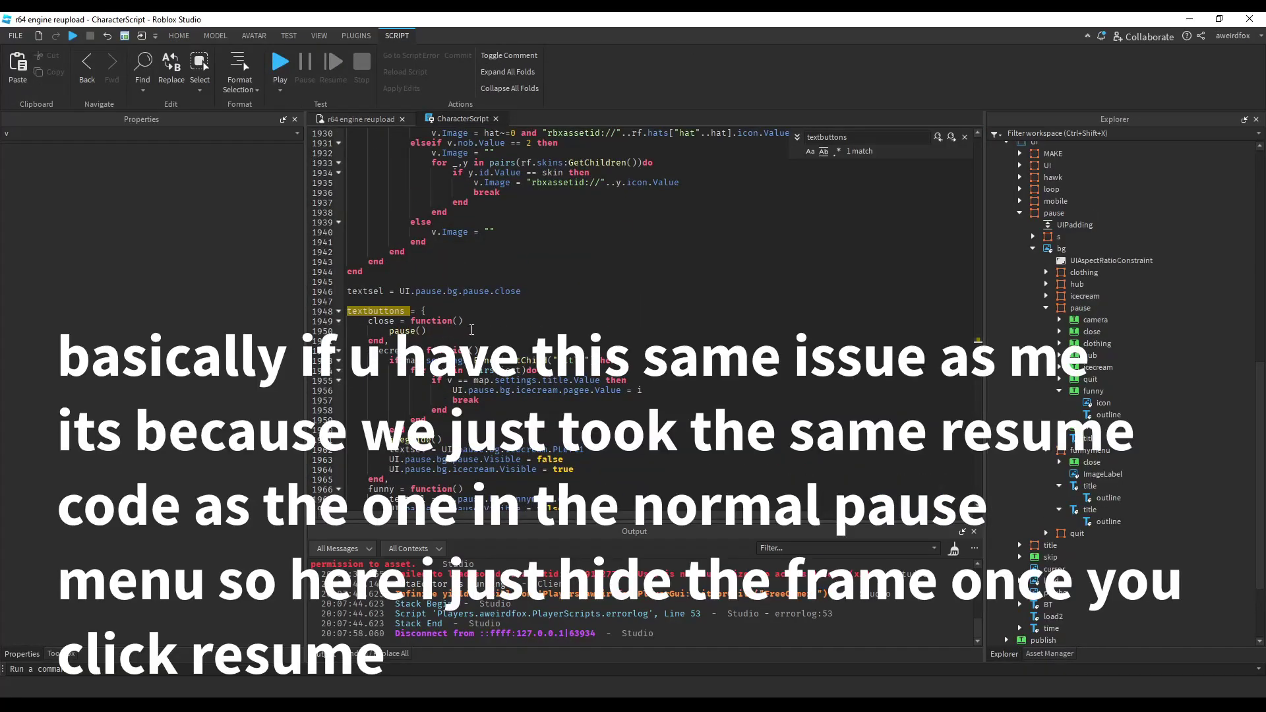
pyautogui.click(472, 322)
pyautogui.scroll(-3, 474, 323)
pyautogui.press('Return')
pyautogui.write('UI.pause.bg.funnymenu.Visible = false')
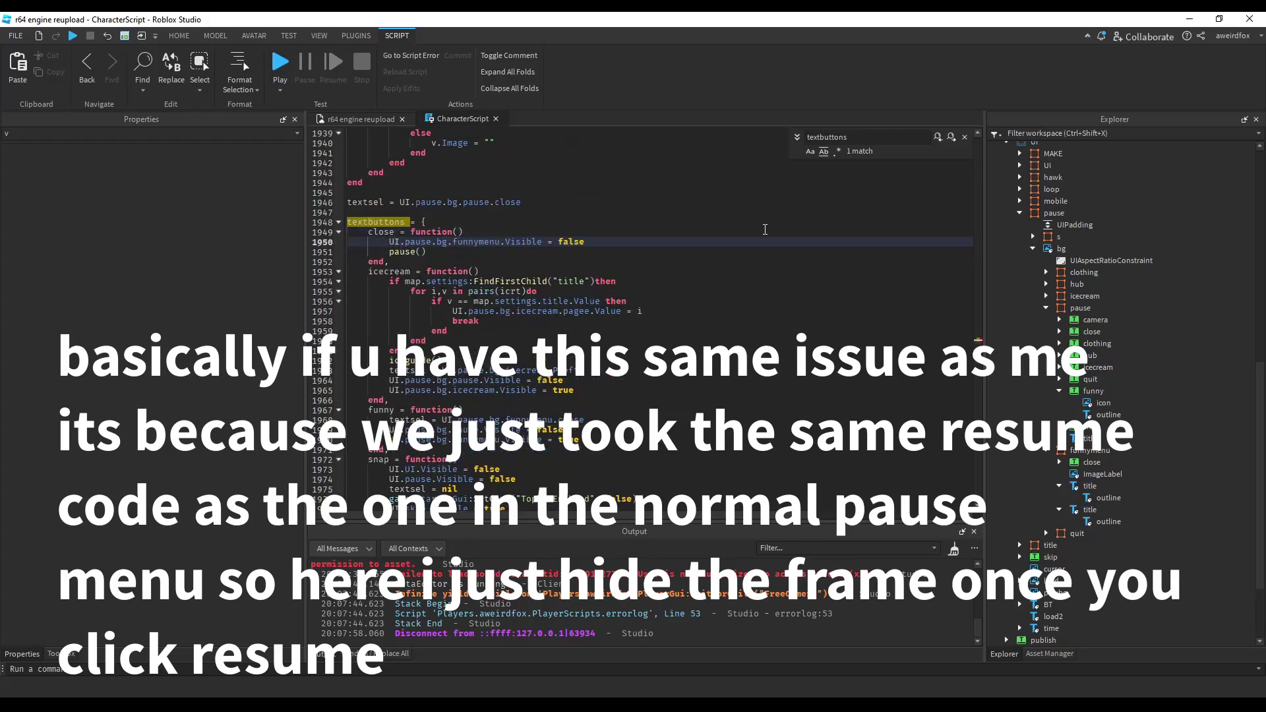
# - Move the funnymenu.Visible line below pause() and append the comment "because i cant be bothered to explain how to do this properly"
pyautogui.moveTo(585, 242); pyautogui.dragTo(348, 242)
pyautogui.hotkey('ctrl', 'x')
pyautogui.press('Delete')
pyautogui.press('End')
pyautogui.press('Return')
pyautogui.hotkey('ctrl', 'v')
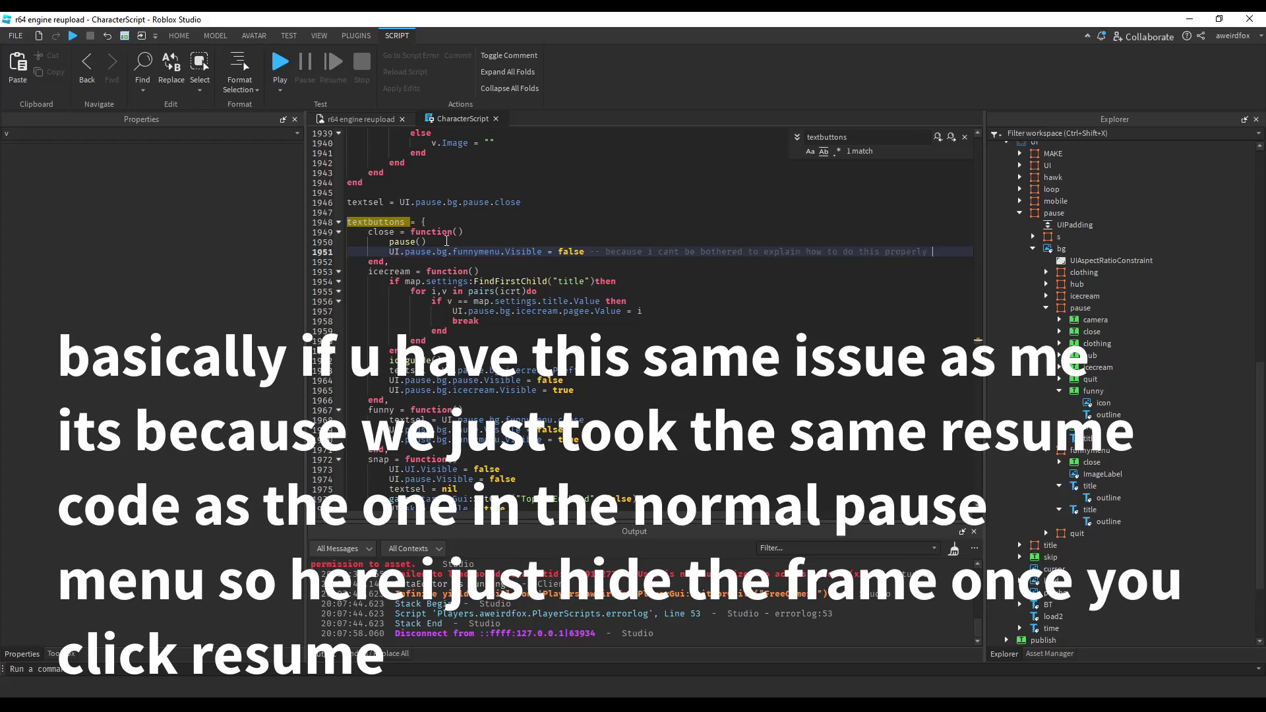
# - Playtest the pause menu again by opening the funny menu, resuming, toggling pause, and walking the character
pyautogui.press('F5')
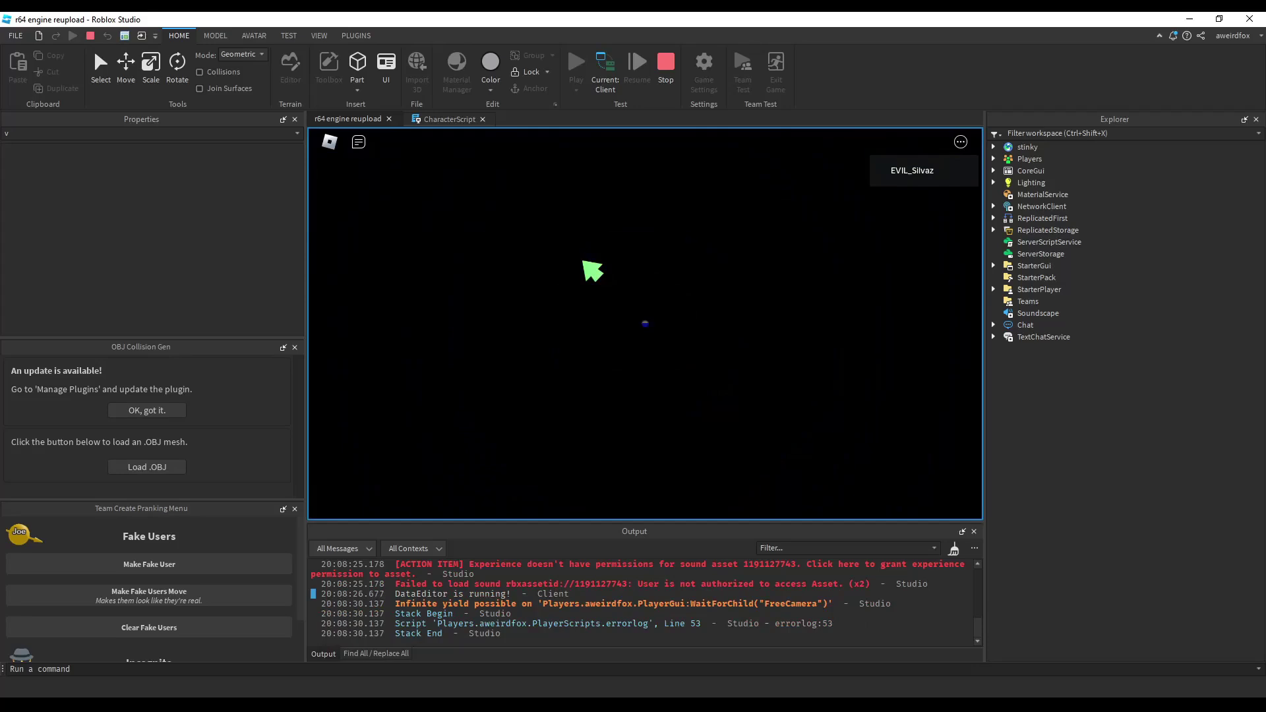
pyautogui.press('Tab')
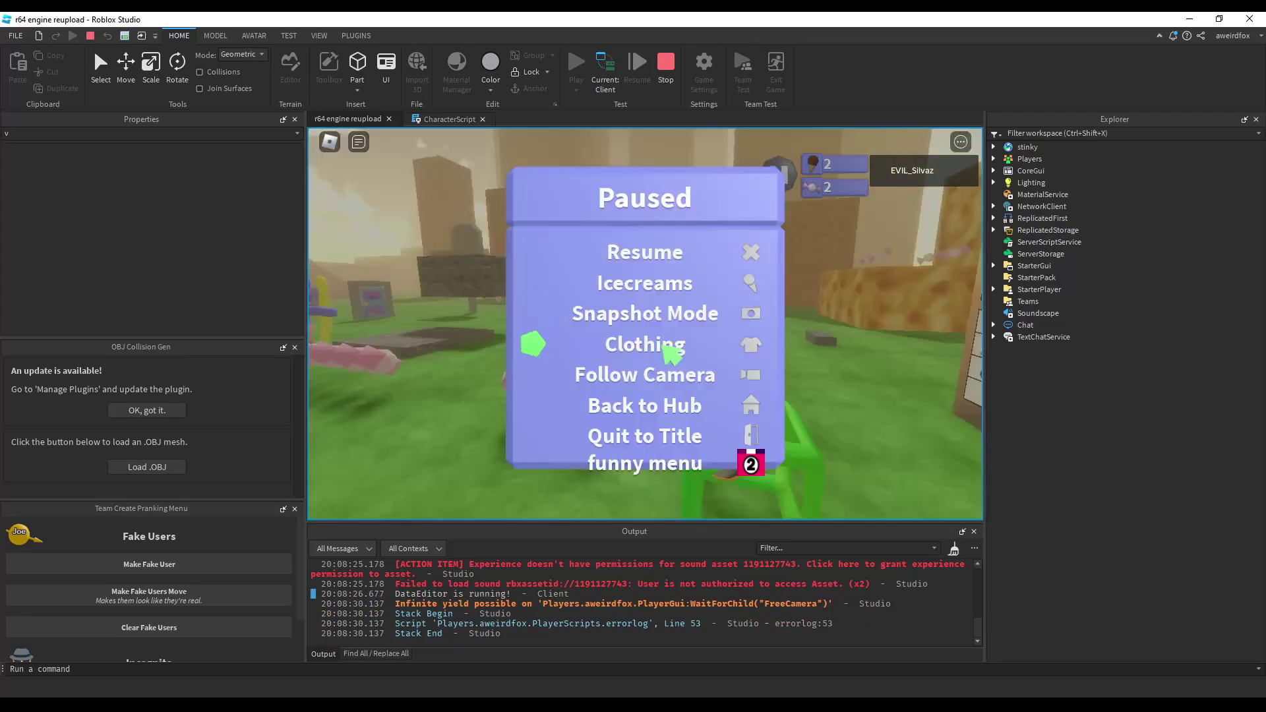
pyautogui.click(674, 452)
pyautogui.click(631, 254)
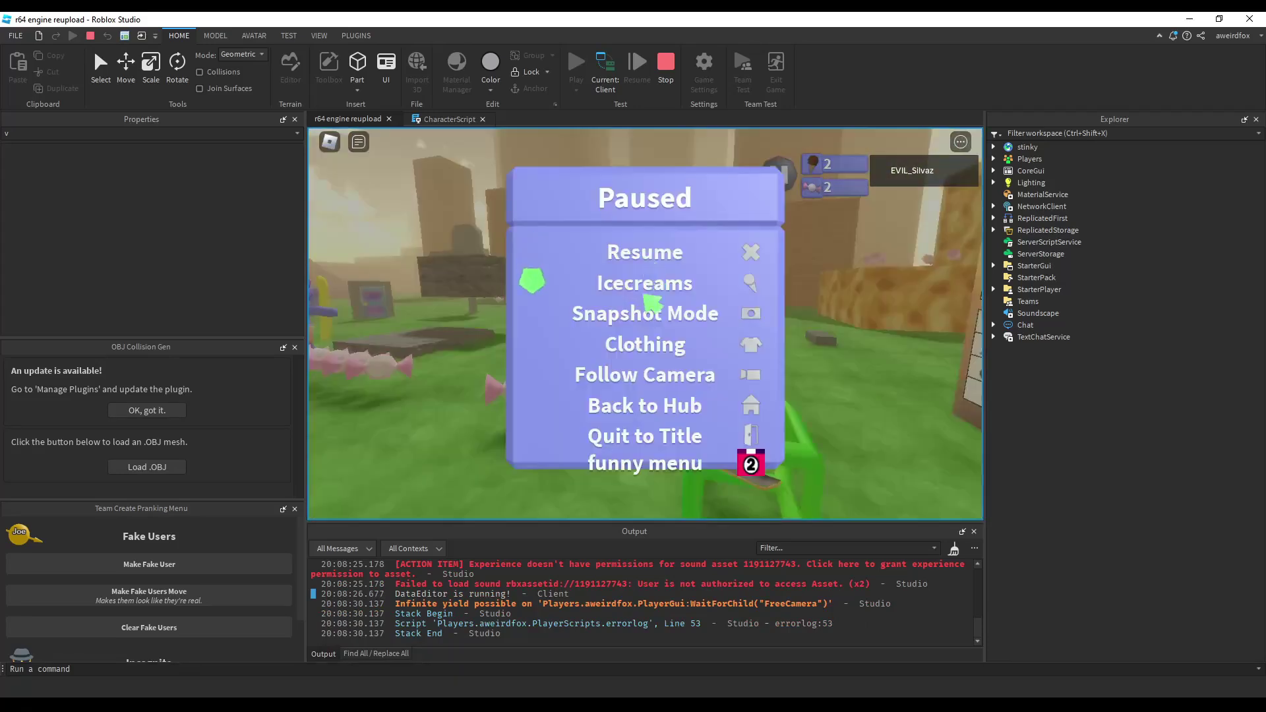
pyautogui.press('Tab')
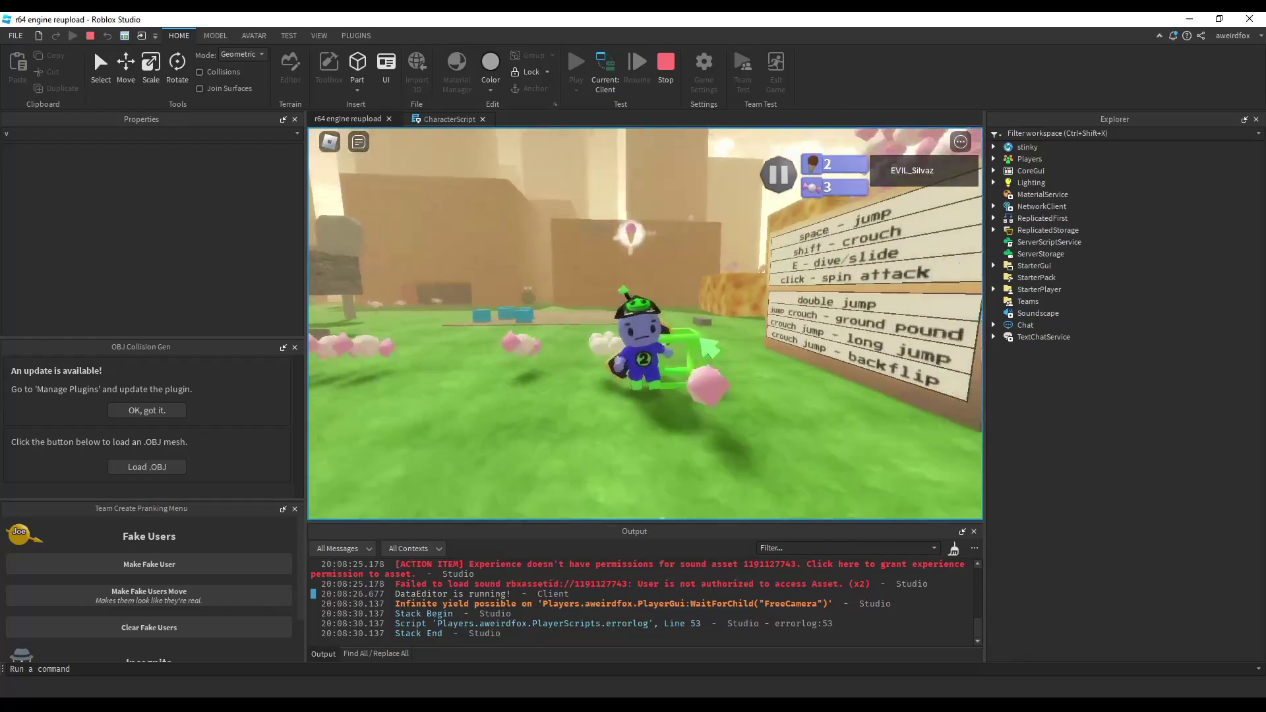
pyautogui.press('w')
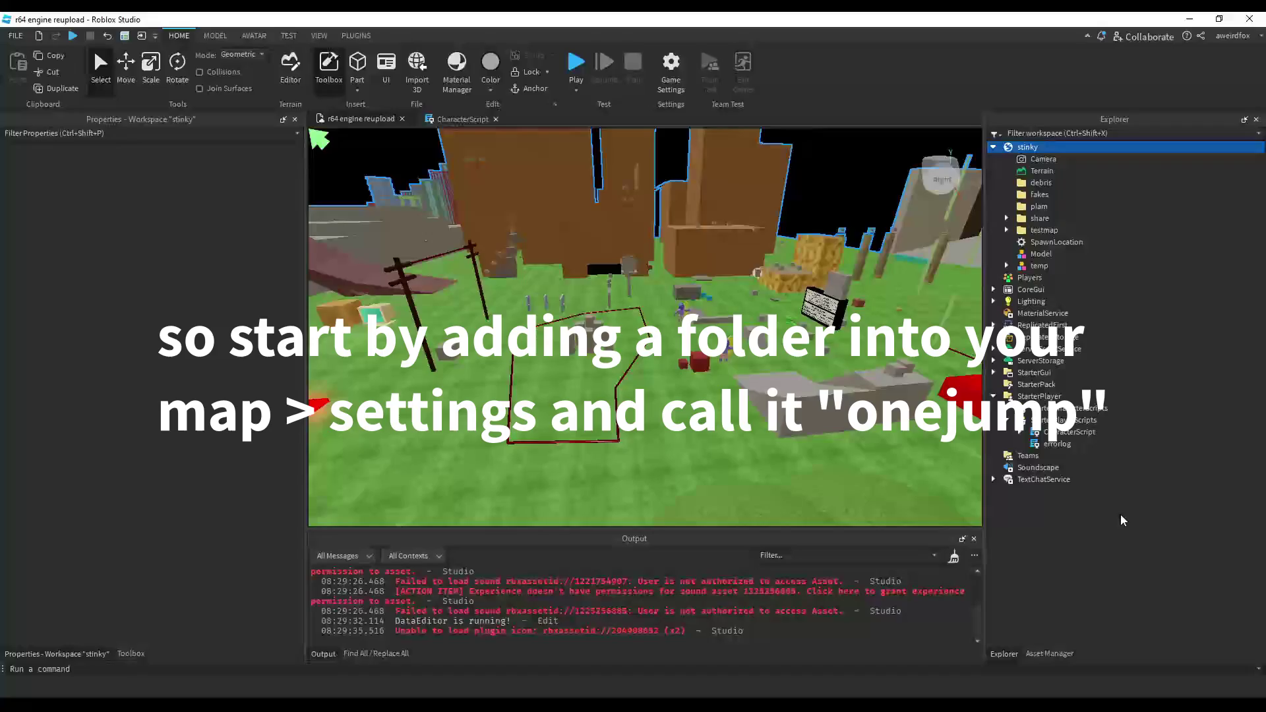
# - Add a folder named onejump inside the settings folder of testmap
pyautogui.doubleClick(1025, 230)
pyautogui.click(1020, 254)
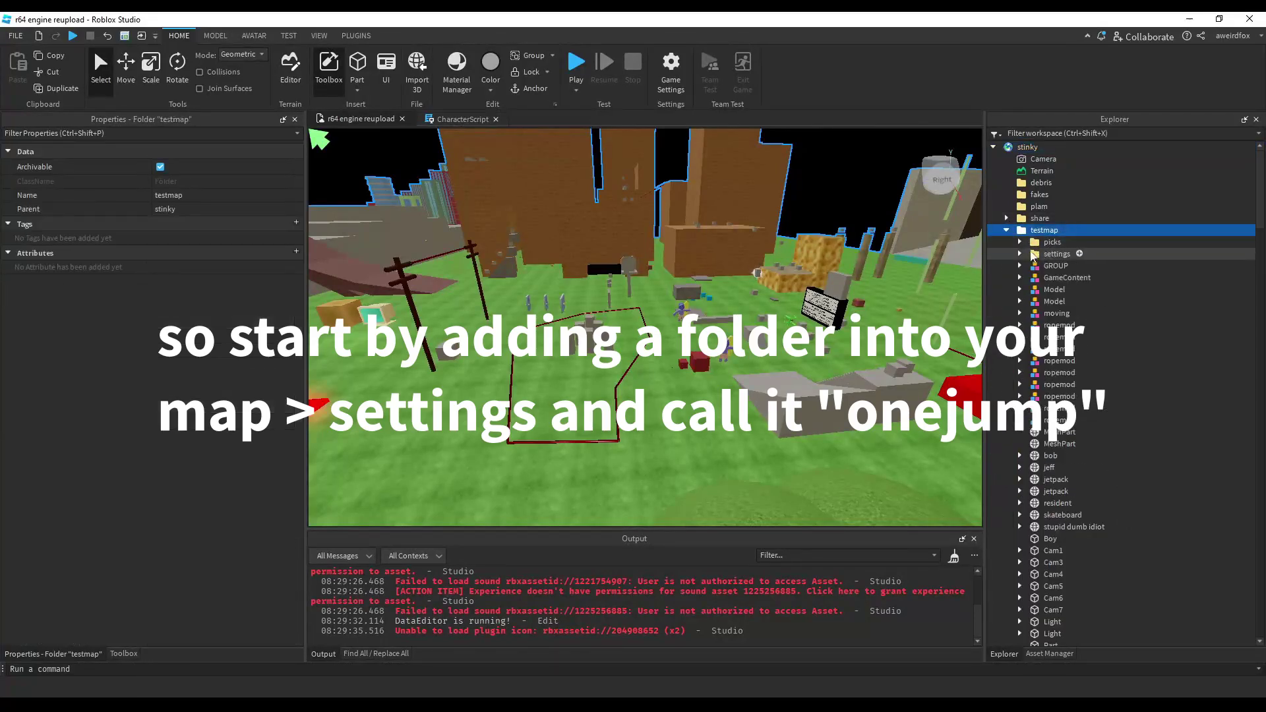
pyautogui.click(1043, 254)
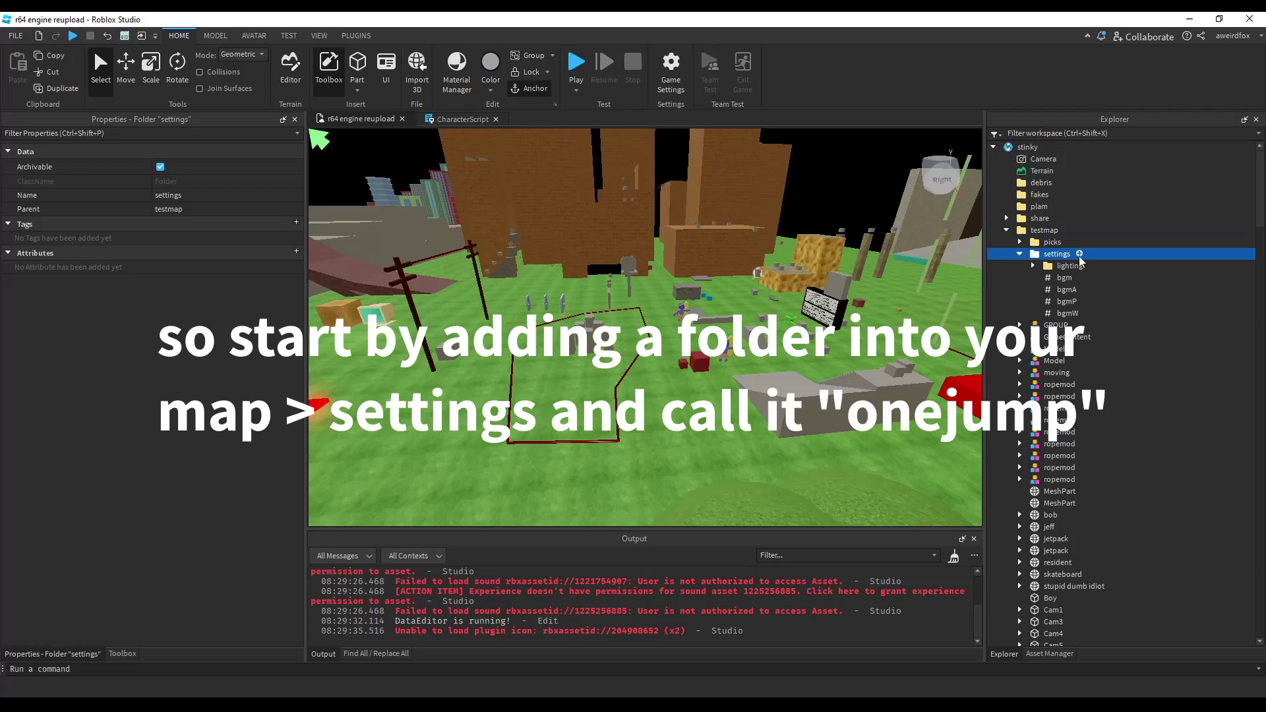
pyautogui.click(1079, 254)
pyautogui.click(1070, 291)
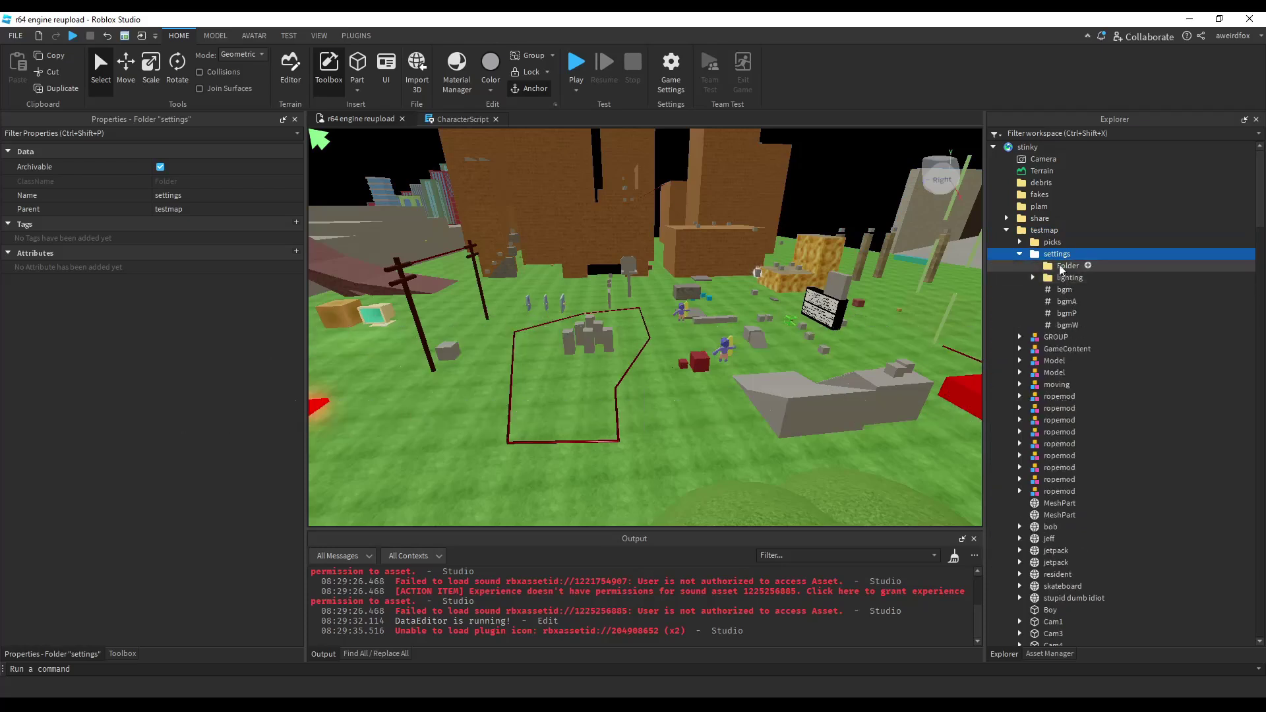
pyautogui.click(204, 196)
pyautogui.write('onejump')
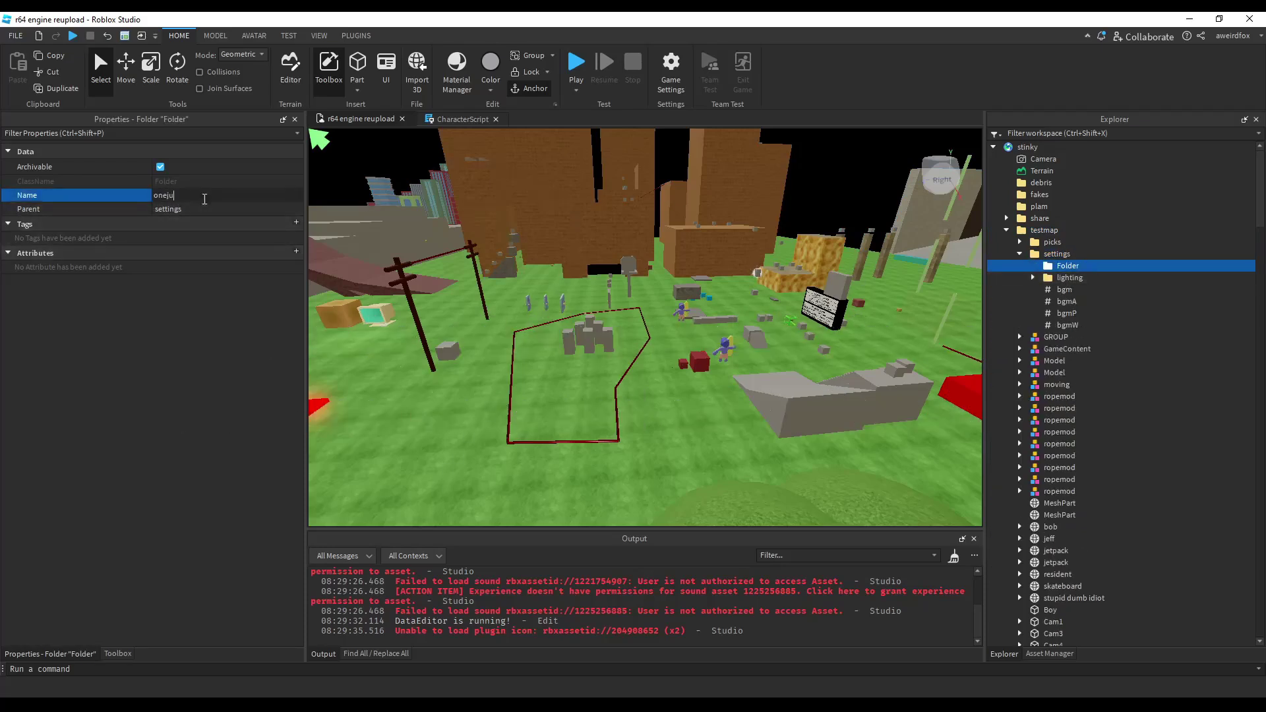
pyautogui.press('Return')
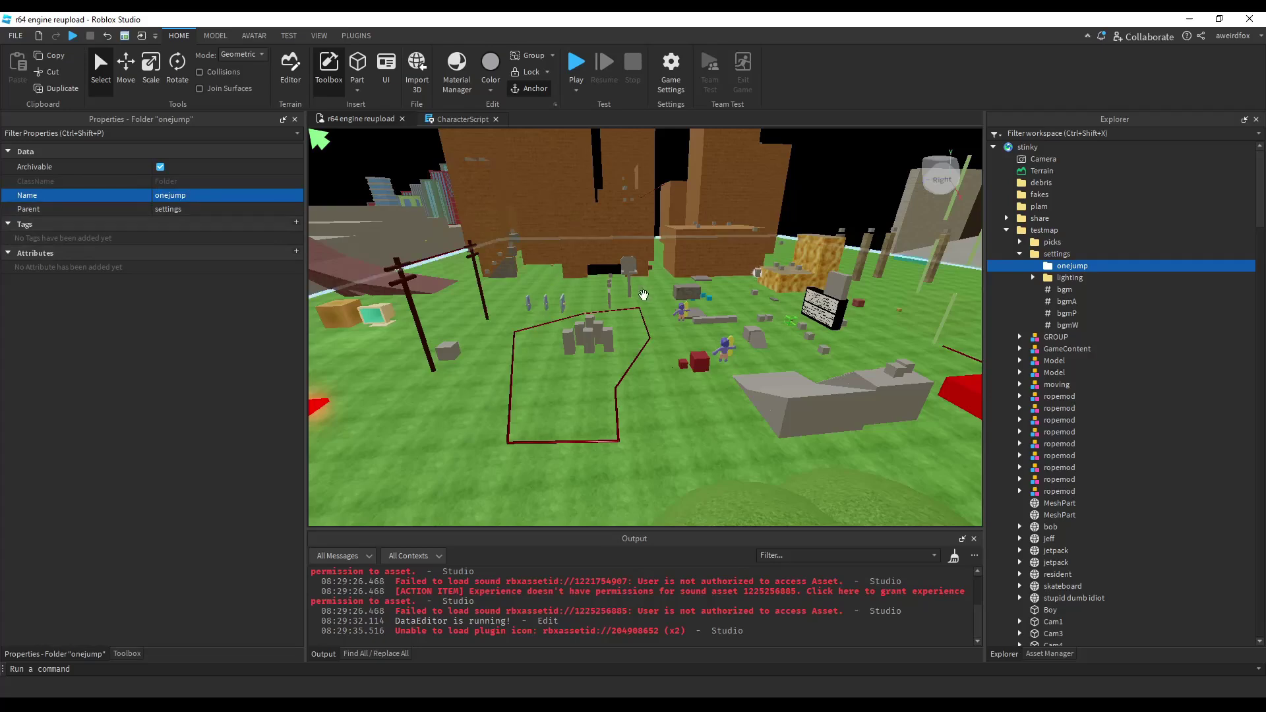
pyautogui.scroll(4, 639, 264)
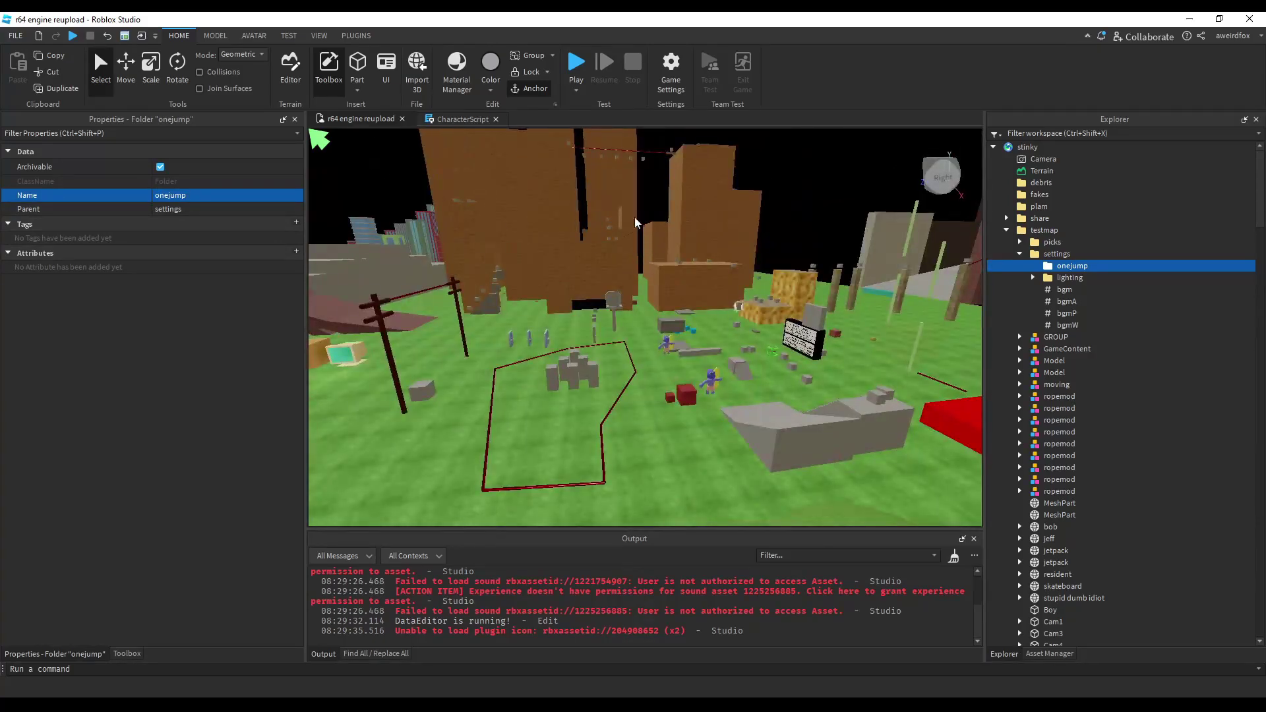
# - In CharacterScript's jump function, add and not map.settings:FindFirstChild("onejump") to the elseif not ground and not djump condition
pyautogui.click(455, 119)
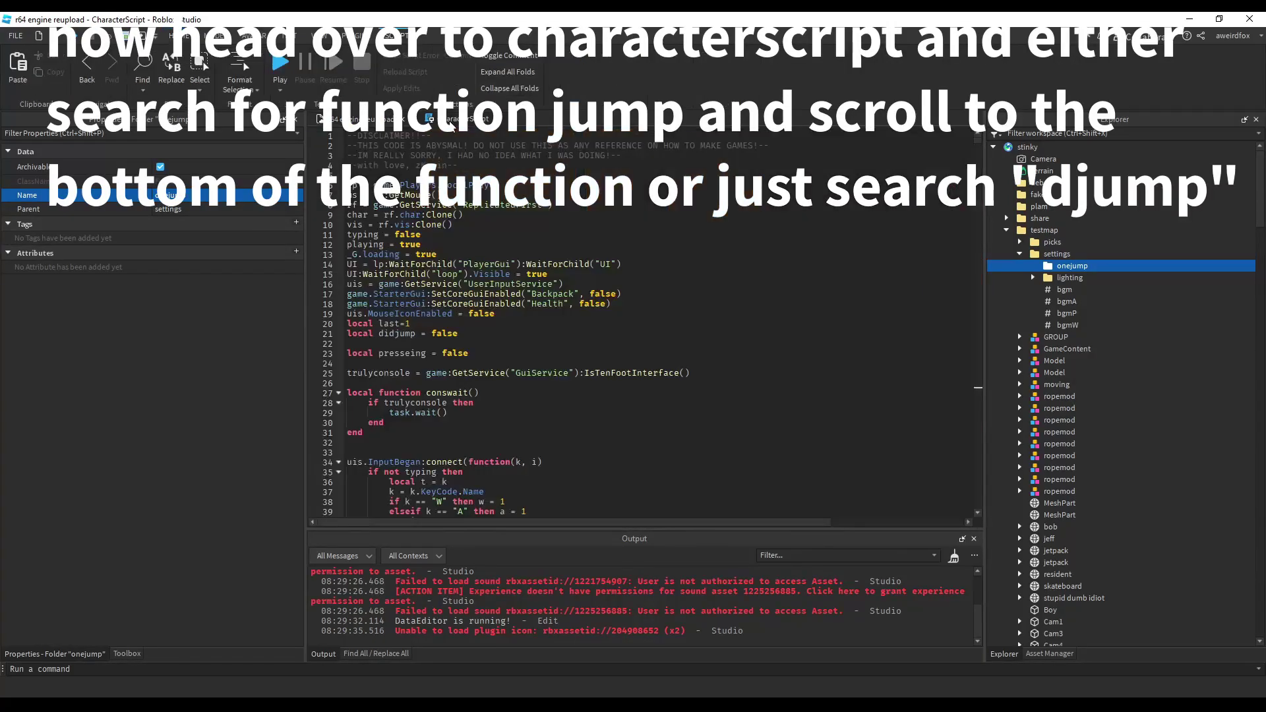
pyautogui.click(453, 227)
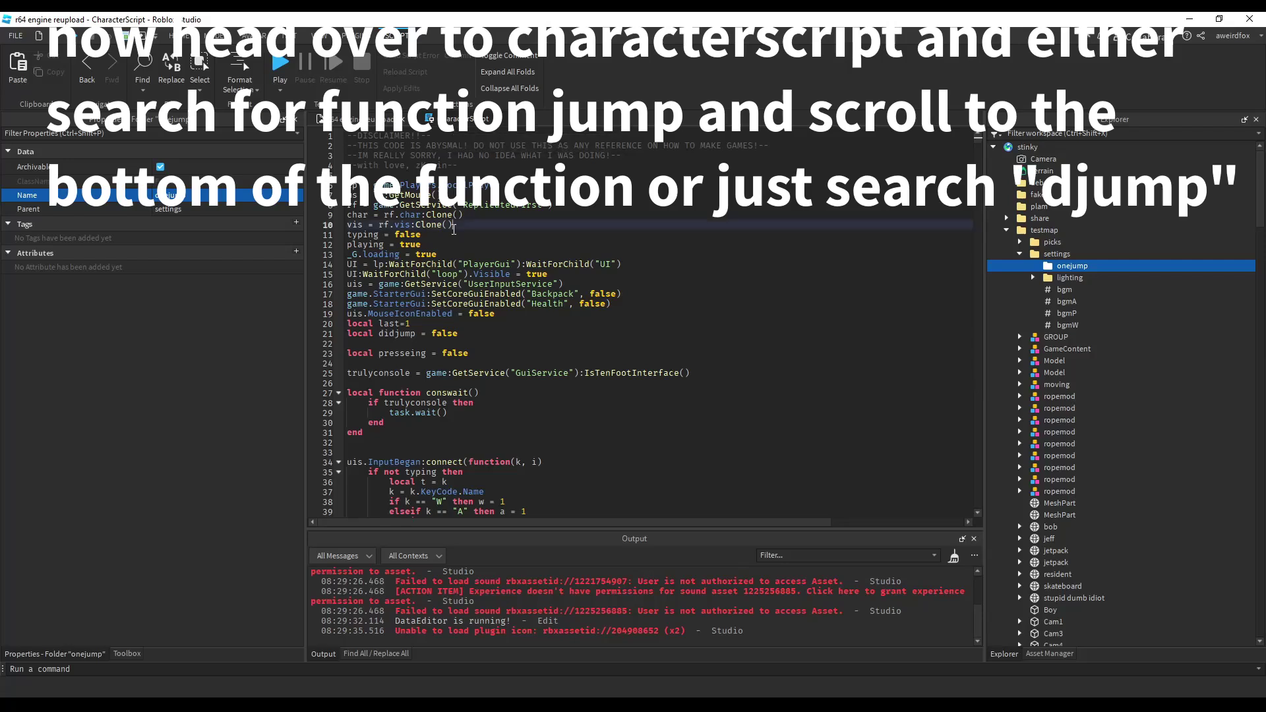
pyautogui.hotkey('ctrl', 'f')
pyautogui.write('function jum')
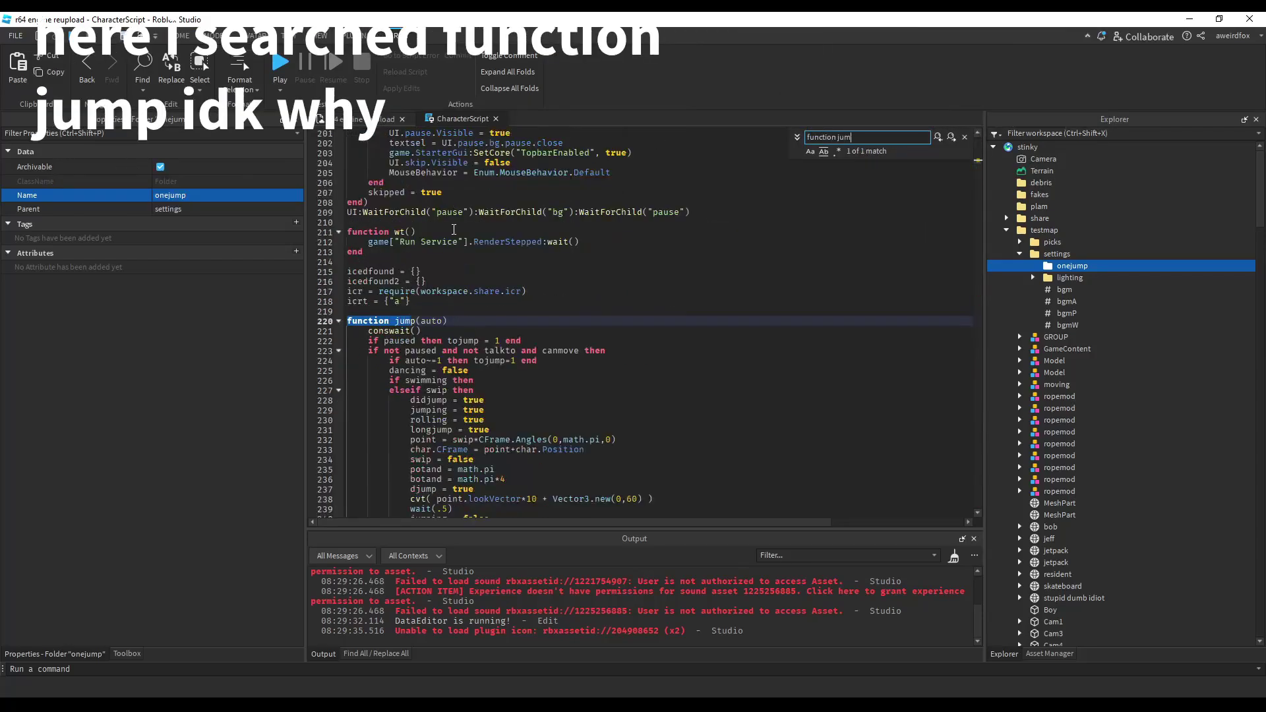
pyautogui.scroll(-1, 504, 234)
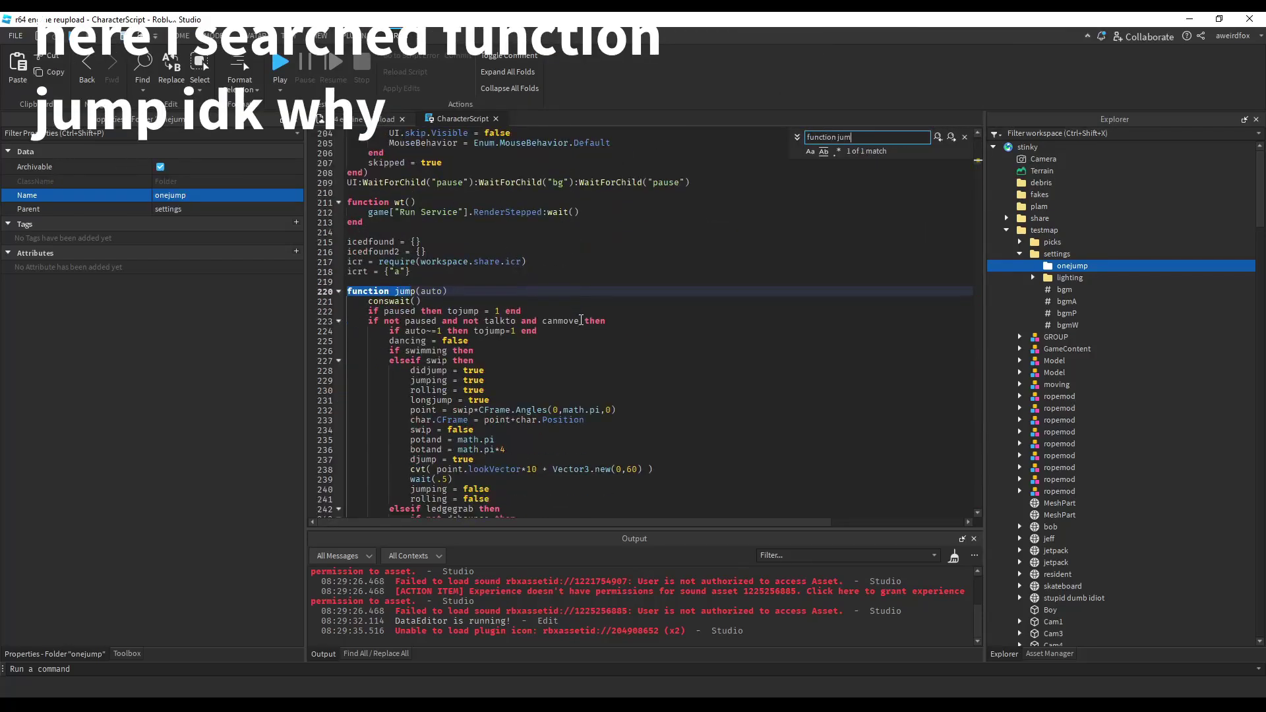
pyautogui.click(578, 322)
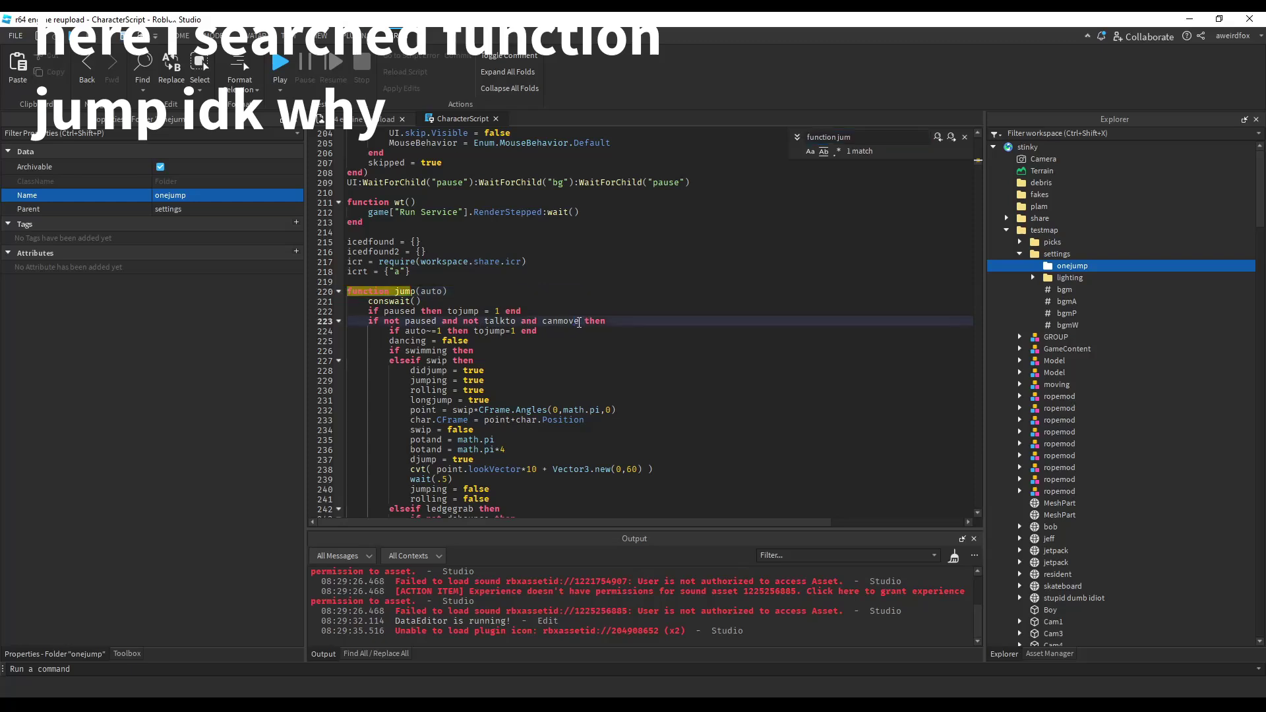
pyautogui.scroll(-20, 587, 319)
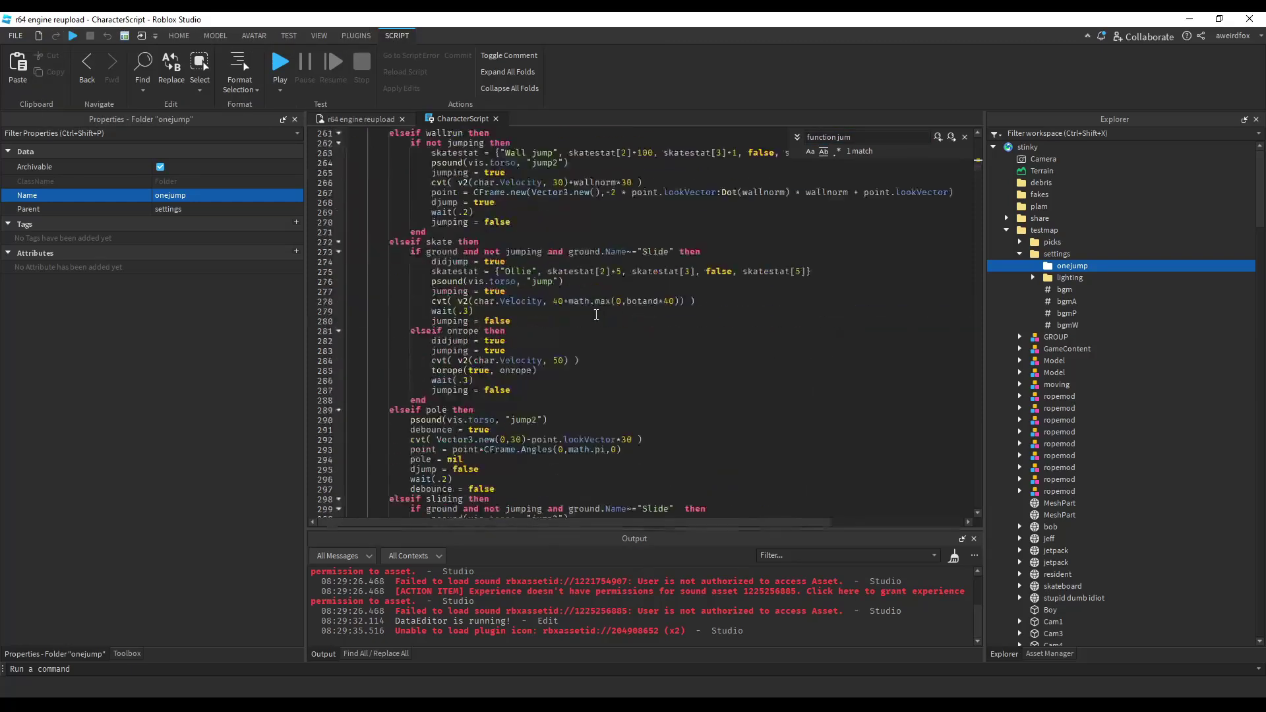
pyautogui.scroll(-19, 596, 315)
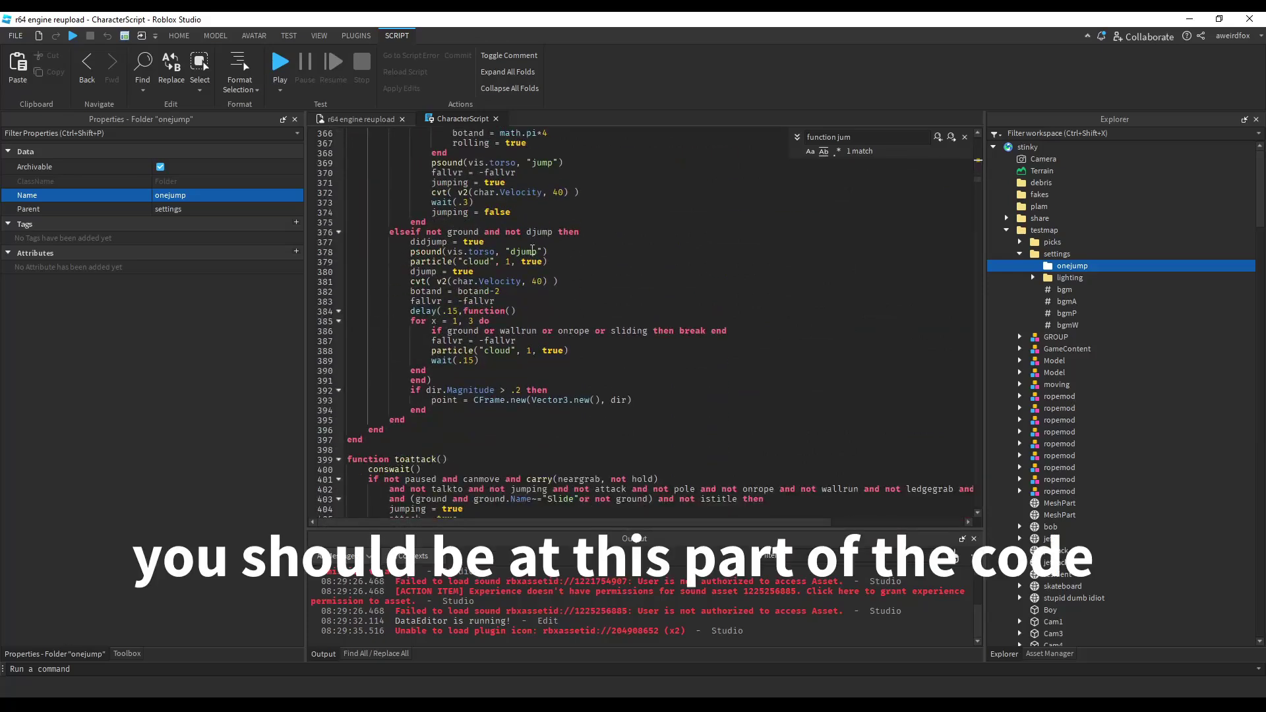
pyautogui.click(553, 231)
pyautogui.write('and not map.set')
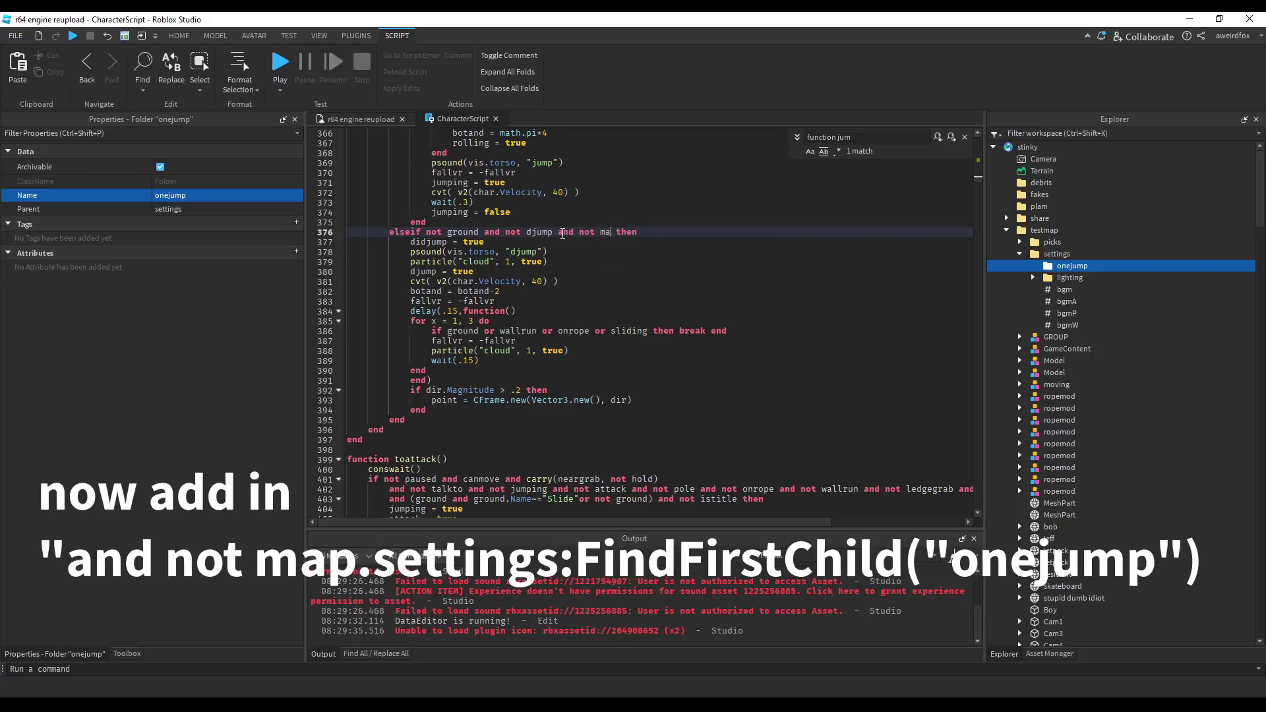
pyautogui.write('tings:FindFirstChild("onejump")')
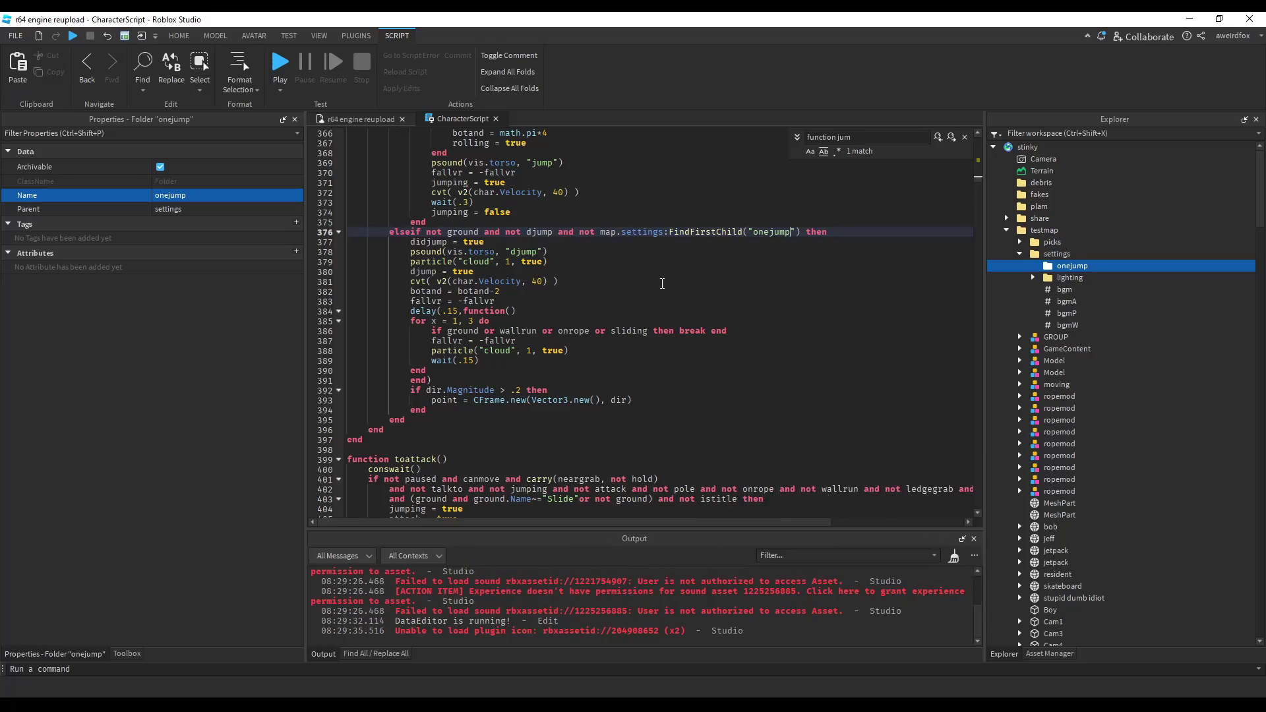
# - Copy the map.settings:FindFirstChild("onejump") expression into function toattack's long if condition after not istitle, preceded by and not
pyautogui.moveTo(804, 236); pyautogui.dragTo(596, 233)
pyautogui.hotkey('ctrl', 'c')
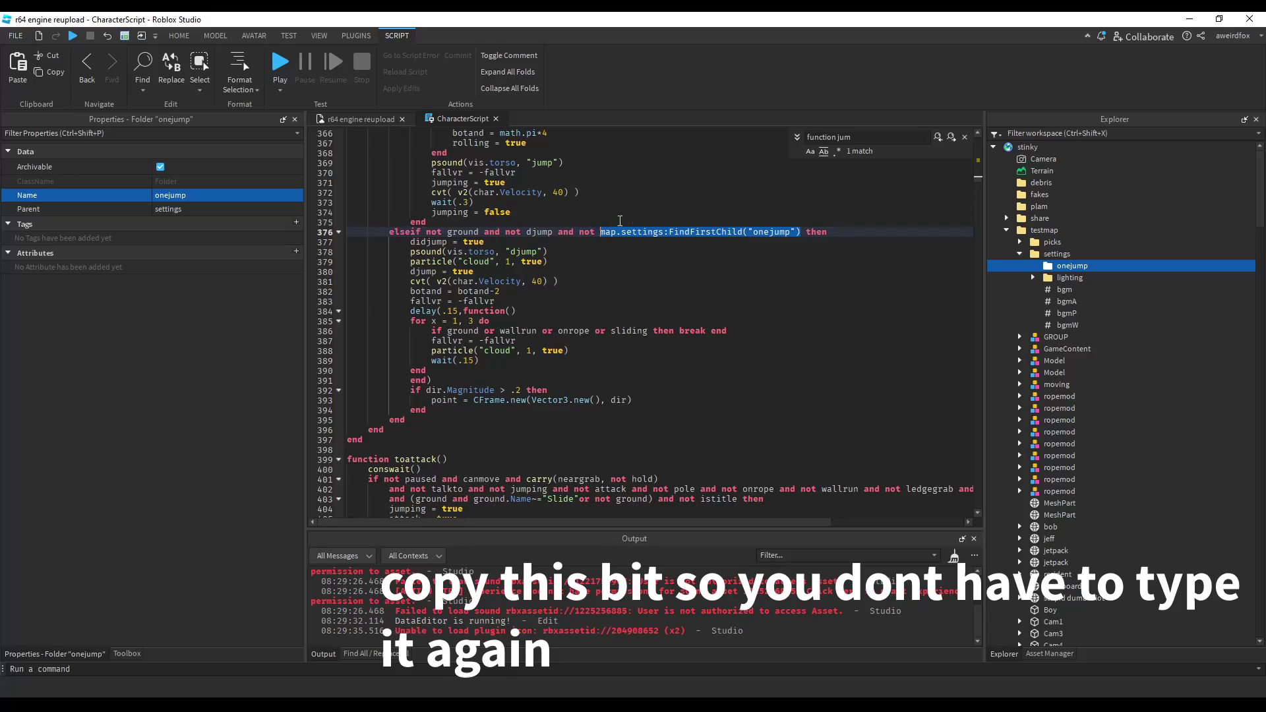
pyautogui.doubleClick(867, 136)
pyautogui.write('toattack')
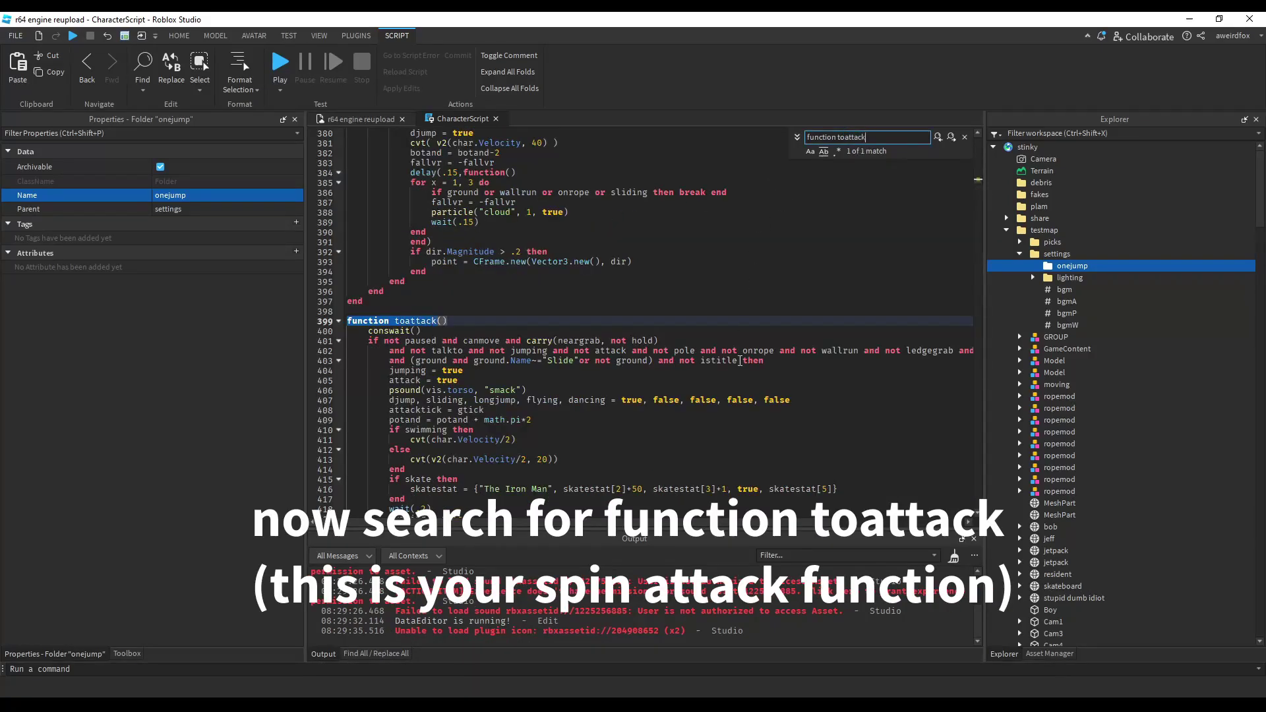
pyautogui.click(738, 360)
pyautogui.hotkey('ctrl', 'v')
pyautogui.write('and not')
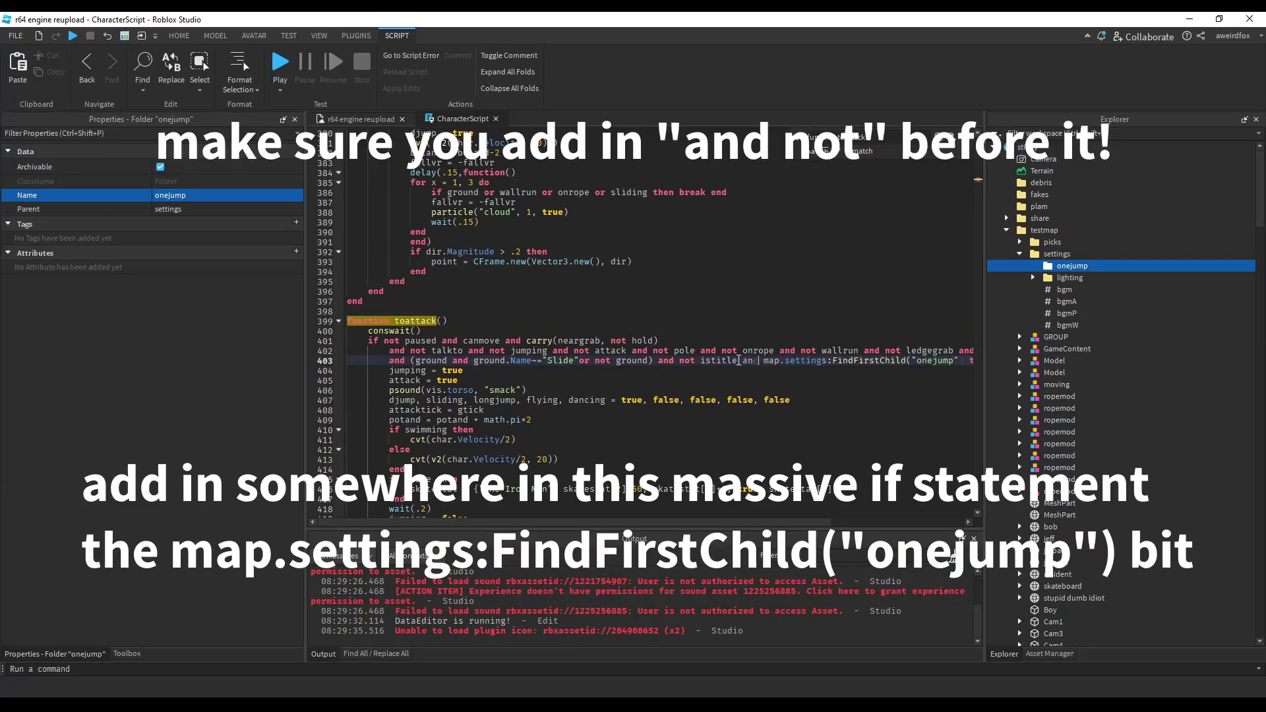
pyautogui.click(737, 350)
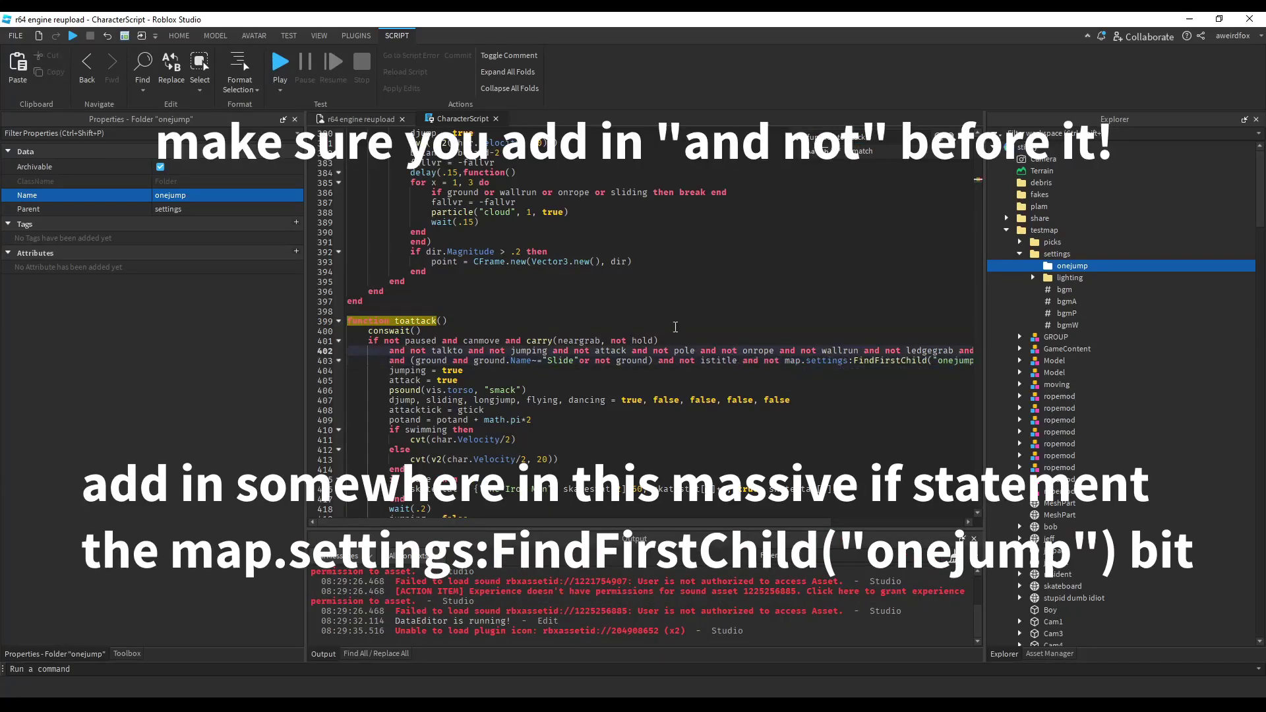
# - Find function dive and append and not map.settings:FindFirstChild("onejump") to its first if condition after canmove
pyautogui.doubleClick(847, 138)
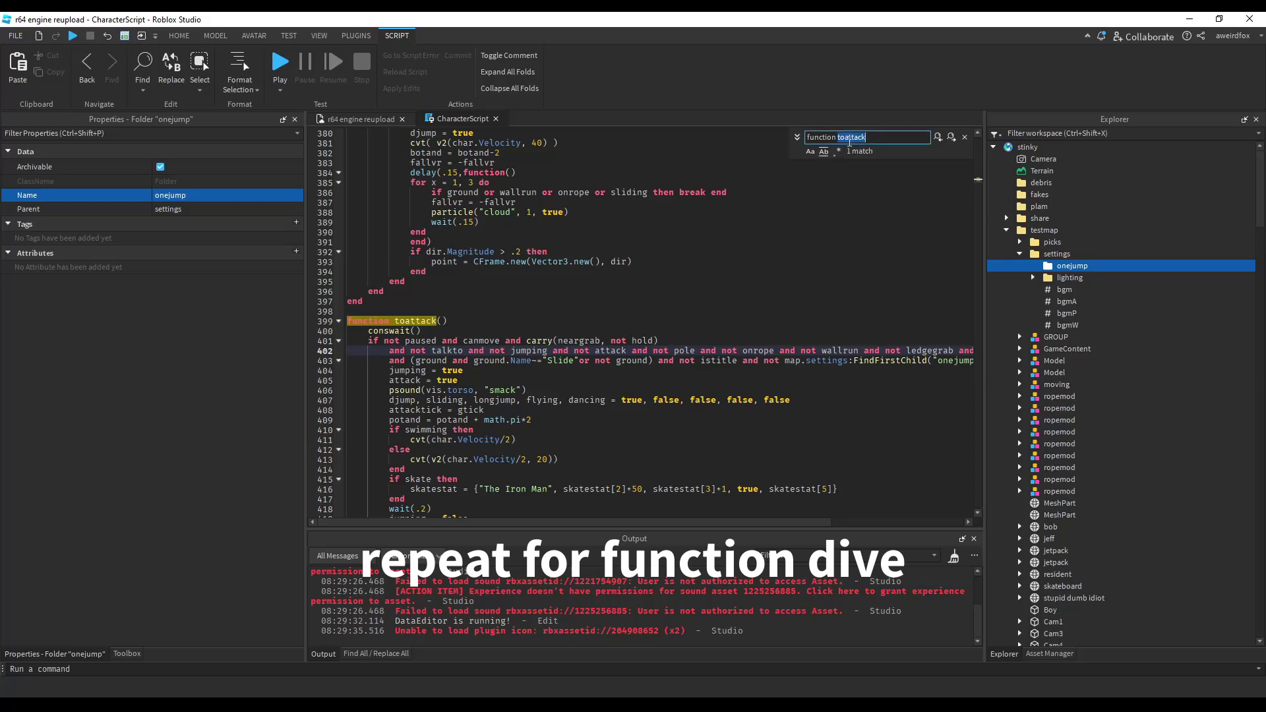
pyautogui.write('dive')
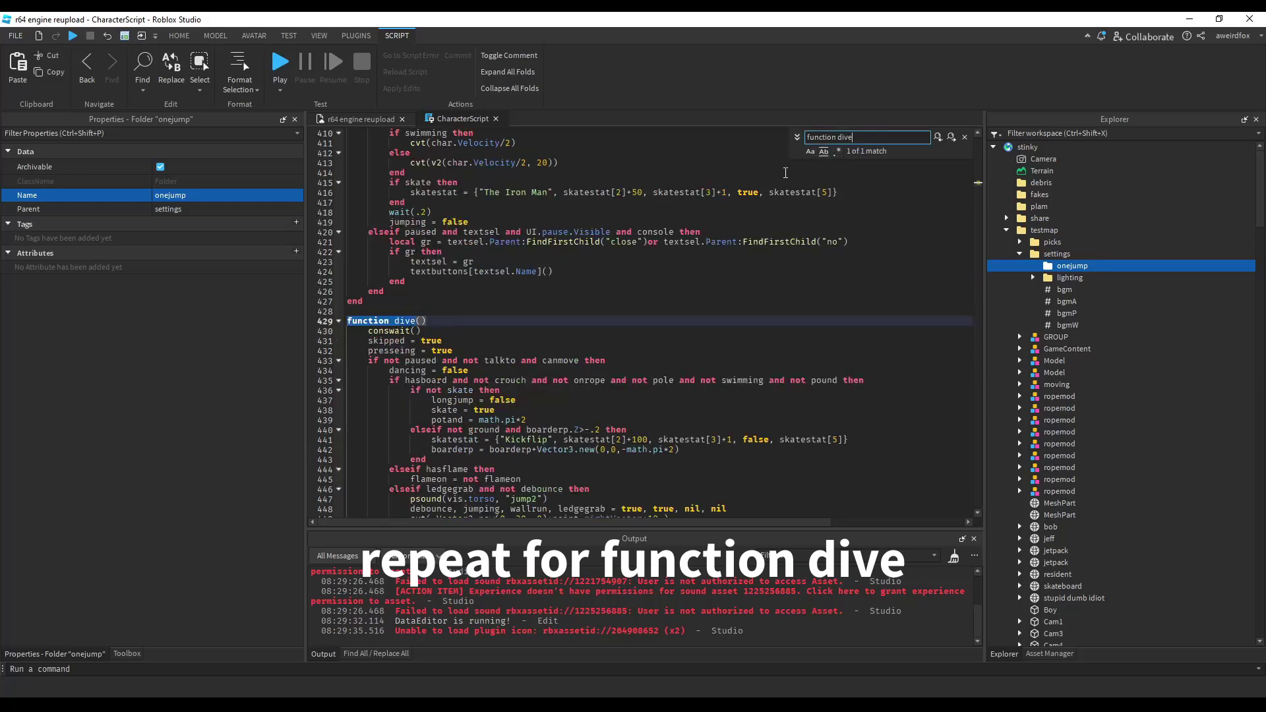
pyautogui.scroll(-1, 567, 343)
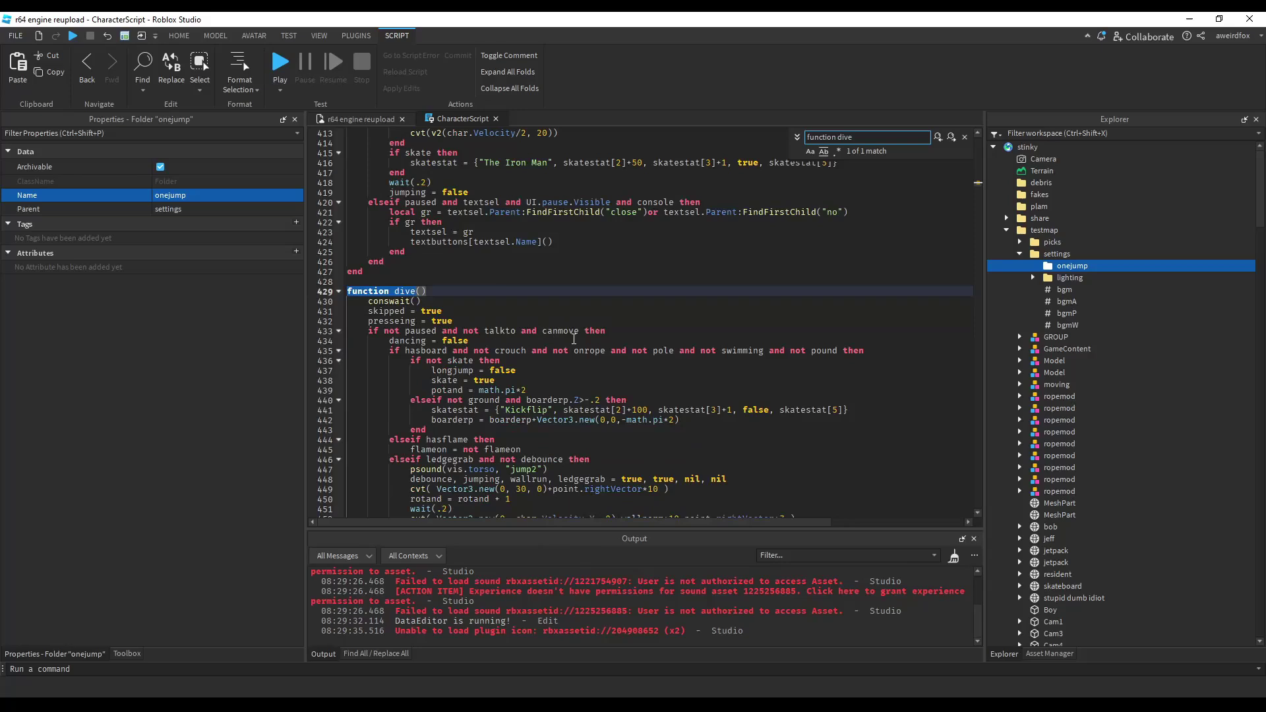
pyautogui.click(566, 328)
pyautogui.write('and not map.settings:FindFirstChild("onejump")')
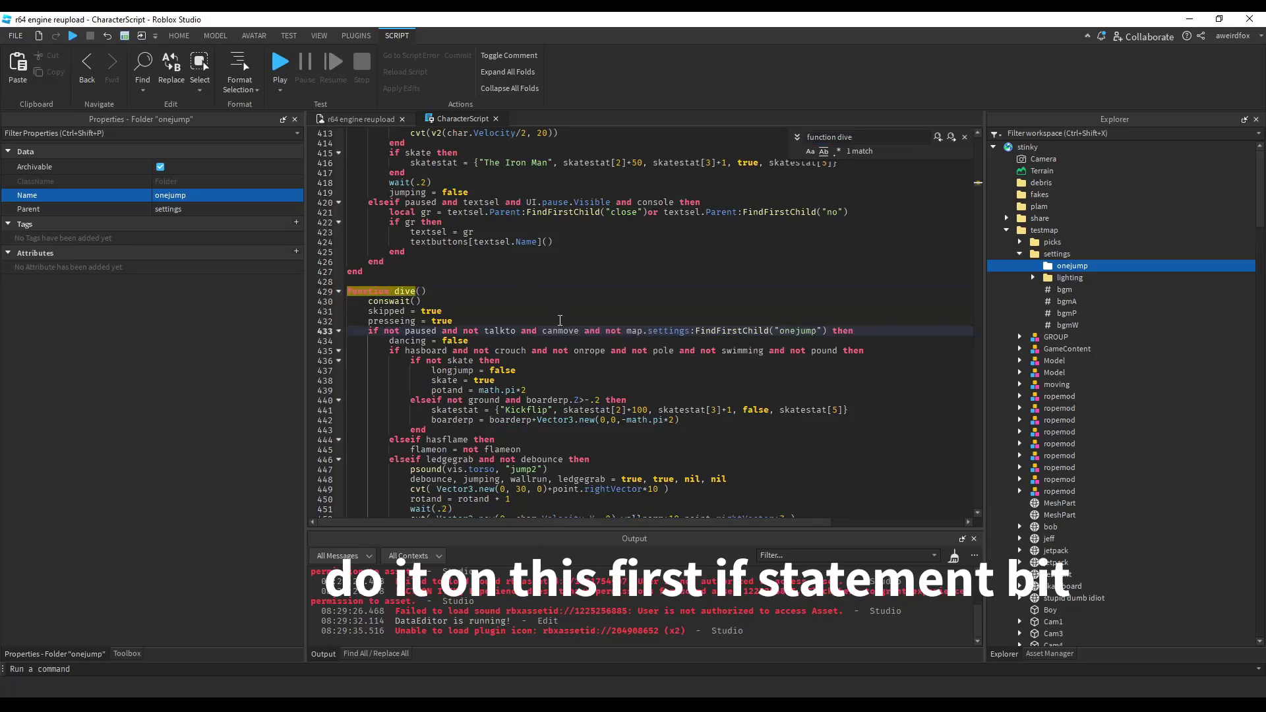
# - Find function loadmap and start an if map.settings:FindFirstChild("onejump") then statement below the ignore line
pyautogui.doubleClick(851, 137)
pyautogui.write('loadmap')
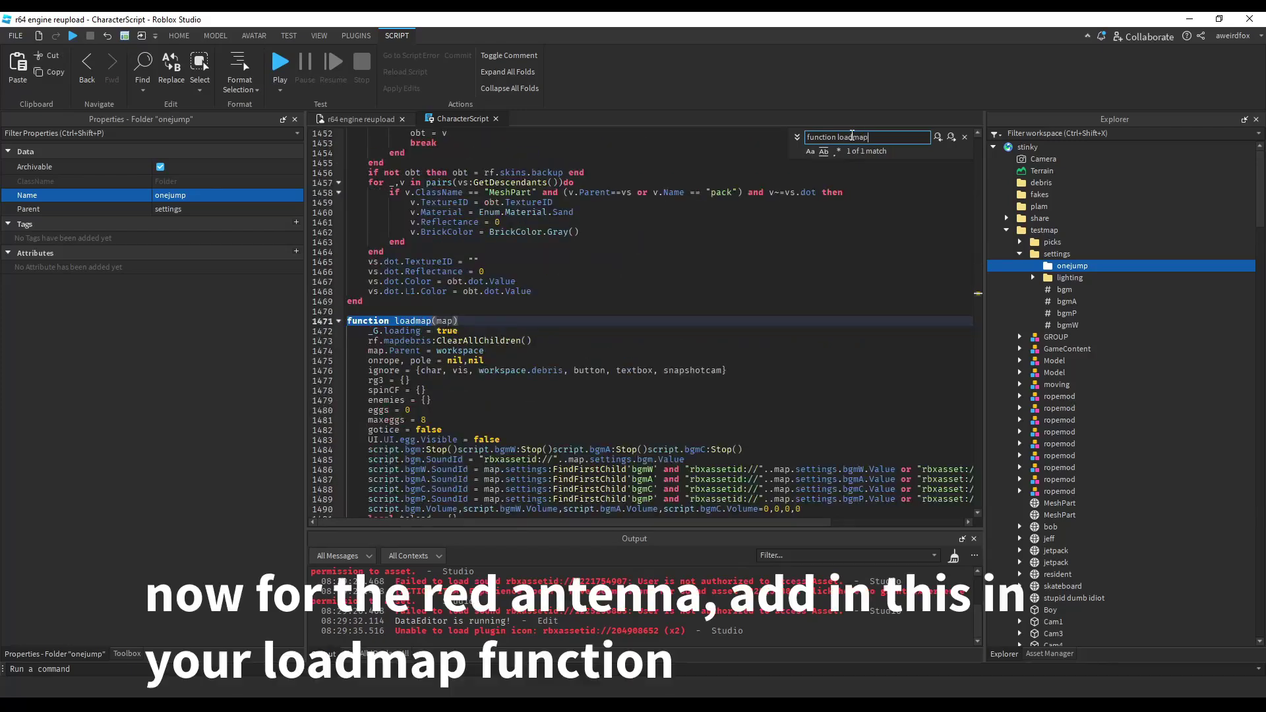
pyautogui.scroll(-2, 476, 294)
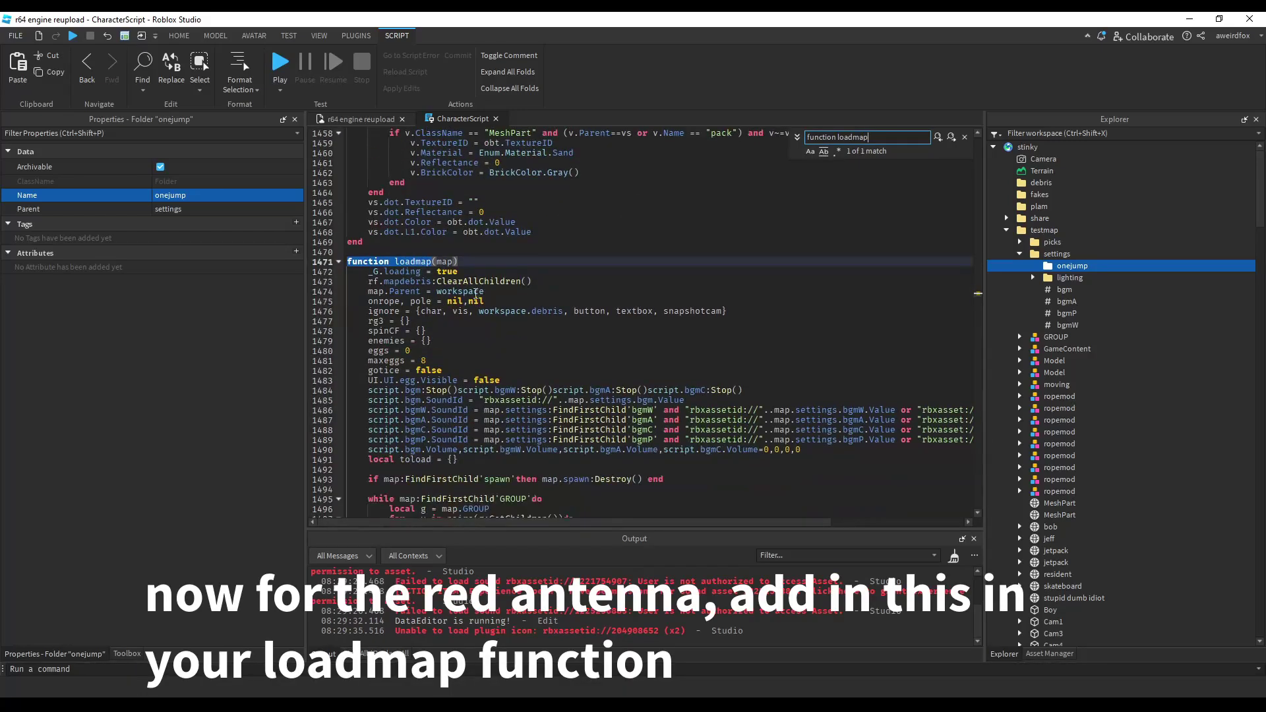
pyautogui.click(786, 311)
pyautogui.press('Return')
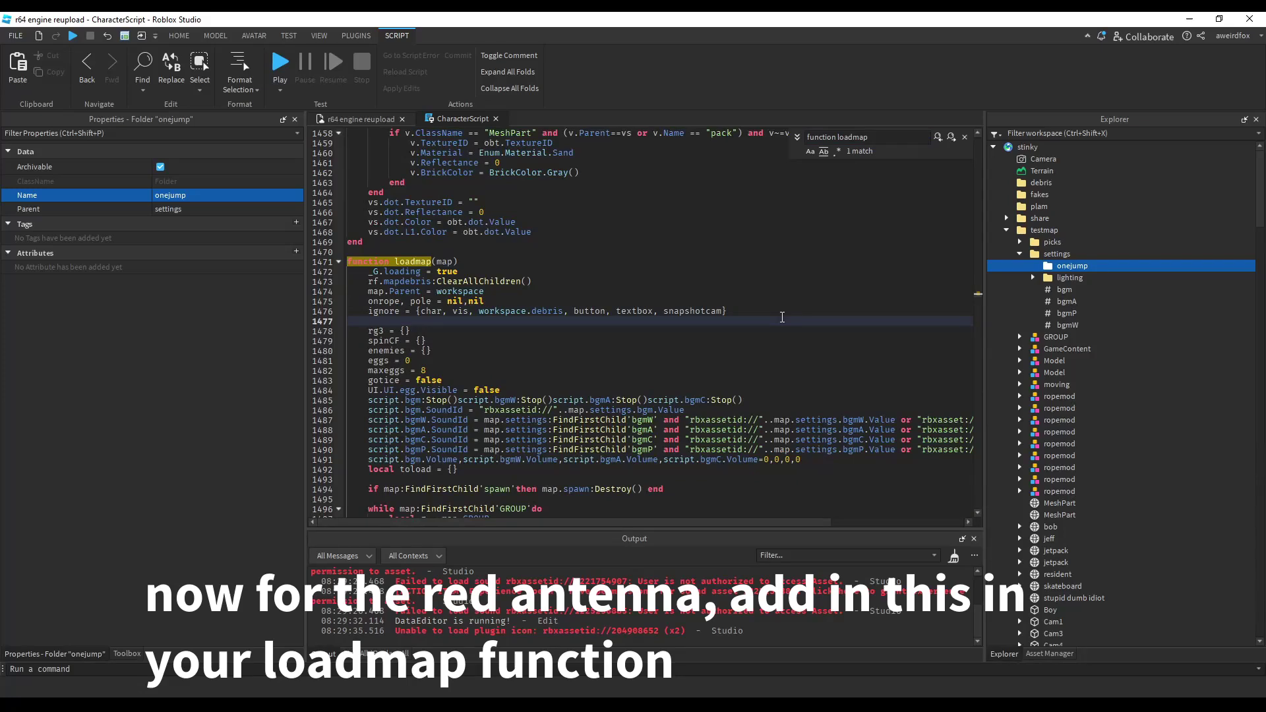
pyautogui.write('if map.settings:FindFIrst')
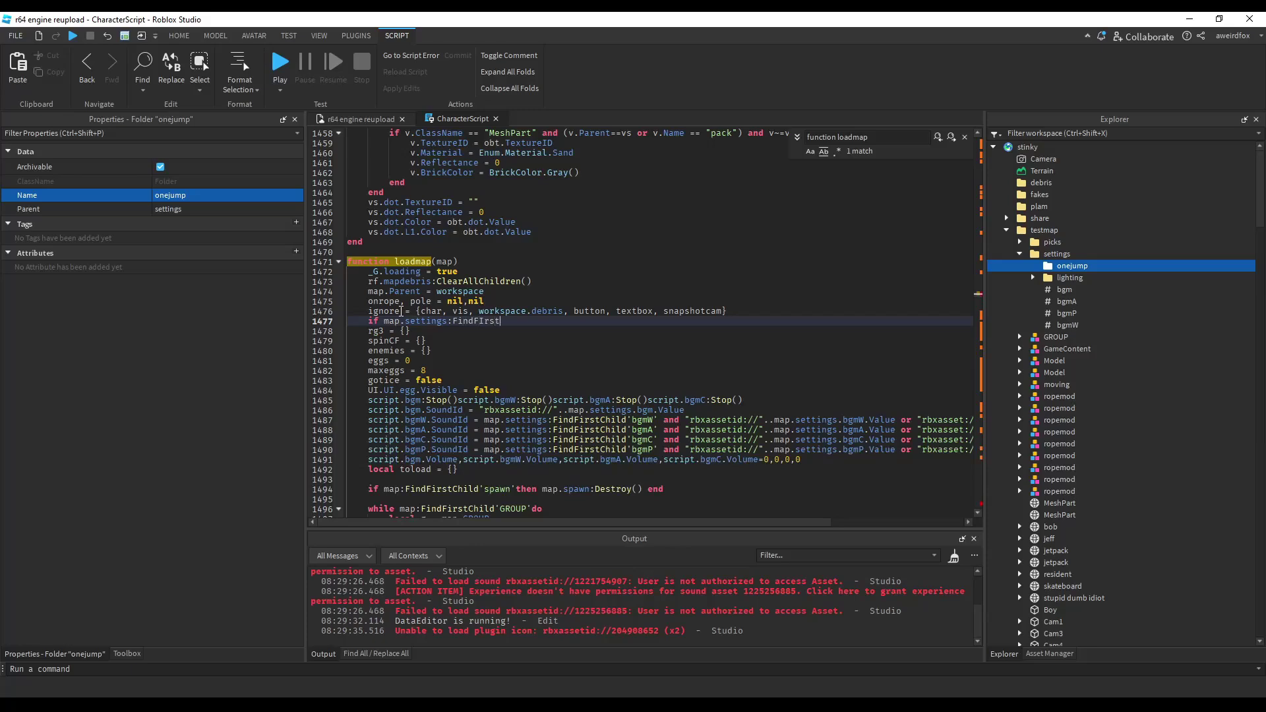
pyautogui.press('BackSpace')
pyautogui.press('BackSpace')
pyautogui.write('then')
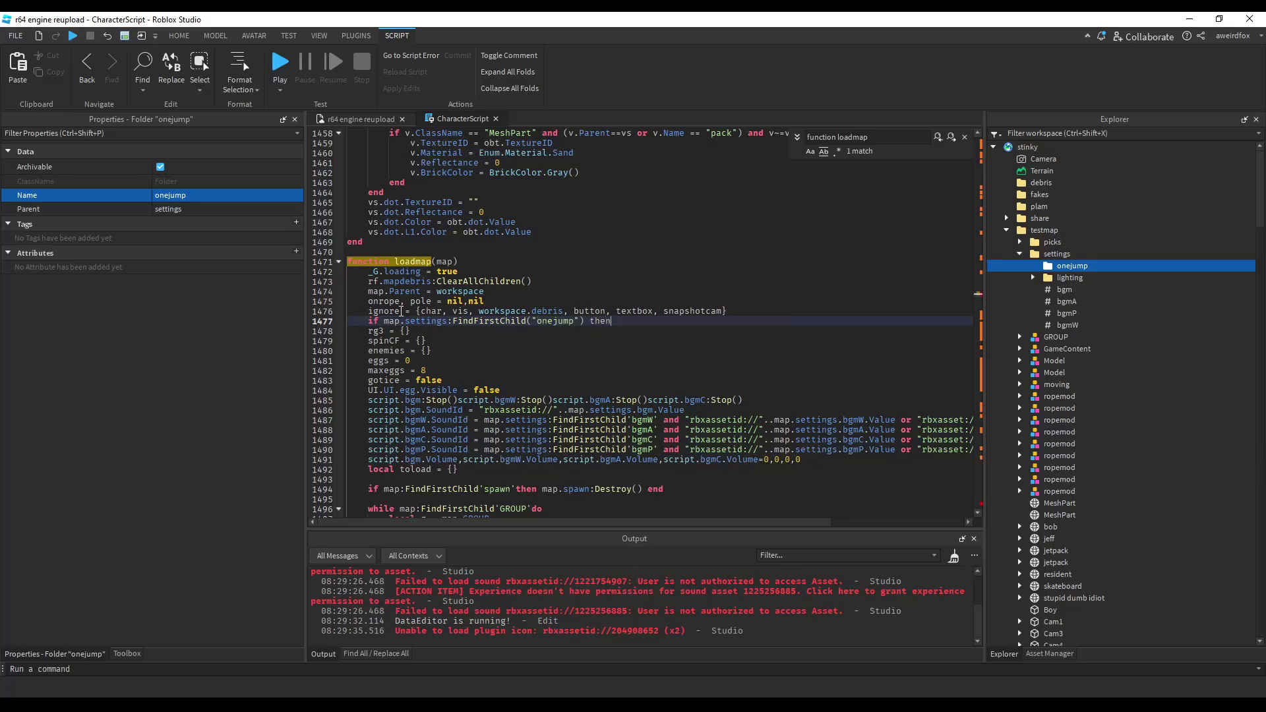
# - Inside the onejump if block, turn the antenna red with vis.dot.Color = Color3.fromRGB(255,0,0)
pyautogui.press('Return')
pyautogui.write('vis.d')
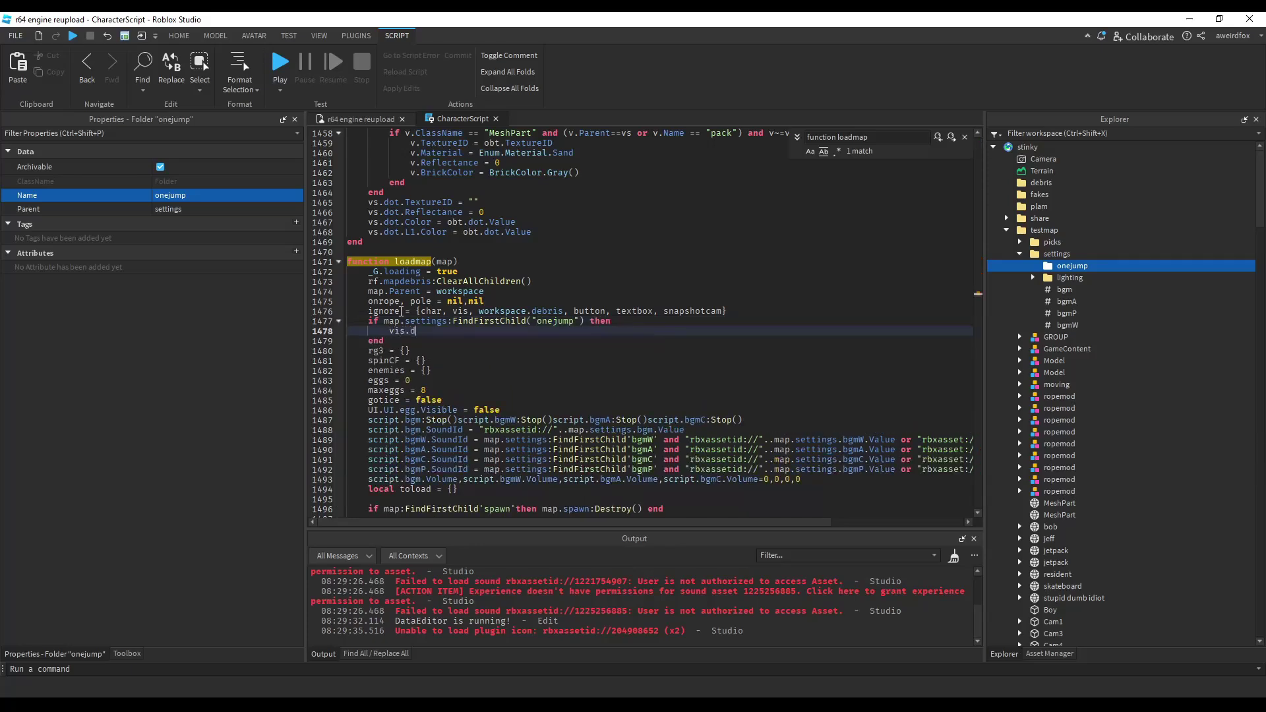
pyautogui.write('ot.Color = Color3.fromRGB(255,0,0')
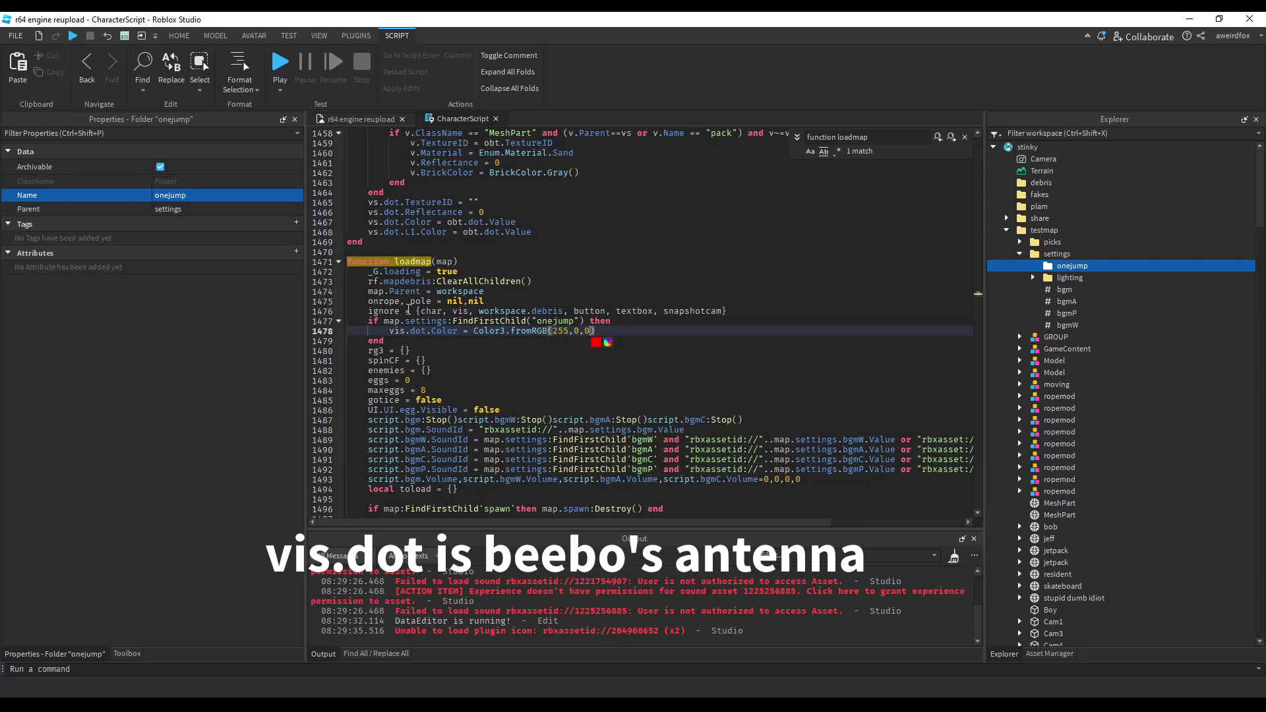
# - Select the dot mesh in ReplicatedFirst's vis model to examine its color properties
pyautogui.click(1006, 230)
pyautogui.click(993, 324)
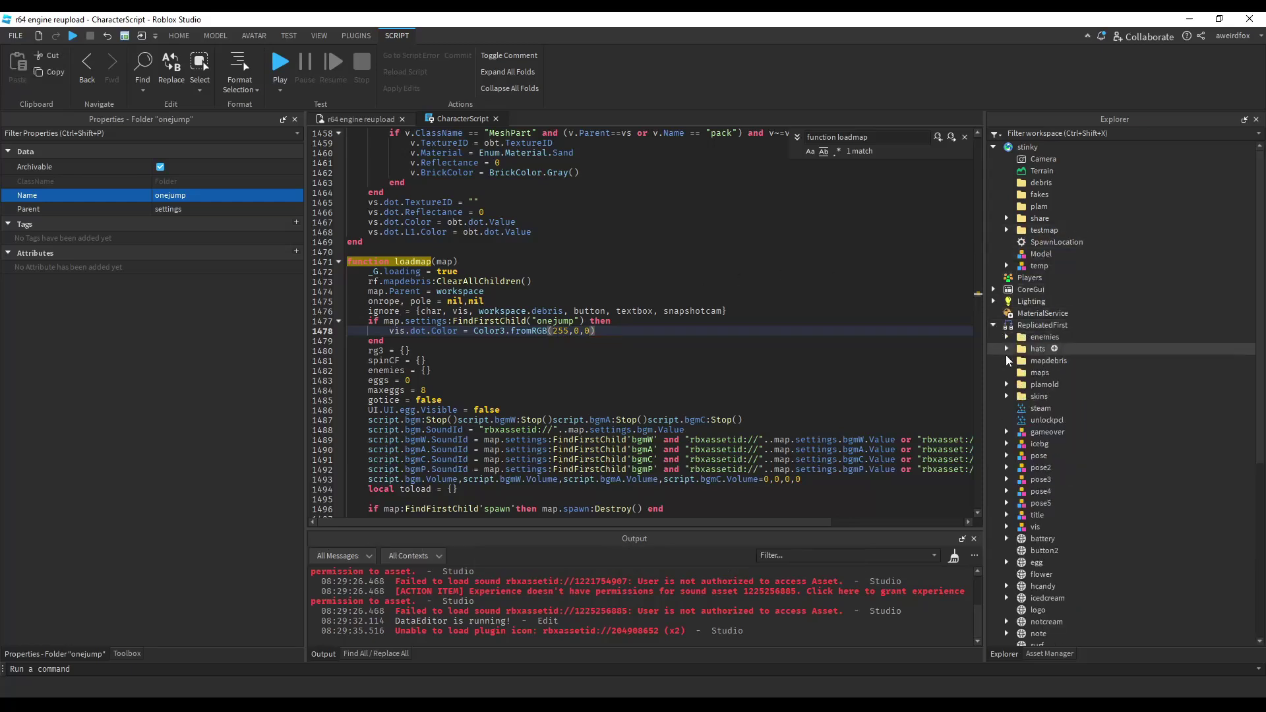
pyautogui.click(1006, 526)
pyautogui.scroll(-5, 1009, 521)
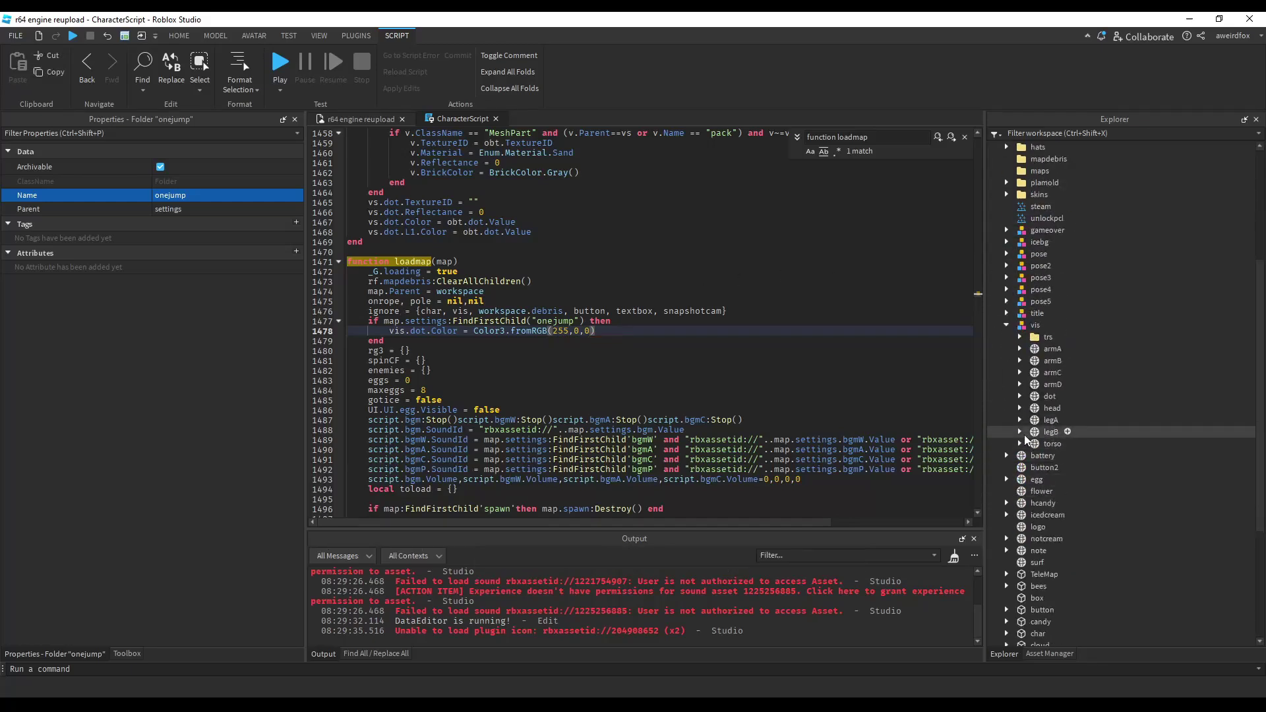
pyautogui.click(1048, 396)
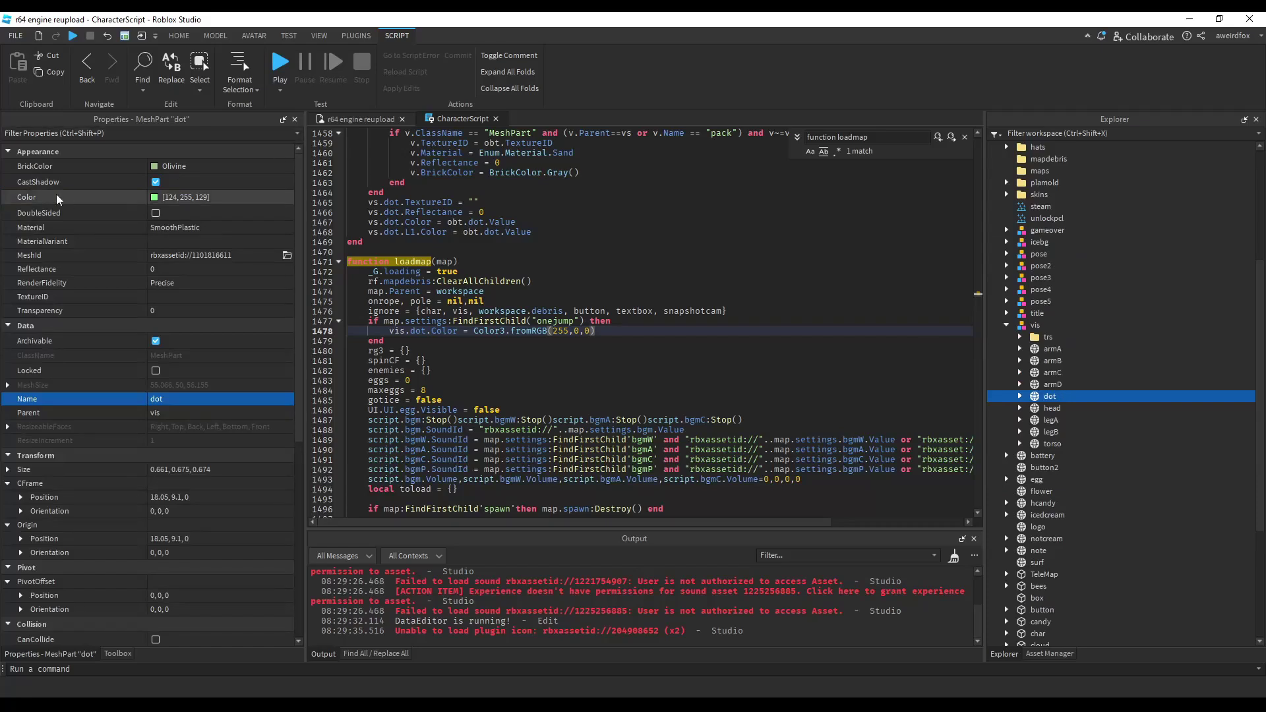
# - Add an else branch to the onejump check in loadmap that calls toskin(skin) to restore the normal antenna color
pyautogui.doubleClick(395, 340)
pyautogui.write('else')
pyautogui.press('Return')
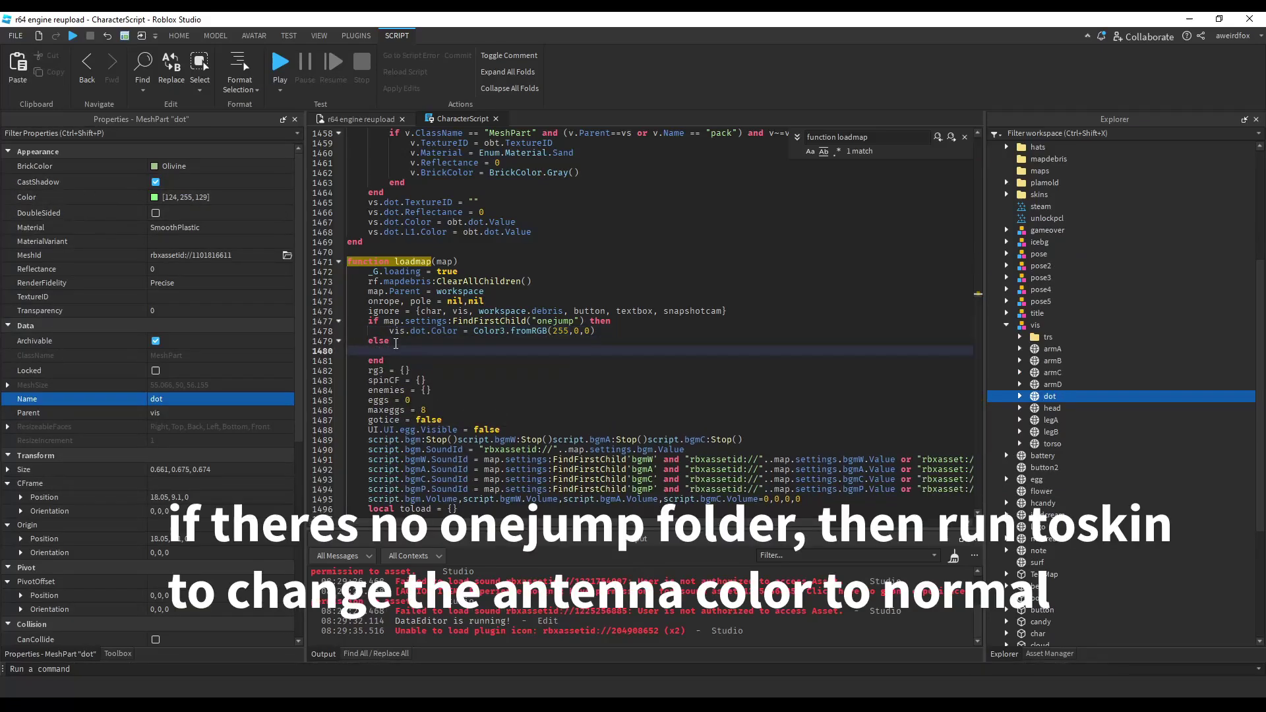
pyautogui.write('toskin(')
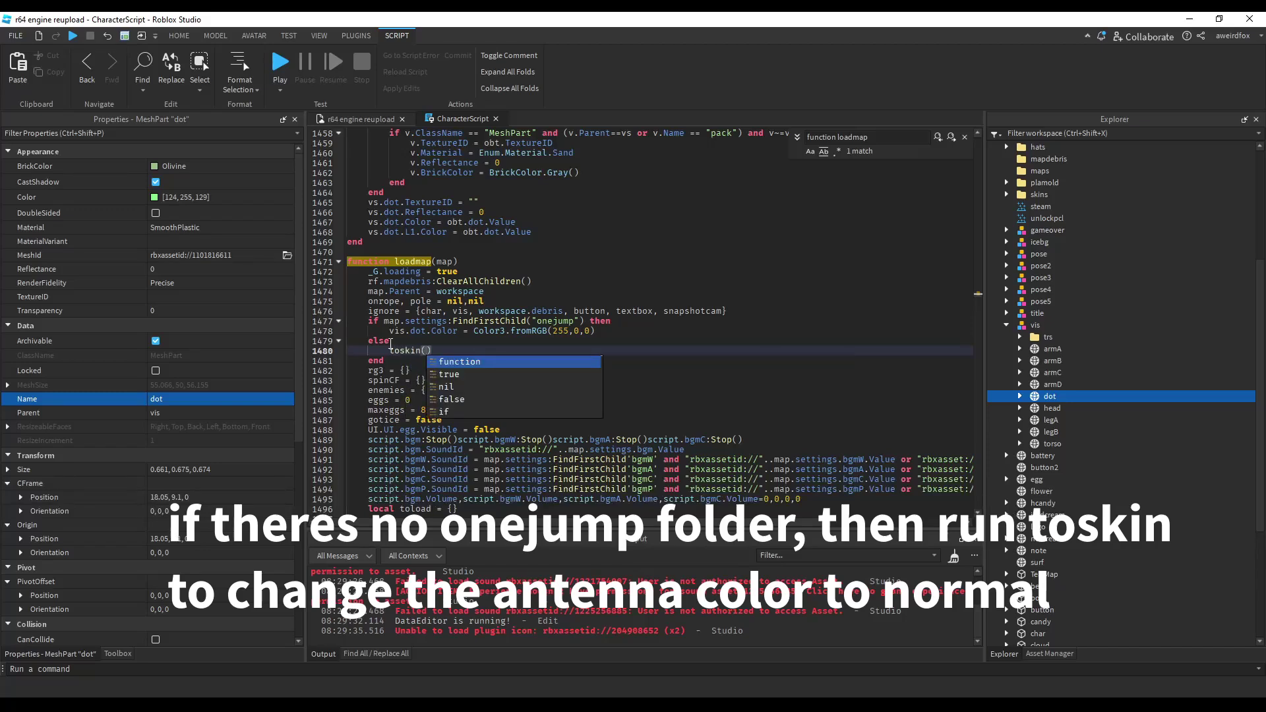
pyautogui.write('skin')
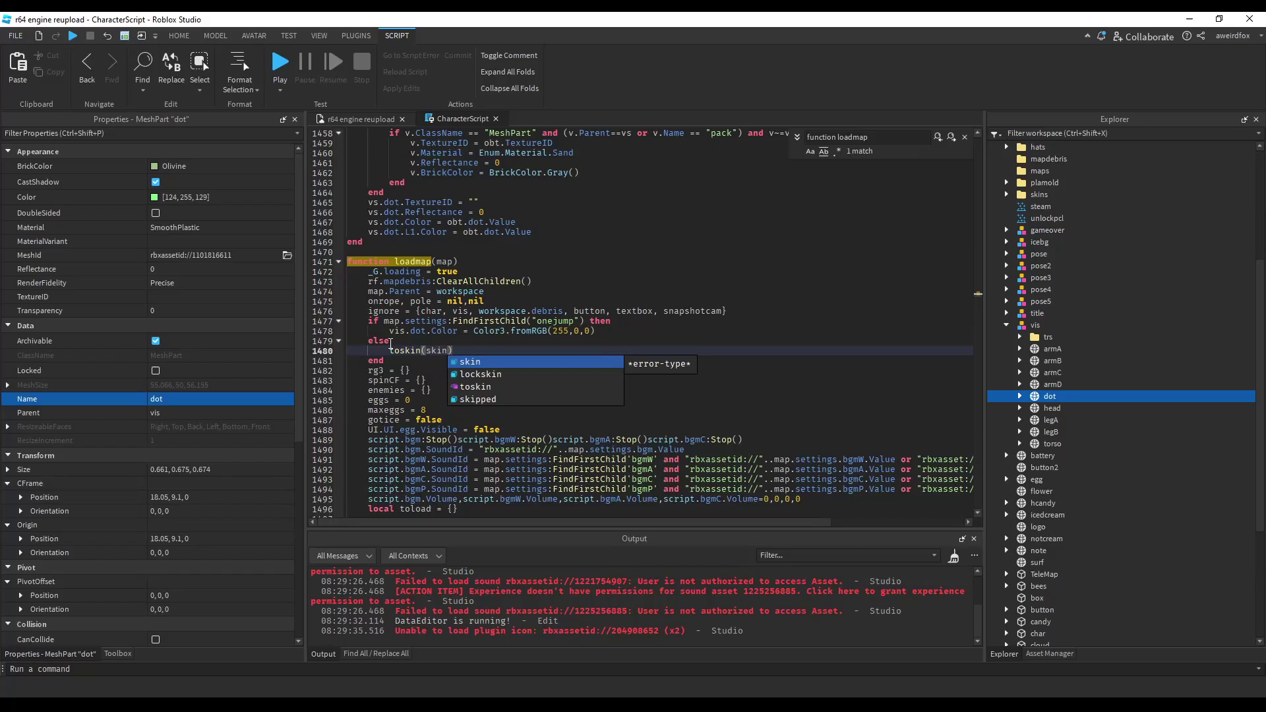
pyautogui.click(444, 312)
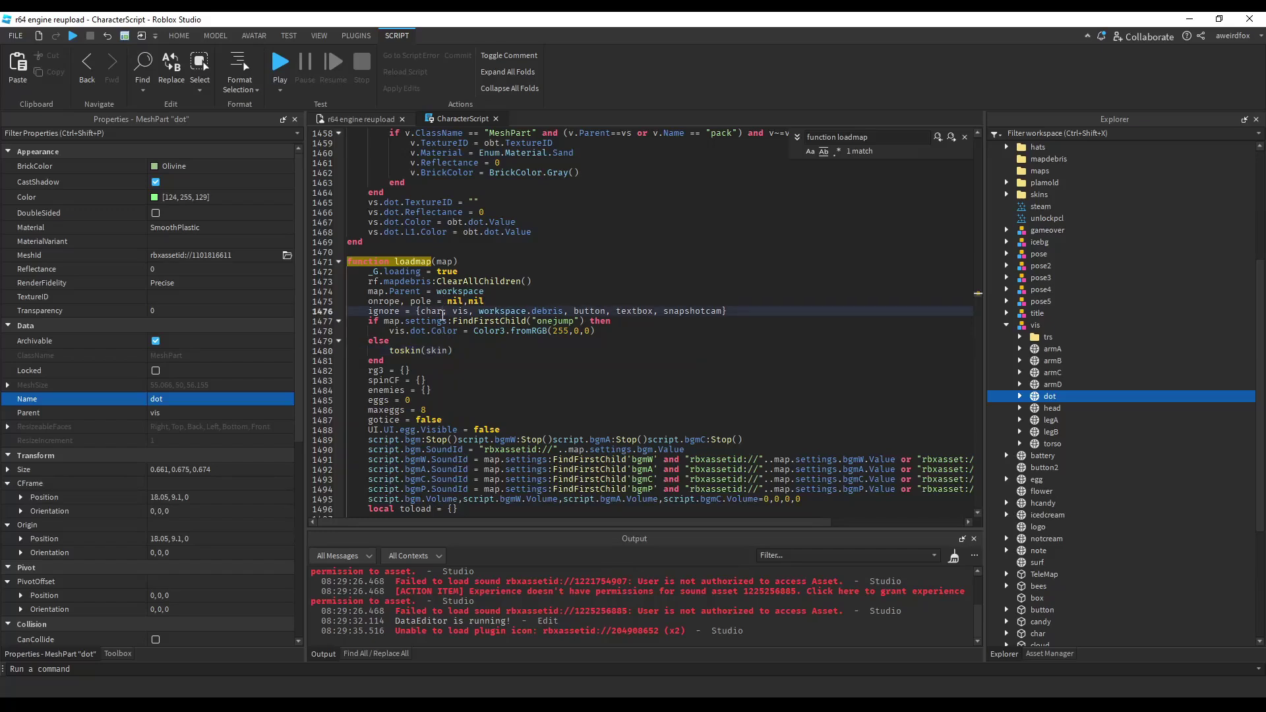
# - Playtest the game and move the character around the map to check the red antenna and onejump behavior
pyautogui.click(361, 119)
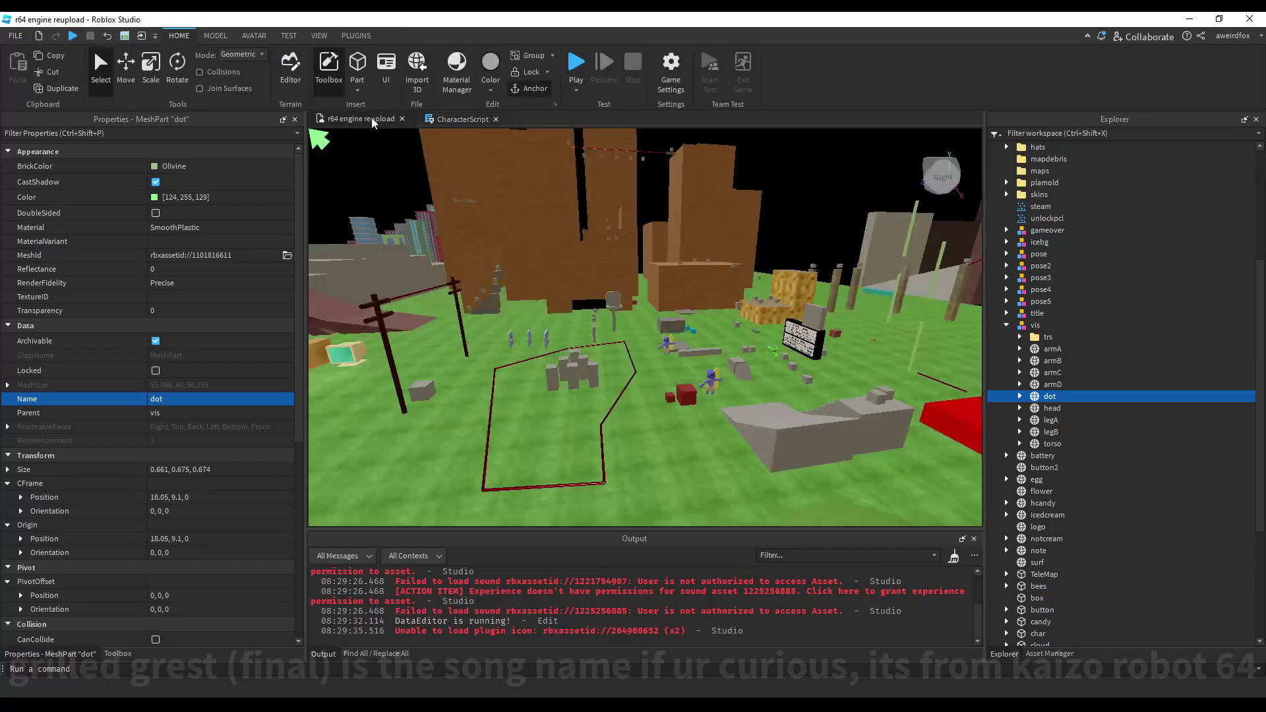
pyautogui.click(576, 62)
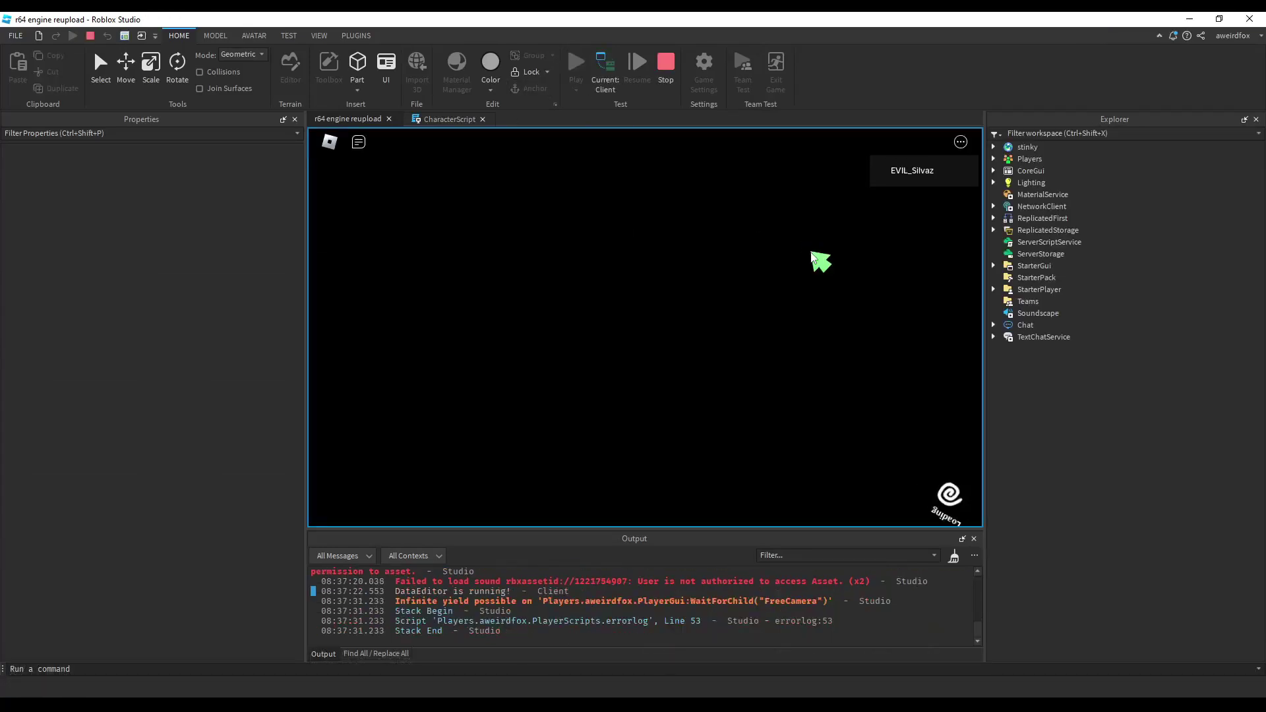
pyautogui.press('w')
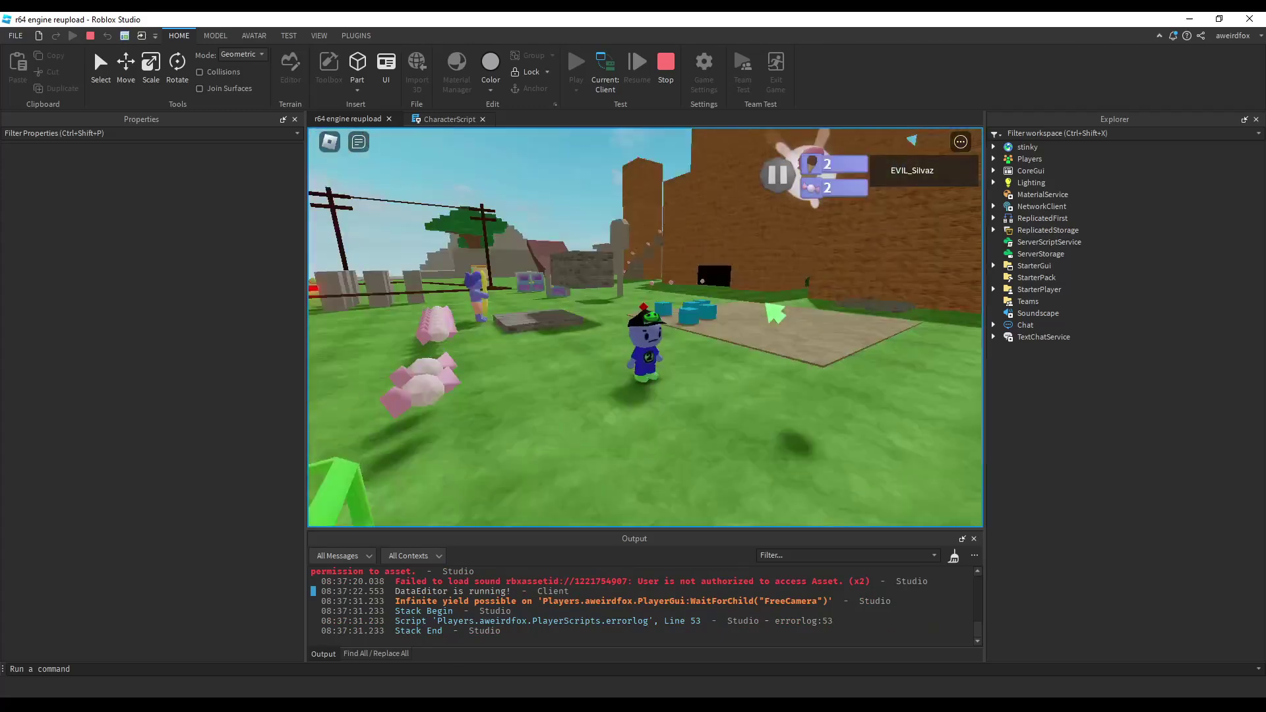
pyautogui.press('w')
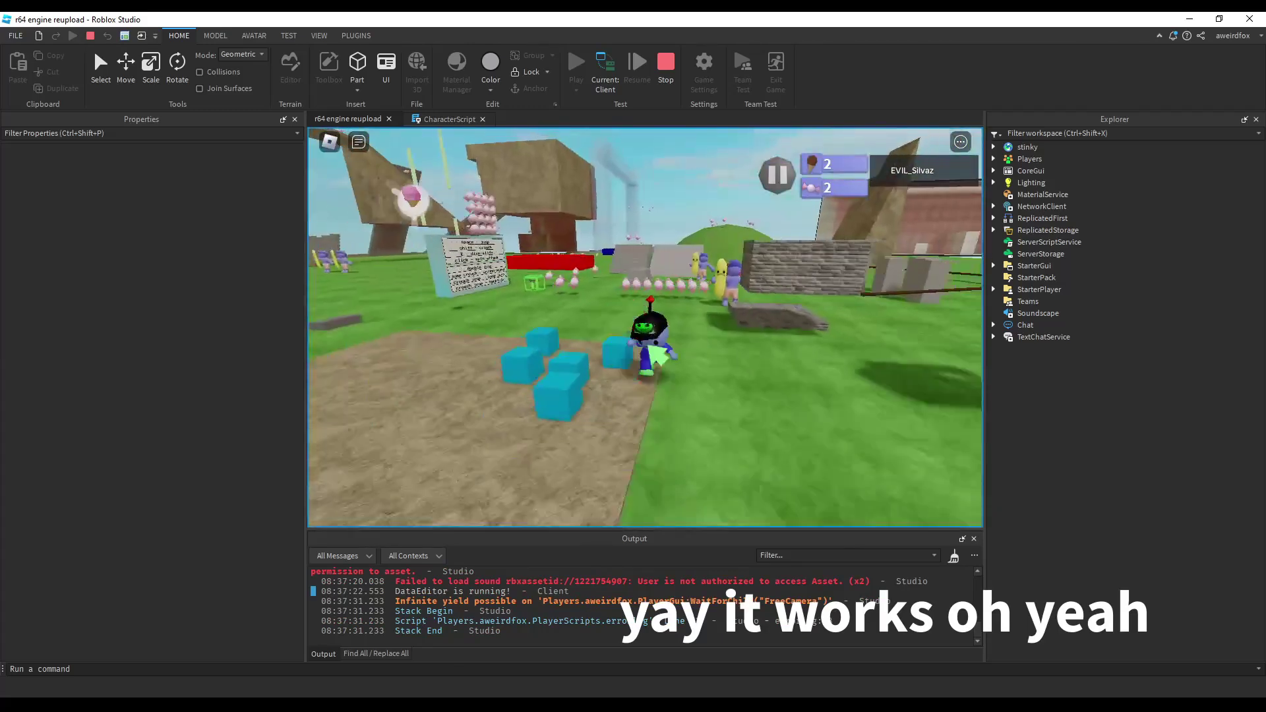
pyautogui.press('w')
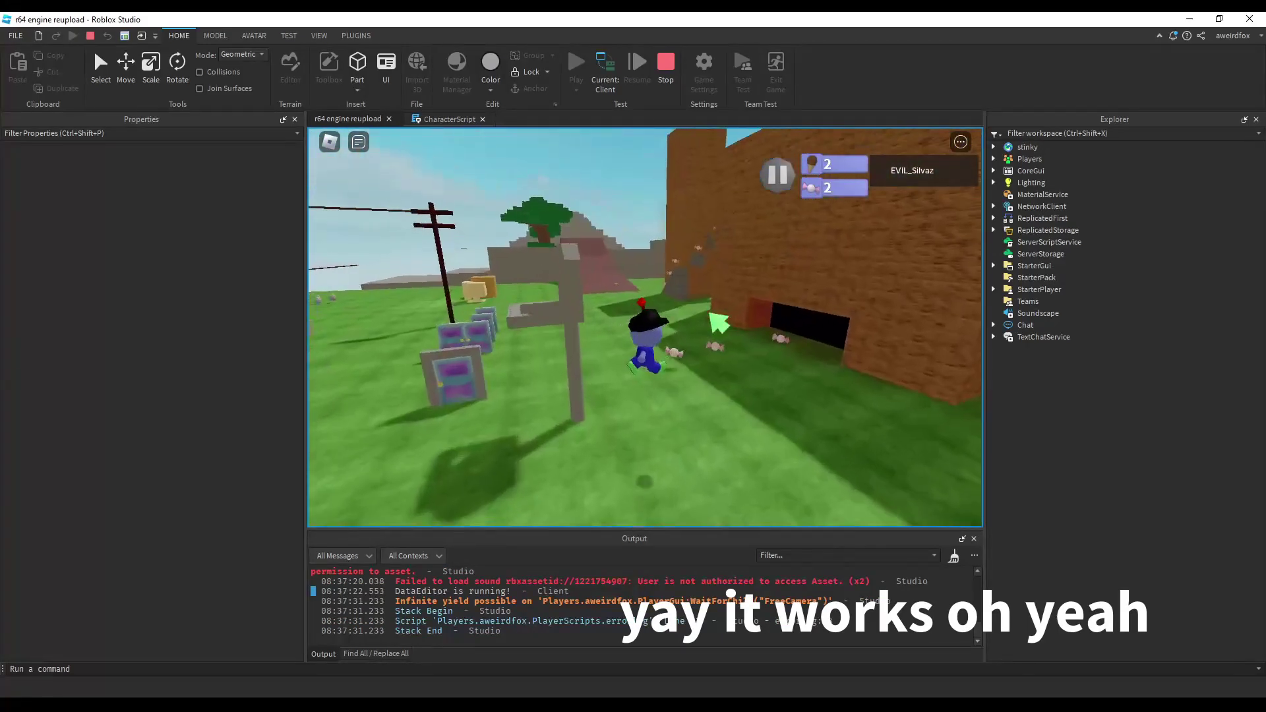
pyautogui.press('w')
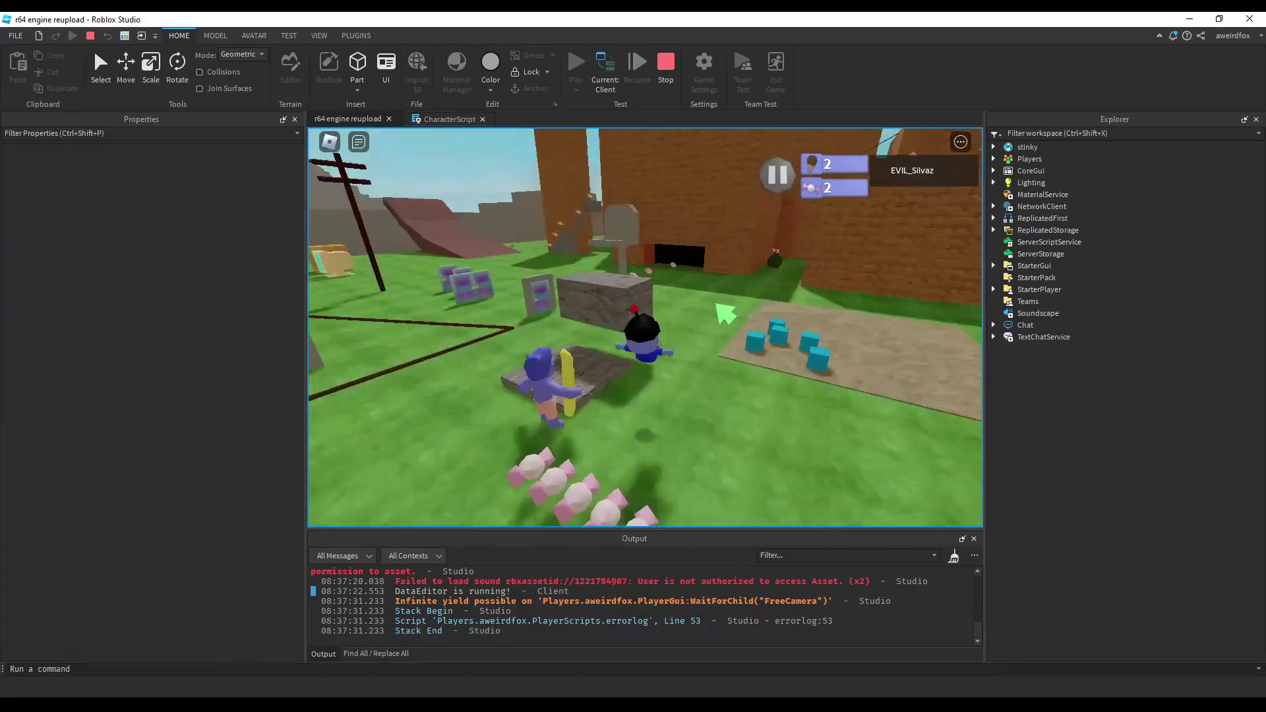
pyautogui.press('w')
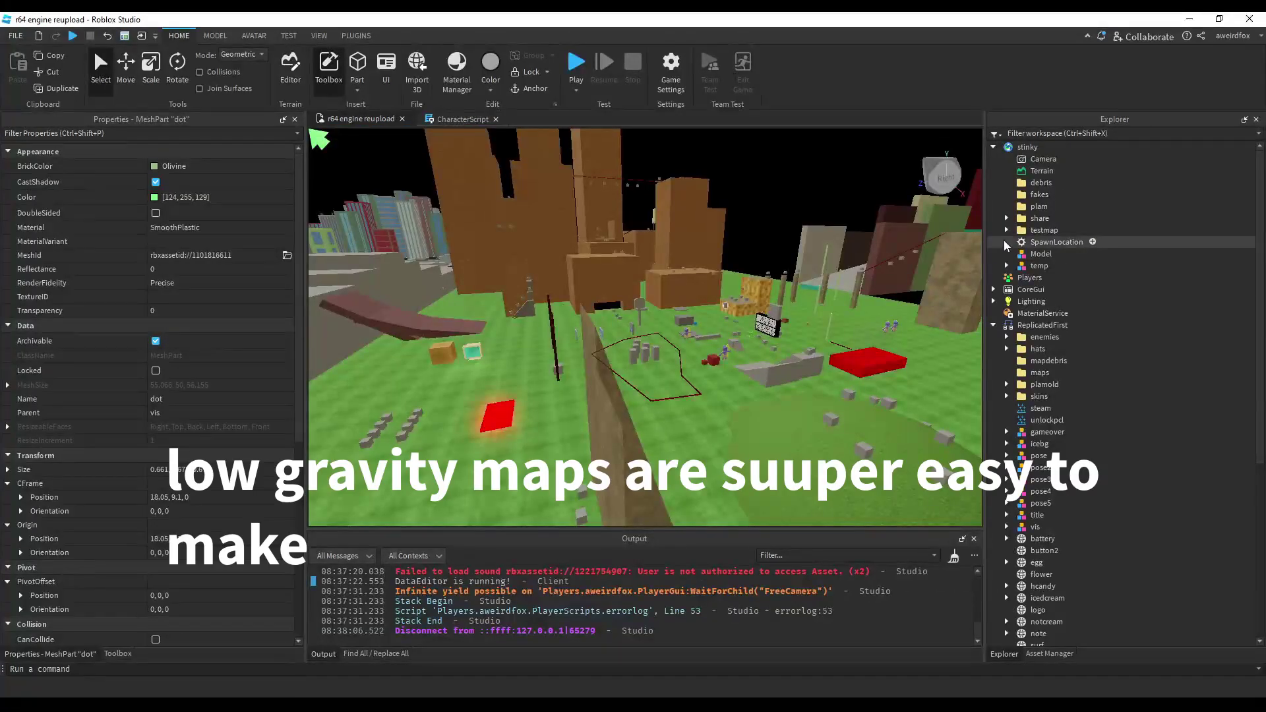
# - Add a folder named lowgrav to the settings folder of the temp map
pyautogui.click(1007, 230)
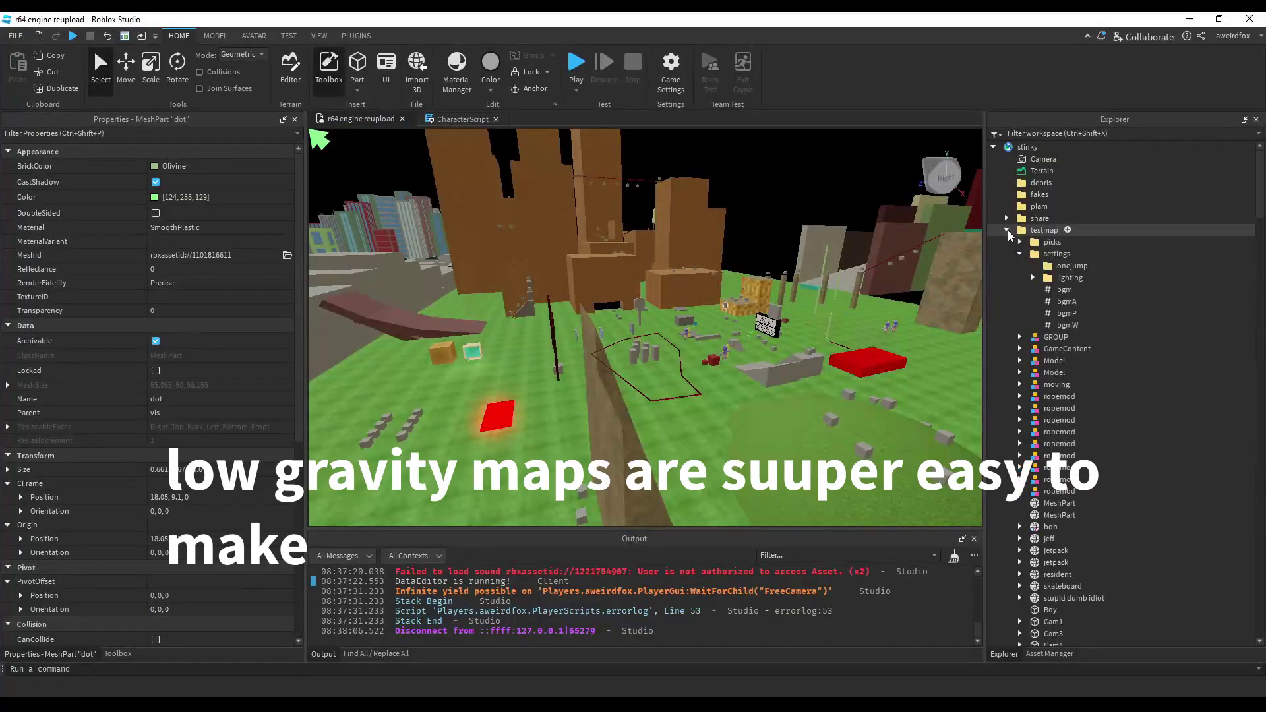
pyautogui.click(1006, 266)
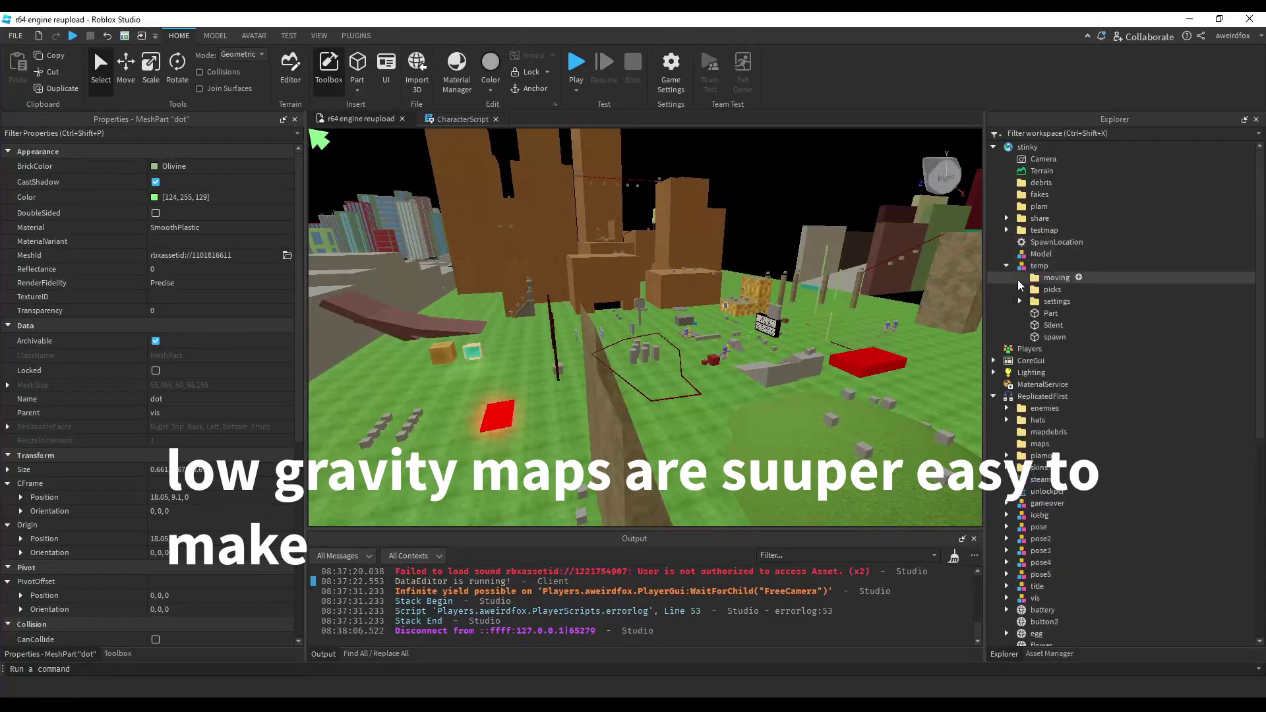
pyautogui.click(1019, 301)
pyautogui.click(1084, 301)
pyautogui.write('f')
pyautogui.click(1049, 333)
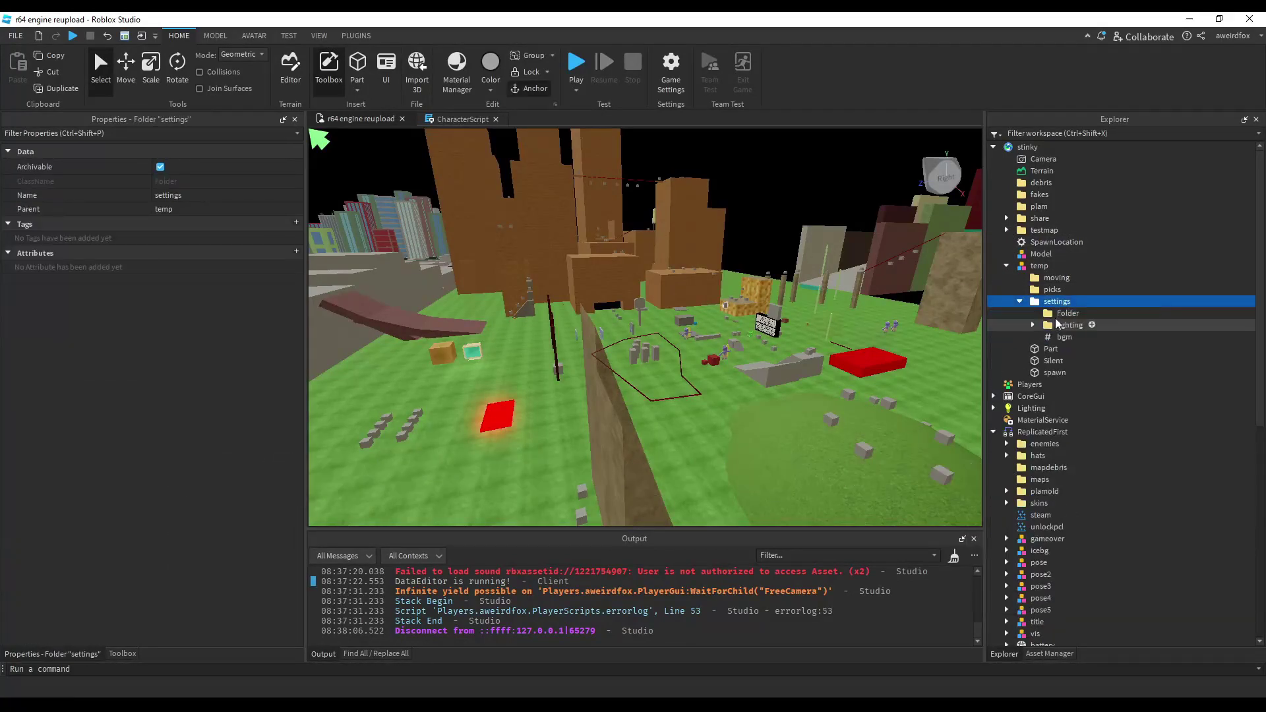
pyautogui.click(181, 196)
pyautogui.write('lowgrav')
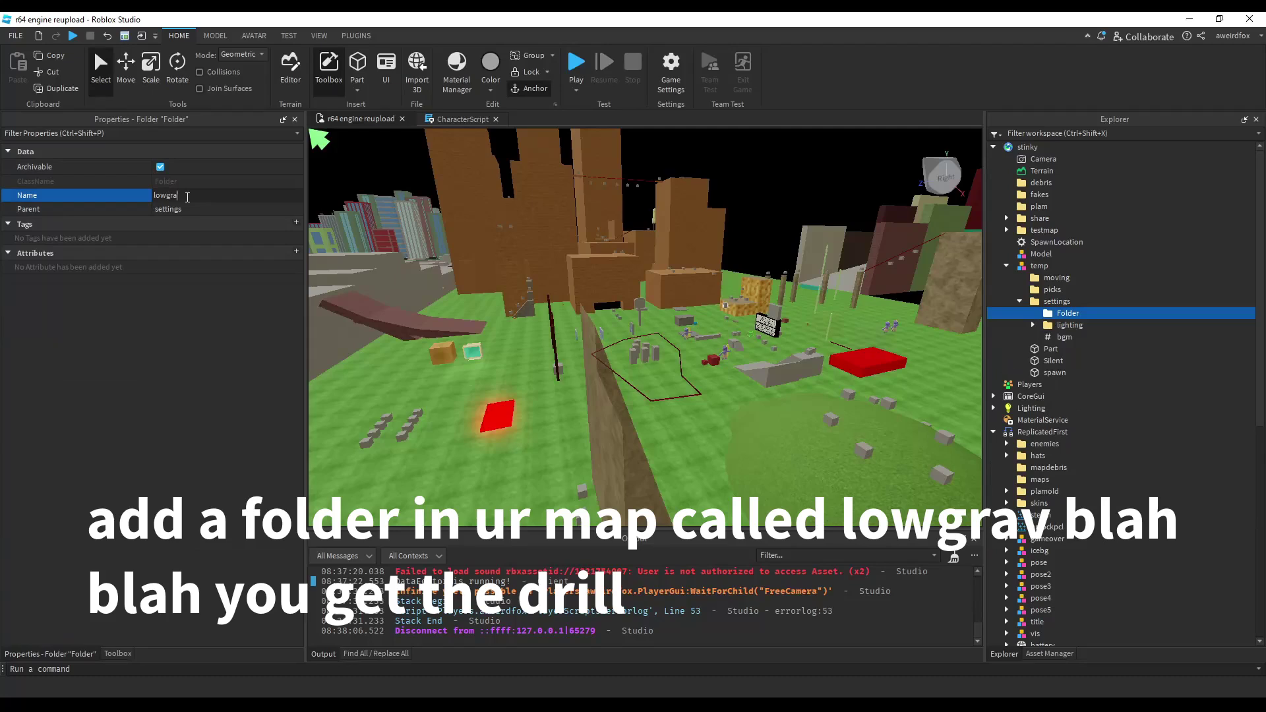
# - Below the onejump block in loadmap, add if map.settings:FindFirstChild("lowgrav") then with workspace.Gravity = 40 inside
pyautogui.click(443, 122)
pyautogui.click(411, 358)
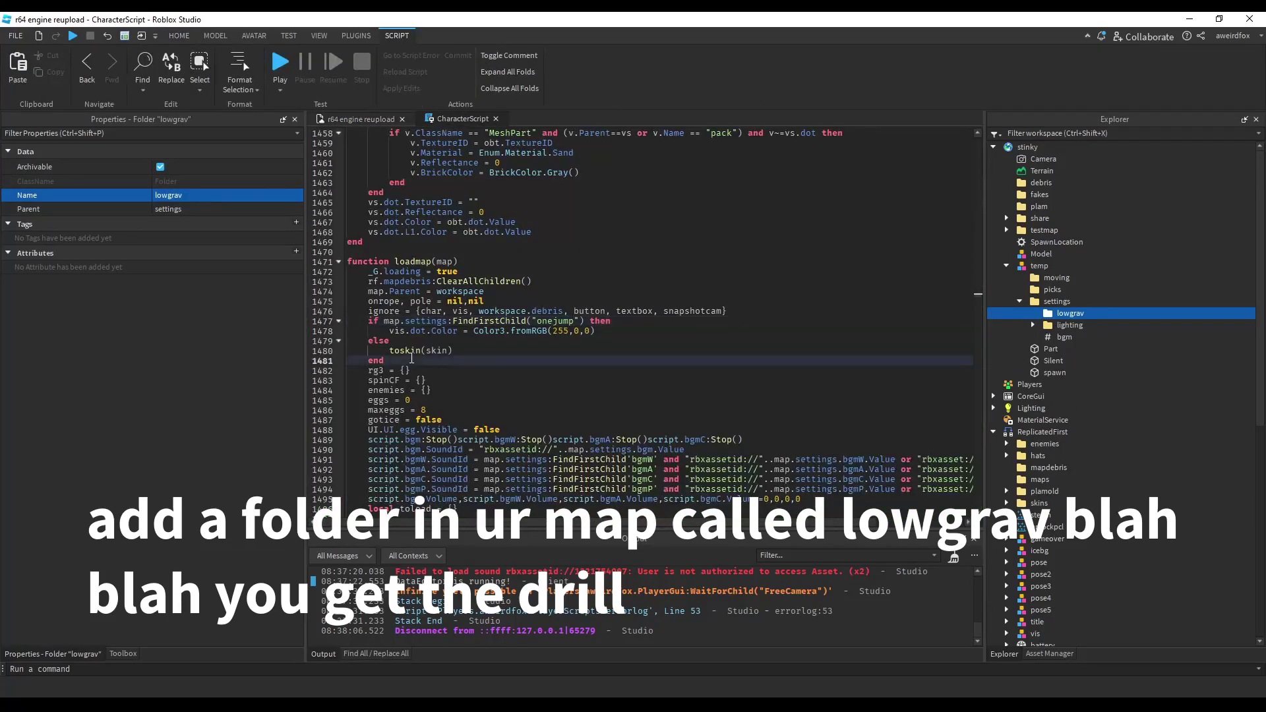
pyautogui.press('Return')
pyautogui.write('if map.settings:FindFirst')
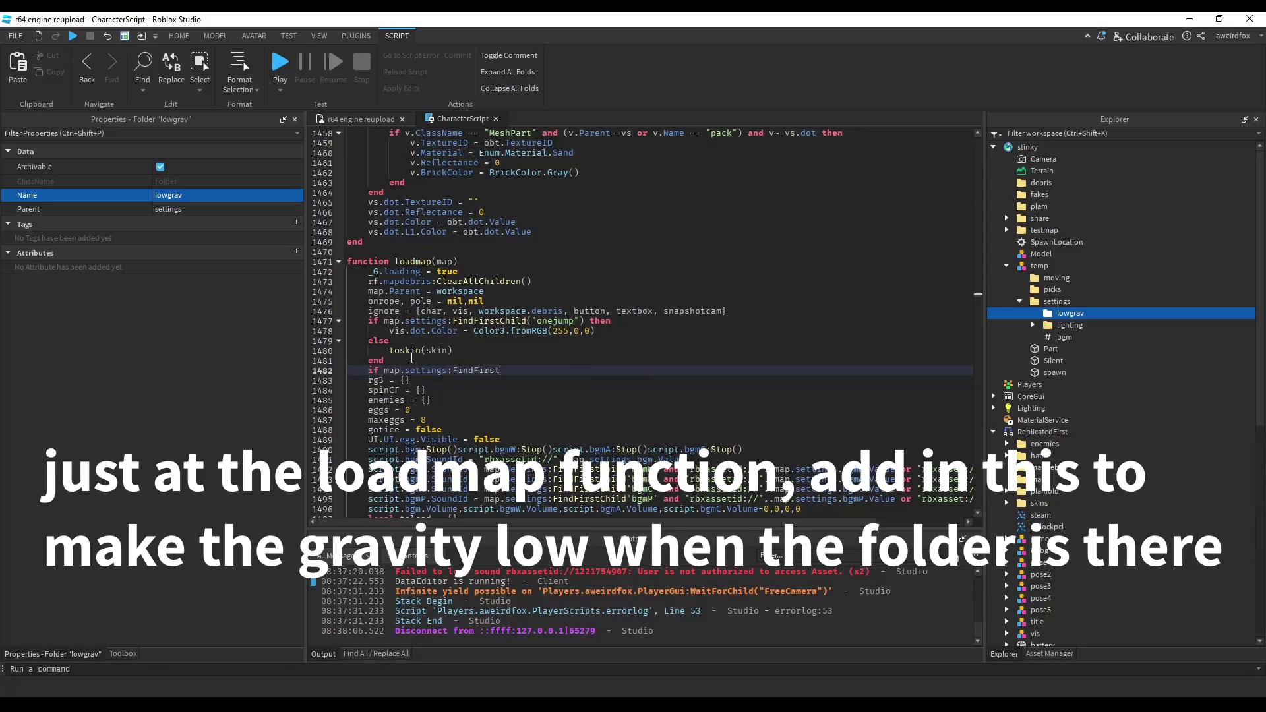
pyautogui.write('grav then')
pyautogui.press('Return')
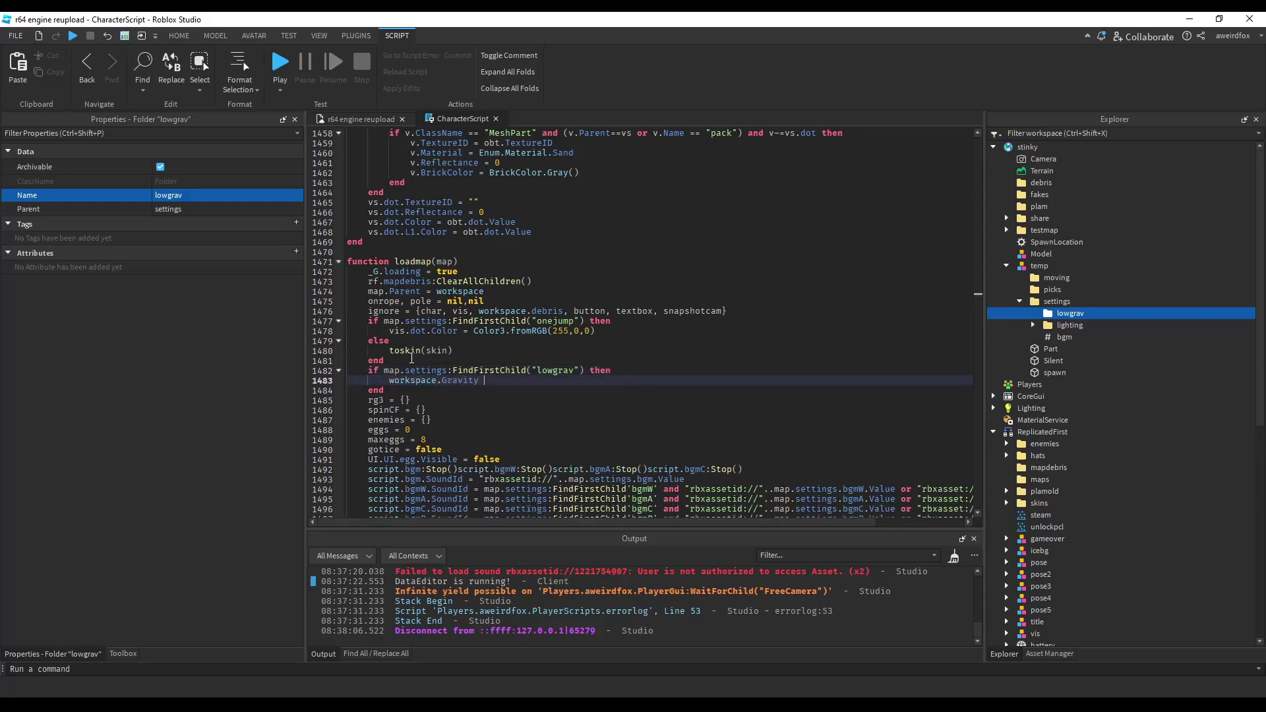
# - Add an else branch to the lowgrav check that sets workspace.Gravity = 80, commented as default gravity
pyautogui.press('Down')
pyautogui.press('BackSpace')
pyautogui.press('Return')
pyautogui.write('workspace.g')
pyautogui.press('Tab')
pyautogui.write('= 8')
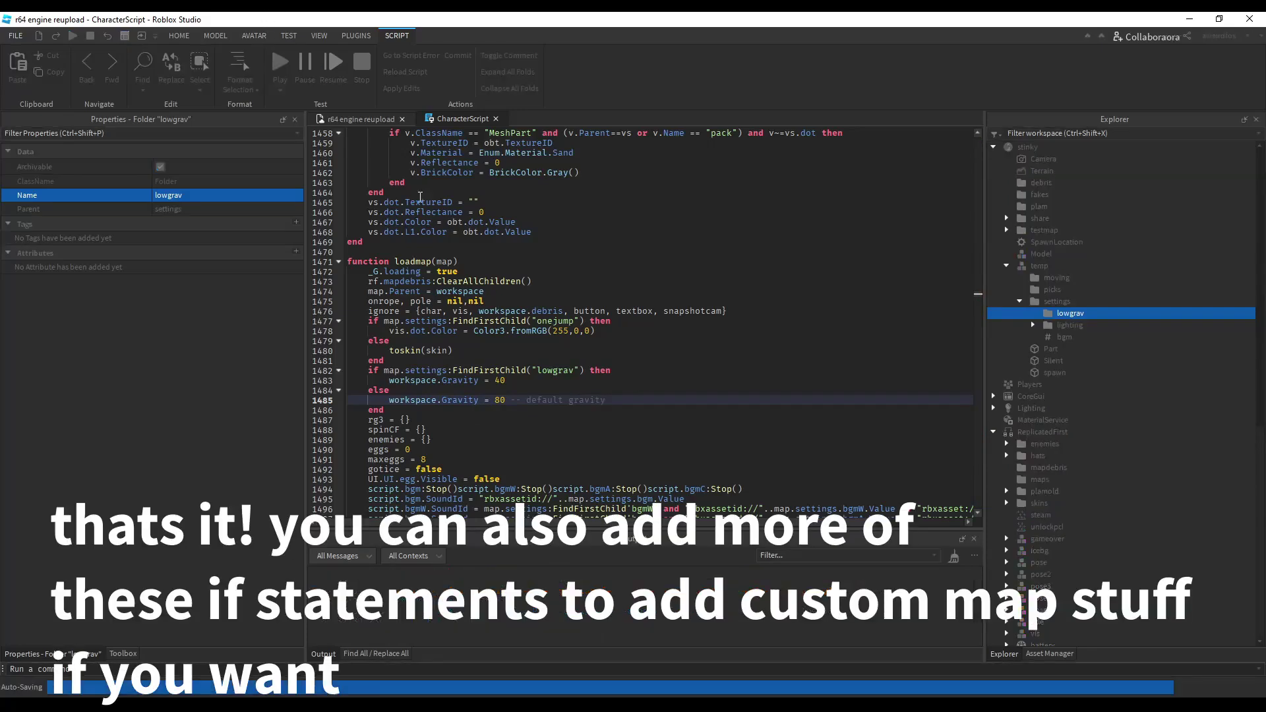
# - Playtest the game and move the character through the map to check the gravity setting
pyautogui.press('F5')
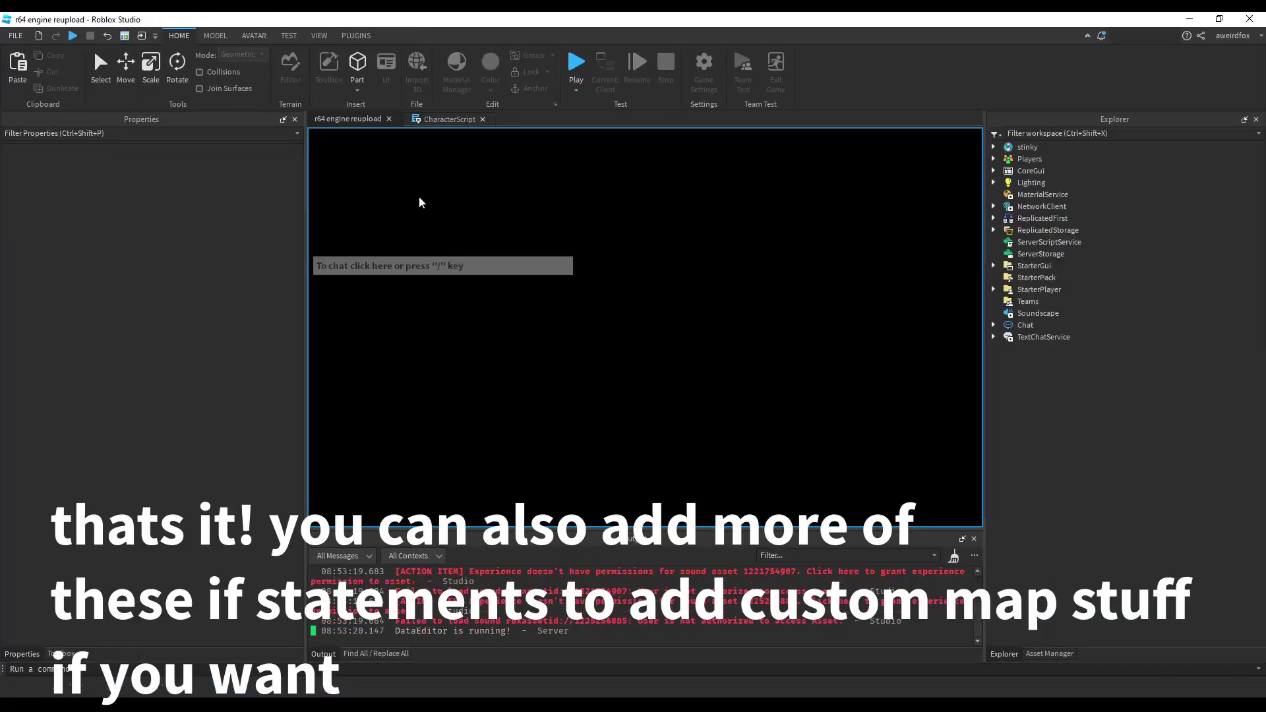
pyautogui.press('Return')
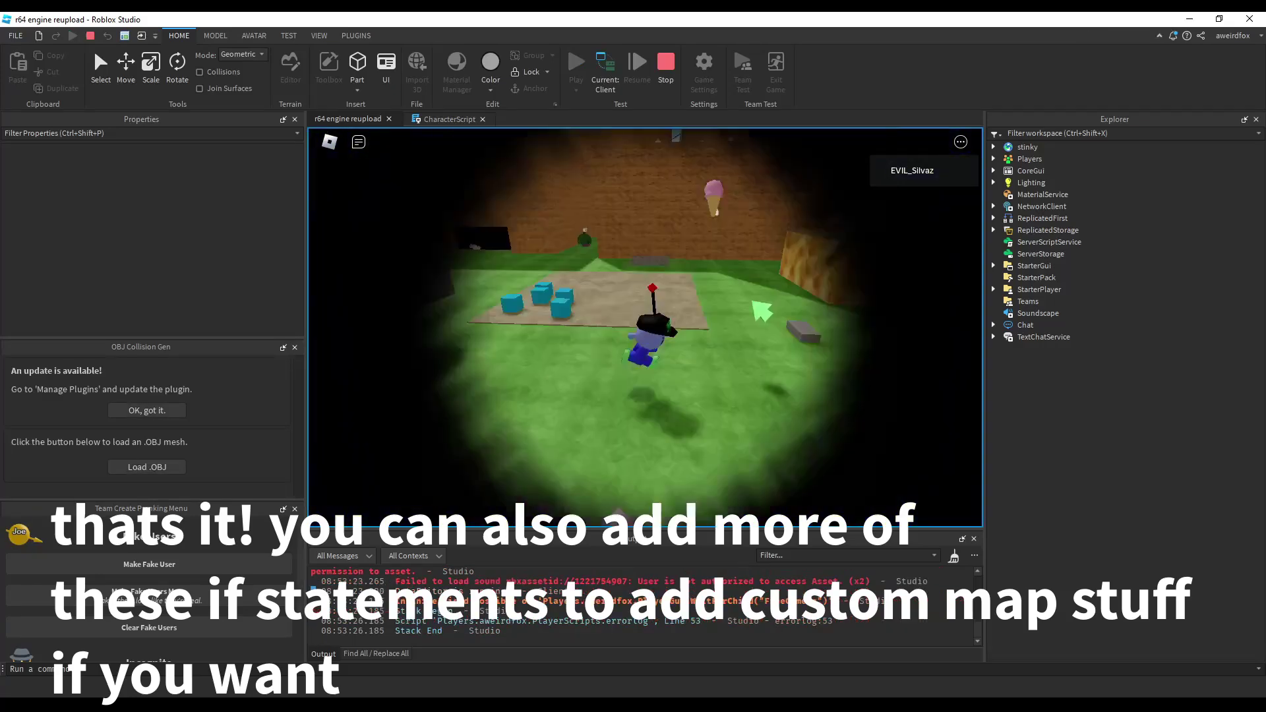
pyautogui.press('w')
pyautogui.press('w')
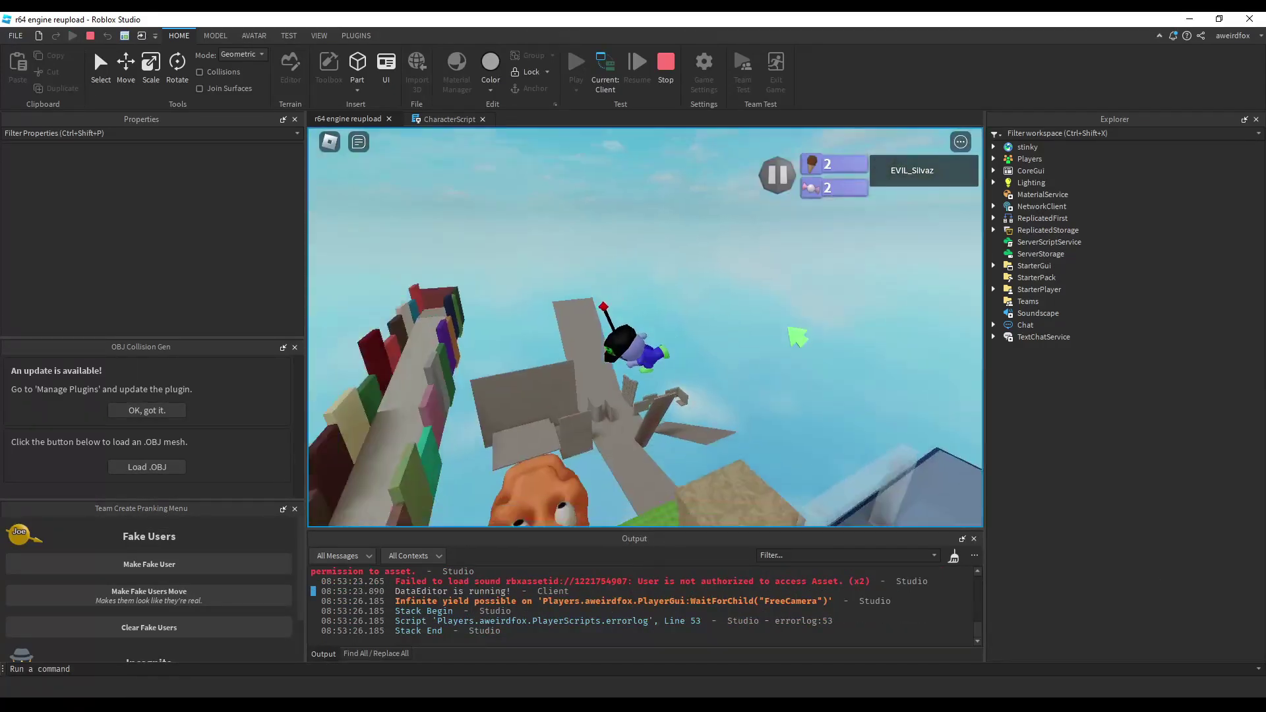
pyautogui.press('w')
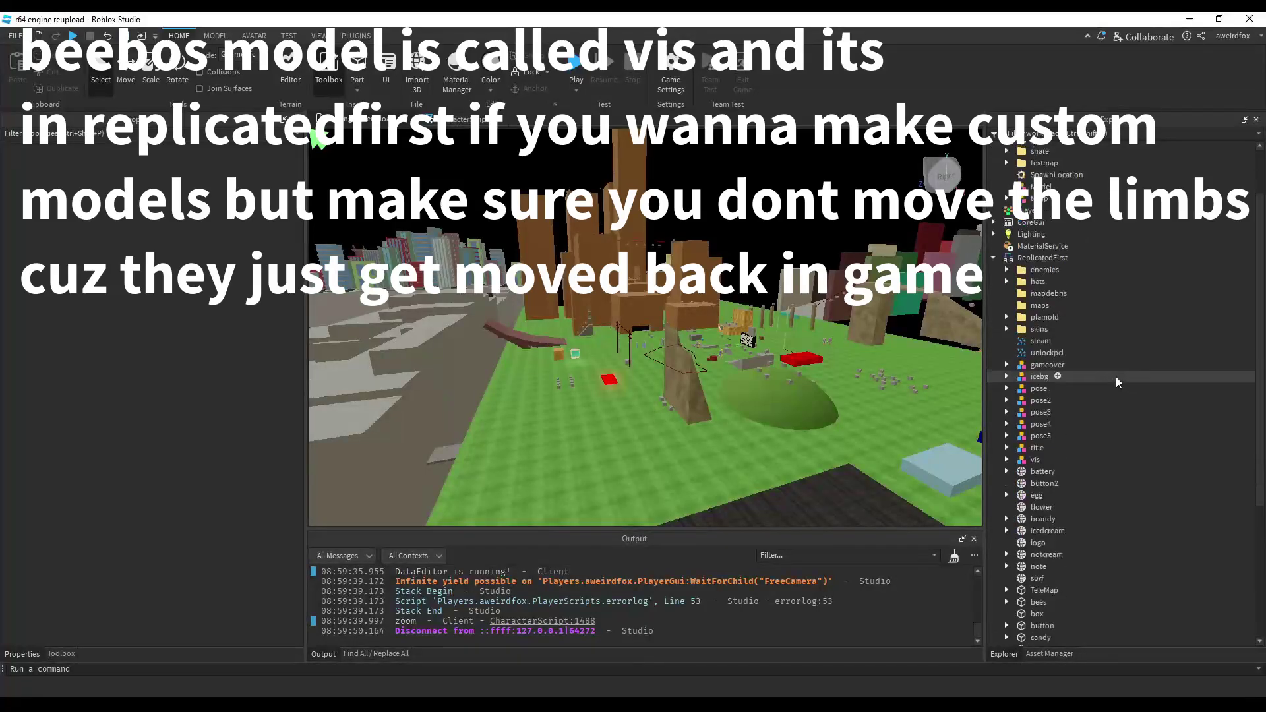
# - Move the vis model from ReplicatedFirst into the workspace and focus on it to examine the character's limbs and pin
pyautogui.click(1015, 427)
pyautogui.moveTo(1015, 428); pyautogui.dragTo(1016, 150)
pyautogui.press('f')
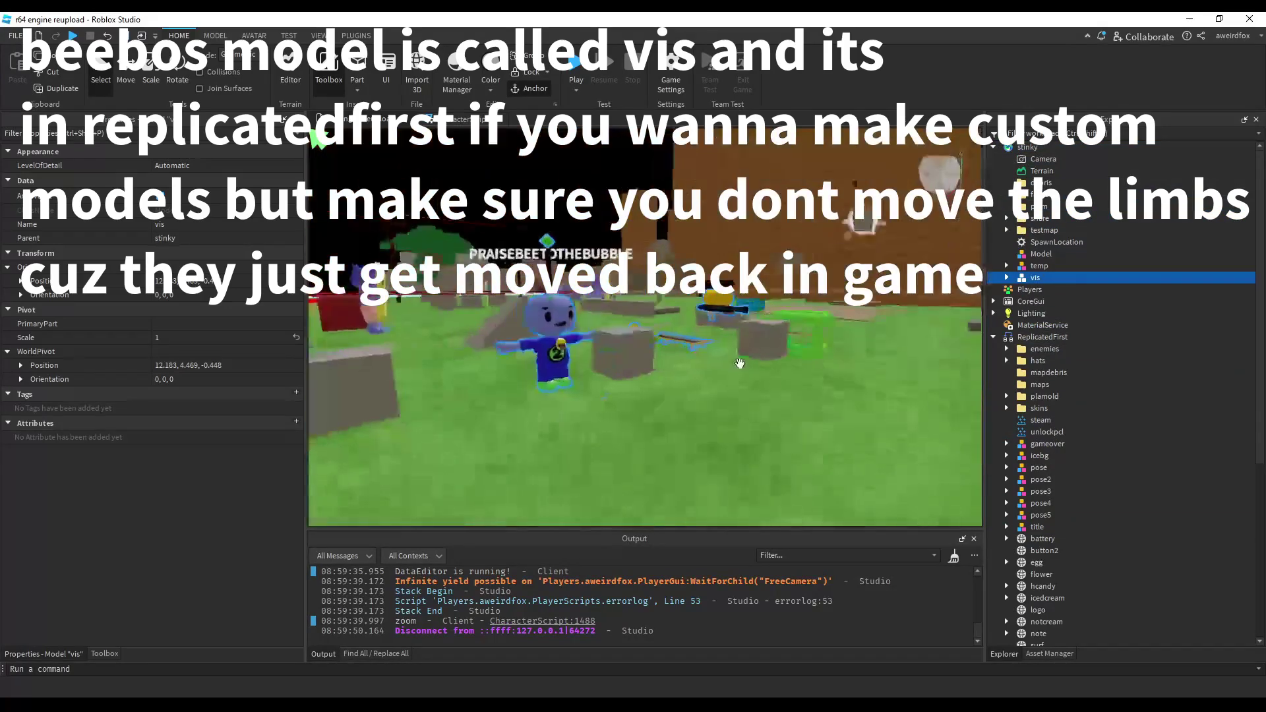
pyautogui.scroll(5, 752, 386)
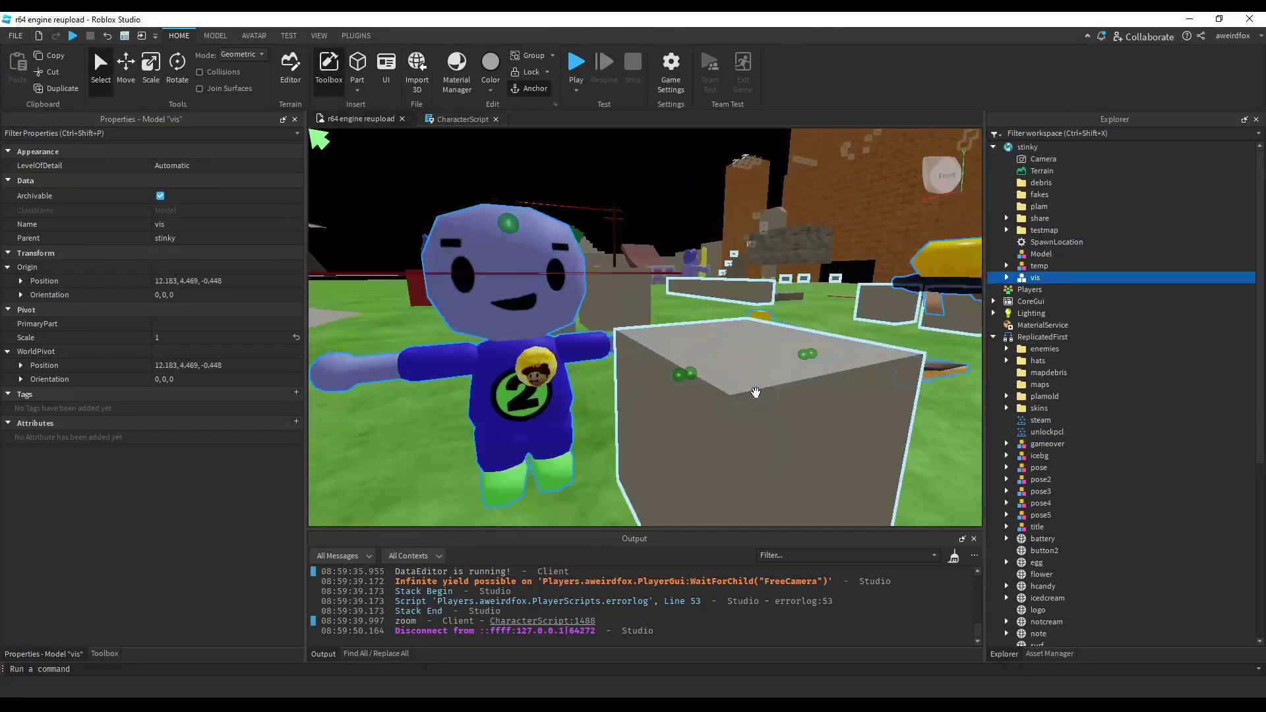
pyautogui.scroll(-3, 755, 390)
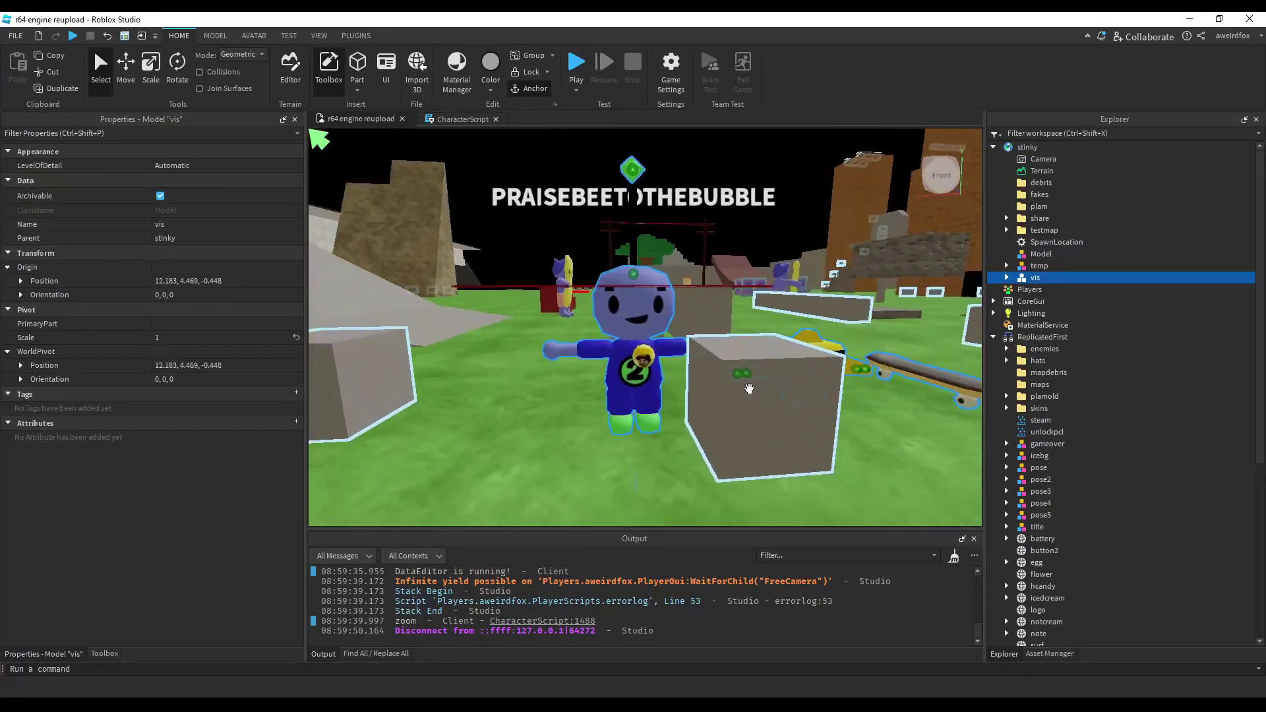
pyautogui.moveTo(749, 389); pyautogui.dragTo(749, 389, button='right')
pyautogui.scroll(8, 749, 389)
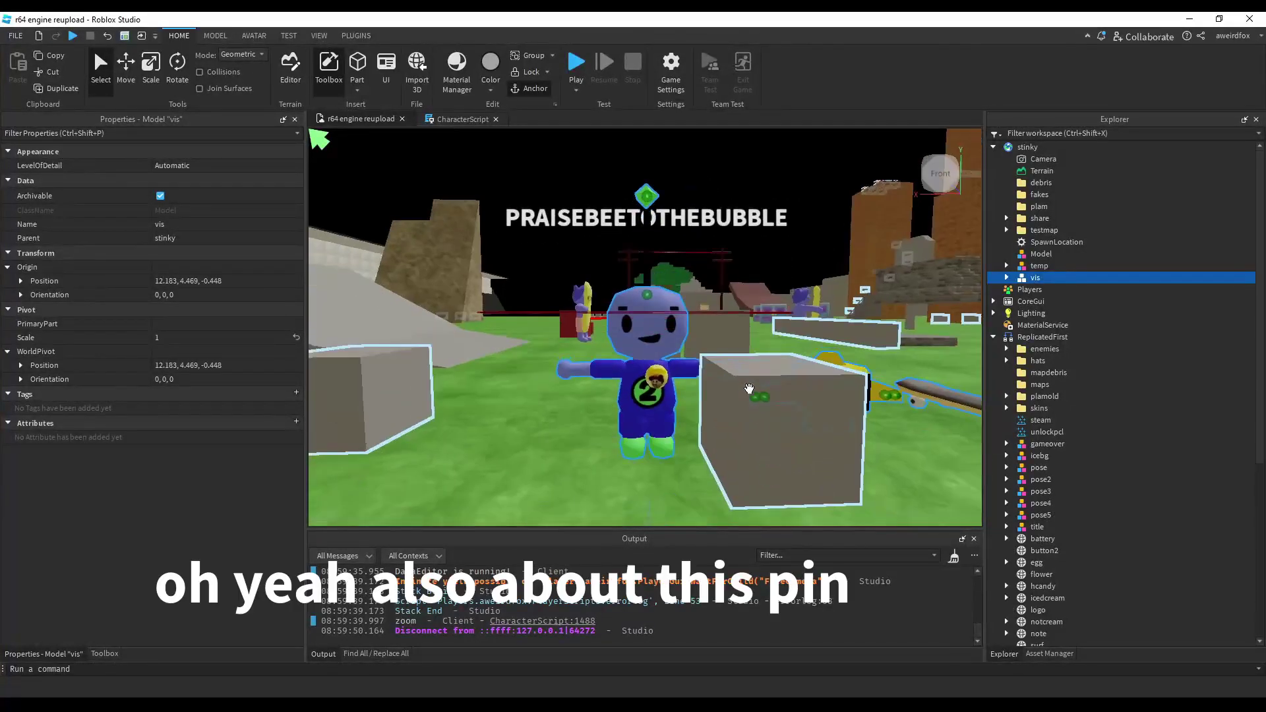
pyautogui.scroll(-8, 749, 388)
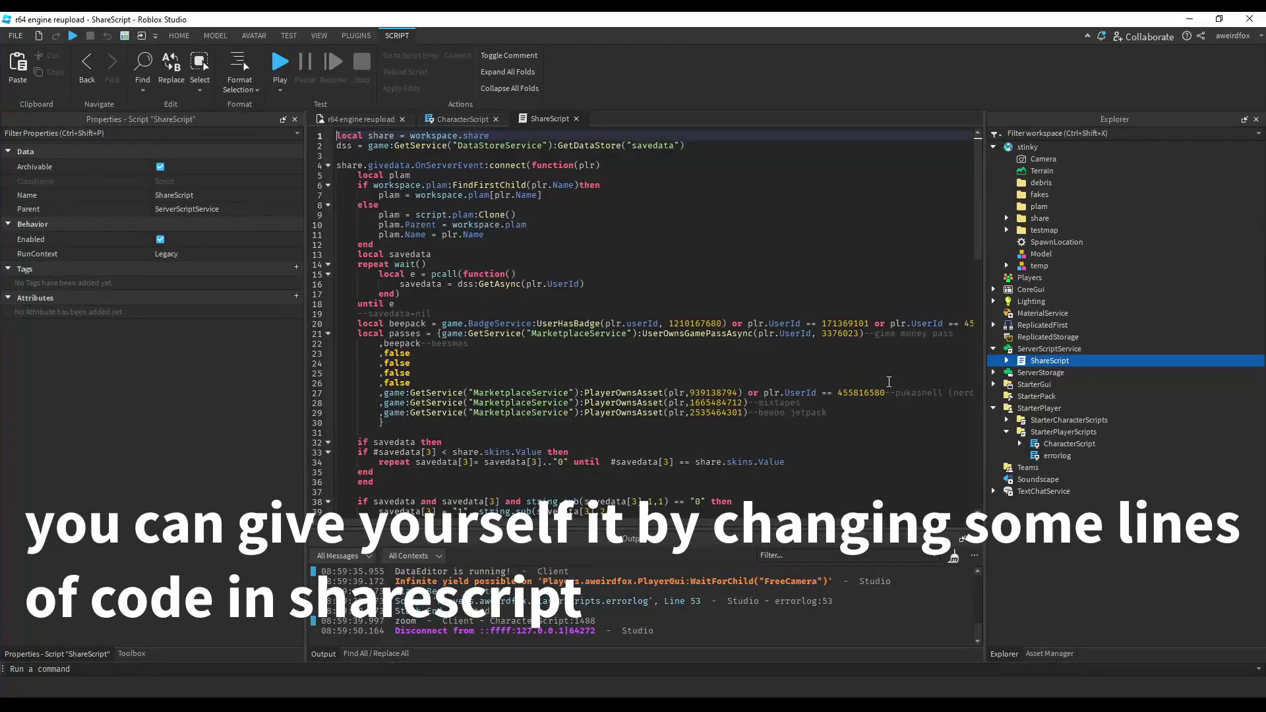
# - In ShareScript, append an or plr.UserId == check with the account's user ID to the pukashell pass line, and playtest
pyautogui.hscroll(3, 864, 389)
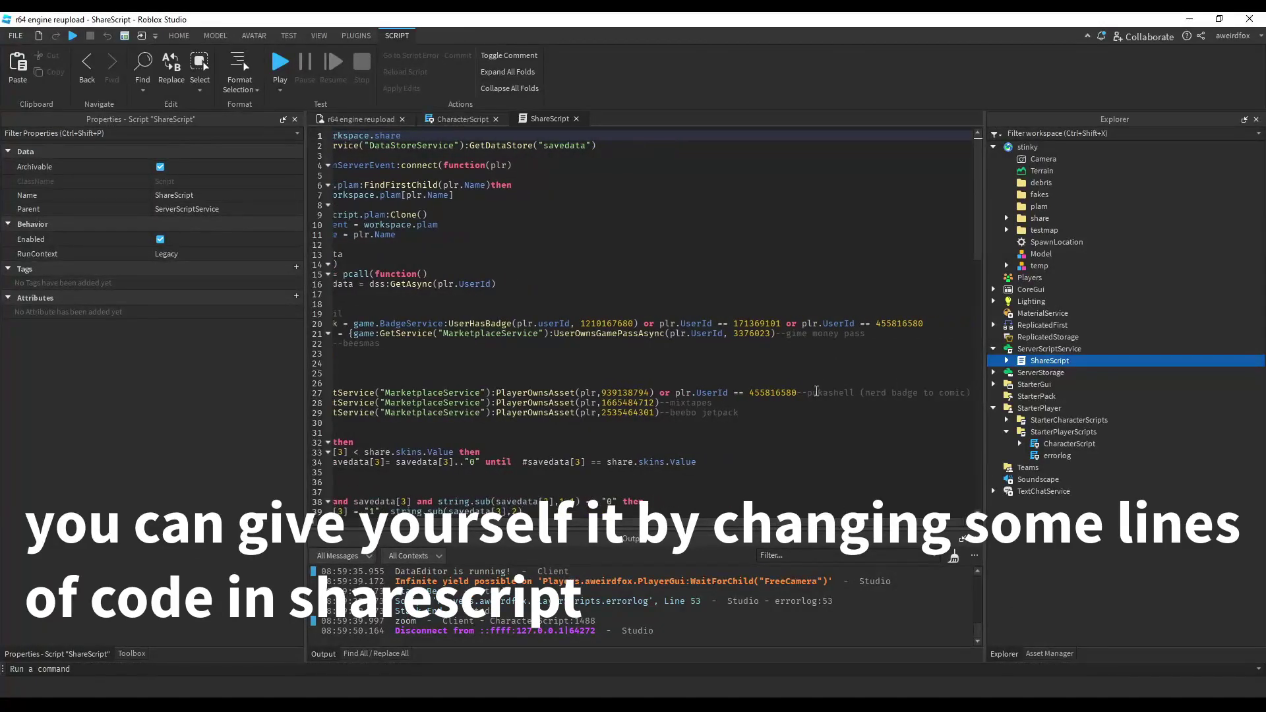
pyautogui.click(798, 393)
pyautogui.write('or plr.UserId == 1641078663')
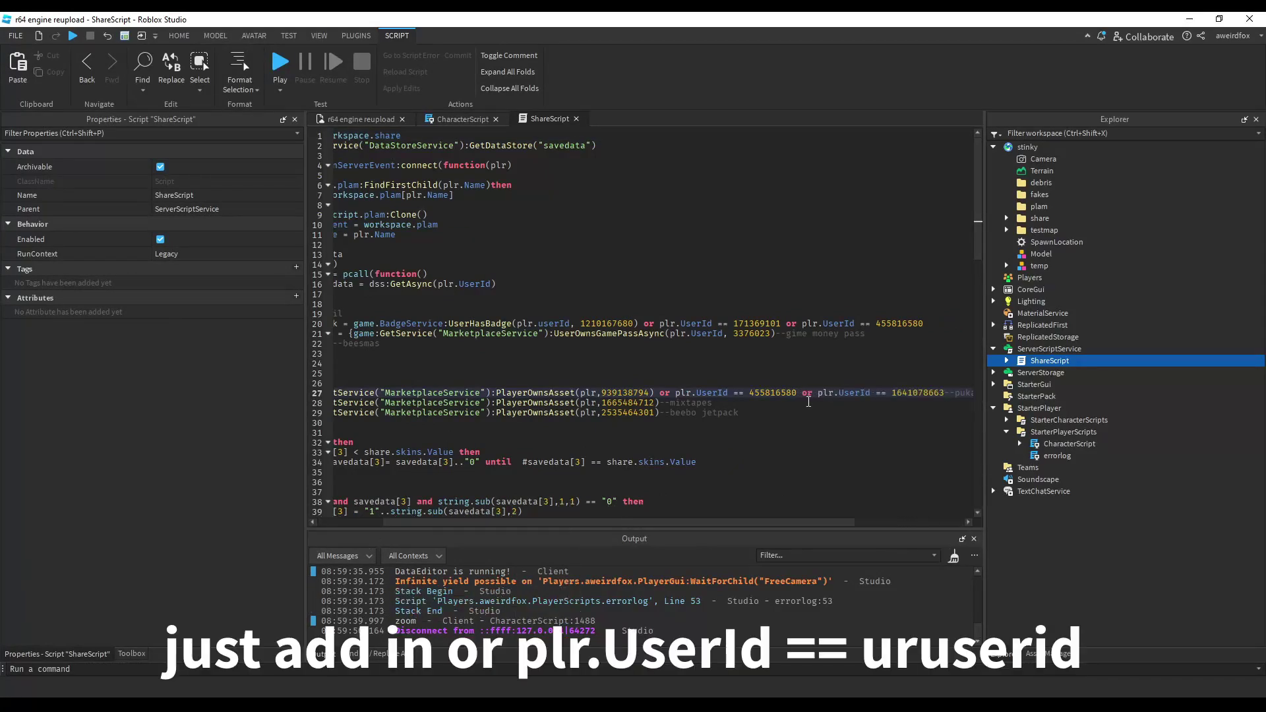
pyautogui.hscroll(-3, 685, 522)
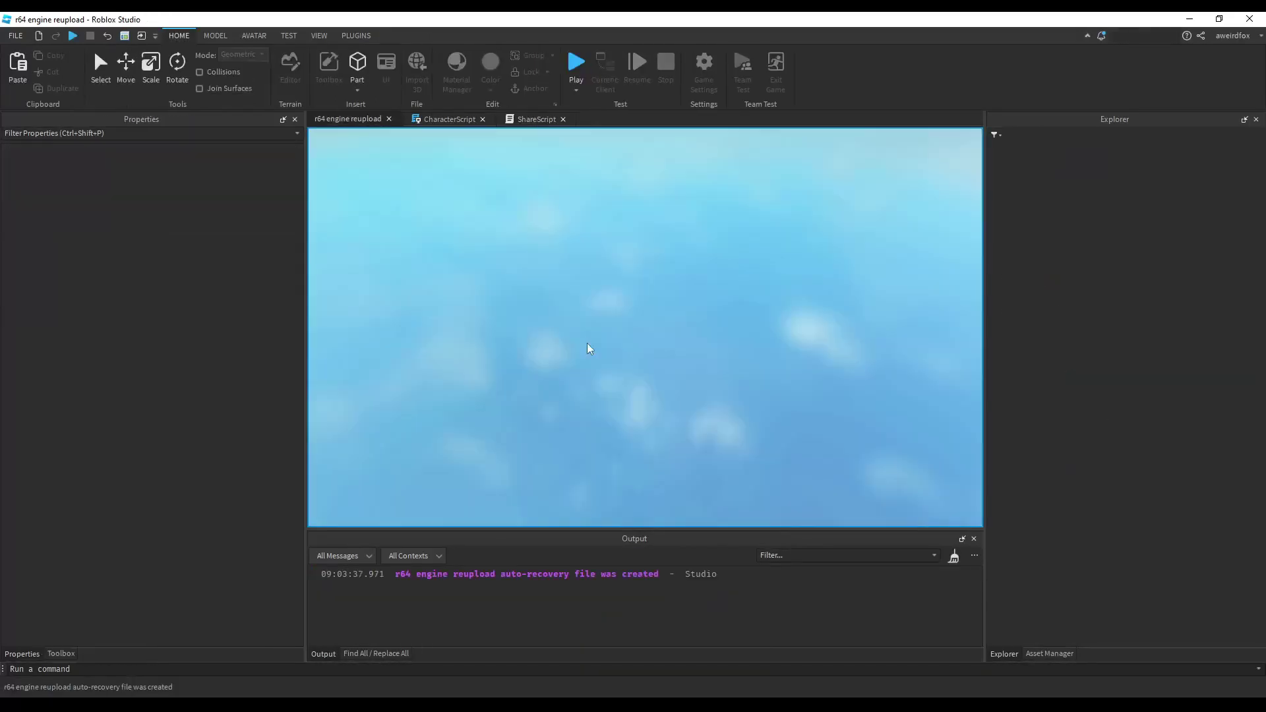
pyautogui.press('F5')
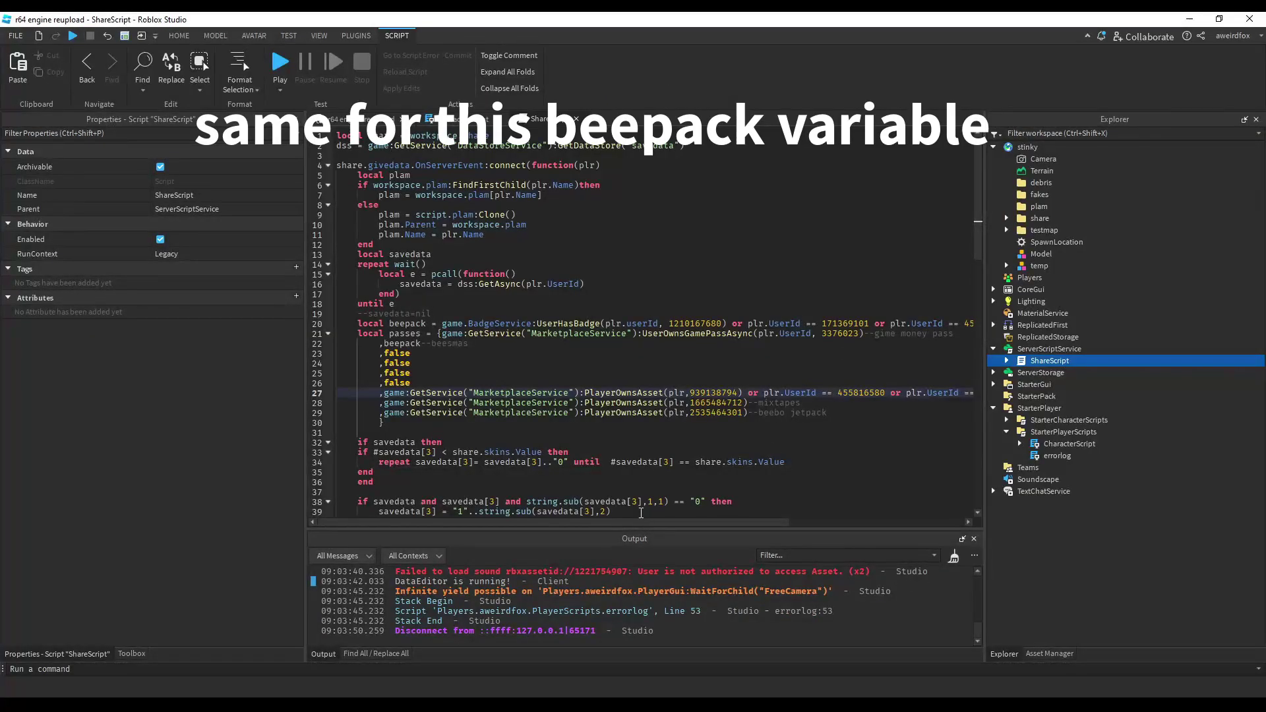
# - Append an or plr.UserId == check with the account's user ID to the beepack variable, and playtest the game
pyautogui.moveTo(641, 522); pyautogui.dragTo(737, 522)
pyautogui.click(916, 325)
pyautogui.write('or plr.UserId =')
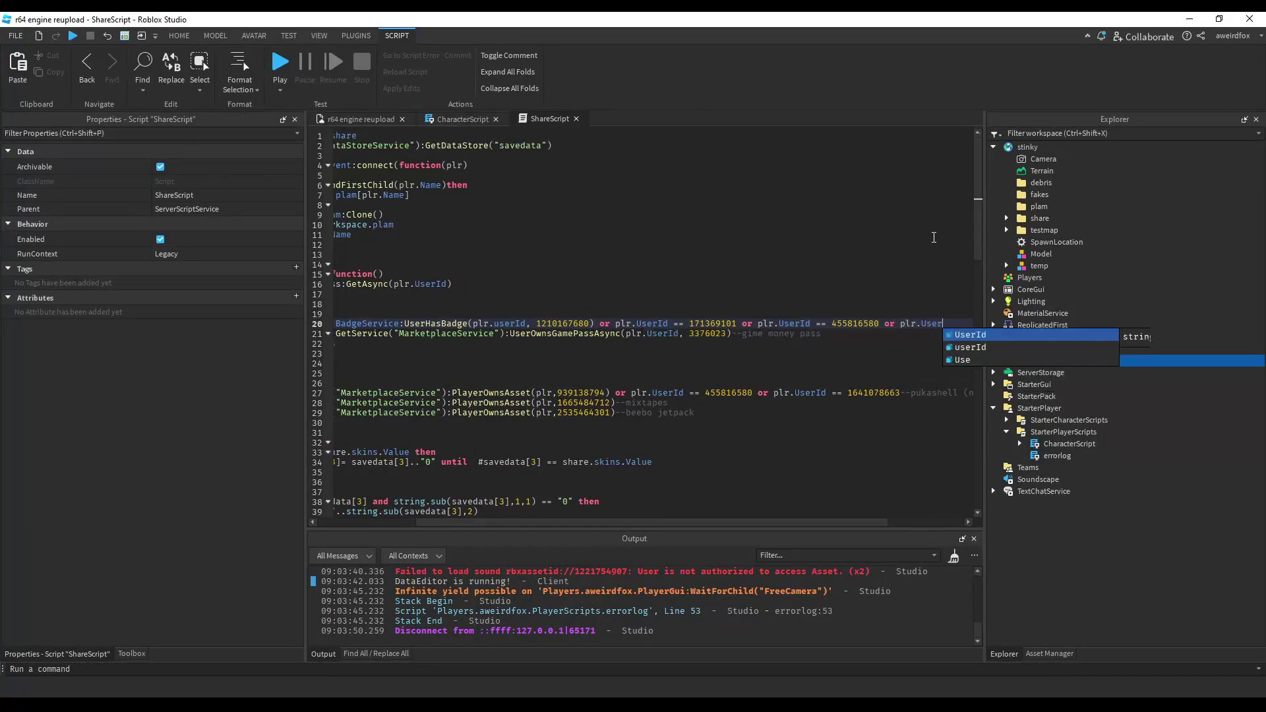
pyautogui.write('=')
pyautogui.hotkey('ctrl', 'v')
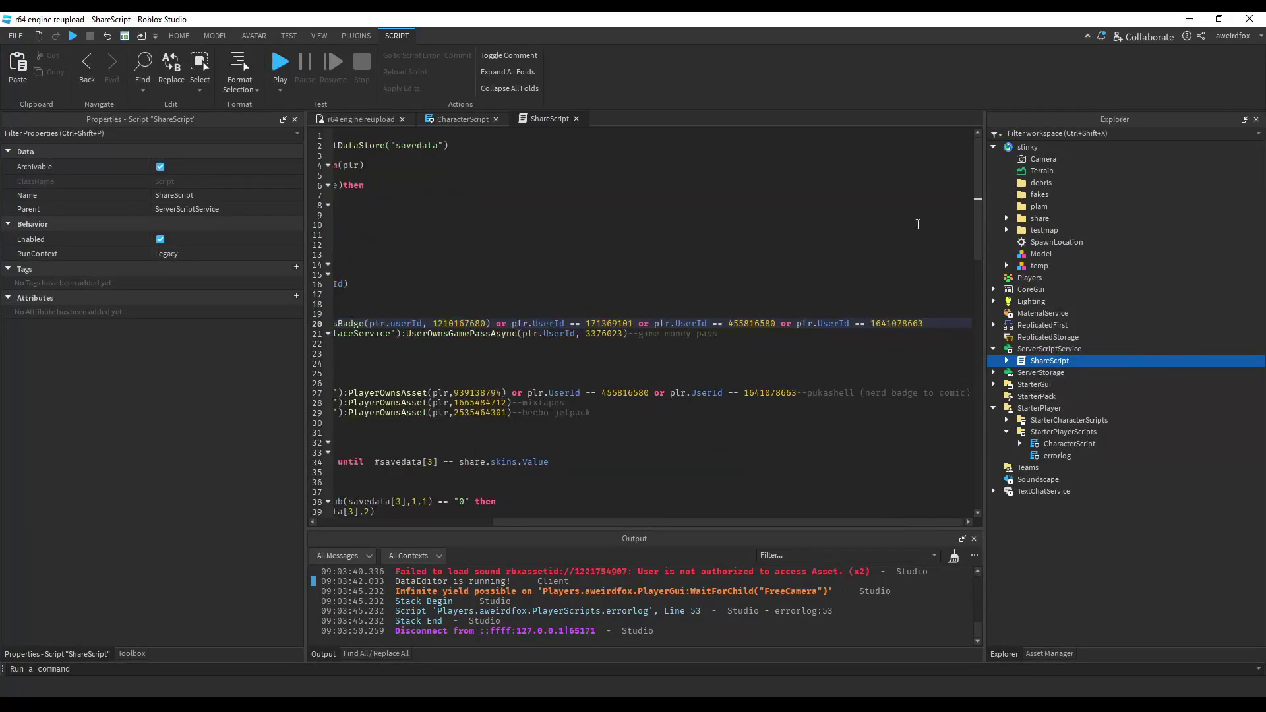
pyautogui.click(291, 71)
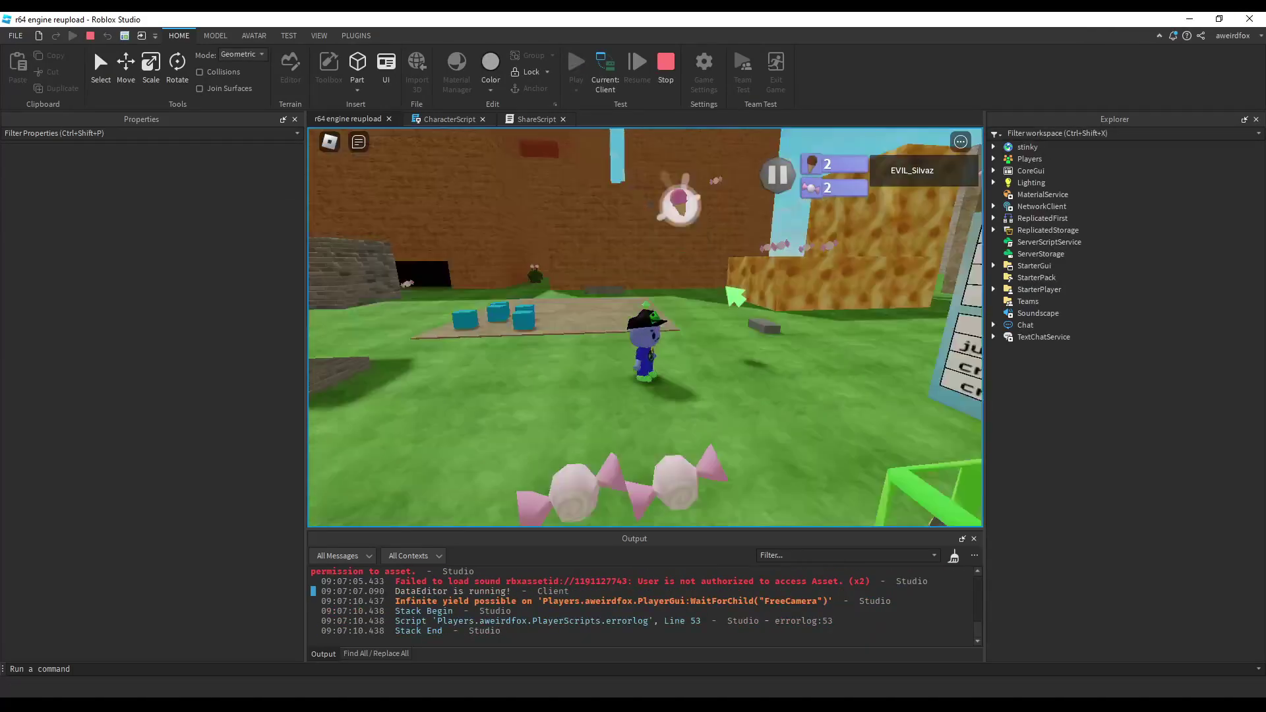
# - Set the cursor image's ImageColor3 in the StarterGui UI to blue, #0037ff, and playtest the game to check it
pyautogui.press('w')
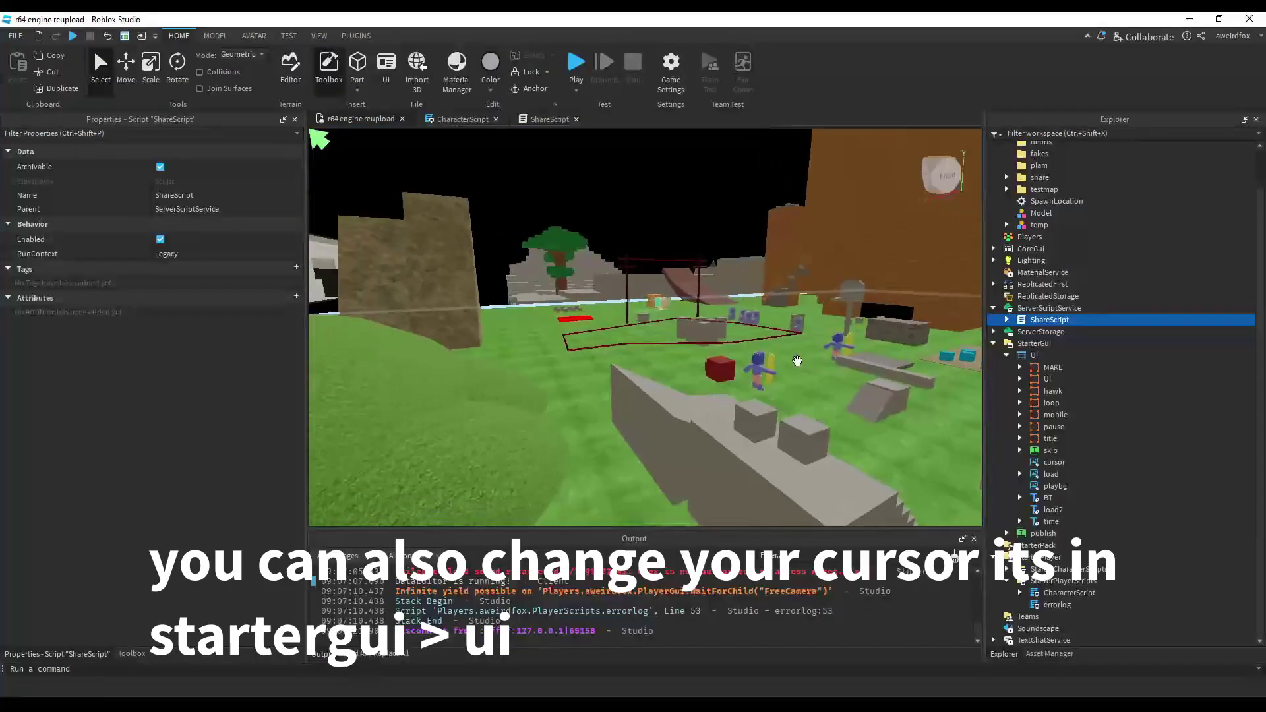
pyautogui.click(1053, 462)
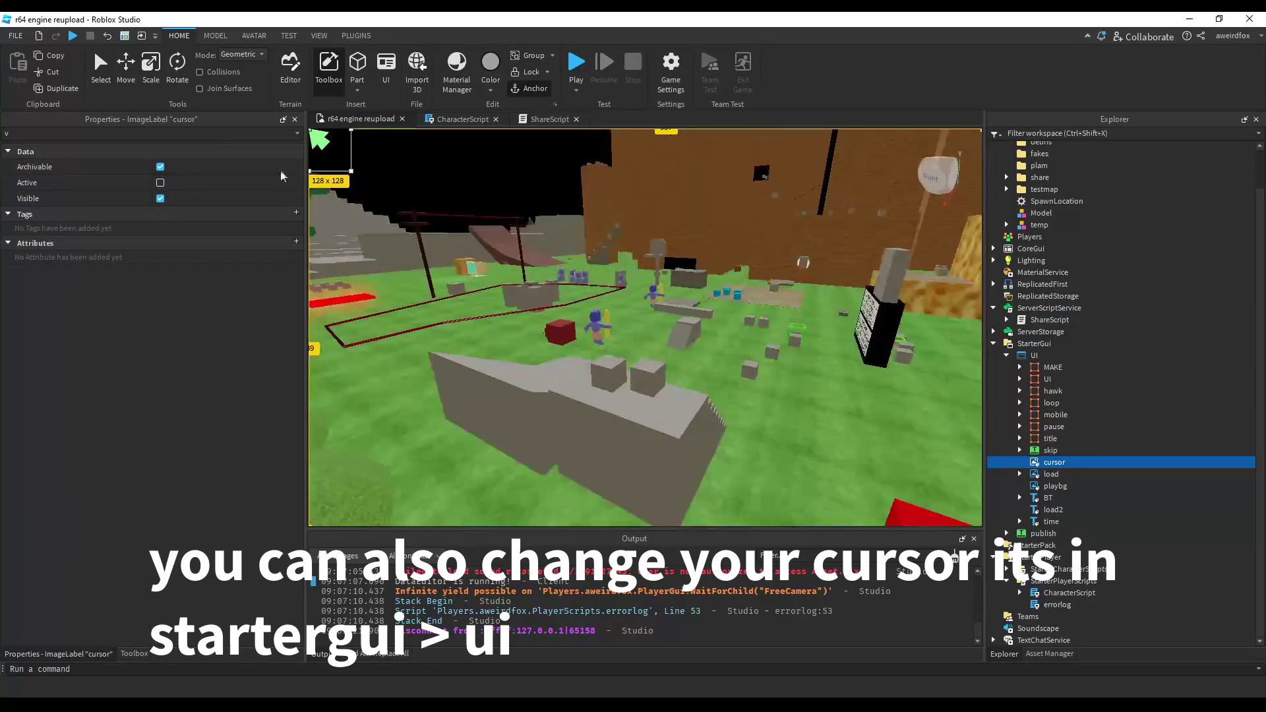
pyautogui.click(215, 133)
pyautogui.write('im')
pyautogui.click(191, 209)
pyautogui.click(158, 209)
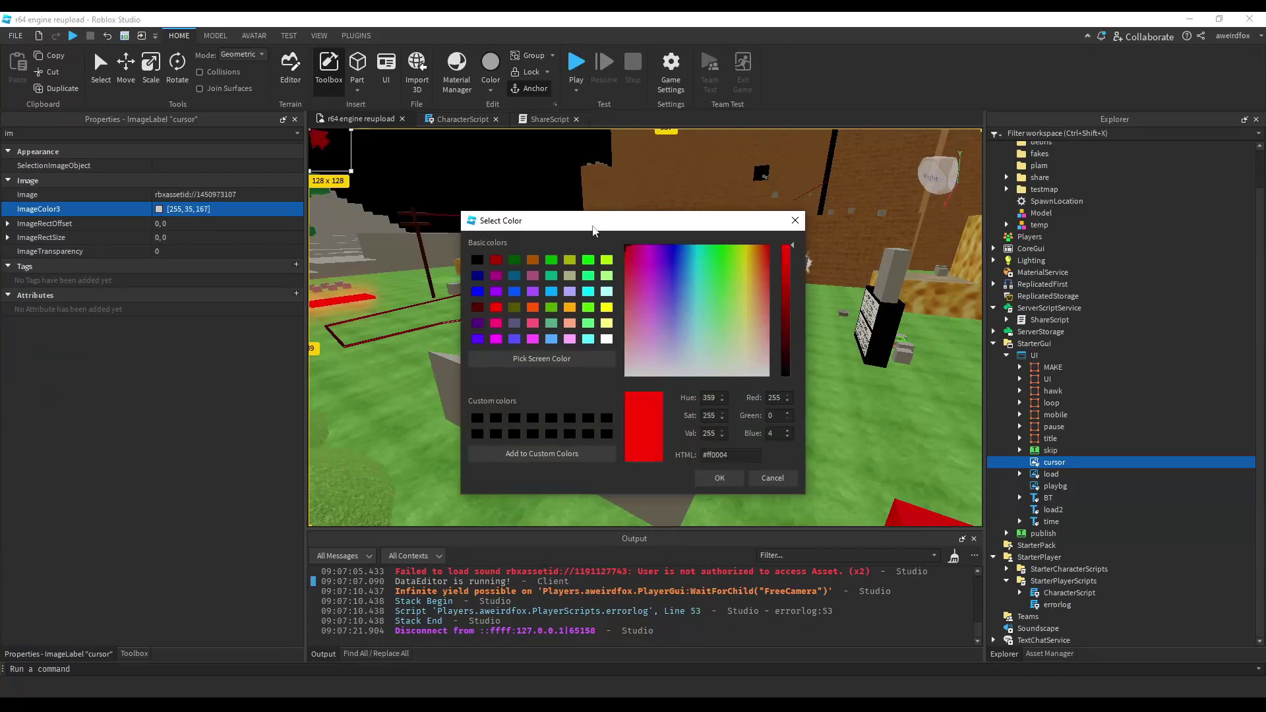
pyautogui.moveTo(708, 217); pyautogui.dragTo(680, 206)
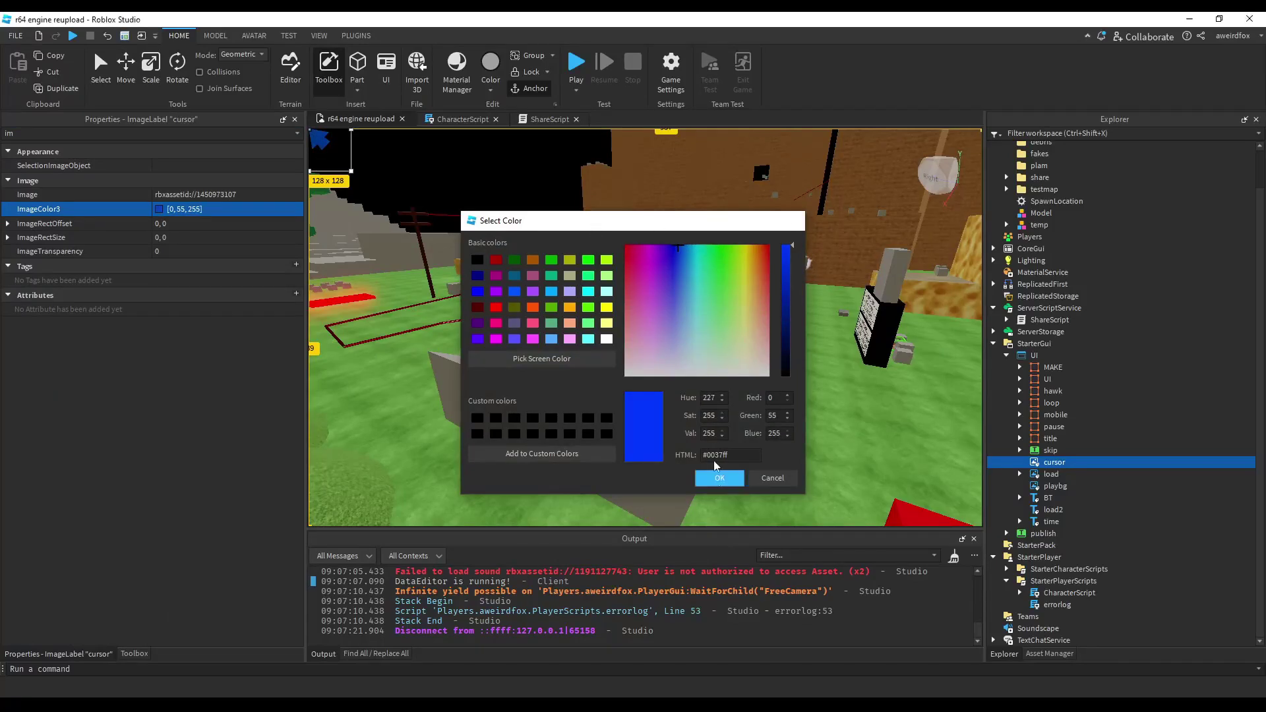
pyautogui.click(717, 476)
pyautogui.press('F5')
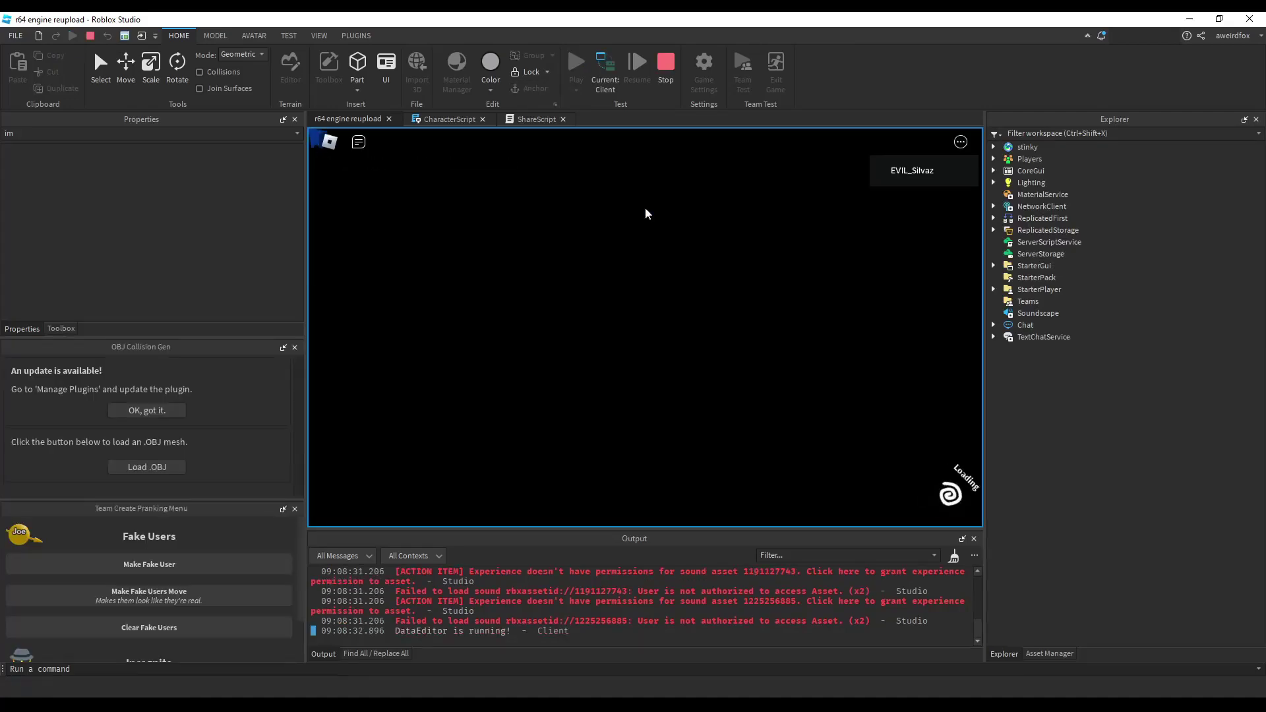
pyautogui.press('Return')
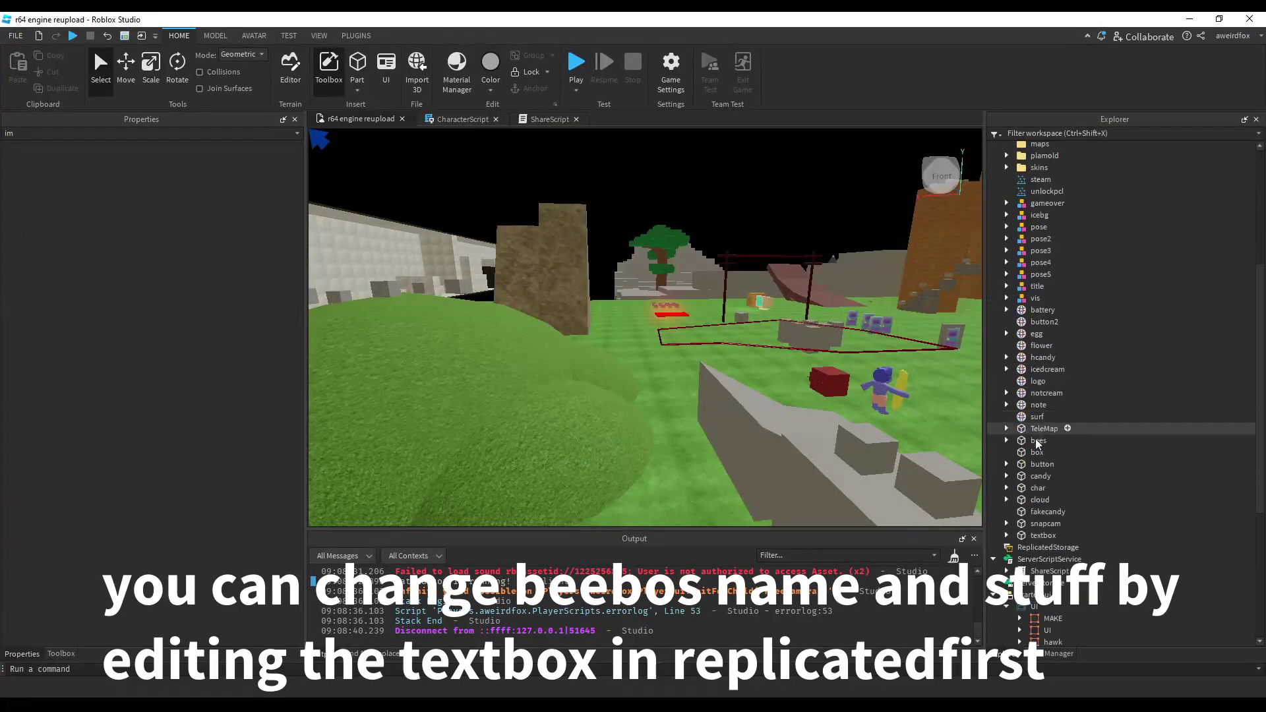
# - Move the textbox part from ReplicatedFirst into the workspace and open the text property of the beebo label in its SurfaceGui
pyautogui.moveTo(1043, 535); pyautogui.dragTo(1041, 146)
pyautogui.press('f')
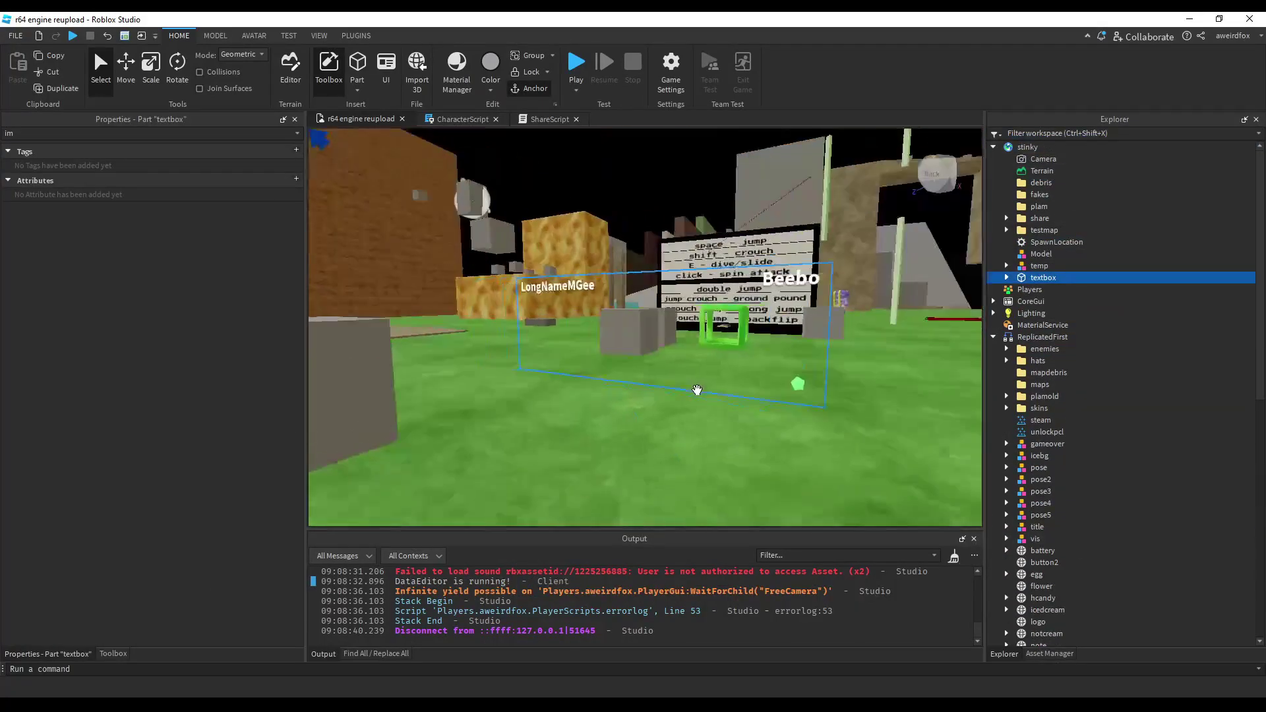
pyautogui.click(1005, 277)
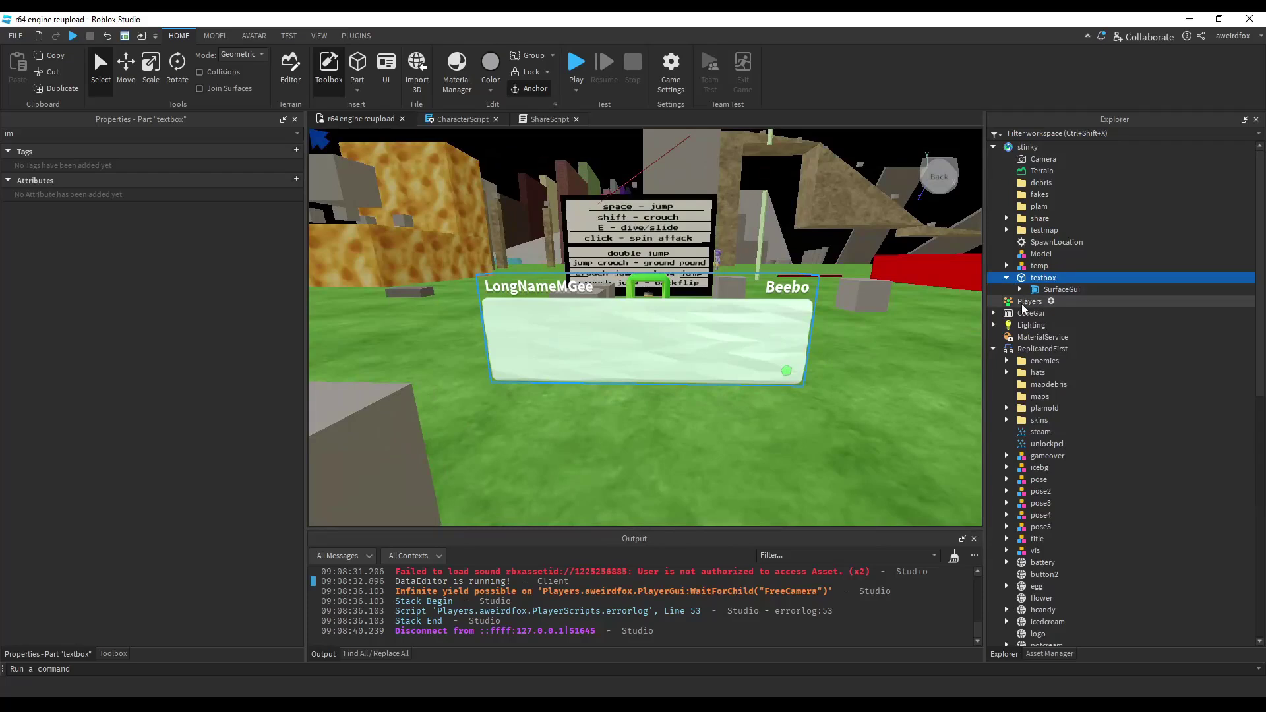
pyautogui.click(1018, 289)
pyautogui.click(1055, 338)
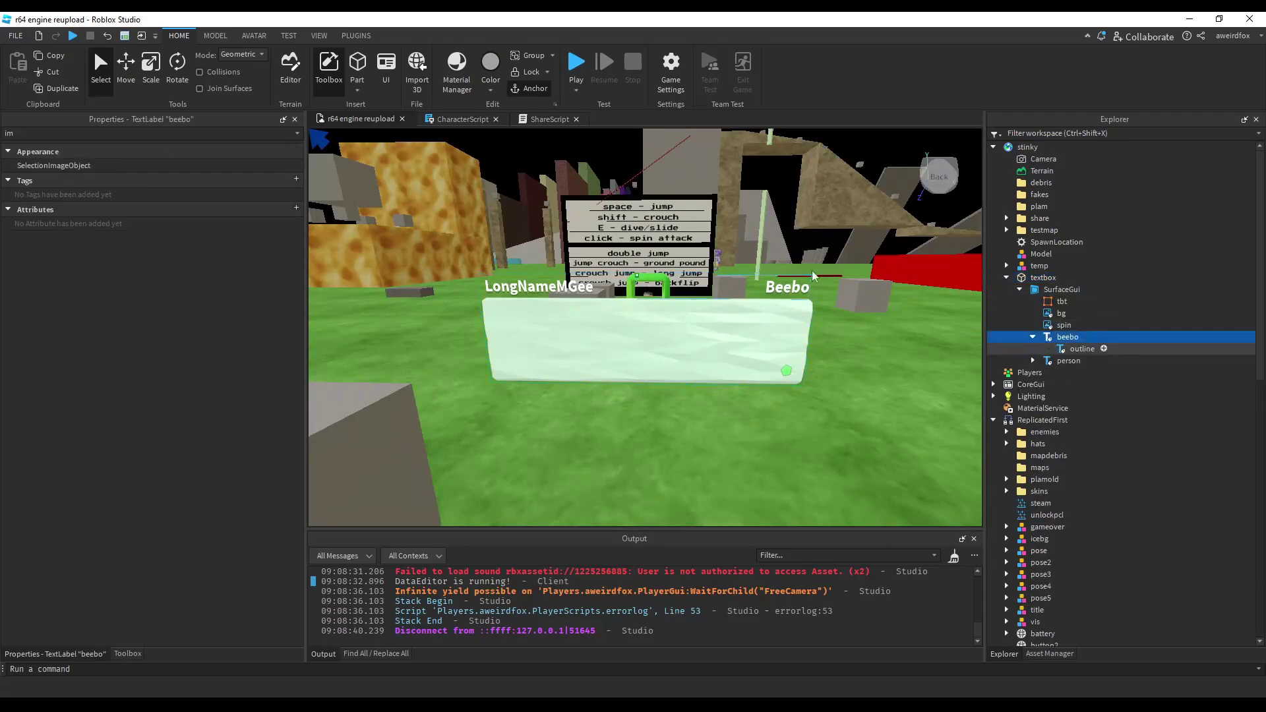
pyautogui.write('te')
pyautogui.click(213, 296)
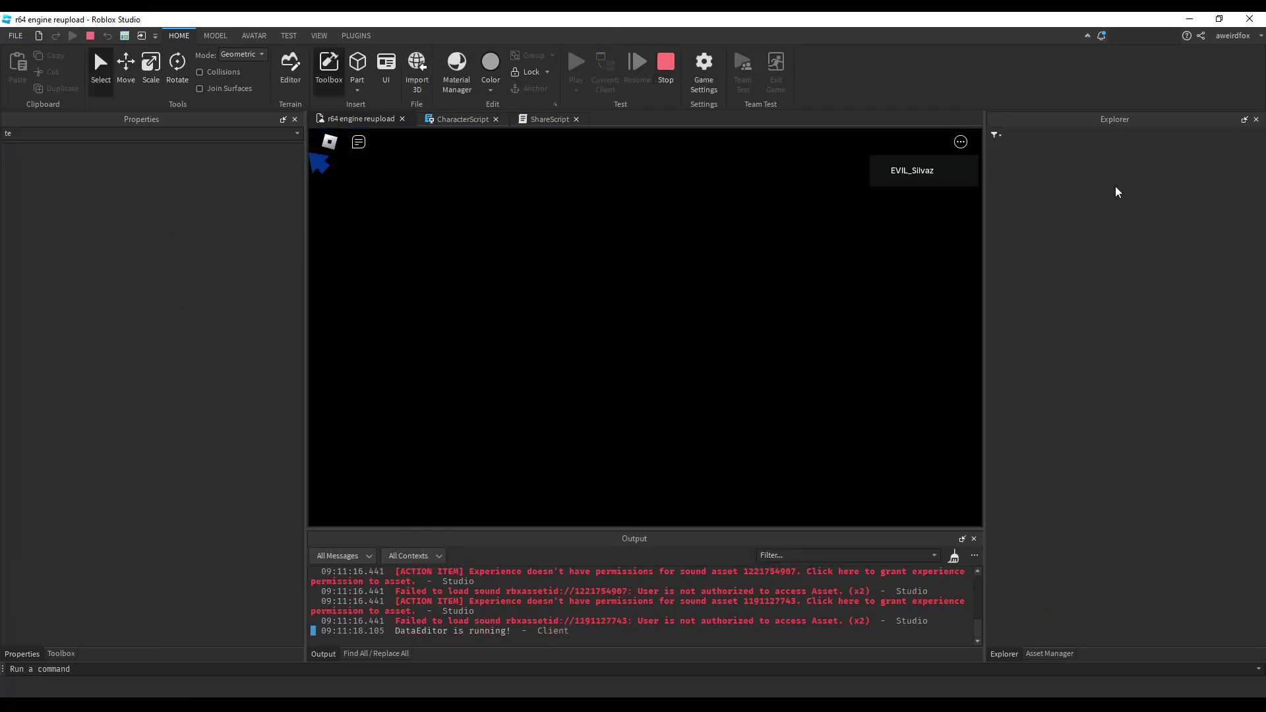
# - Stop the playtest and move the textbox part from the workspace back into ReplicatedFirst
pyautogui.hotkey('shift', 'F5')
pyautogui.click(1006, 266)
pyautogui.click(1006, 277)
pyautogui.moveTo(1042, 278); pyautogui.dragTo(1045, 337)
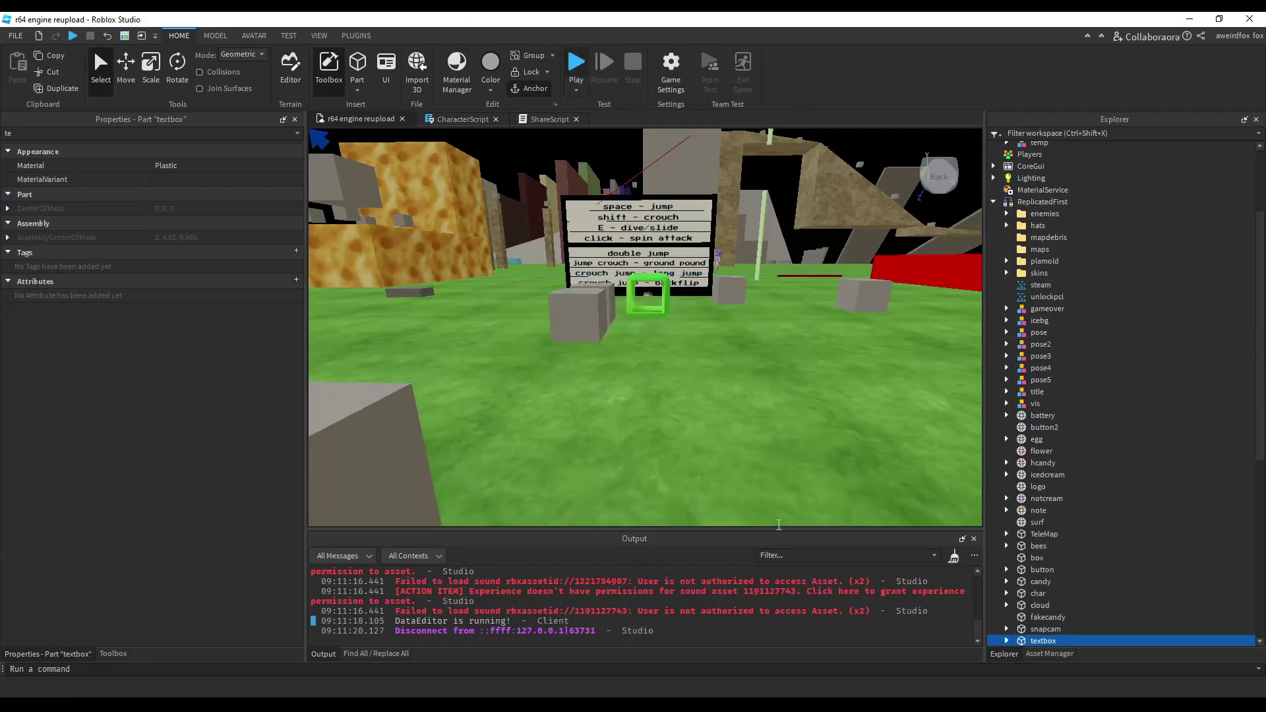
# - Playtest the game and walk the character over to the banana-carrying characters
pyautogui.press('F5')
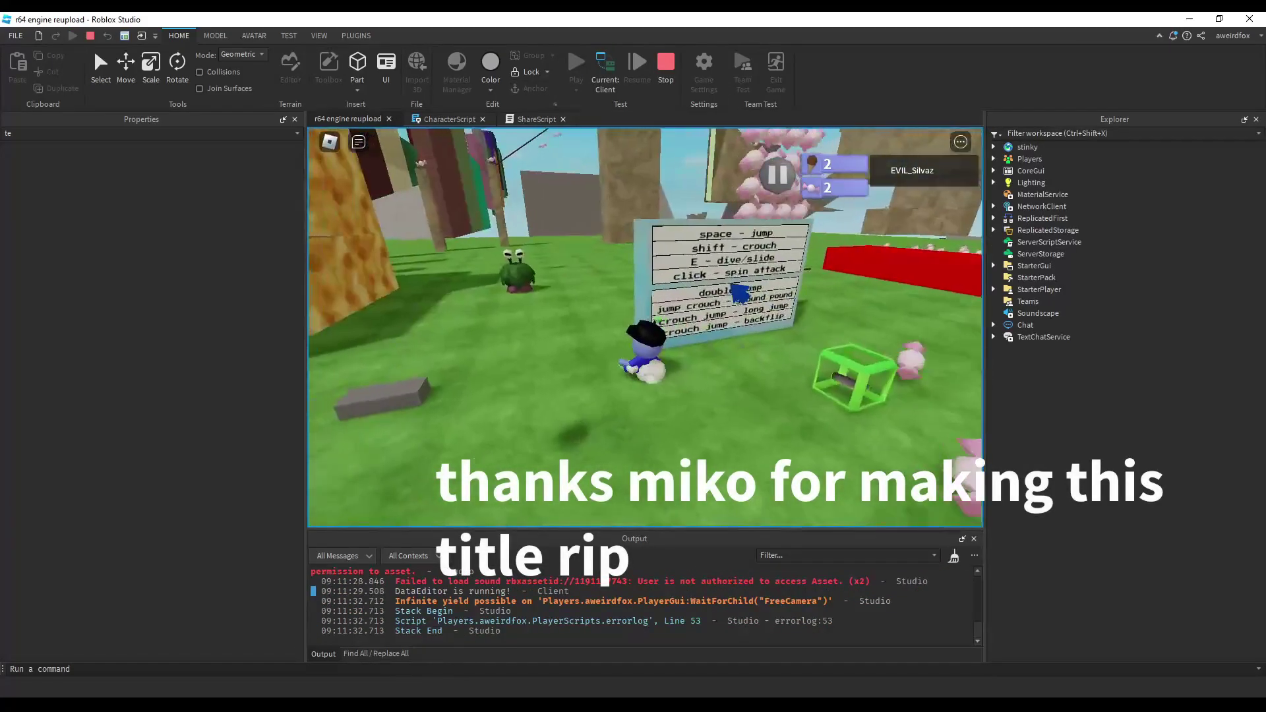
pyautogui.press('w')
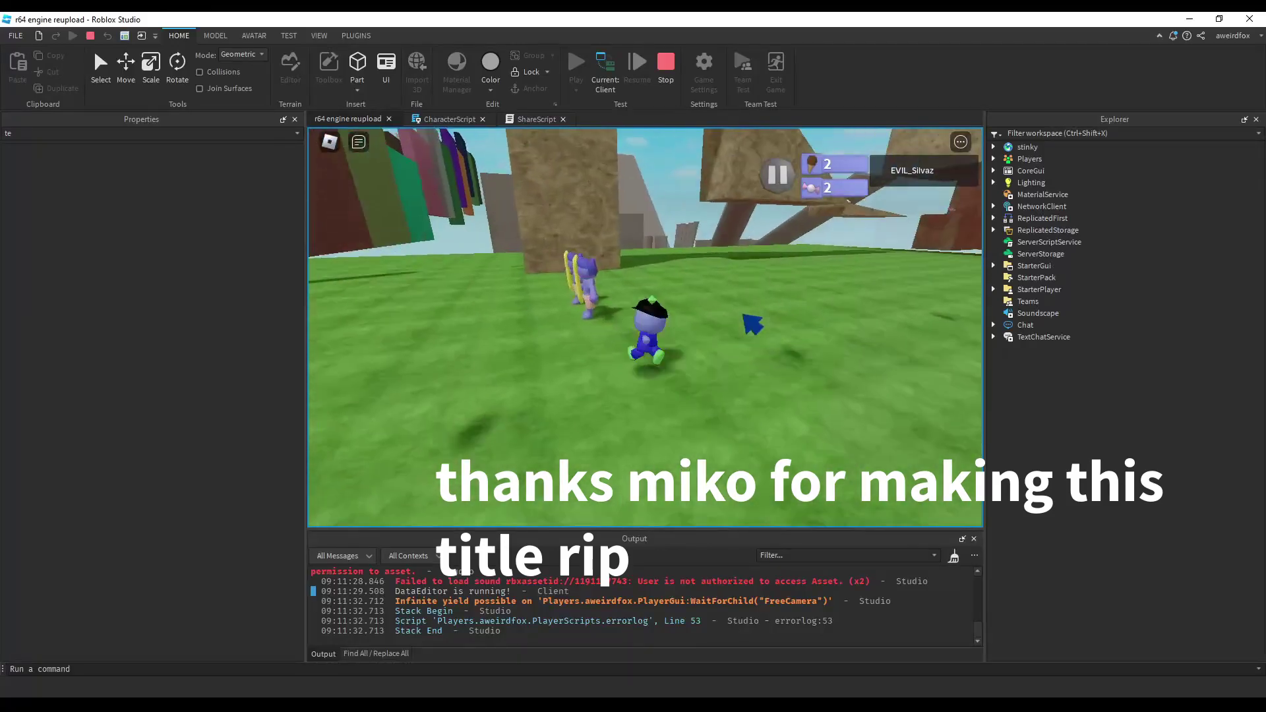
pyautogui.press('a')
pyautogui.press('w')
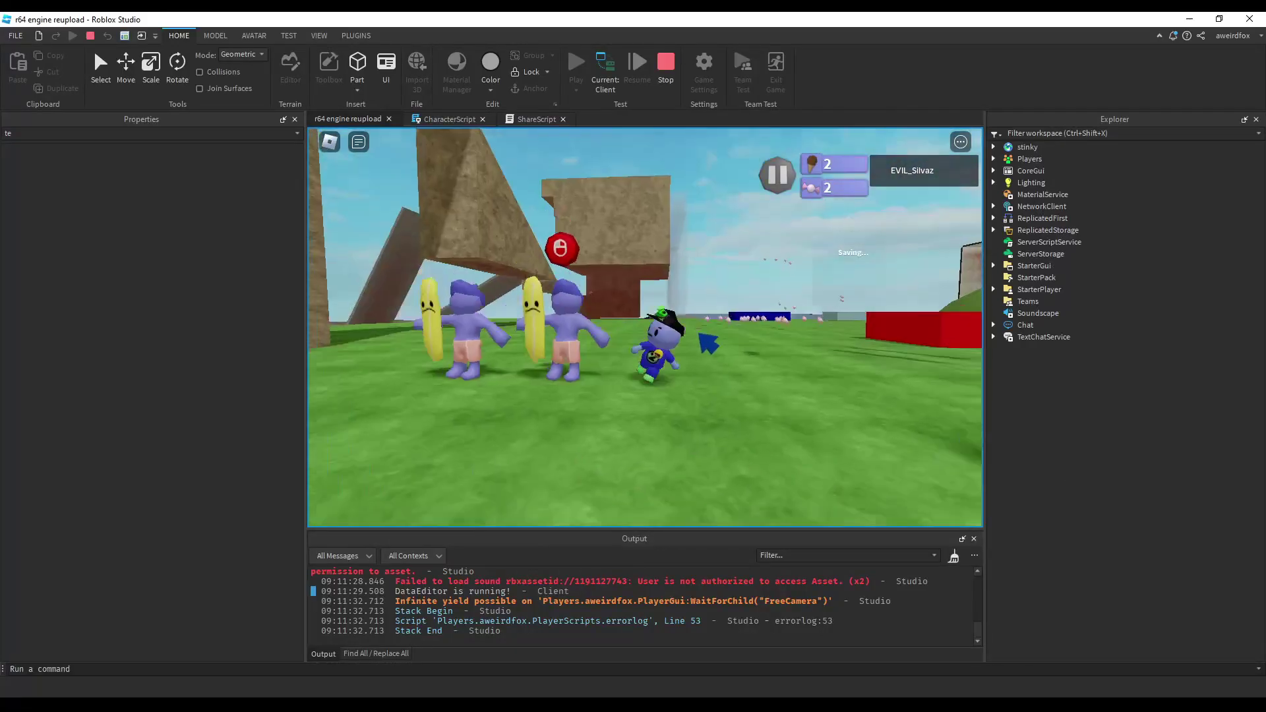